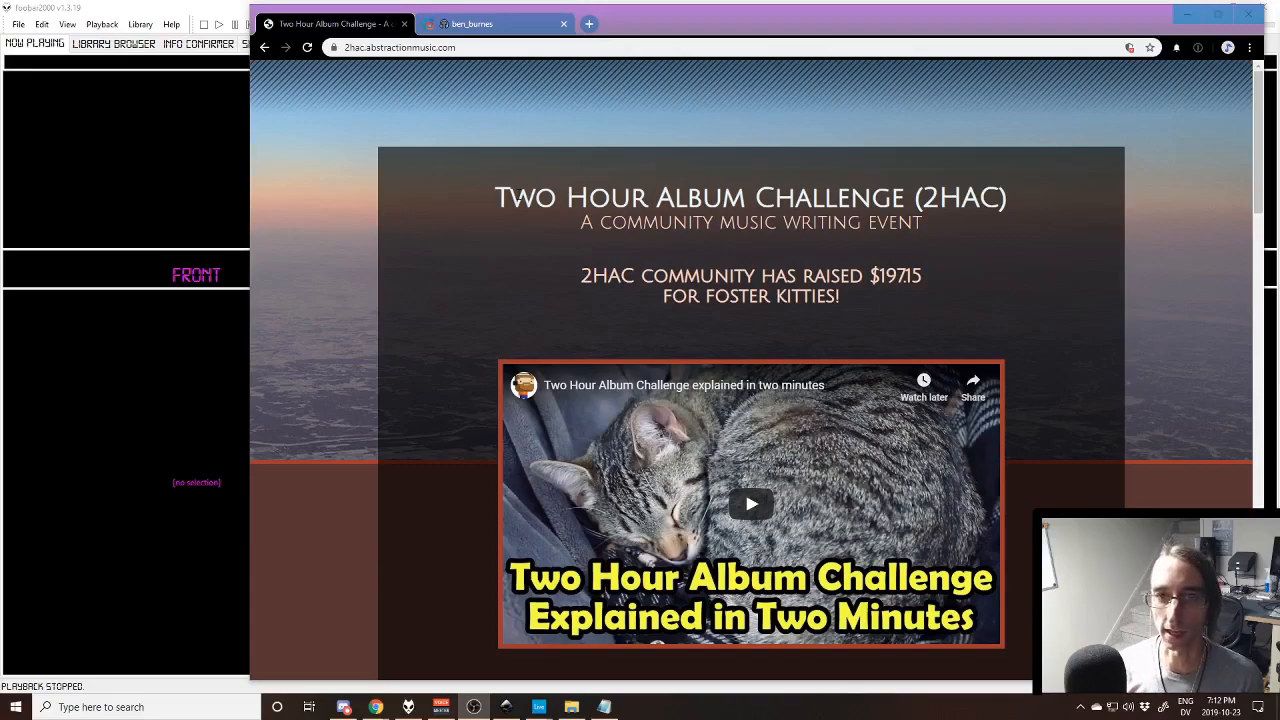
# - Open the Crunch album from the prior challenges, look through its Bandcamp page and return to the challenge site
pyautogui.scroll(-7, 475, 137)
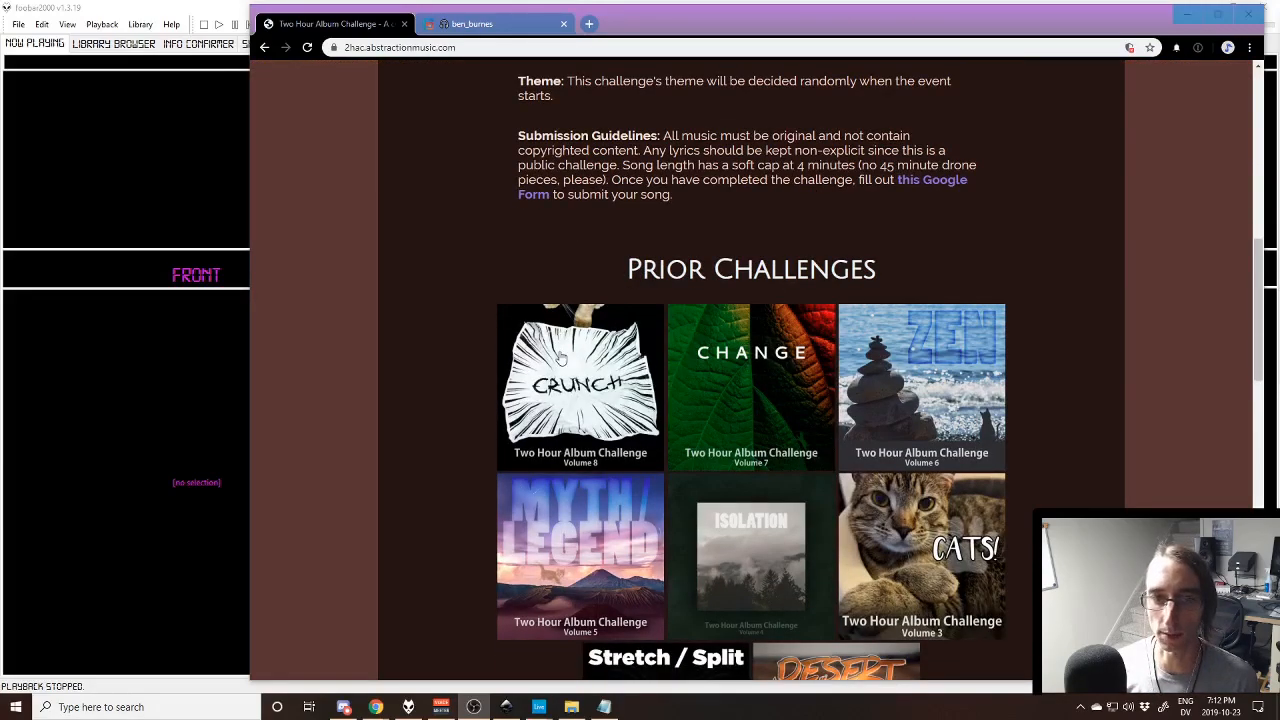
pyautogui.click(567, 358)
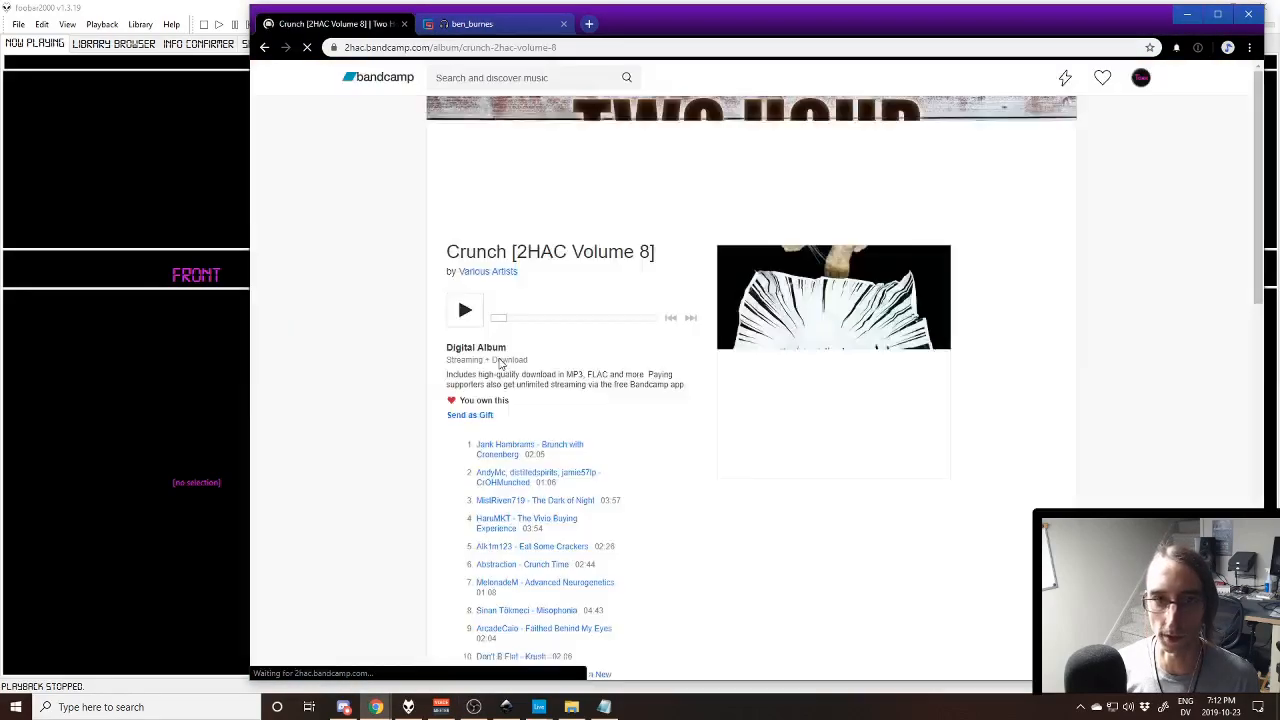
pyautogui.scroll(-10, 505, 400)
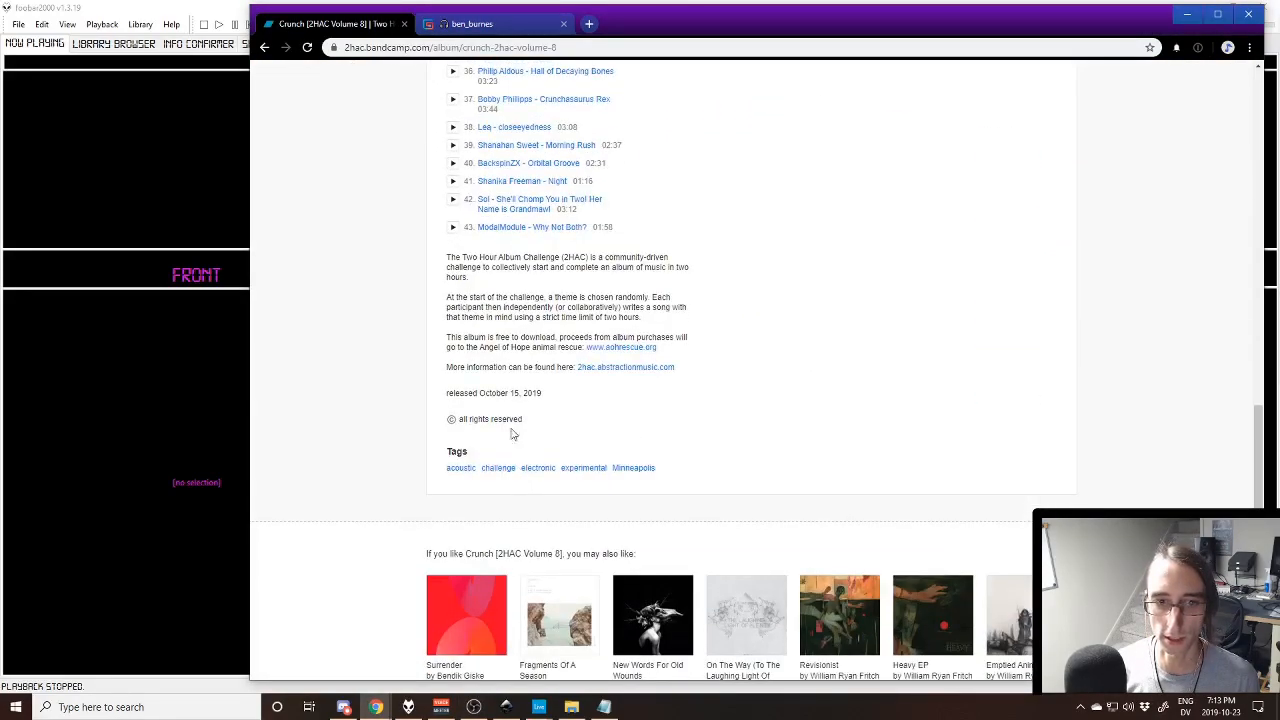
pyautogui.scroll(10, 522, 265)
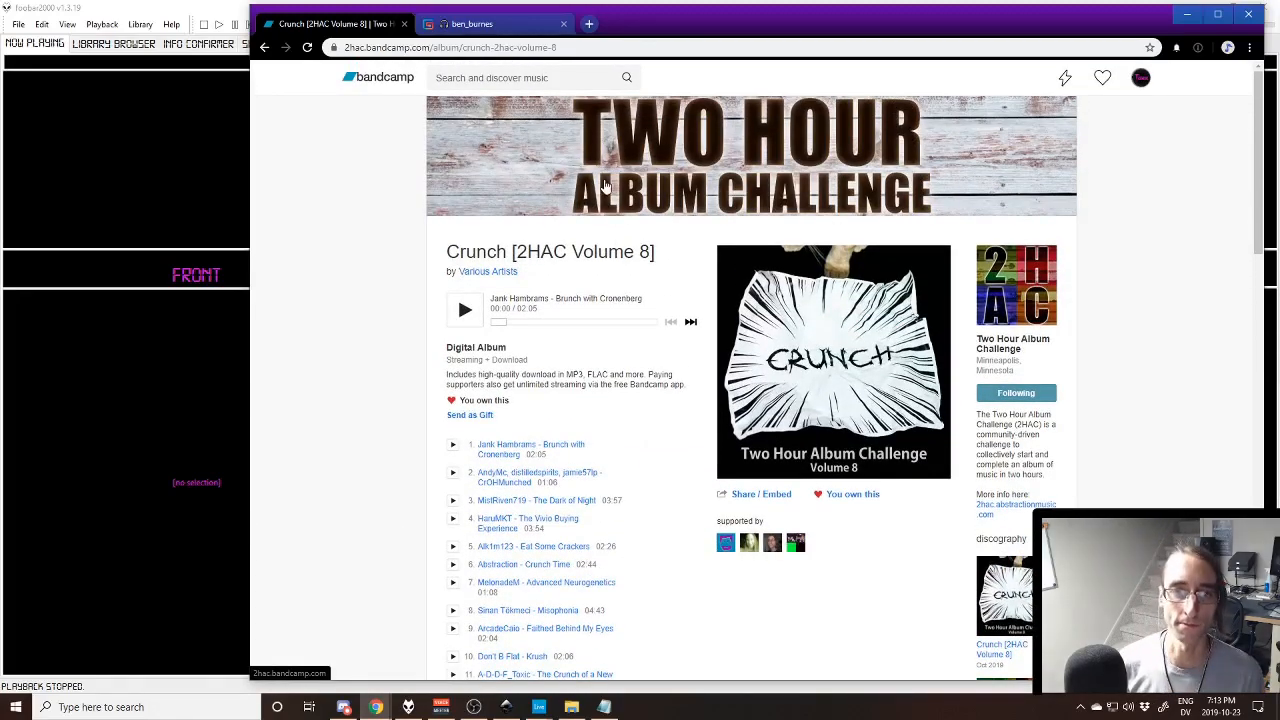
pyautogui.hotkey('alt', 'Left')
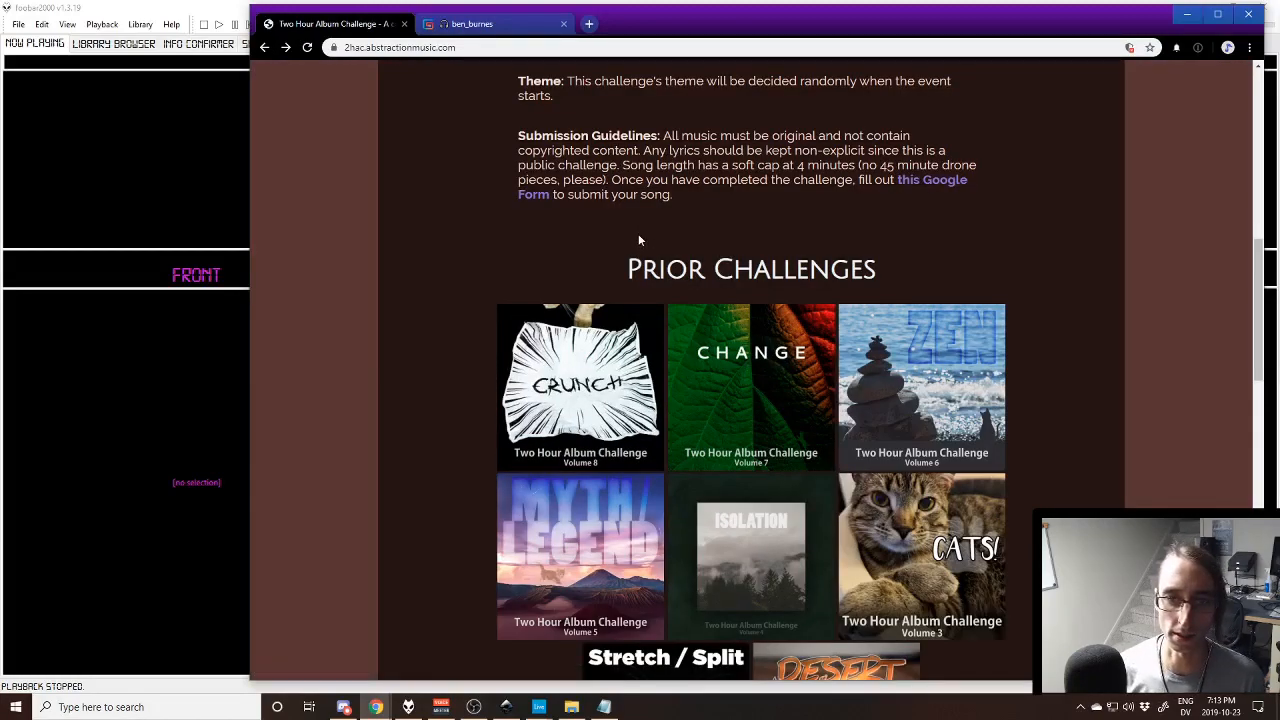
pyautogui.hotkey('alt', 'Right')
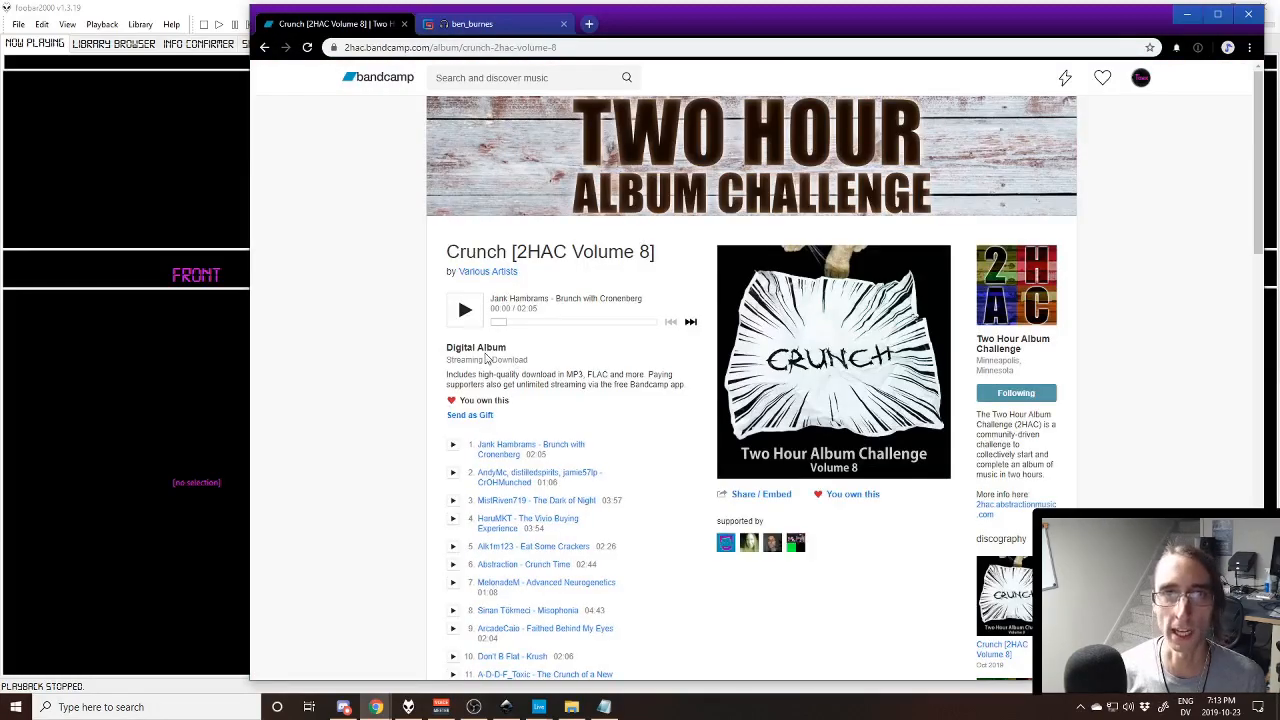
pyautogui.hotkey('alt', 'Left')
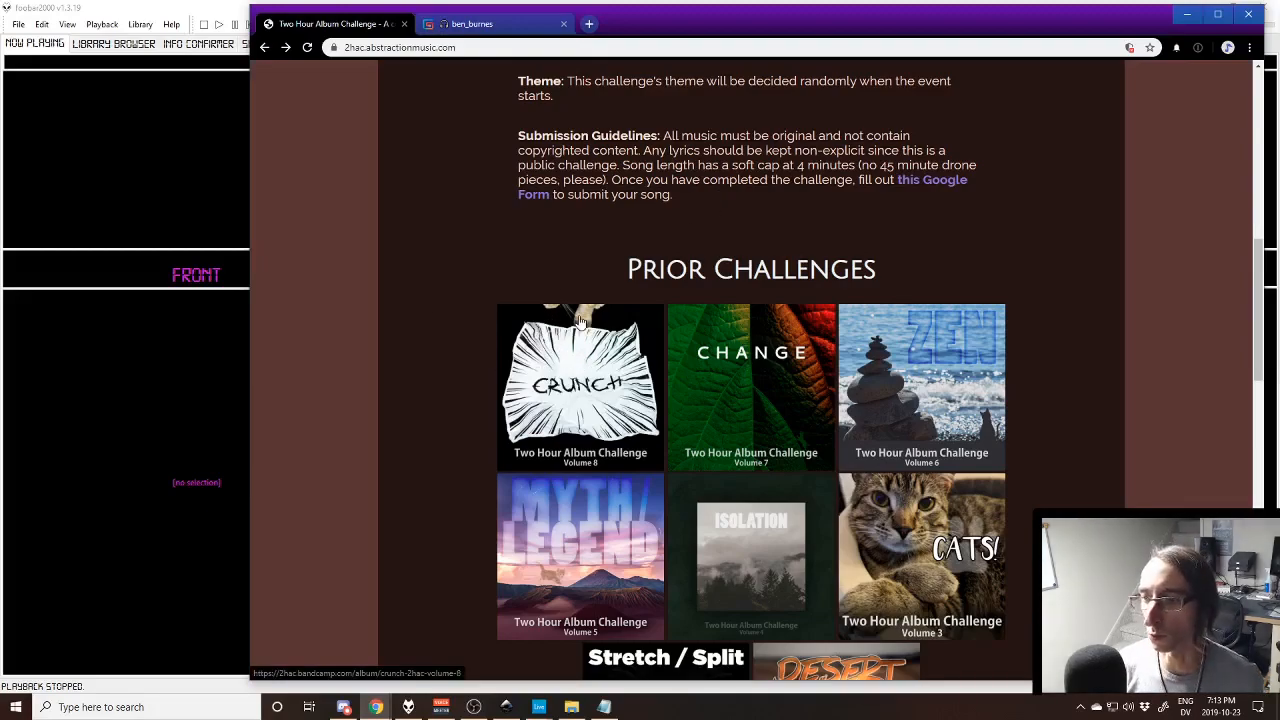
# - Review the challenge details and the introduction on the Two Hour Album Challenge page
pyautogui.scroll(3, 685, 222)
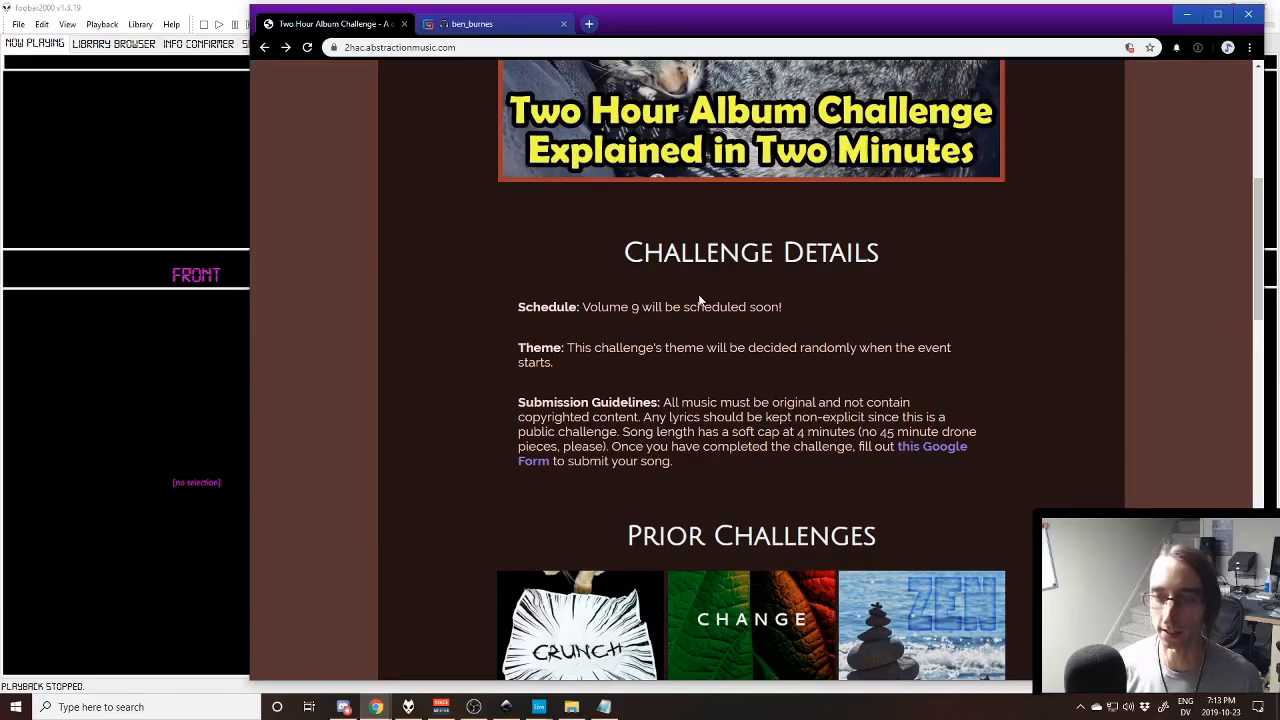
pyautogui.scroll(-1, 698, 296)
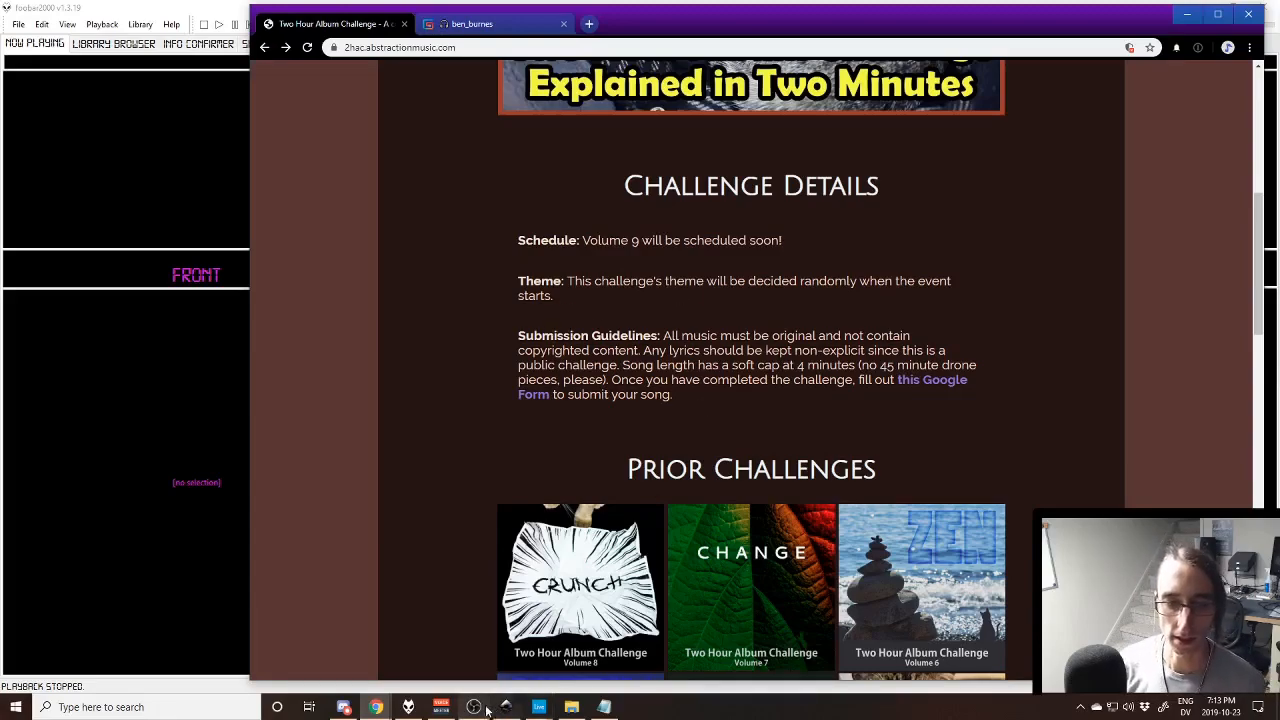
pyautogui.click(441, 706)
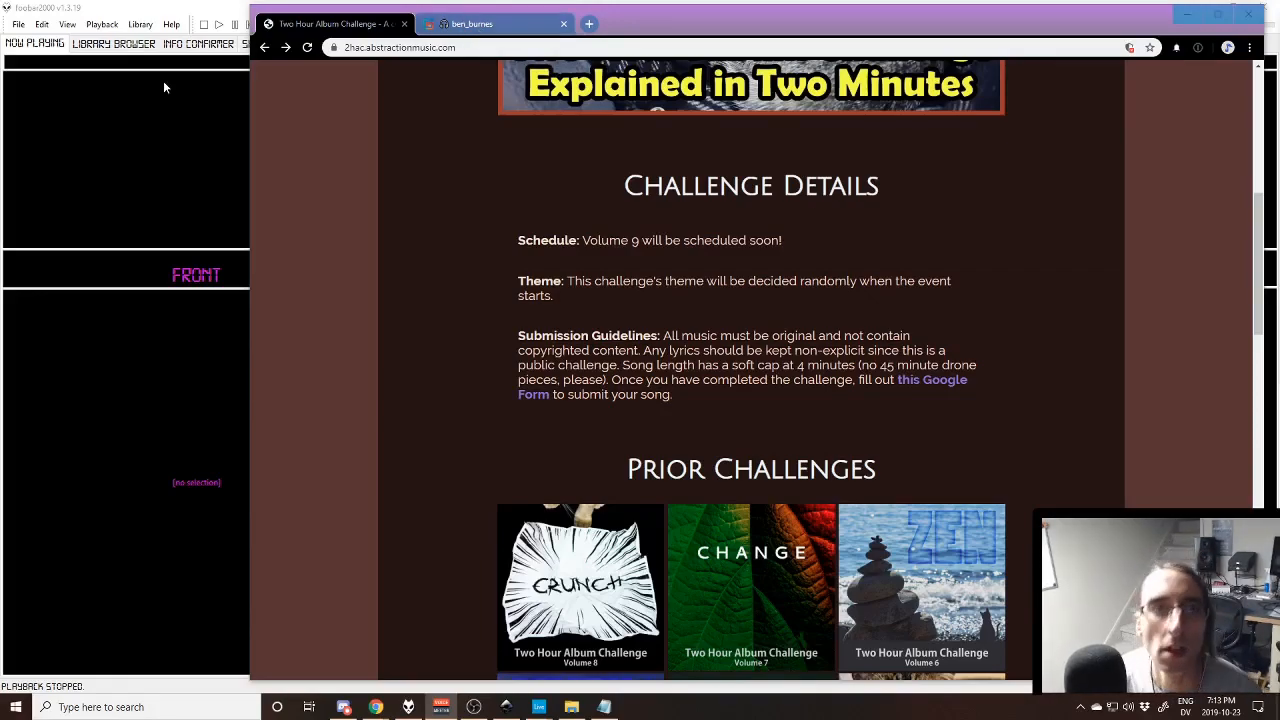
pyautogui.scroll(5, 418, 180)
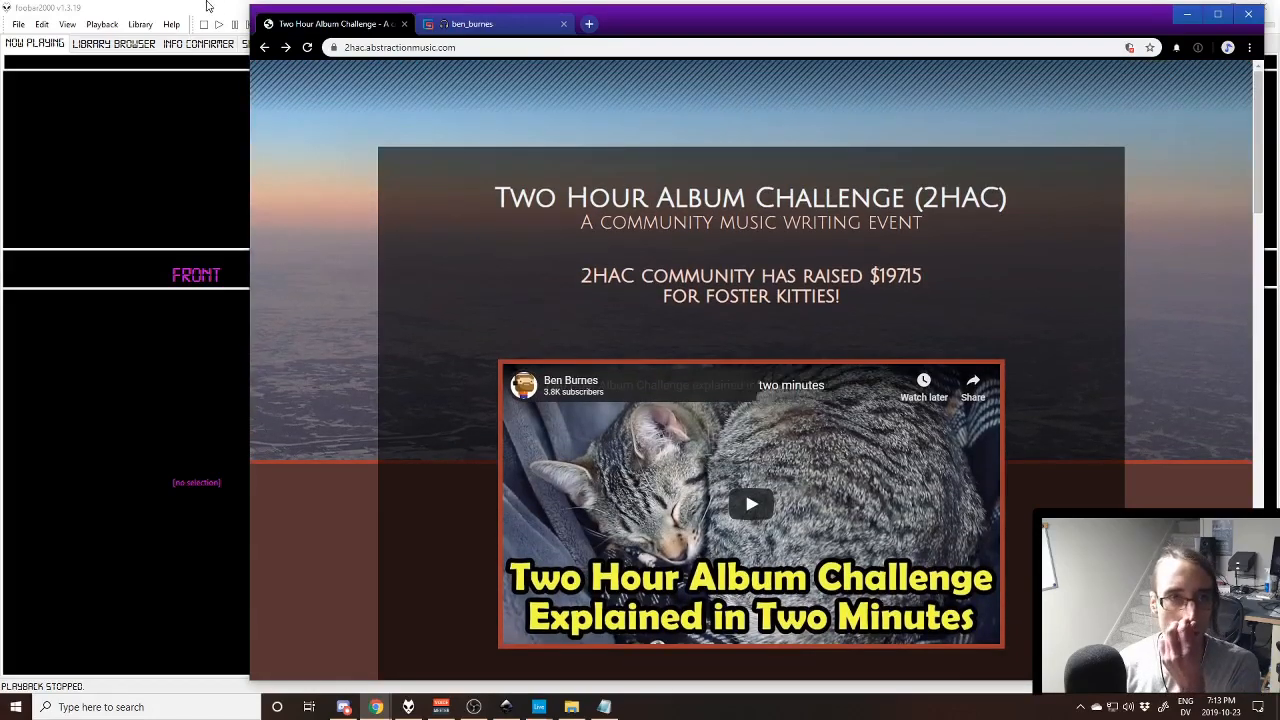
# - Switch to the 2HTC 2019-10-12 project in Ableton Live and collapse the Drums and Vocals tracks
pyautogui.click(539, 707)
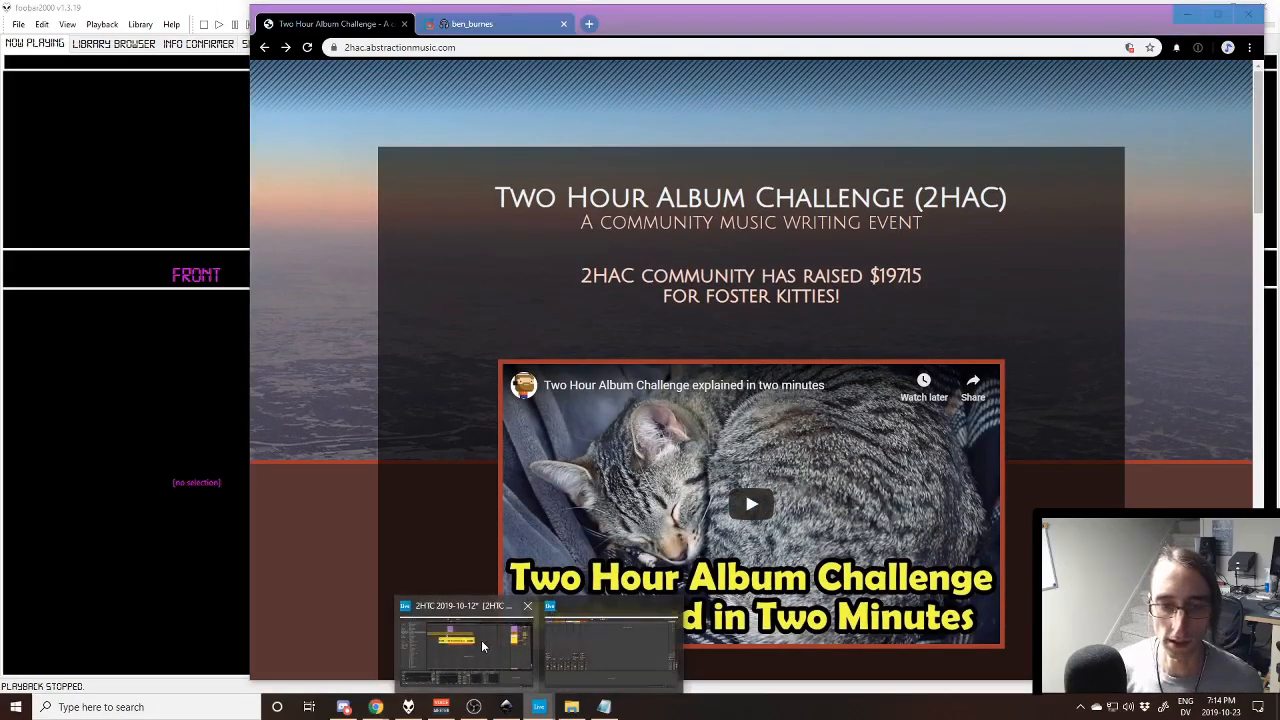
pyautogui.click(481, 640)
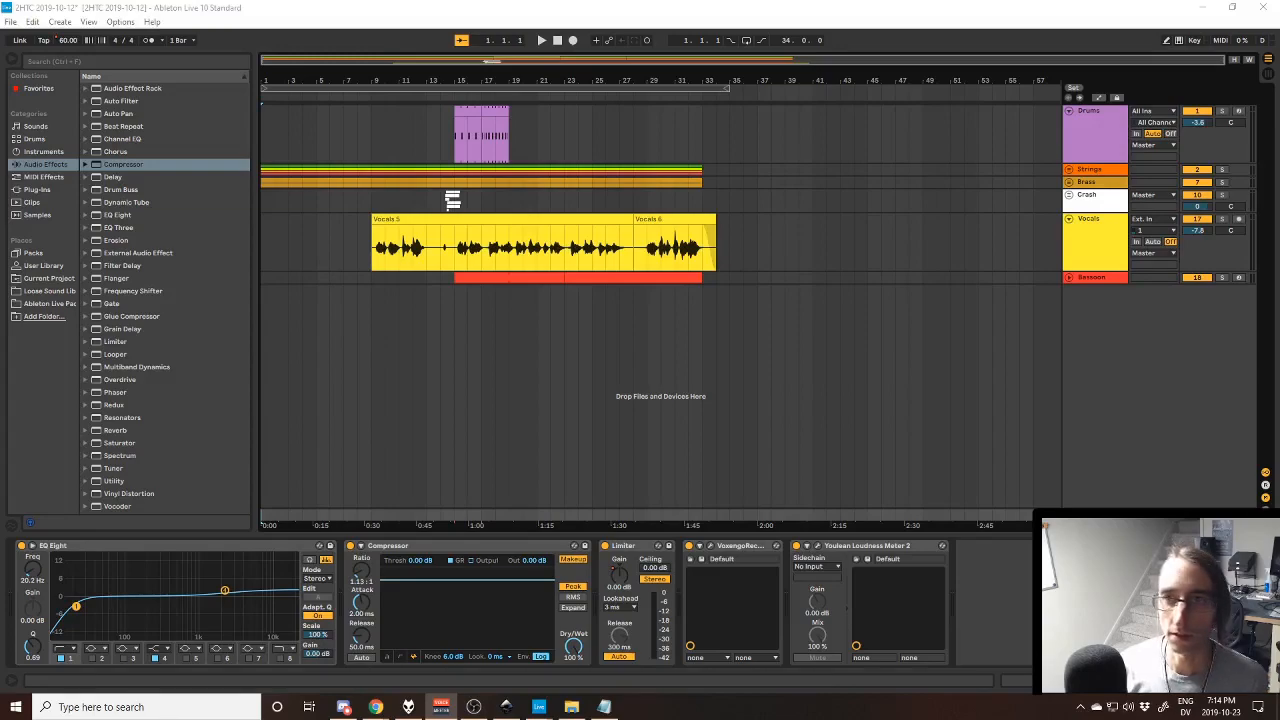
pyautogui.click(1068, 111)
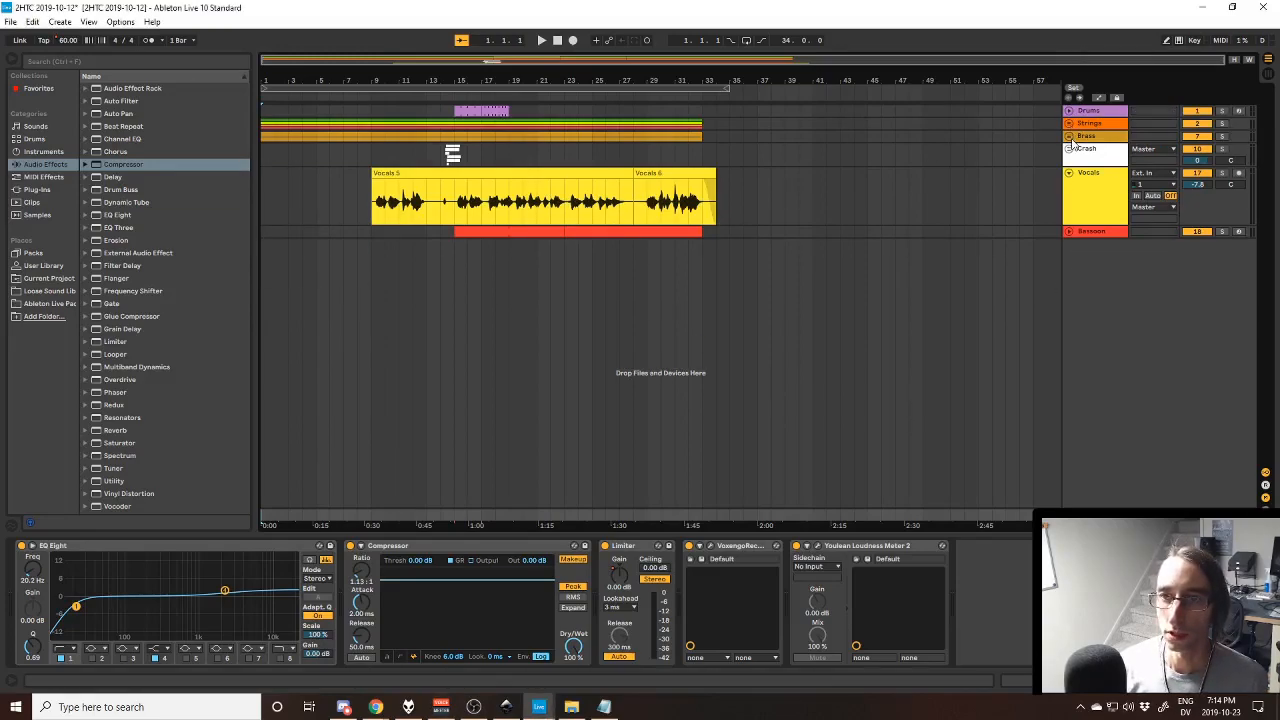
pyautogui.click(1068, 173)
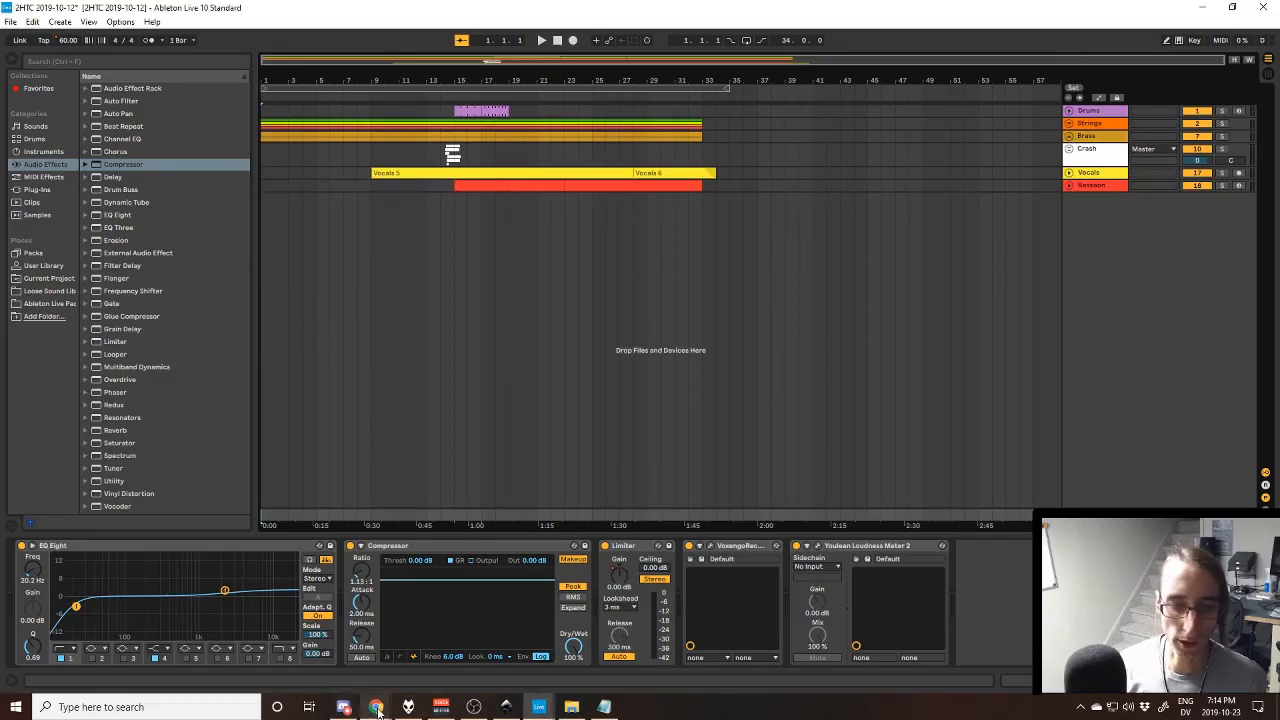
# - Switch to the Two Hour Album Challenge page in Chrome and show its prior challenges
pyautogui.moveTo(377, 710)
pyautogui.click(445, 645)
pyautogui.scroll(-8, 597, 370)
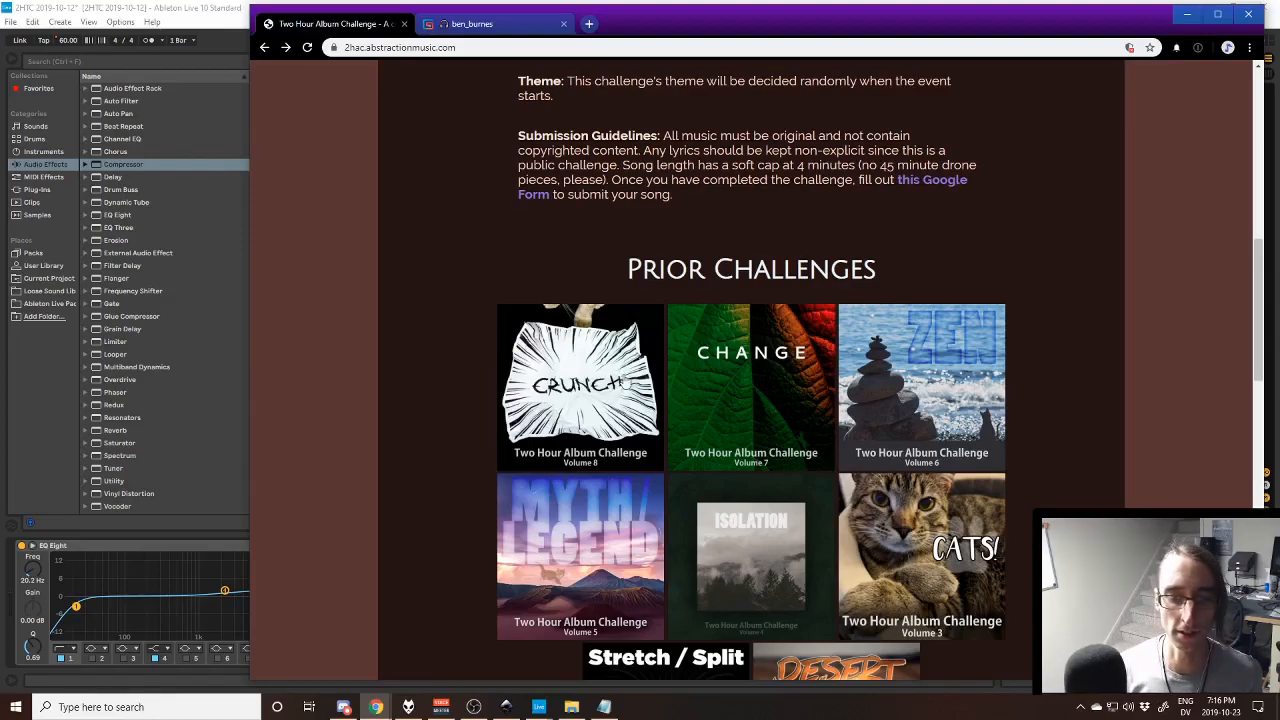
# - Switch to the lyrics in Notepad, move the window higher and highlight the two lines starting with "How long have we been driving"
pyautogui.click(604, 707)
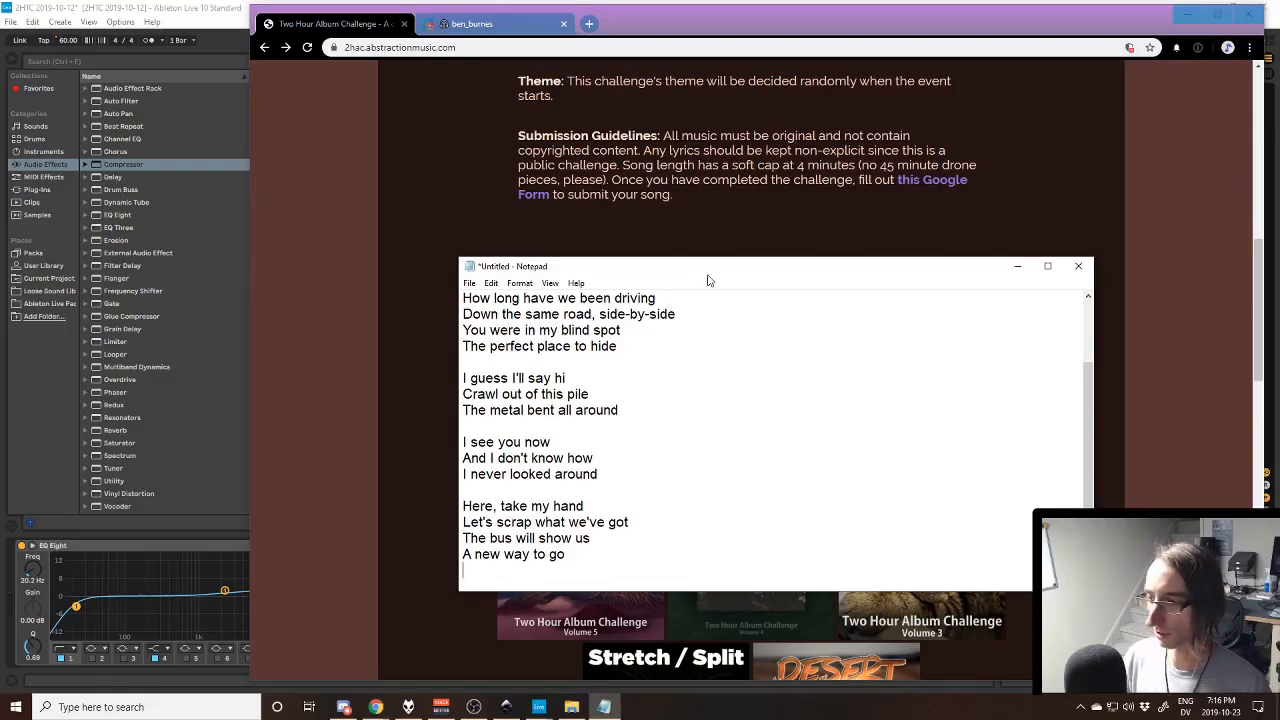
pyautogui.moveTo(709, 280); pyautogui.dragTo(687, 228)
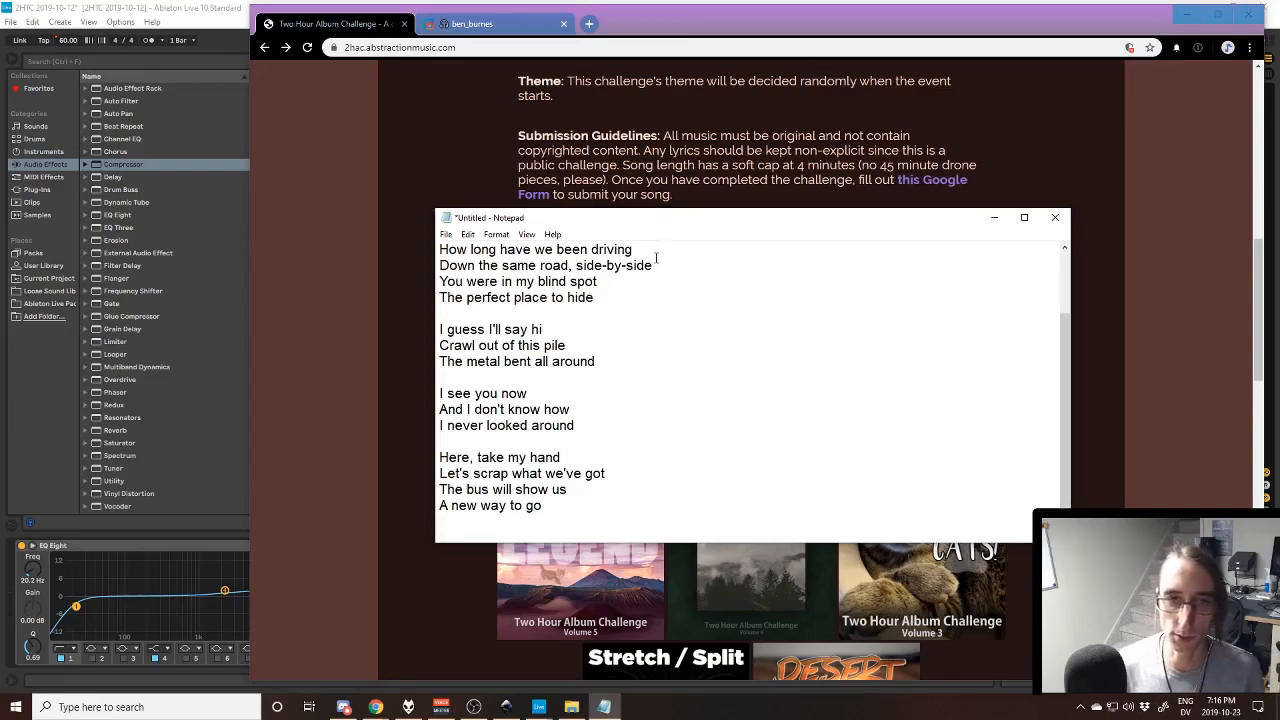
pyautogui.press('Home')
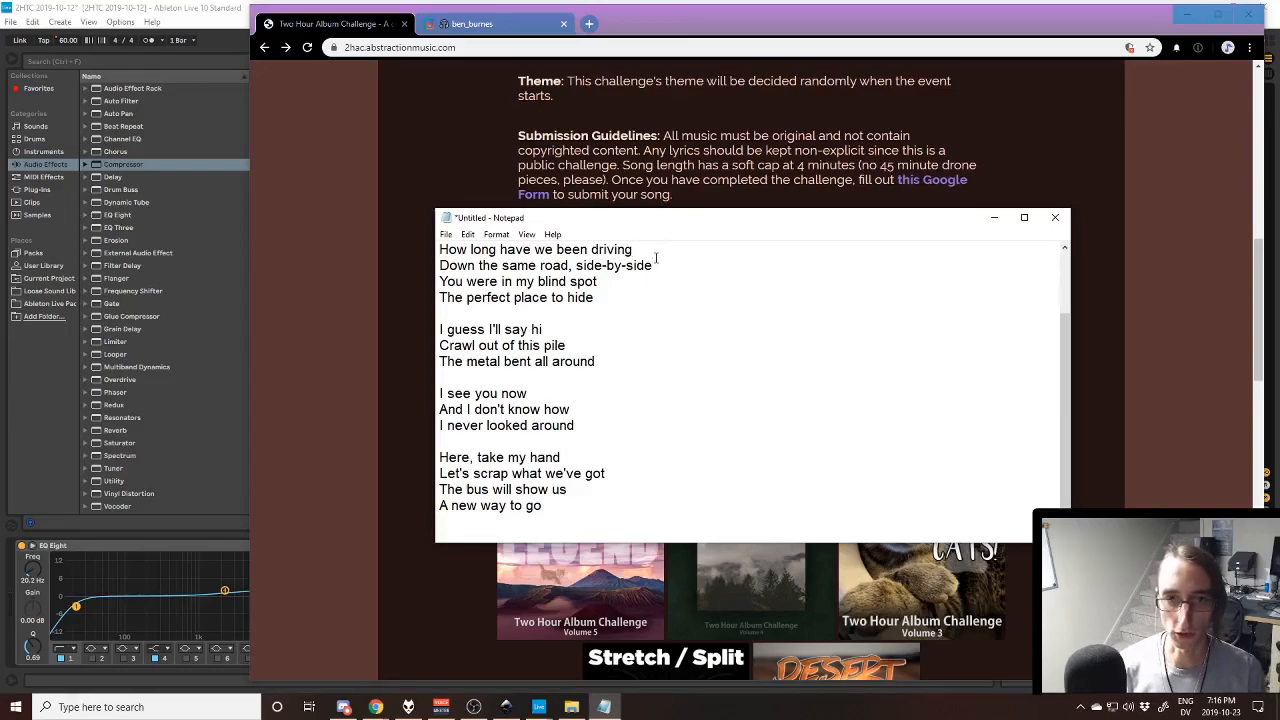
pyautogui.hotkey('shift', 'Down')
pyautogui.hotkey('shift', 'Down')
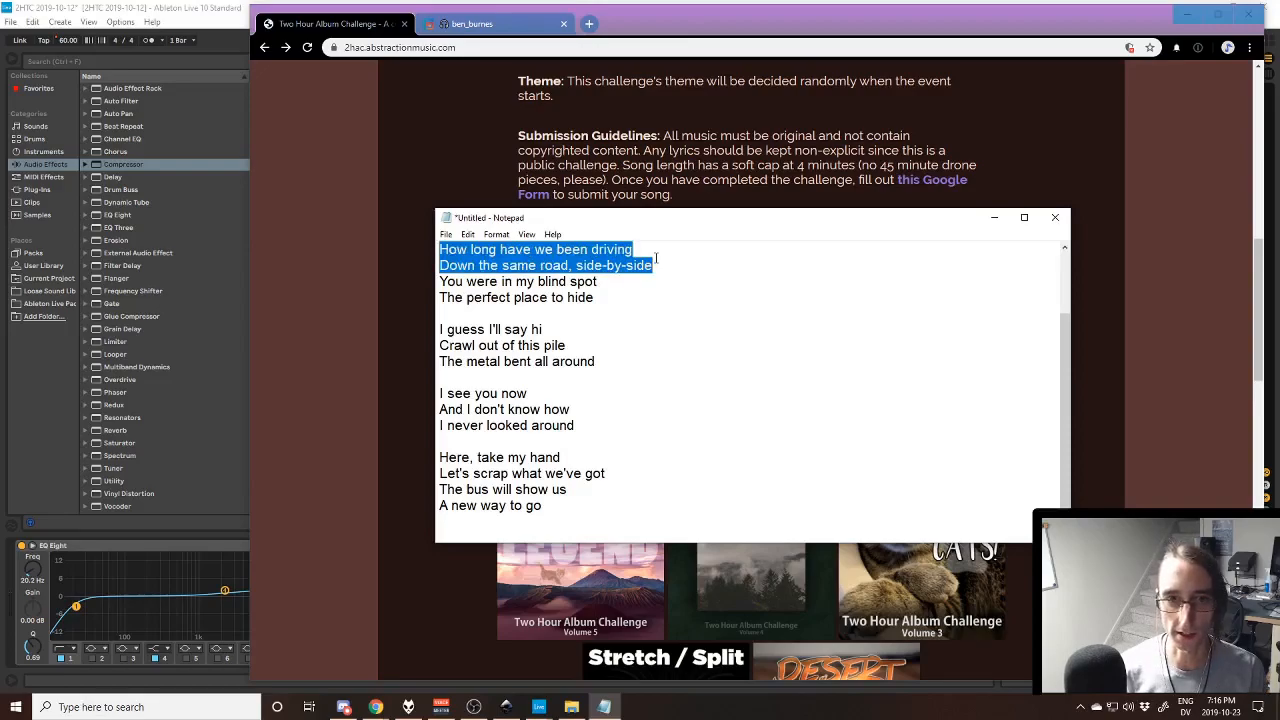
pyautogui.press('Down')
pyautogui.press('Down')
pyautogui.press('Up')
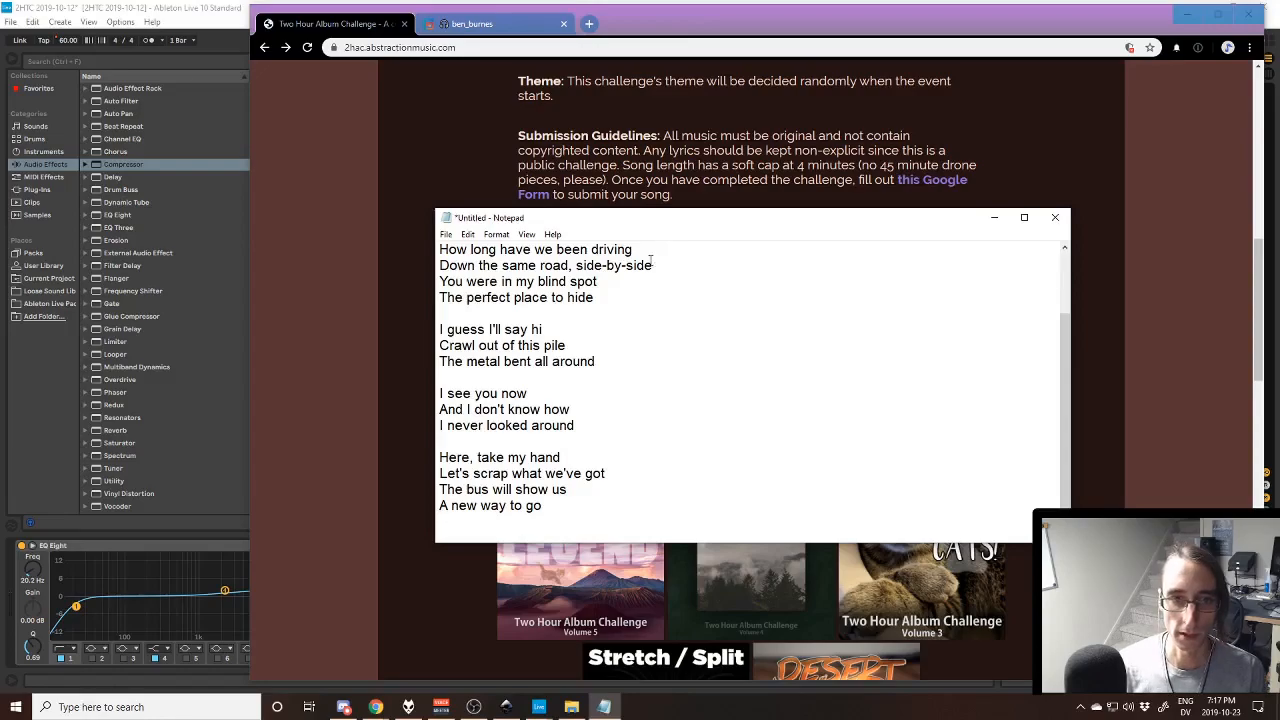
# - Make the Notepad window taller so that all verses of the lyrics fit in it
pyautogui.moveTo(619, 504); pyautogui.dragTo(436, 236)
pyautogui.scroll(-2, 615, 430)
pyautogui.scroll(2, 611, 433)
pyautogui.scroll(-2, 608, 430)
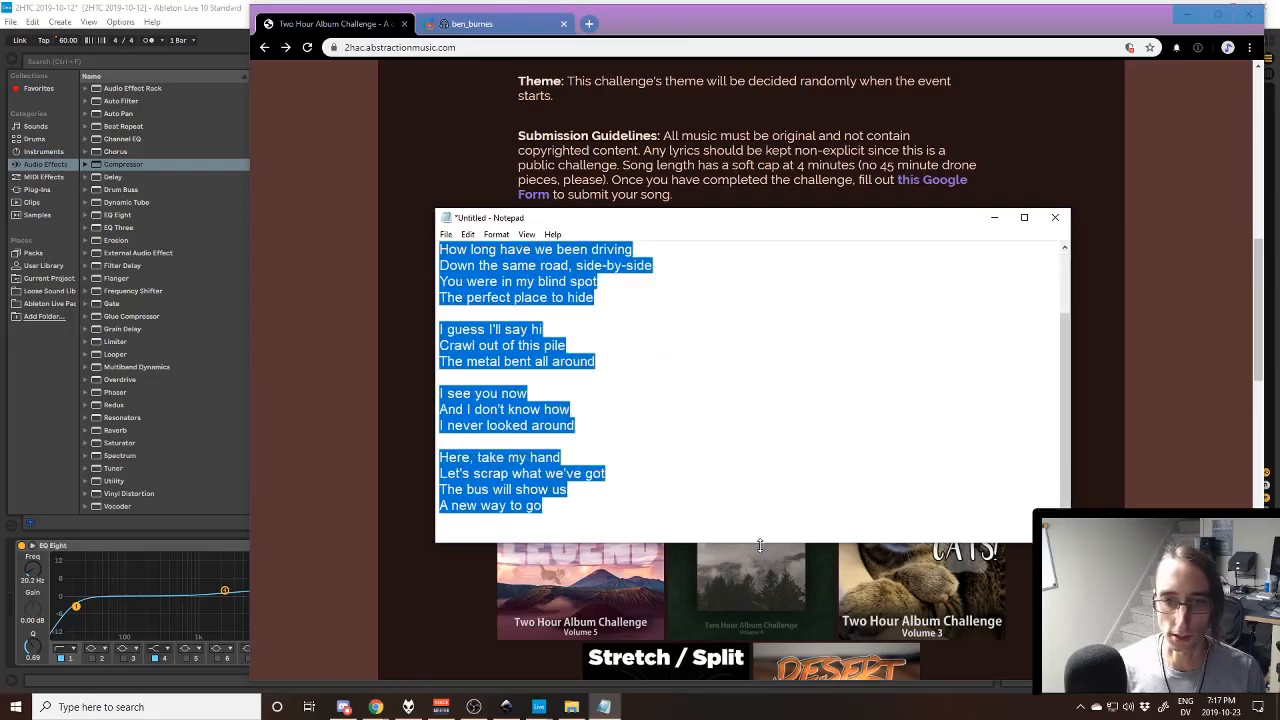
pyautogui.moveTo(758, 543); pyautogui.dragTo(760, 624)
pyautogui.click(690, 569)
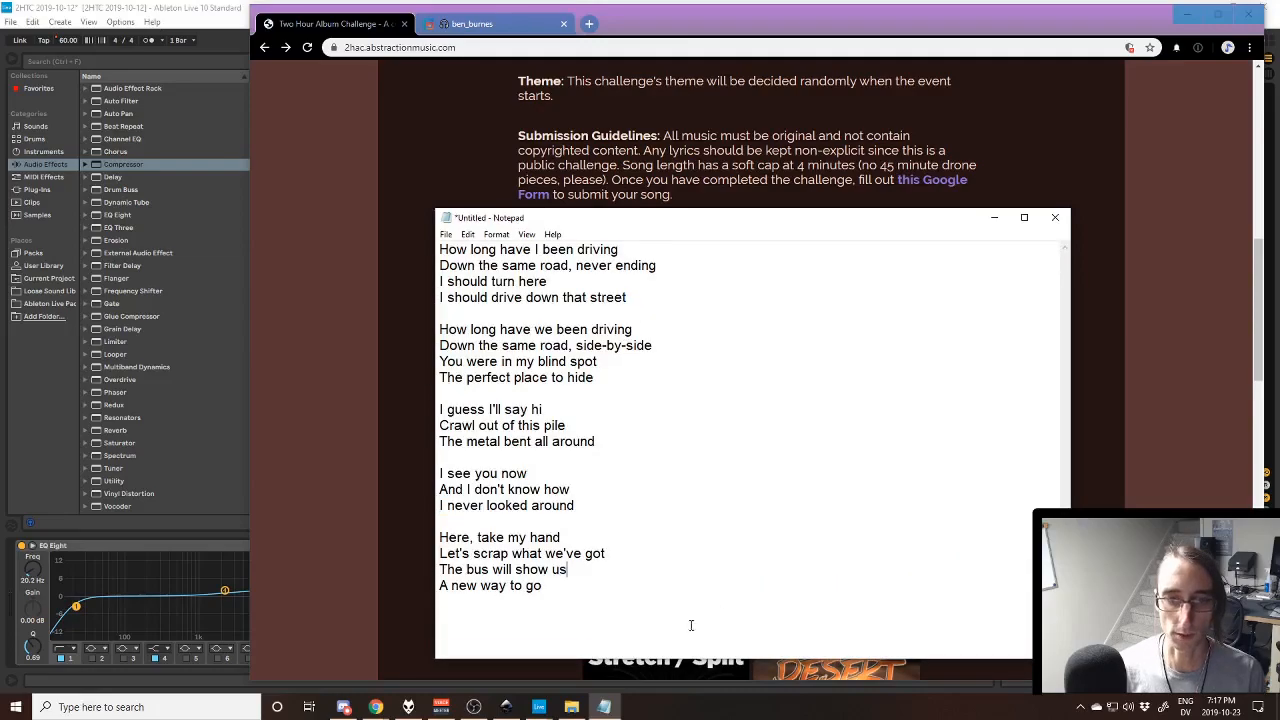
# - Move the Notepad window clear of the webcam area and select the last verse, starting with "Here, take my hand"
pyautogui.moveTo(742, 224); pyautogui.dragTo(650, 166)
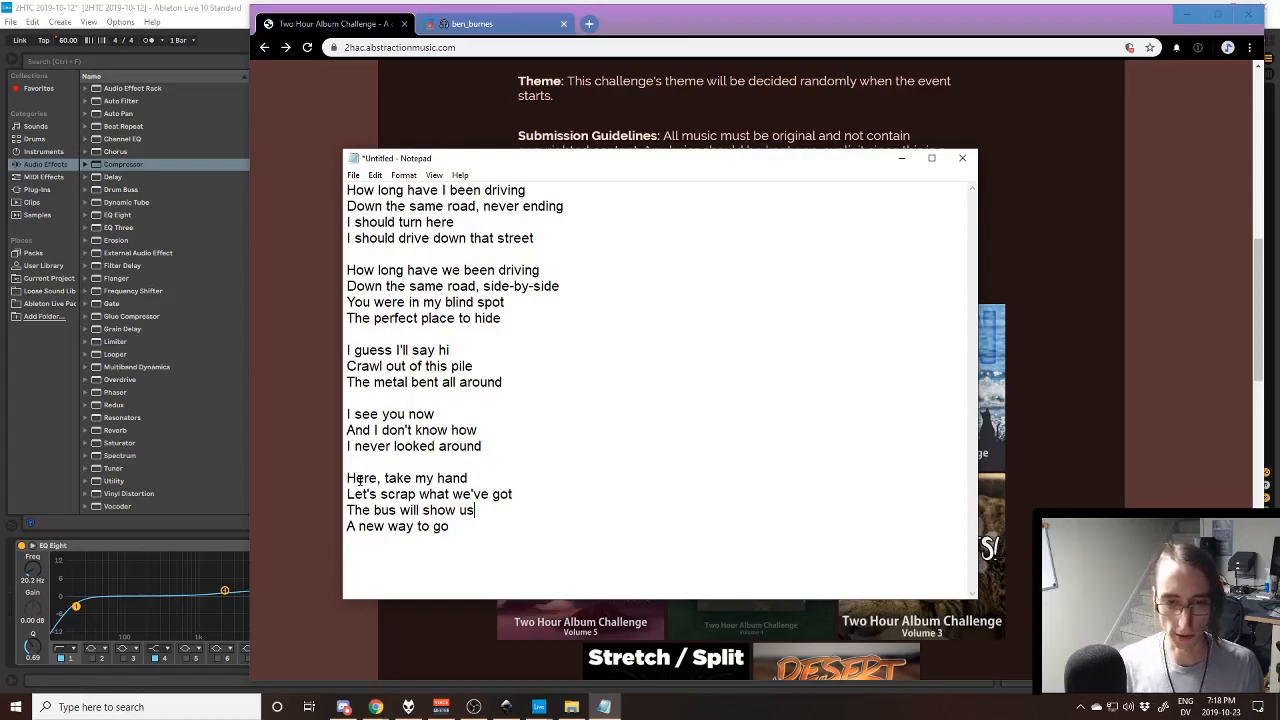
pyautogui.moveTo(480, 529); pyautogui.dragTo(330, 478)
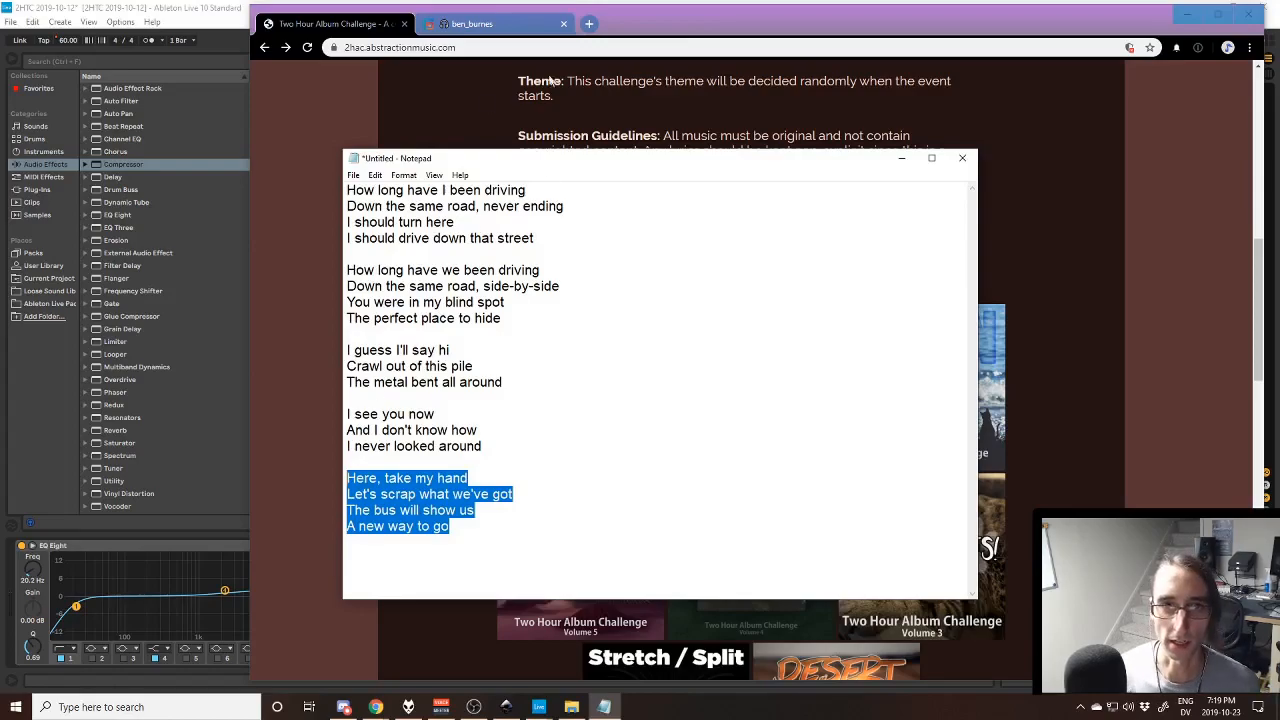
pyautogui.moveTo(558, 78); pyautogui.dragTo(574, 44)
pyautogui.click(650, 98)
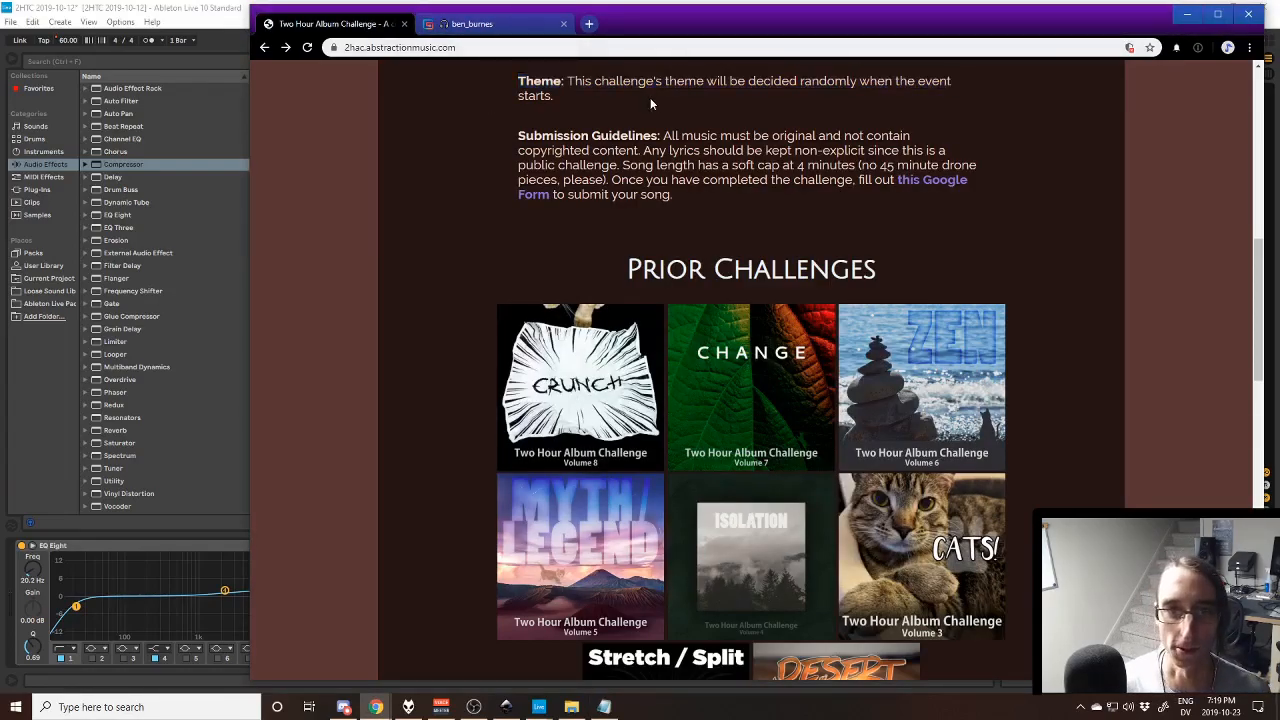
pyautogui.hotkey('alt', 'Tab')
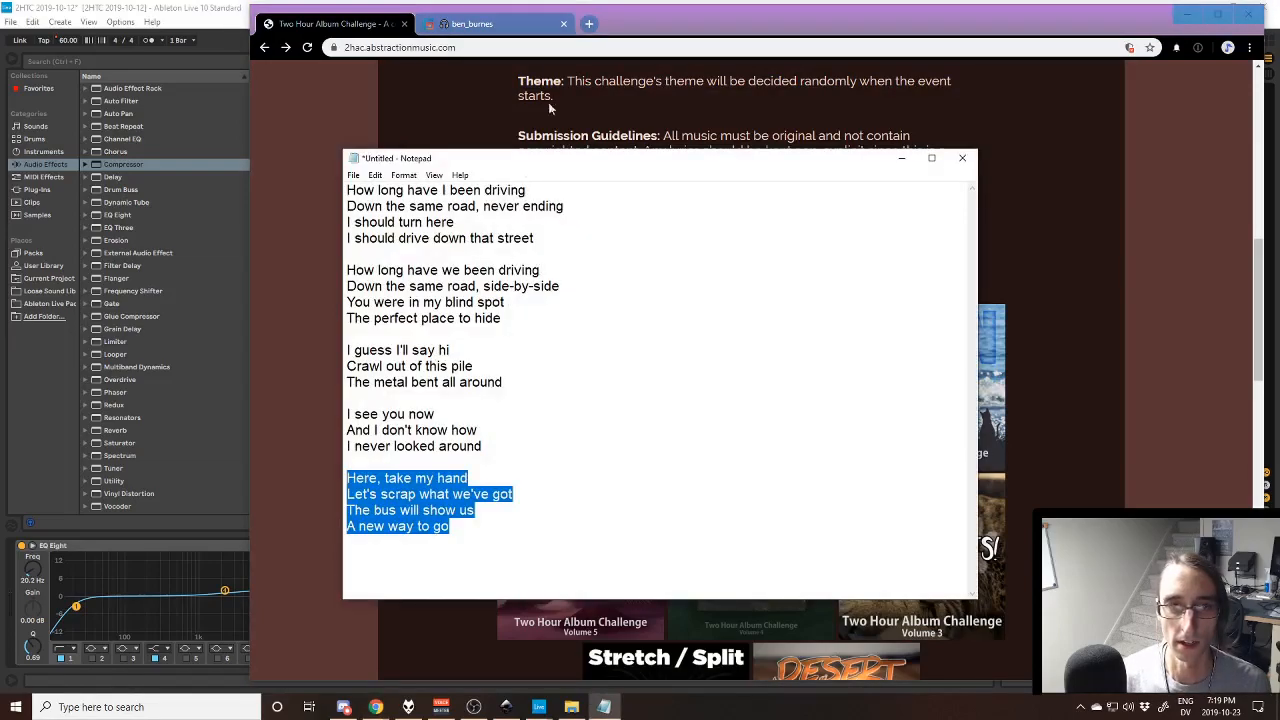
pyautogui.click(543, 112)
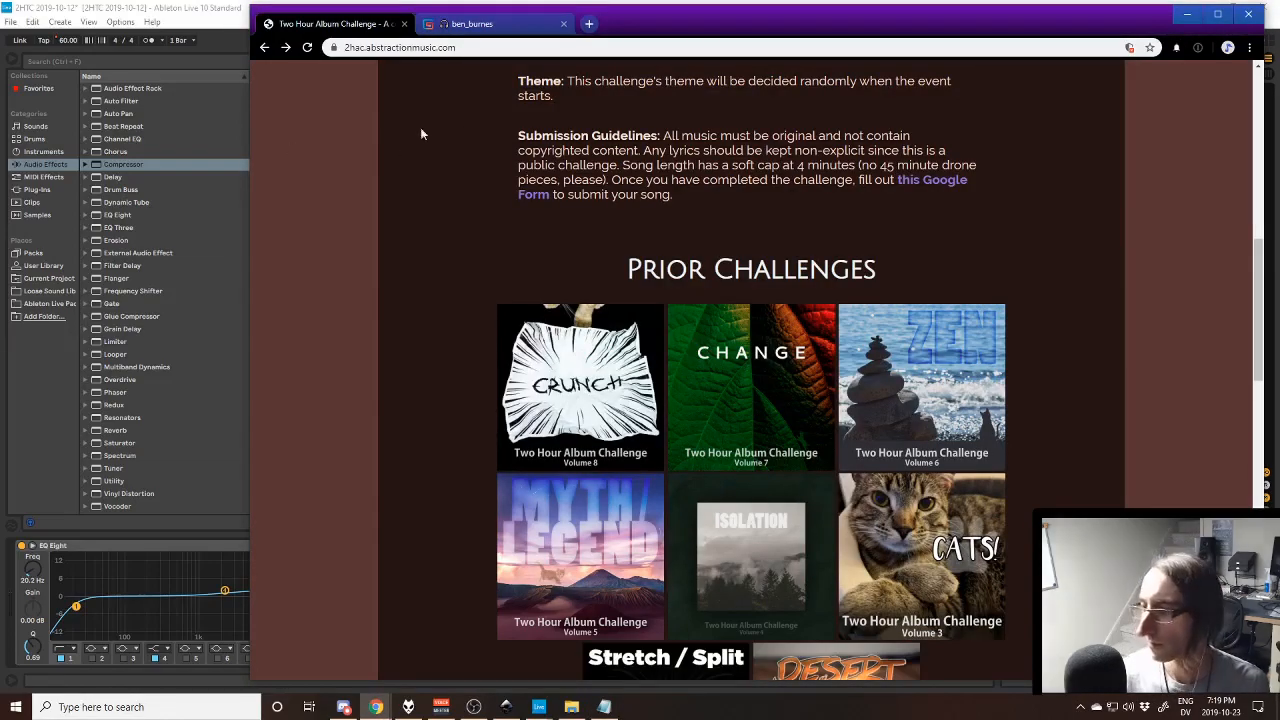
pyautogui.hotkey('alt', 'Tab')
pyautogui.hotkey('alt', 'Tab')
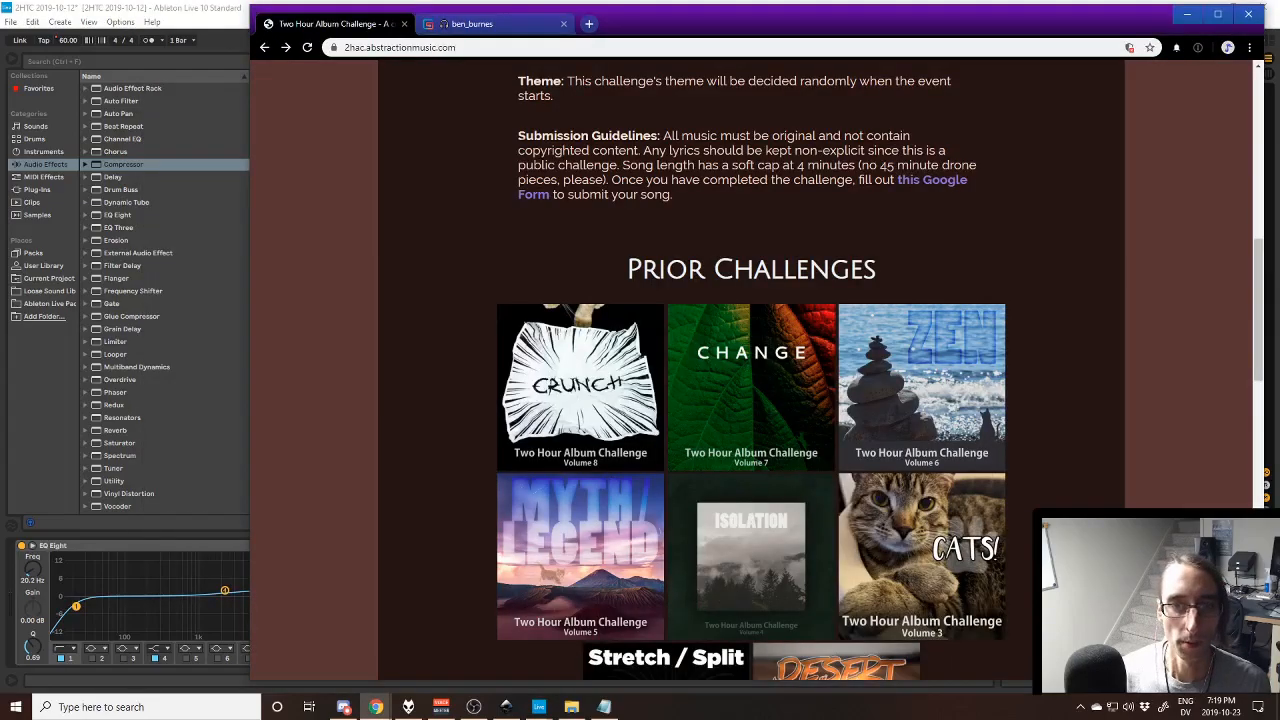
pyautogui.hotkey('alt', 'Tab')
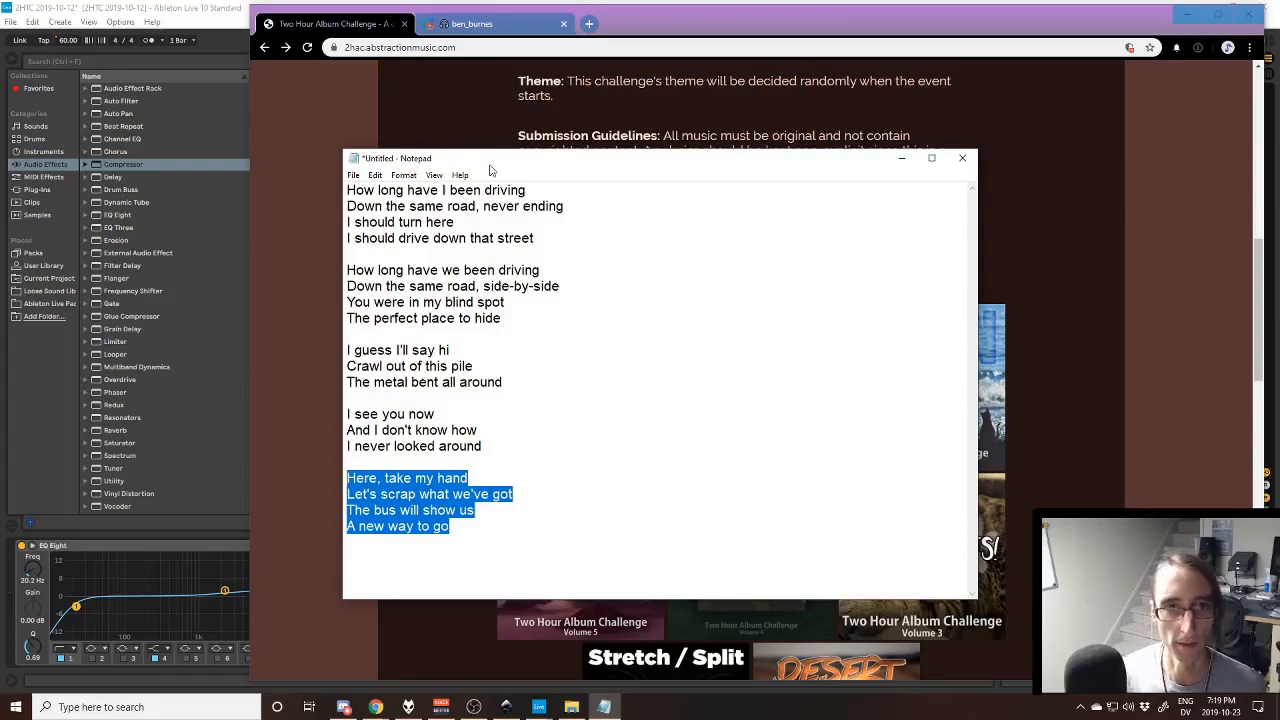
pyautogui.click(512, 105)
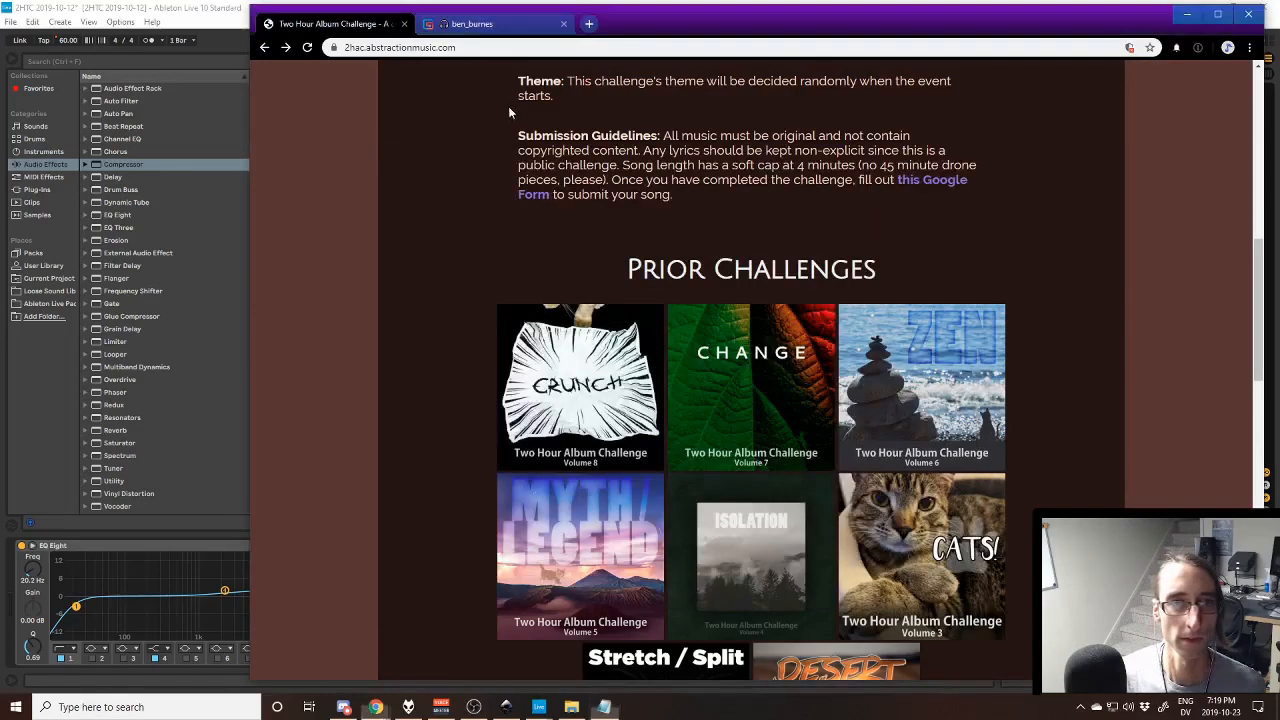
# - Switch to the Ableton Live project and unfold the Strings group to show its individual instrument tracks
pyautogui.click(45, 6)
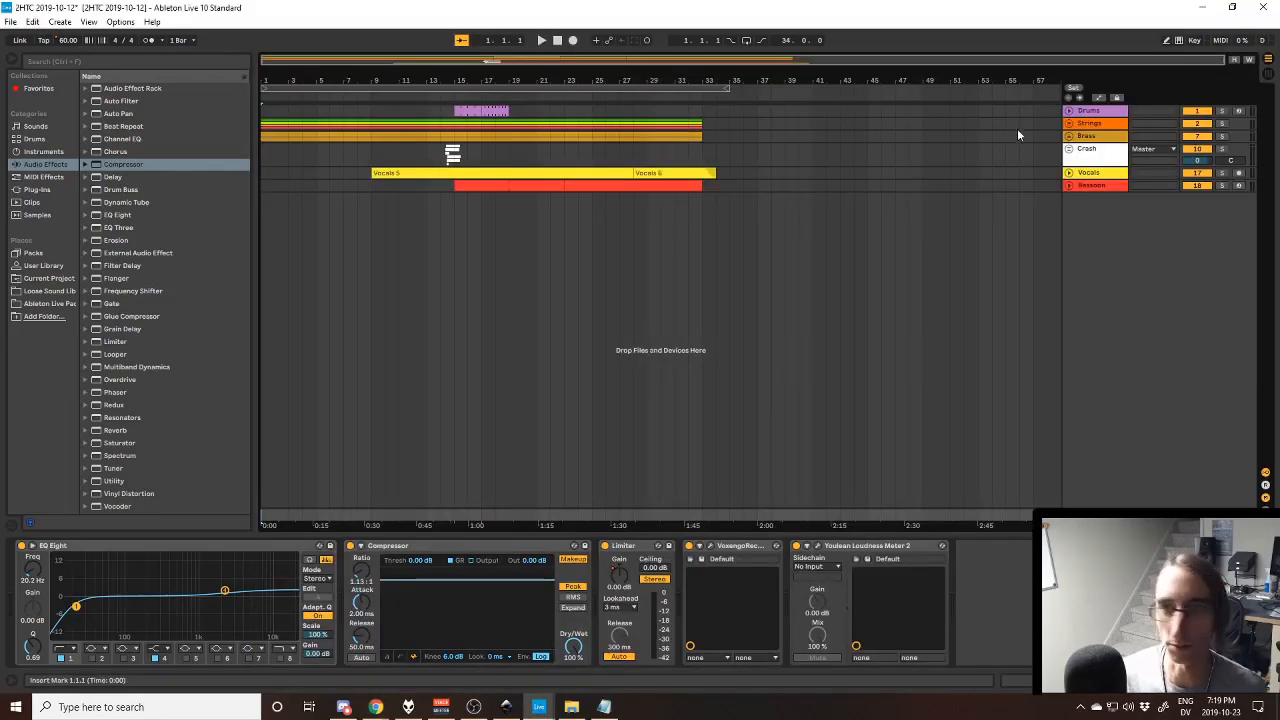
pyautogui.click(1071, 110)
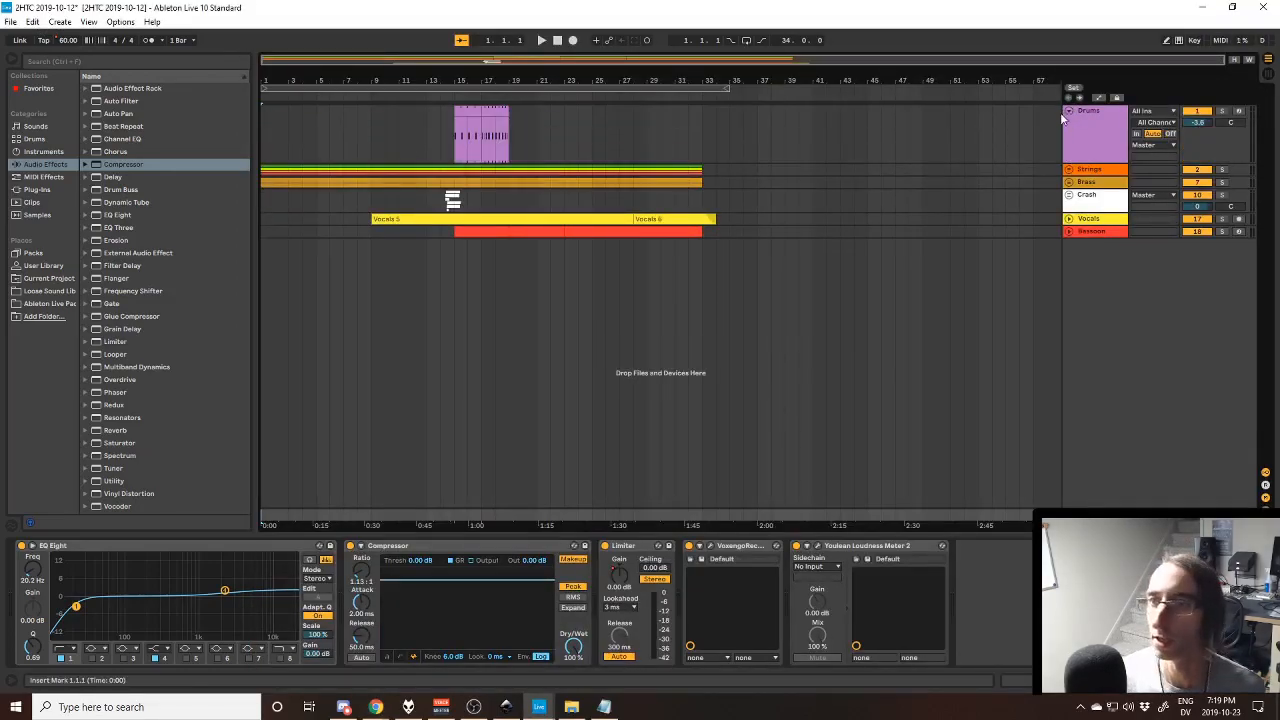
pyautogui.click(1070, 112)
pyautogui.click(1070, 124)
pyautogui.click(1087, 128)
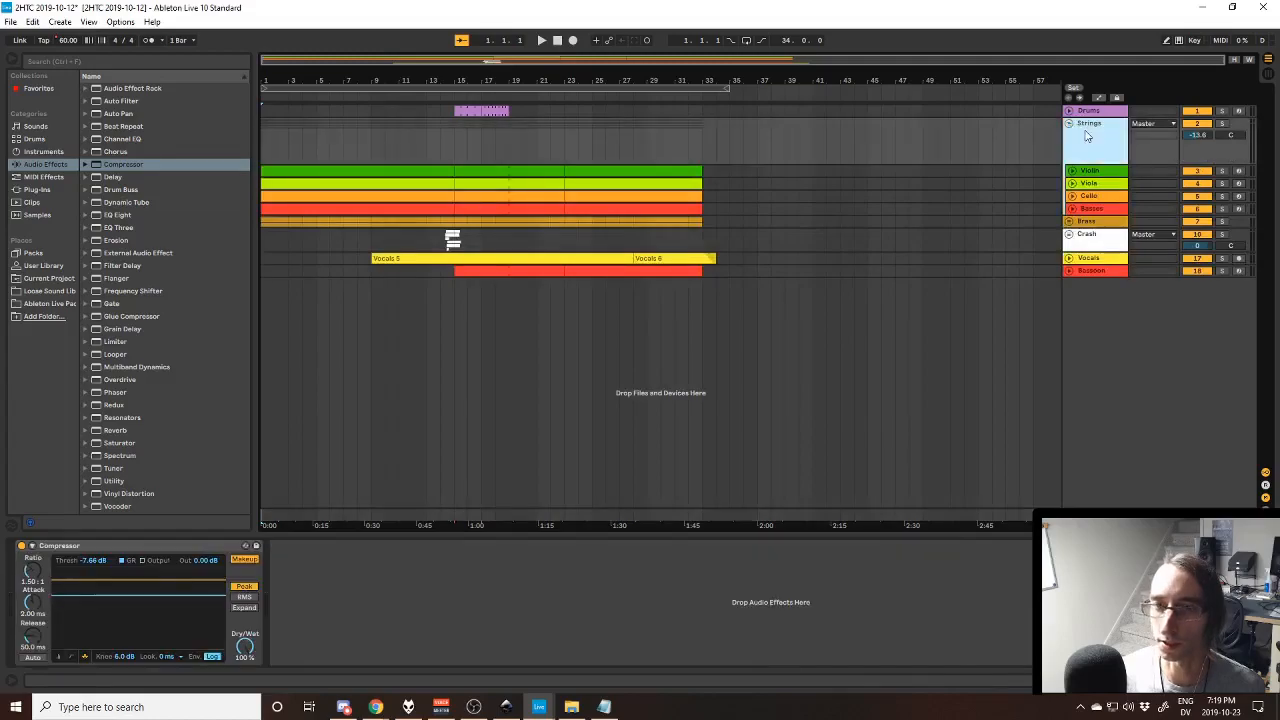
# - Consult the lyrics in Notepad again, and return to the Ableton Live project with the first Violin clip selected
pyautogui.click(603, 707)
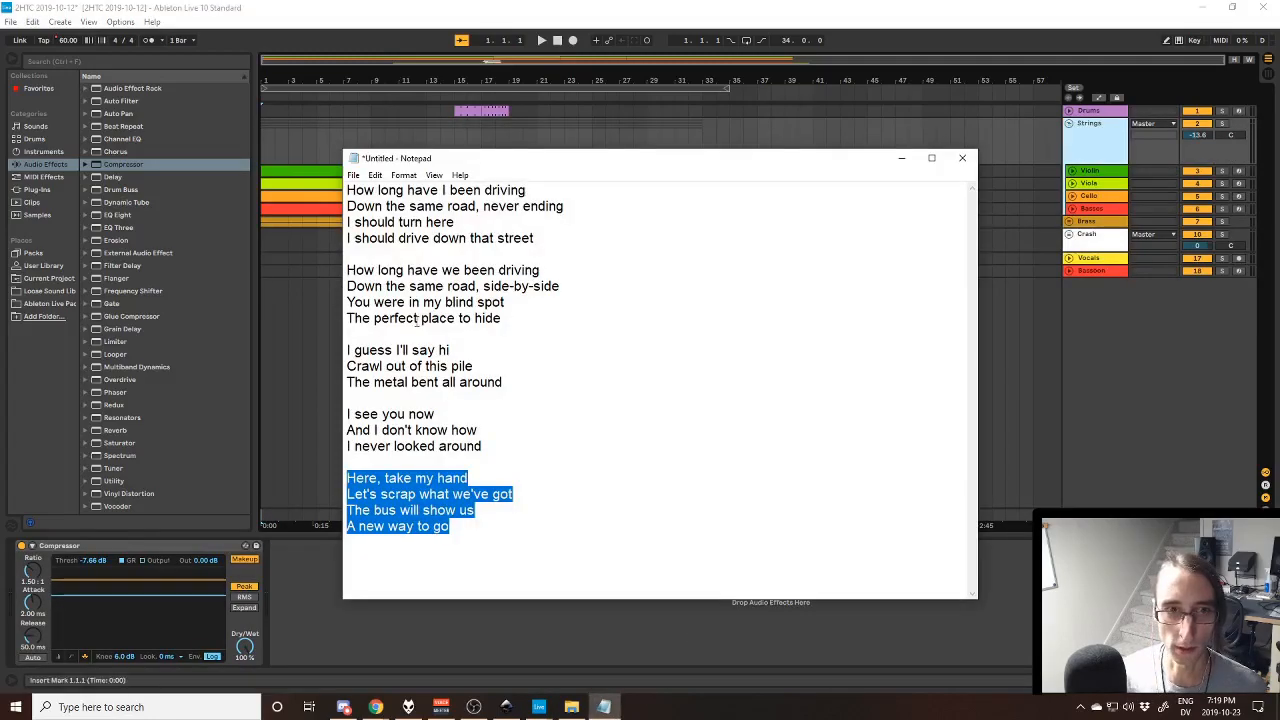
pyautogui.moveTo(455, 168); pyautogui.dragTo(499, 198)
pyautogui.click(576, 276)
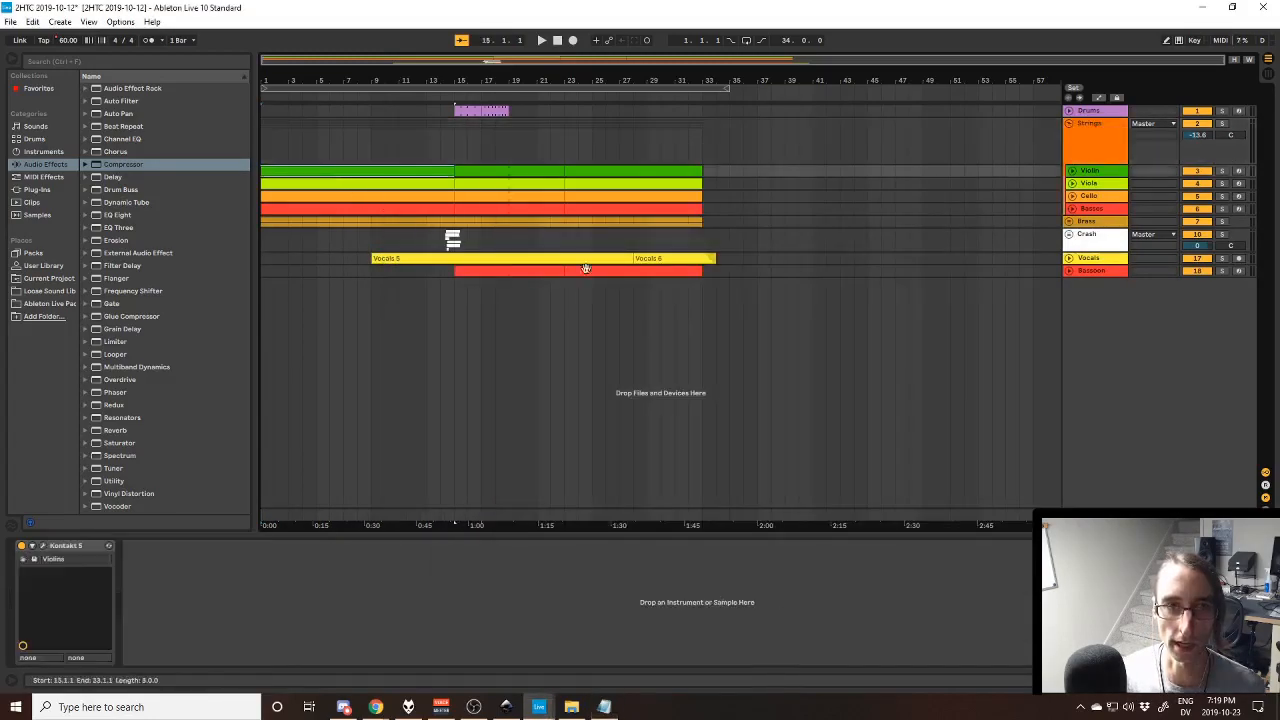
# - Unfold the Violin, Viola, Cello and Basses tracks so that their MIDI notes show in the arrangement
pyautogui.click(1071, 171)
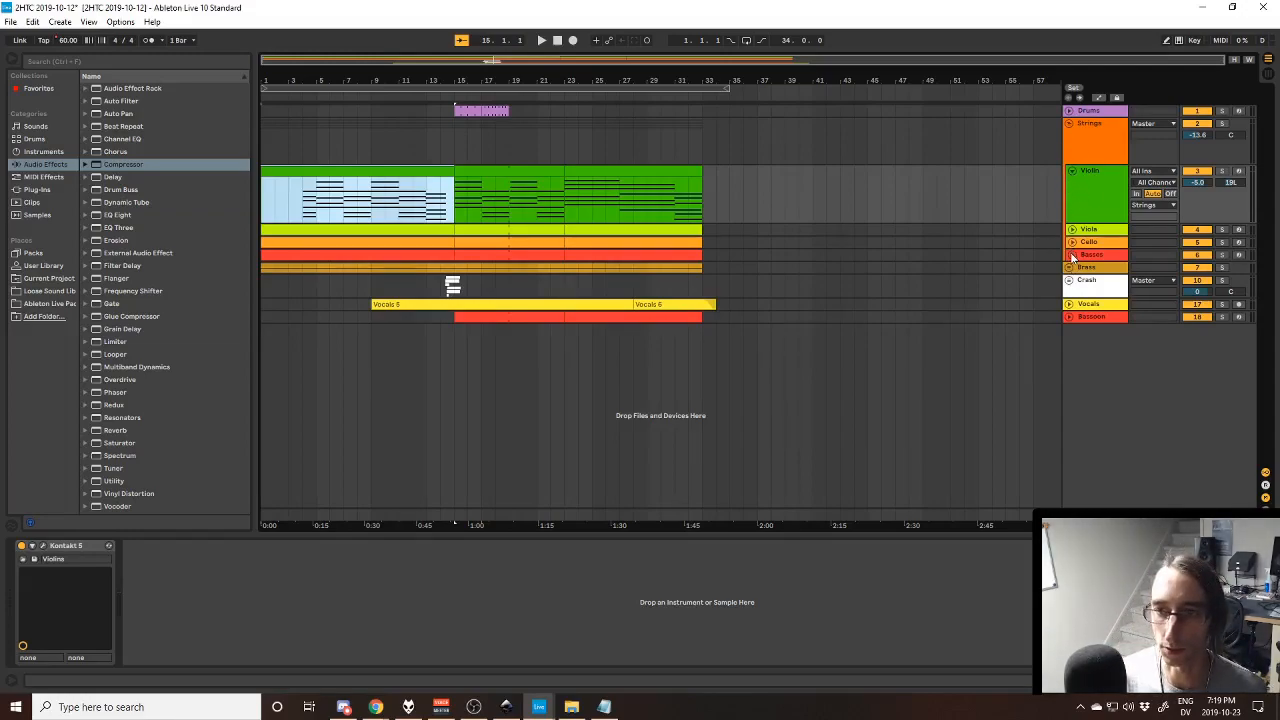
pyautogui.click(1071, 255)
pyautogui.click(1071, 242)
pyautogui.click(1071, 229)
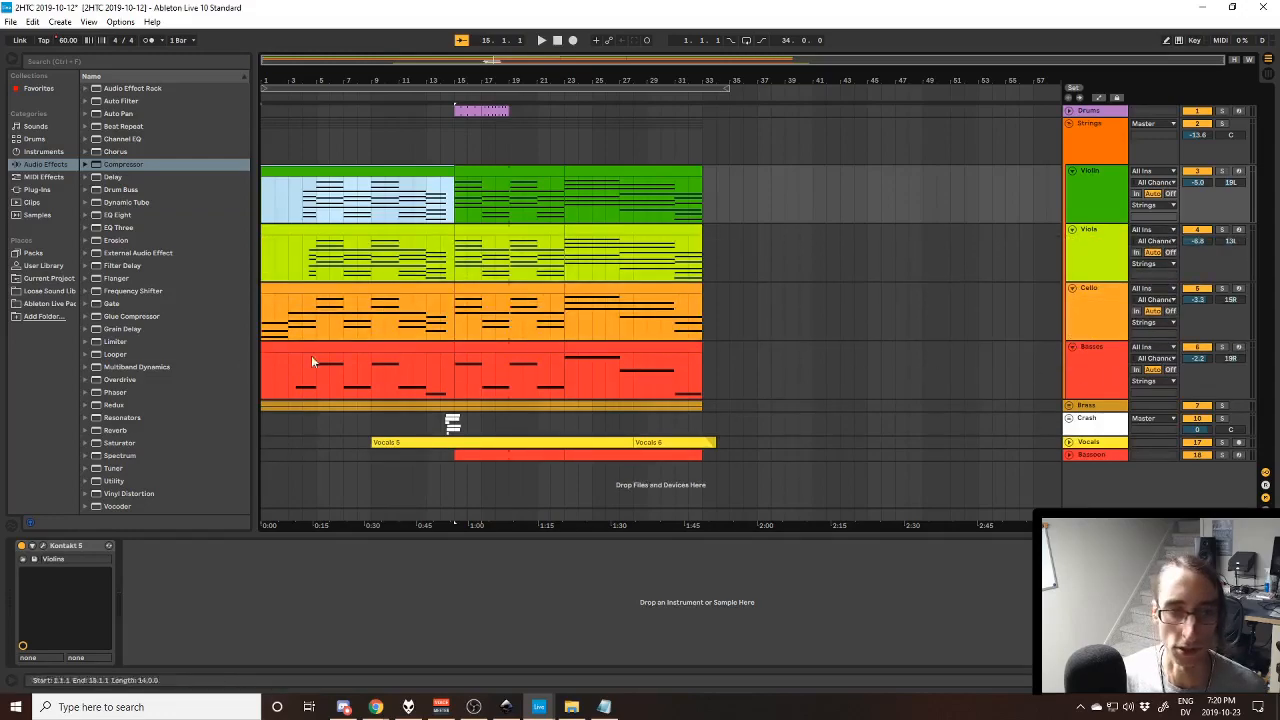
# - Play the song from bar 1 with the Cello track soloed, un-solo it and select the first Basses clip
pyautogui.click(340, 288)
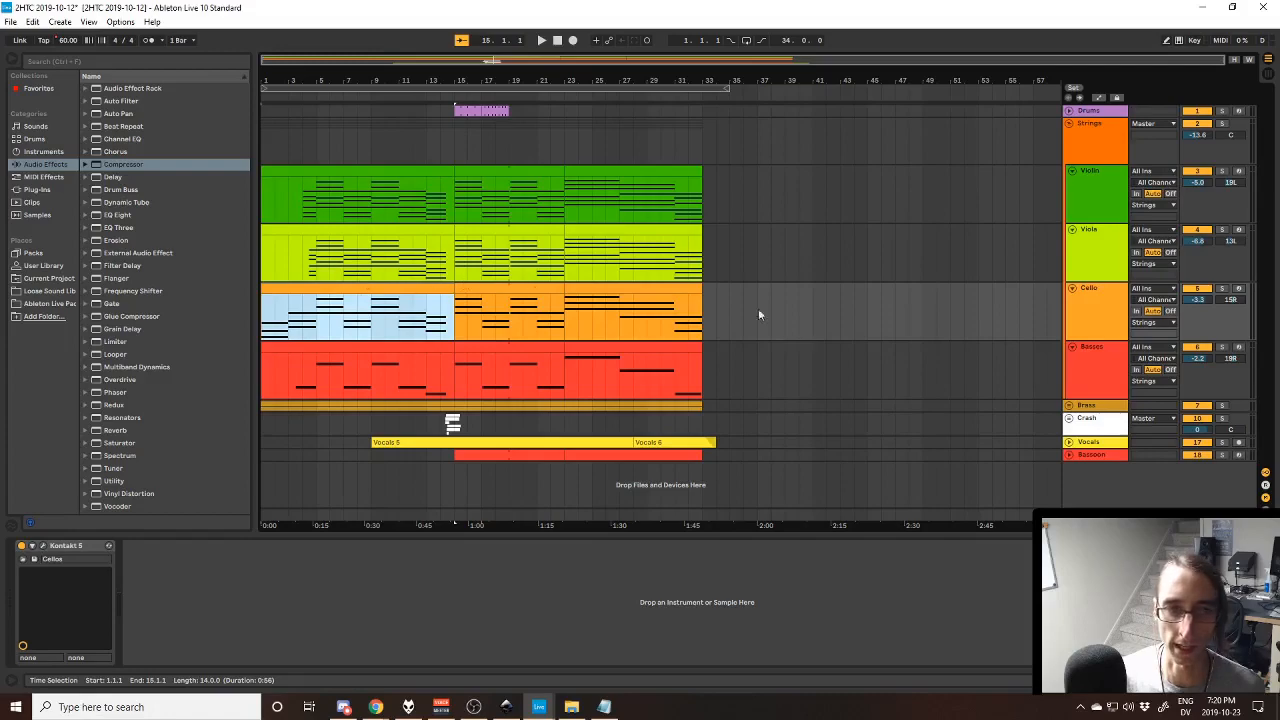
pyautogui.click(1222, 289)
pyautogui.press('space')
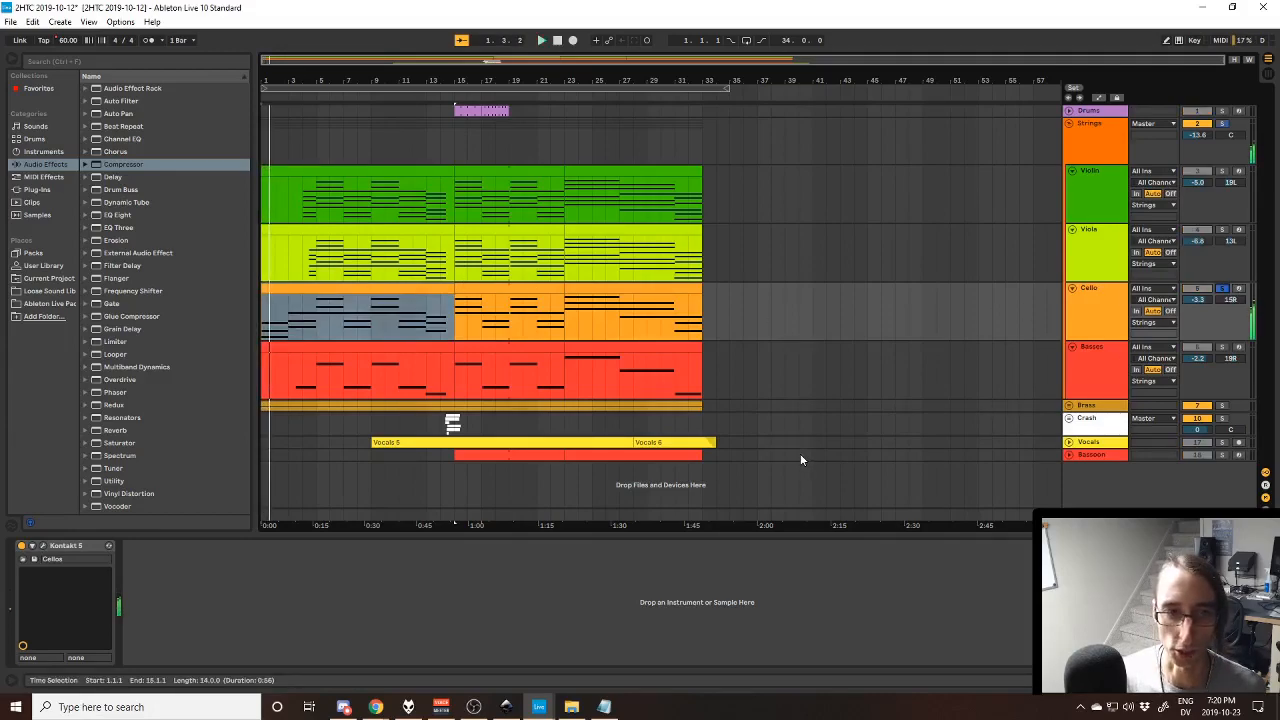
pyautogui.click(1222, 289)
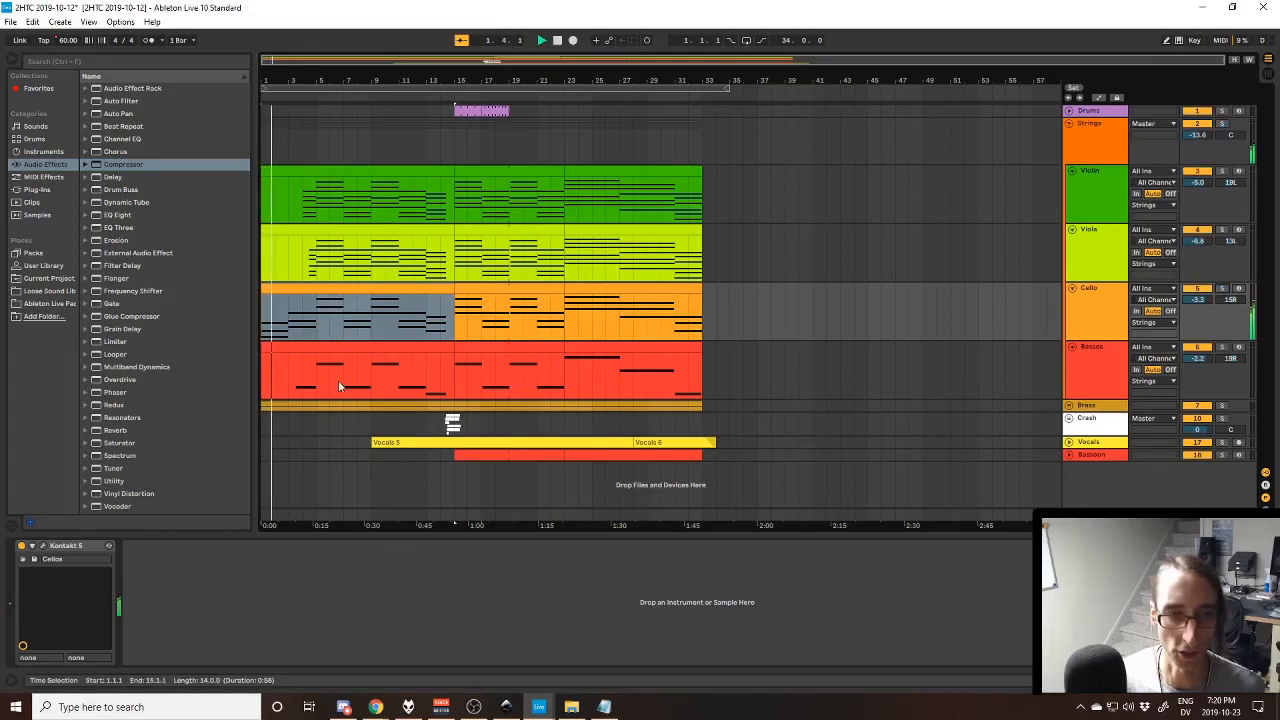
pyautogui.click(328, 350)
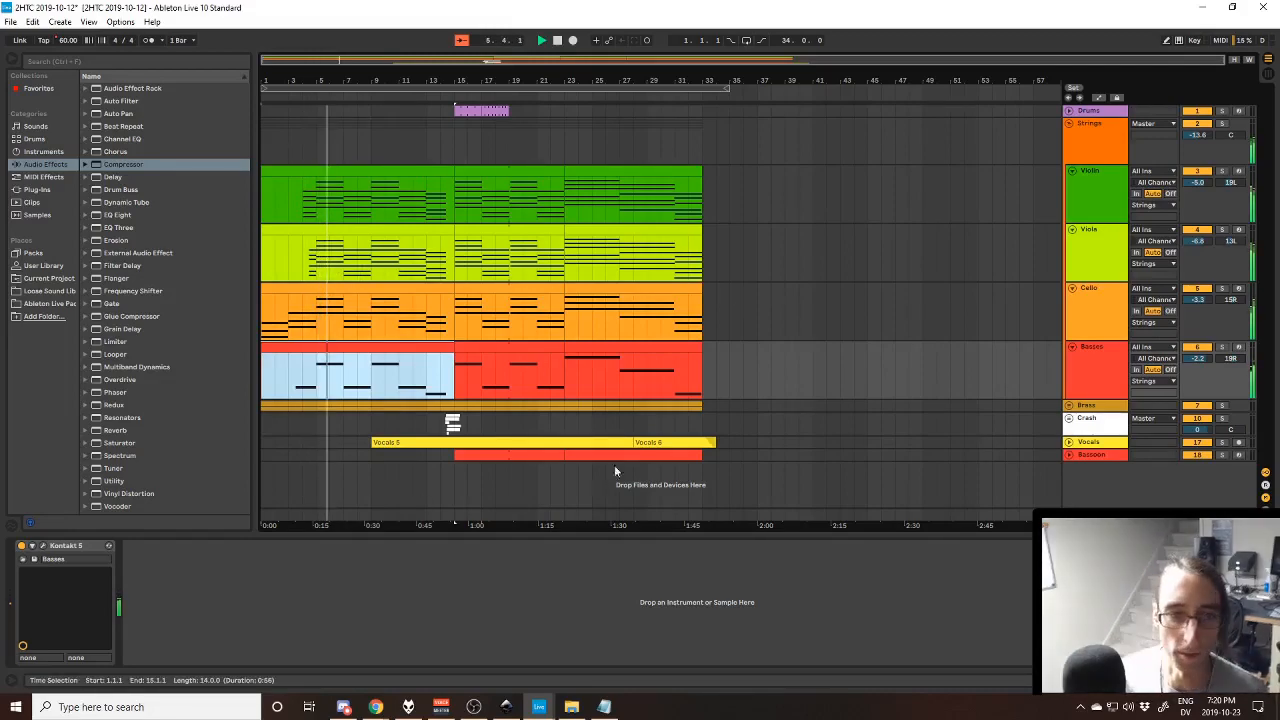
# - Unfold the Brass group to show its Horns and Trumpets tracks, and select the Trumpets track
pyautogui.click(1068, 406)
pyautogui.scroll(-1, 1068, 430)
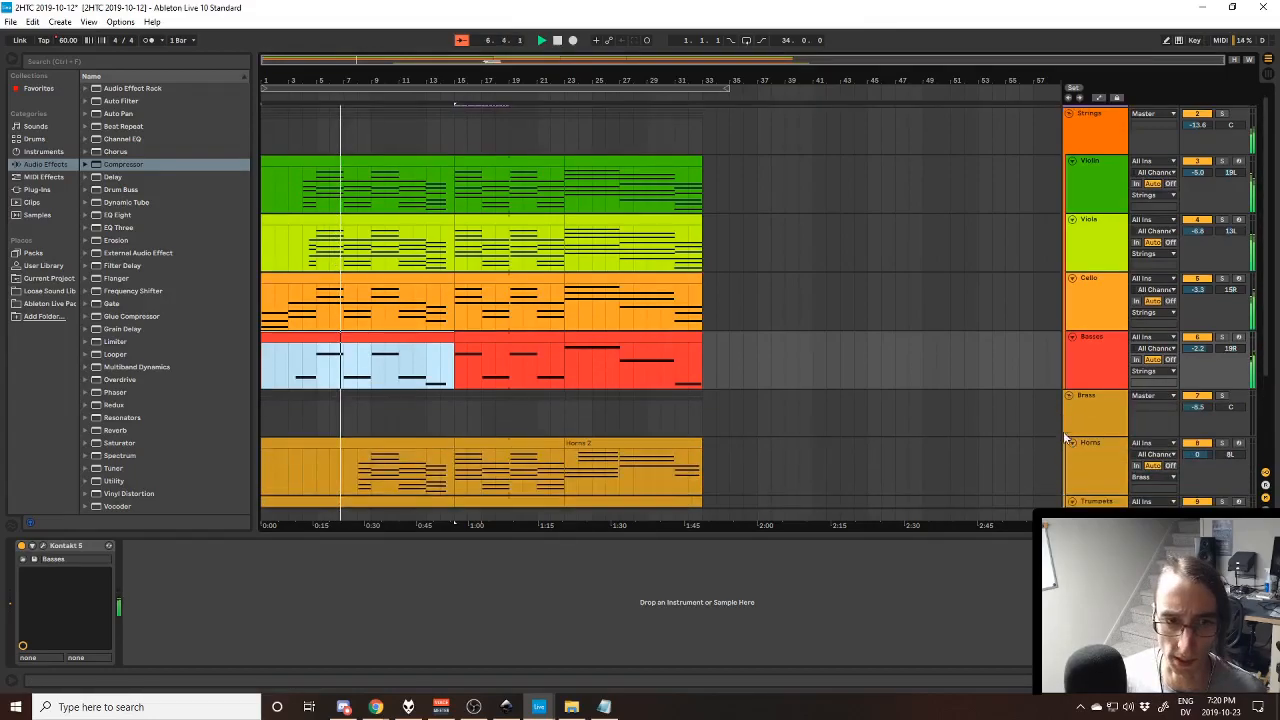
pyautogui.scroll(-3, 720, 450)
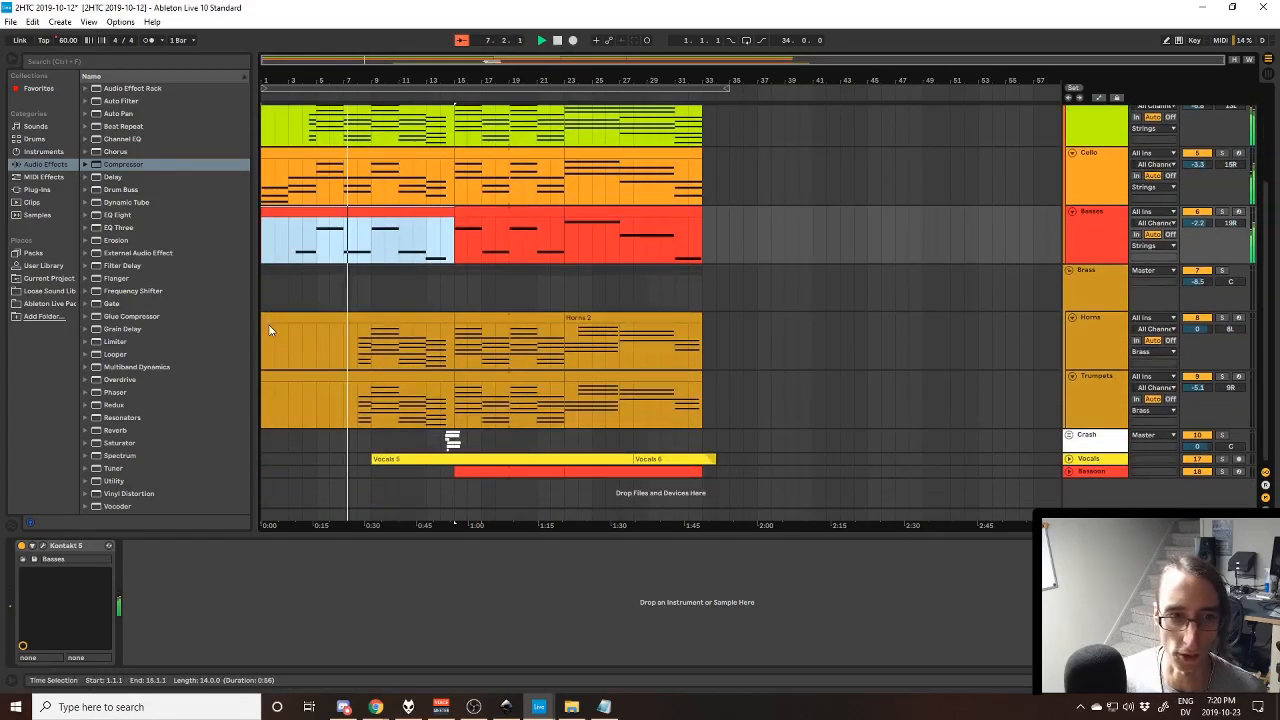
pyautogui.click(1075, 338)
pyautogui.click(1108, 407)
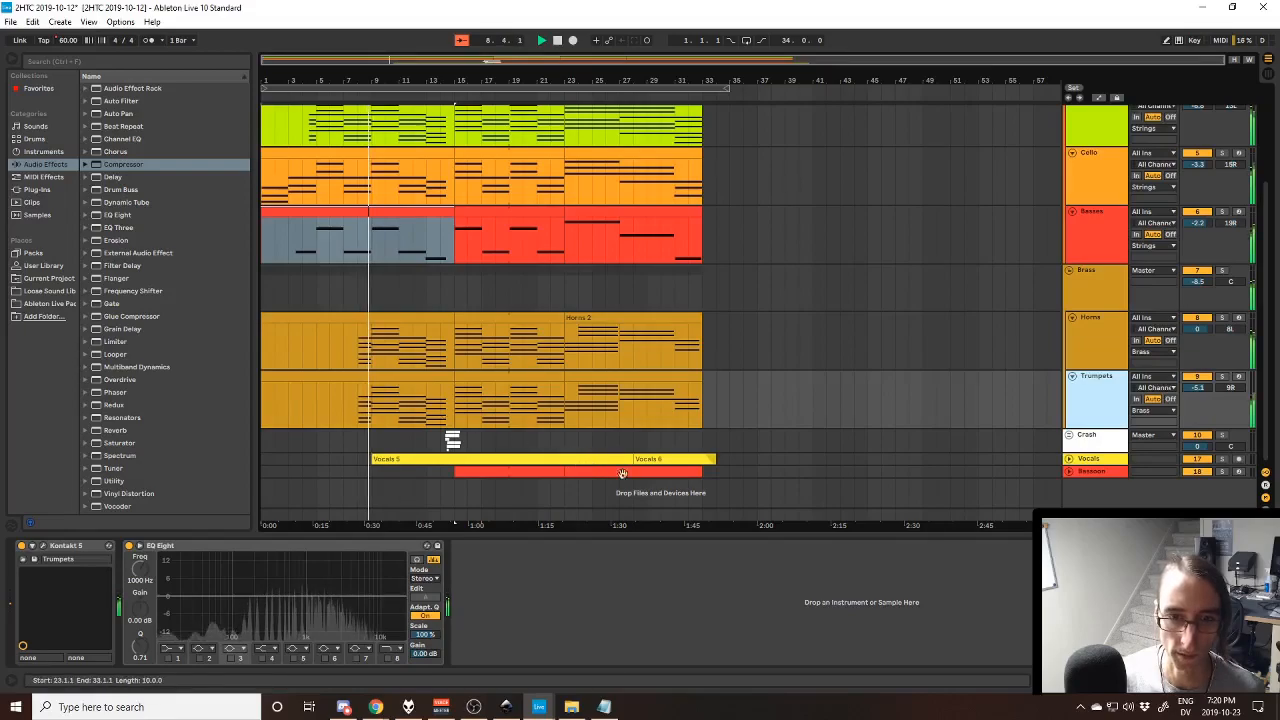
# - Unfold the Bassoon track and select its first clip, starting at bar 15
pyautogui.click(1069, 471)
pyautogui.scroll(-1, 400, 432)
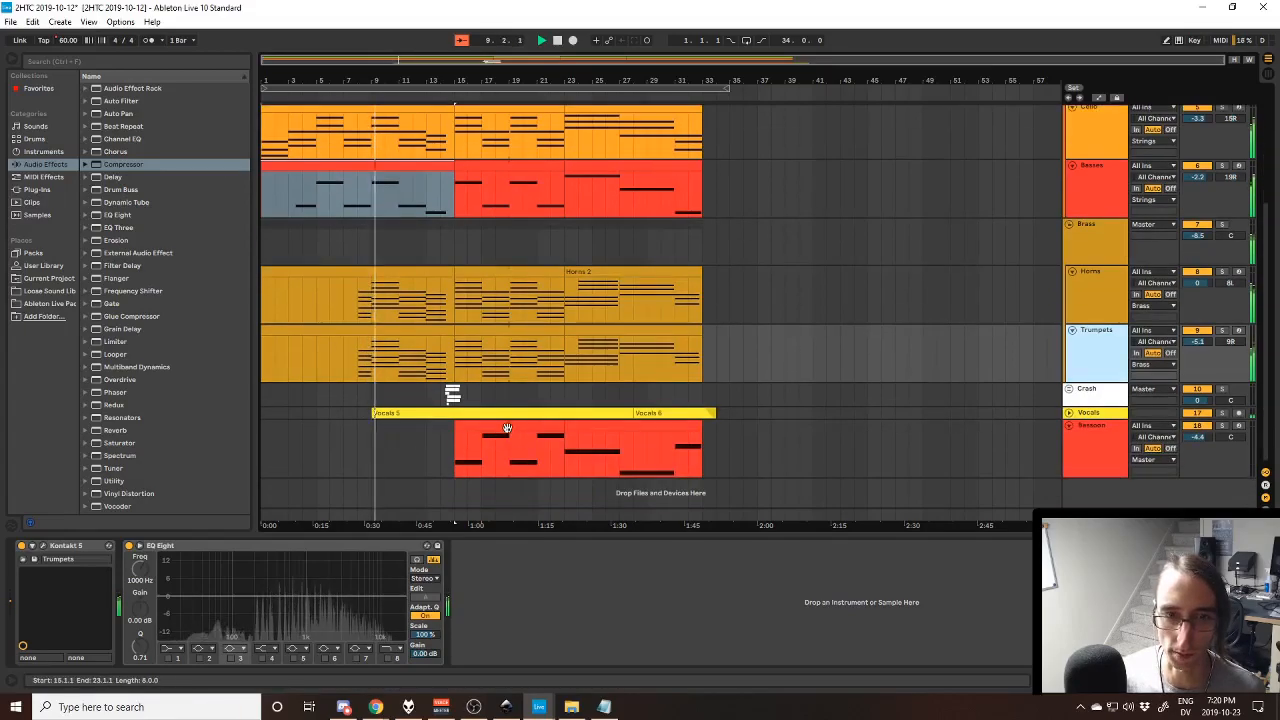
pyautogui.click(507, 428)
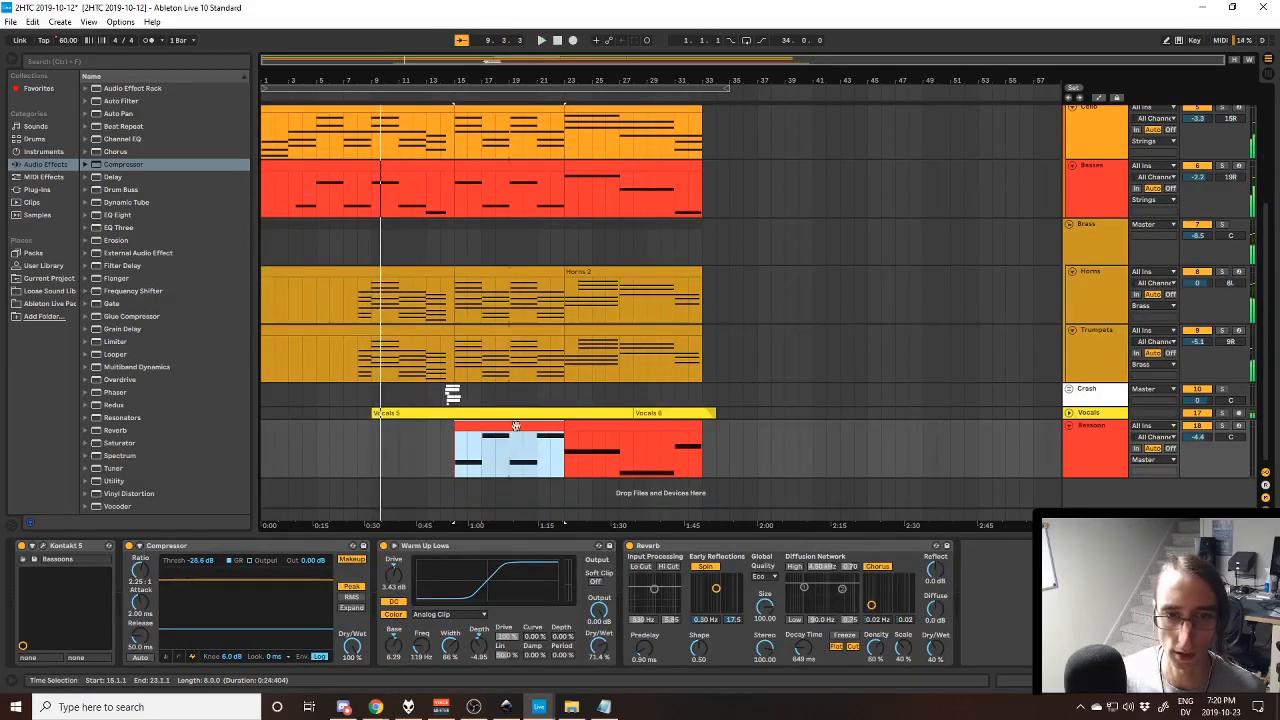
# - Listen to the Bassoon part soloed from bar 15, and un-solo the track
pyautogui.click(1221, 427)
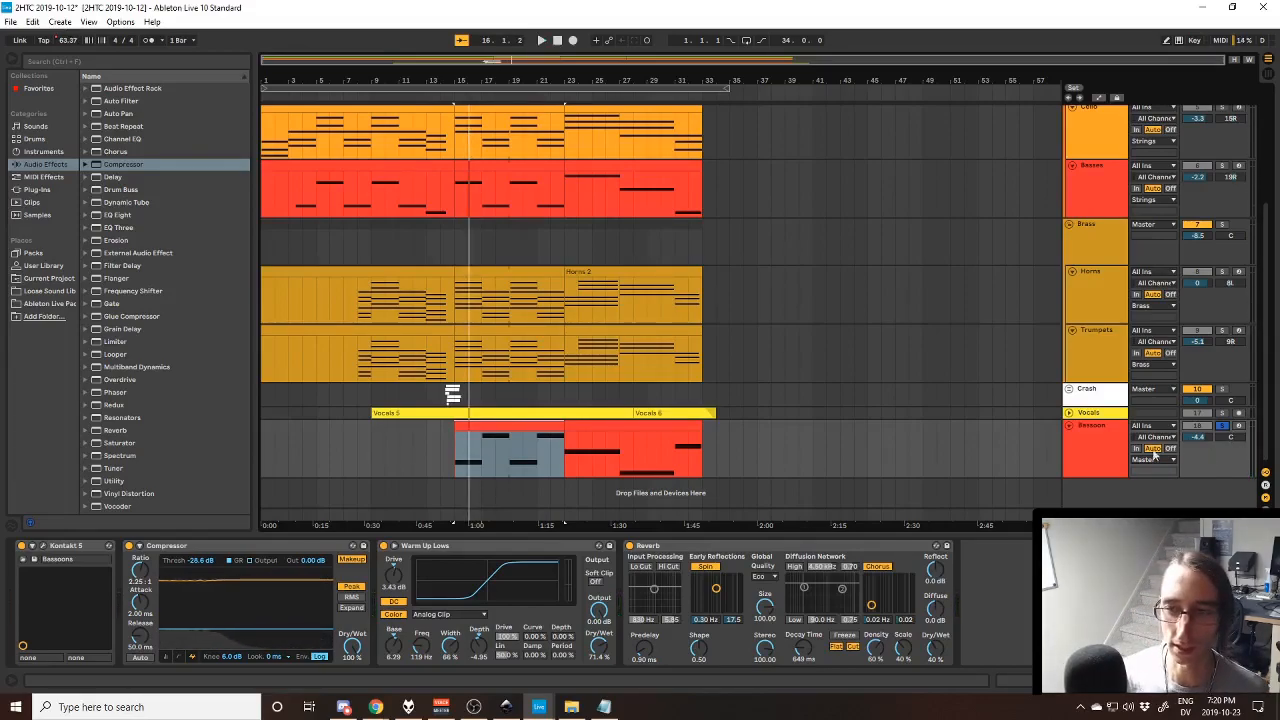
pyautogui.click(1100, 462)
pyautogui.click(1221, 427)
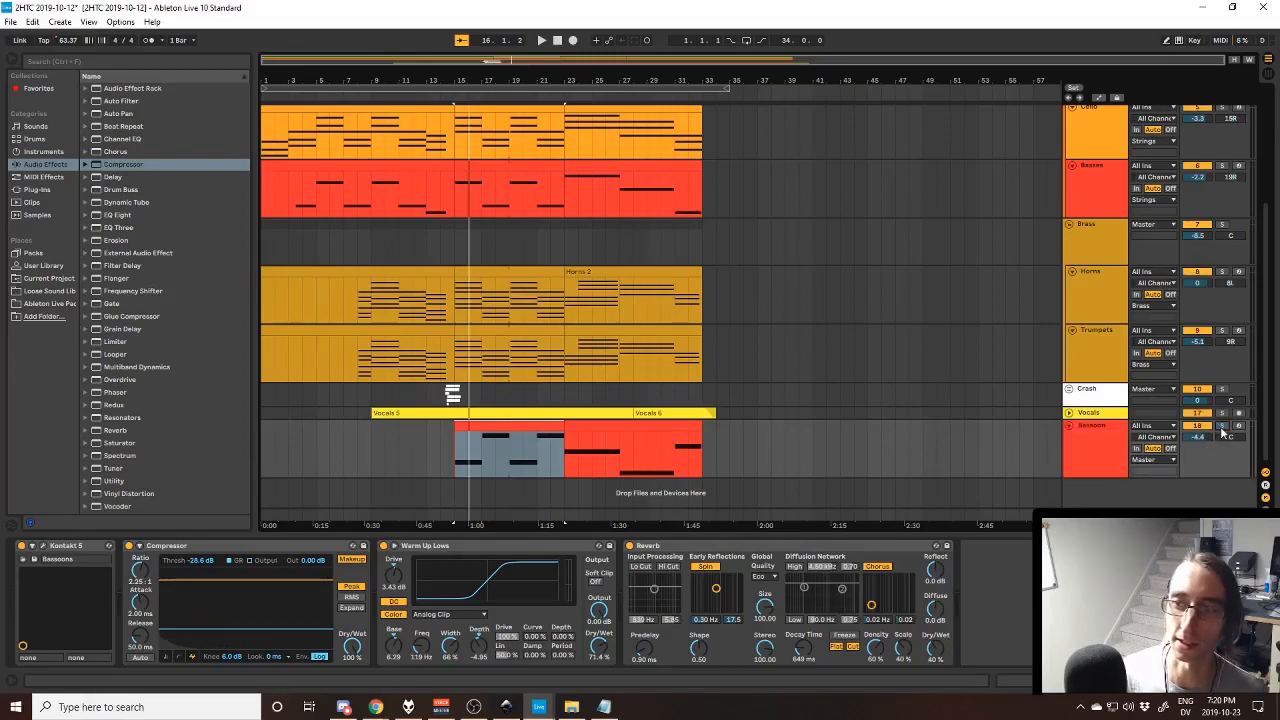
# - Select the first Cello clip and play the opening bars of the song
pyautogui.scroll(5, 720, 430)
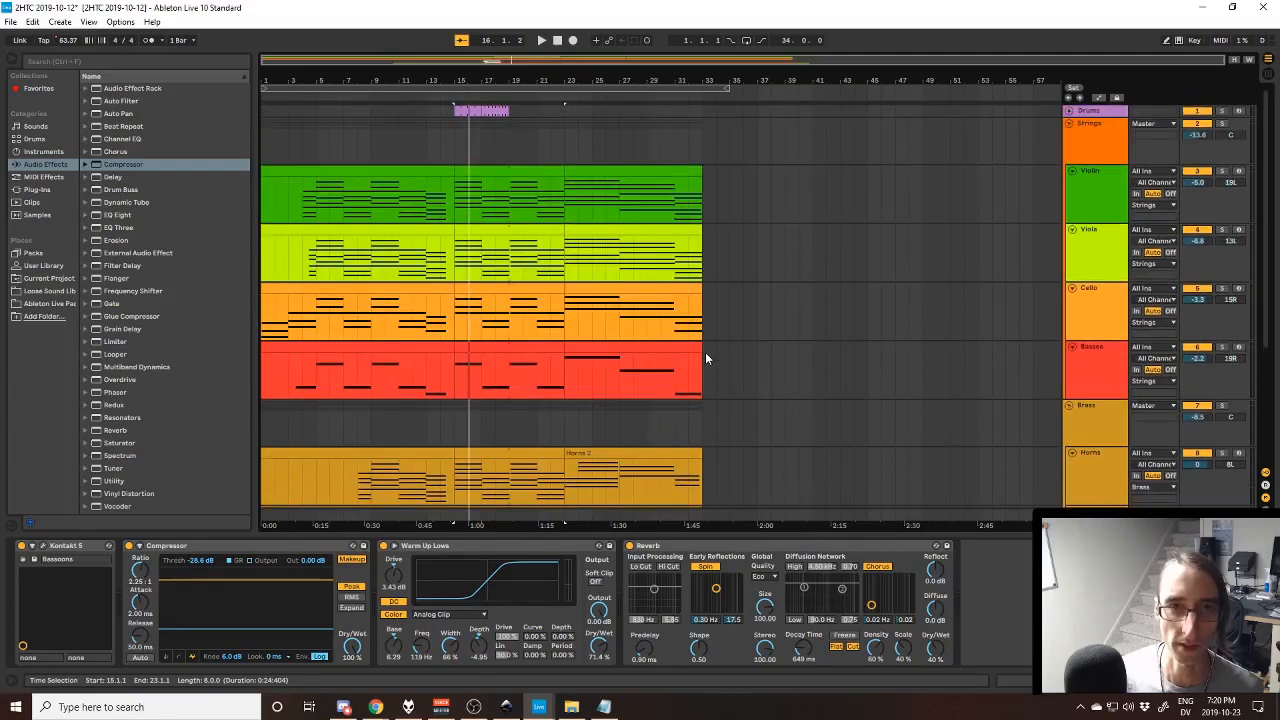
pyautogui.scroll(-5, 704, 357)
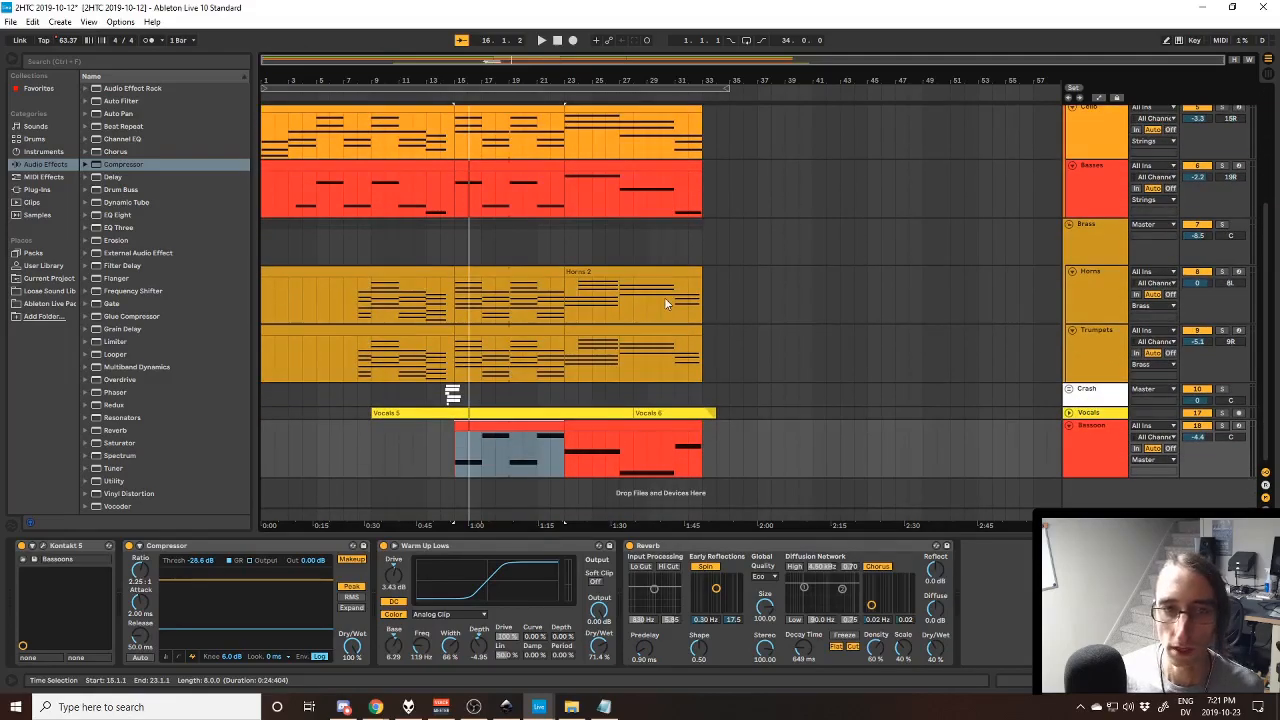
pyautogui.scroll(1, 327, 145)
pyautogui.click(321, 153)
pyautogui.click(321, 155)
pyautogui.scroll(1, 316, 163)
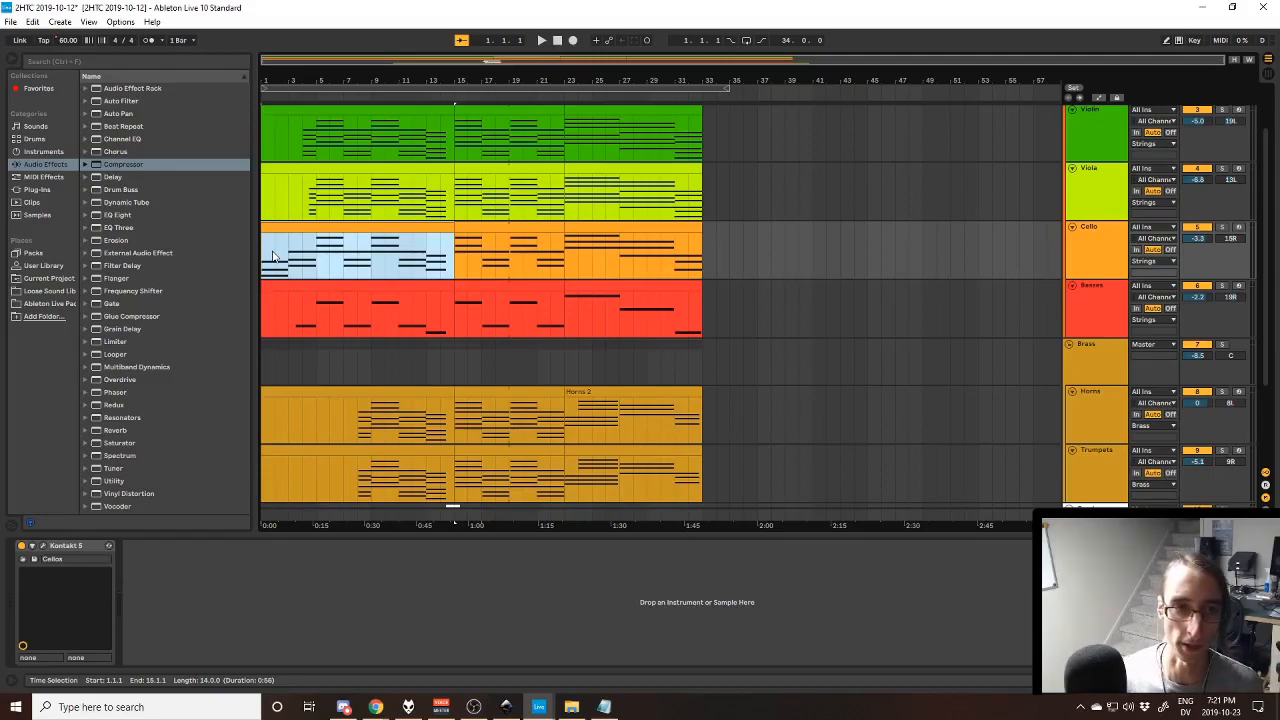
pyautogui.press('space')
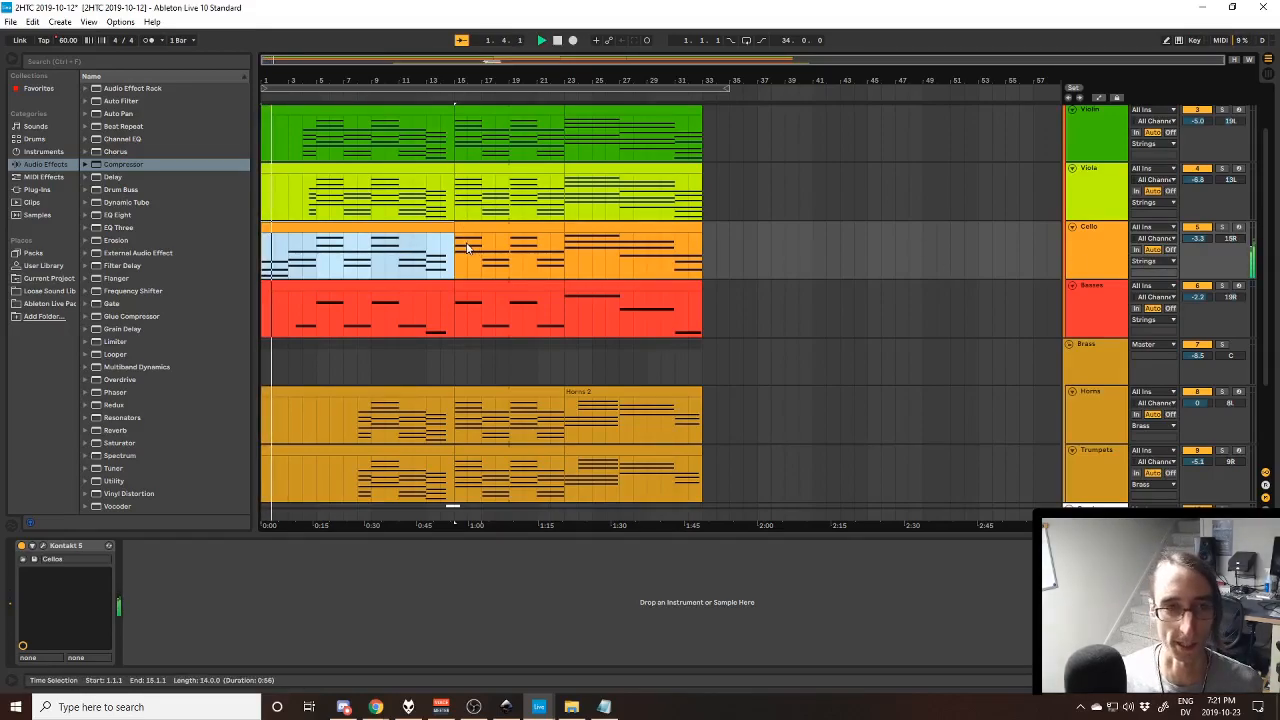
# - Open the first Cello clip in the MIDI note editor
pyautogui.scroll(2, 462, 250)
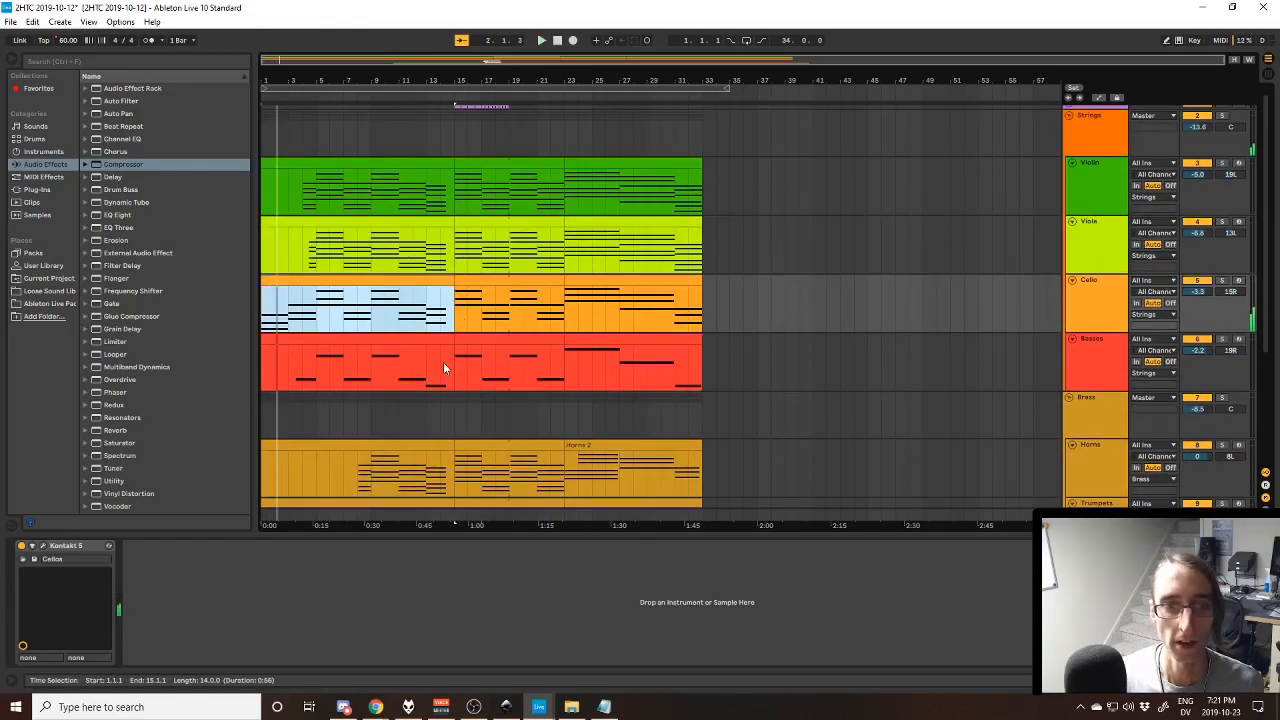
pyautogui.scroll(-3, 443, 362)
pyautogui.scroll(-3, 443, 362)
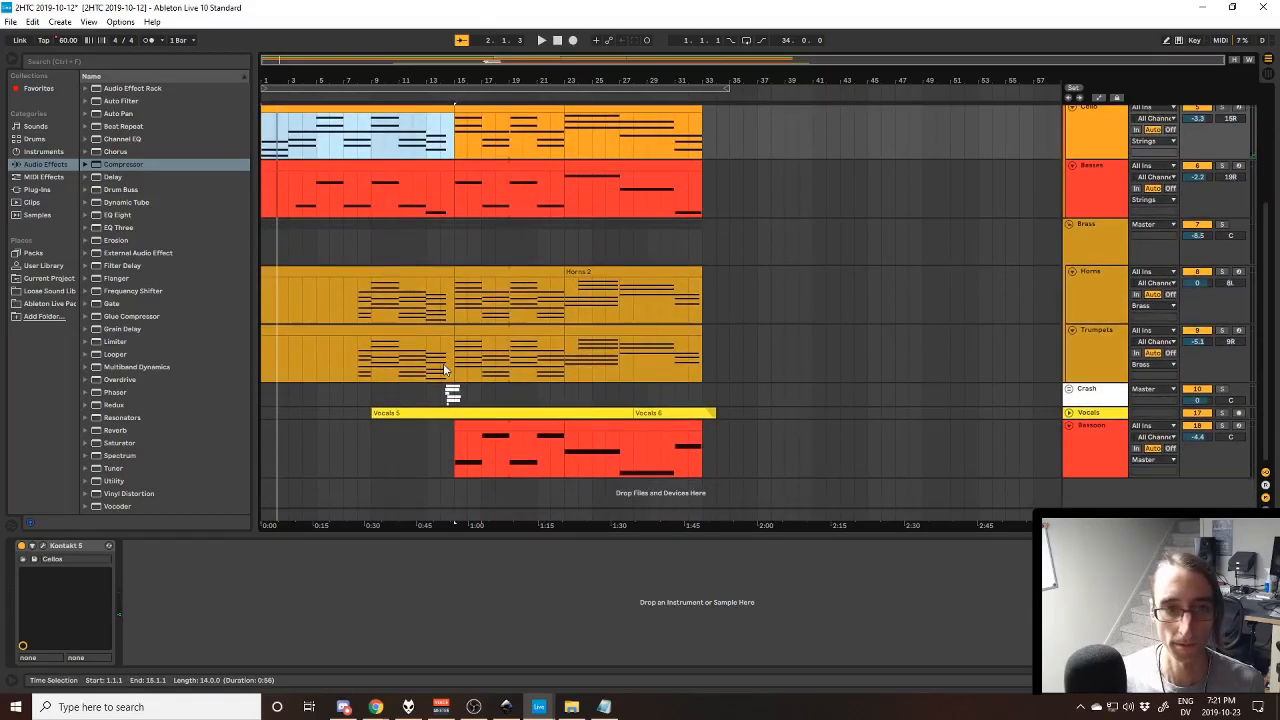
pyautogui.scroll(3, 443, 365)
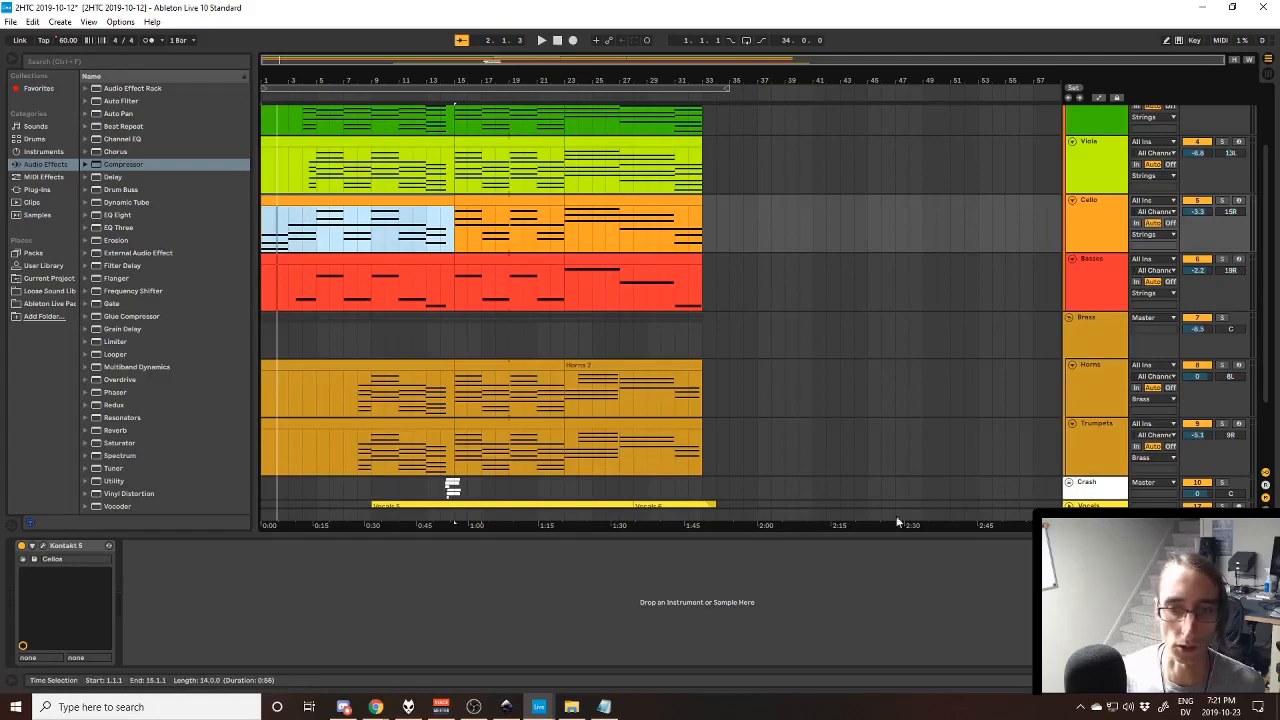
pyautogui.click(1115, 680)
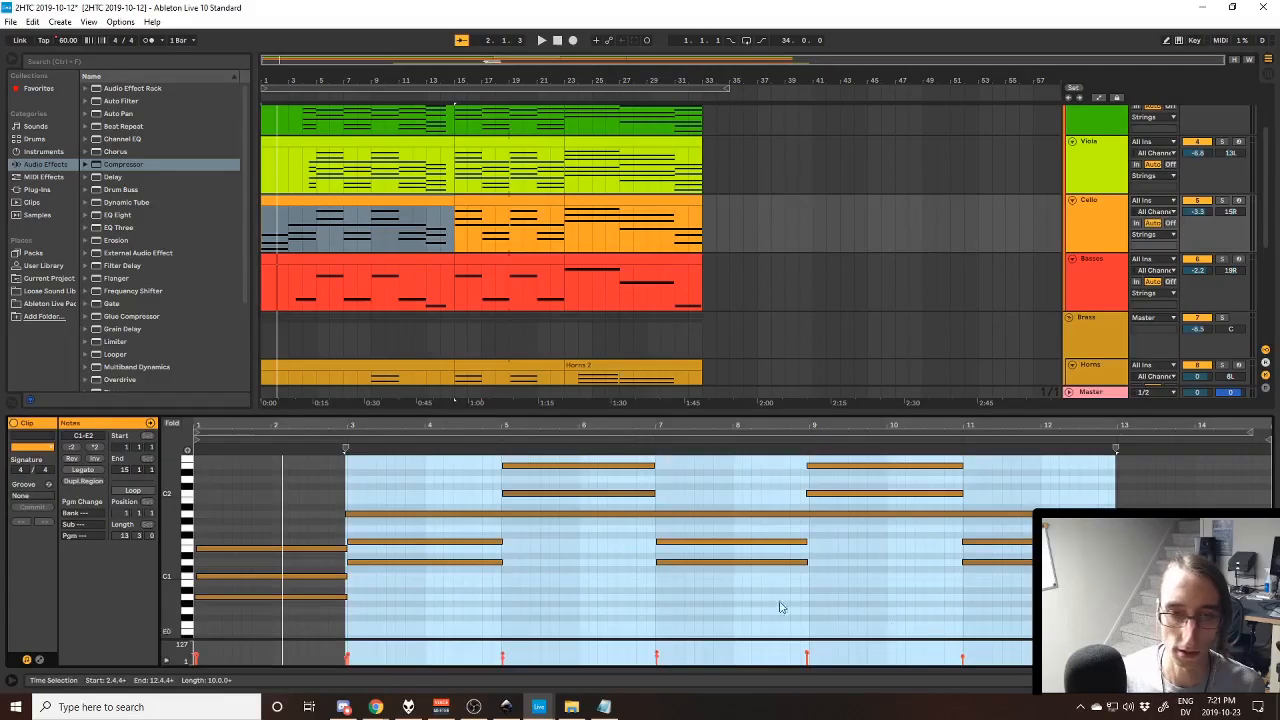
# - Pick out individual notes of the first two Cello chords, including A0 in bar 1 and D1 and F1 in bar 3
pyautogui.click(267, 595)
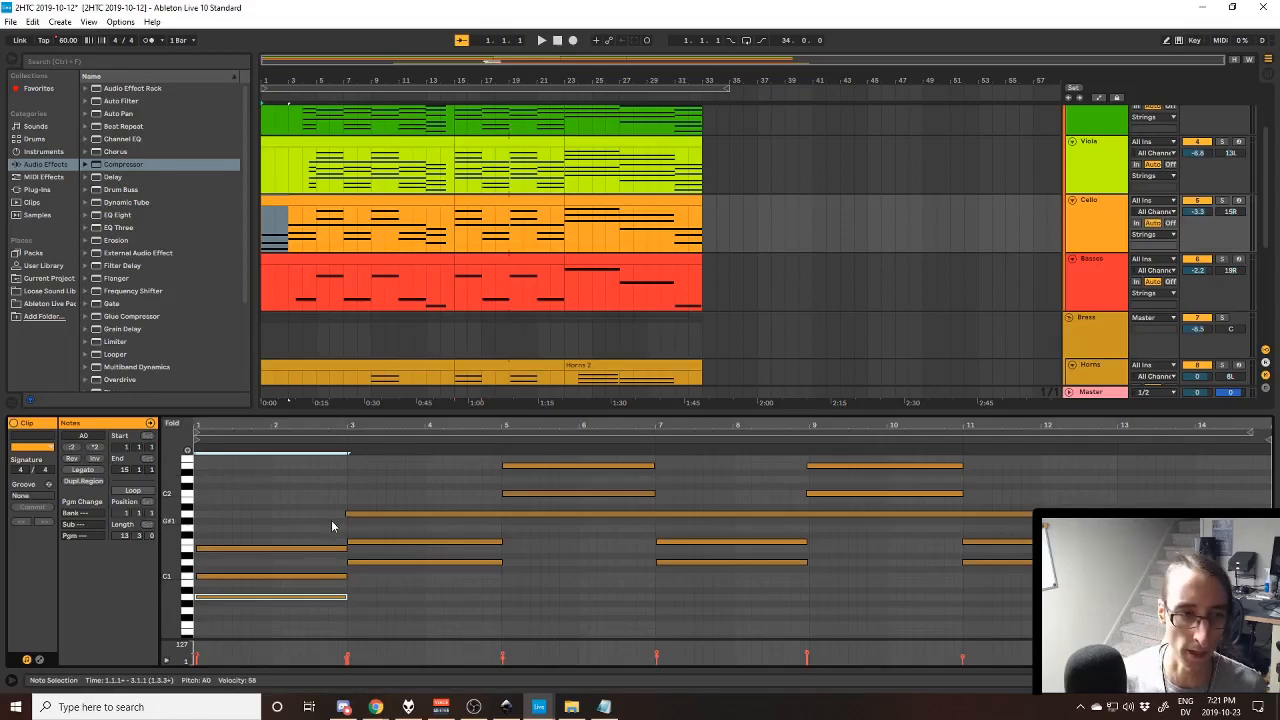
pyautogui.click(468, 562)
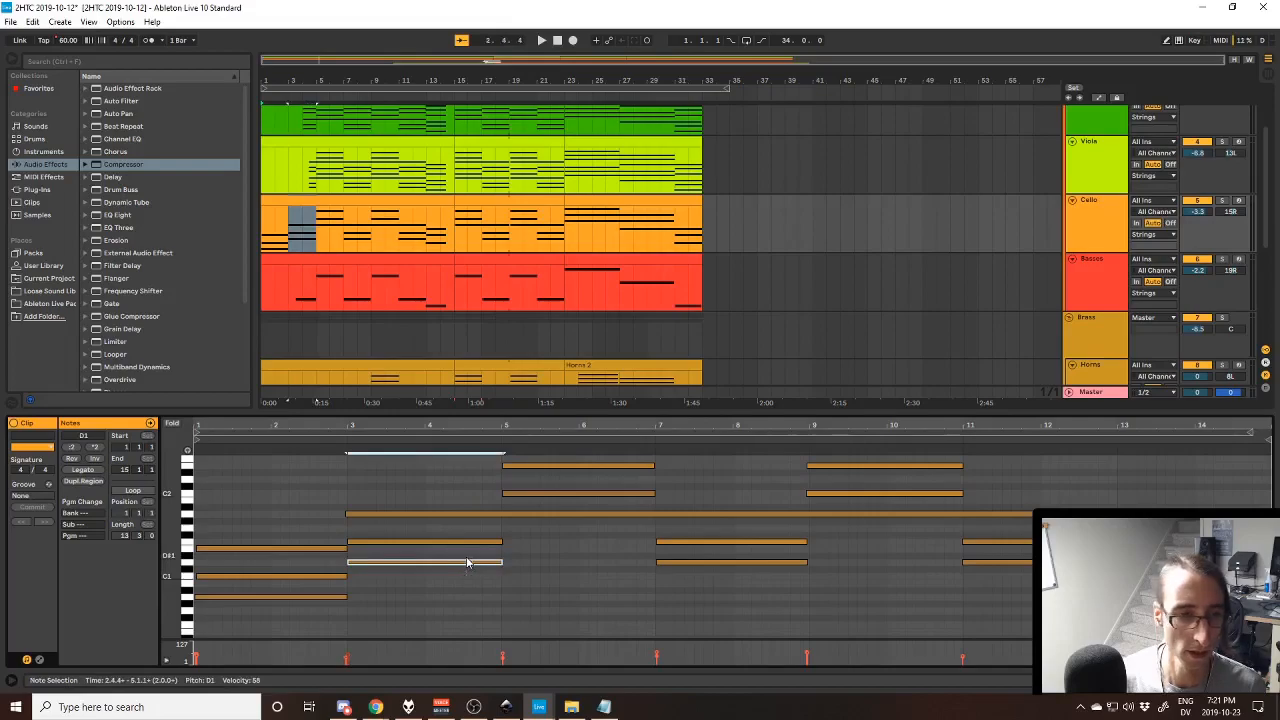
pyautogui.click(609, 547)
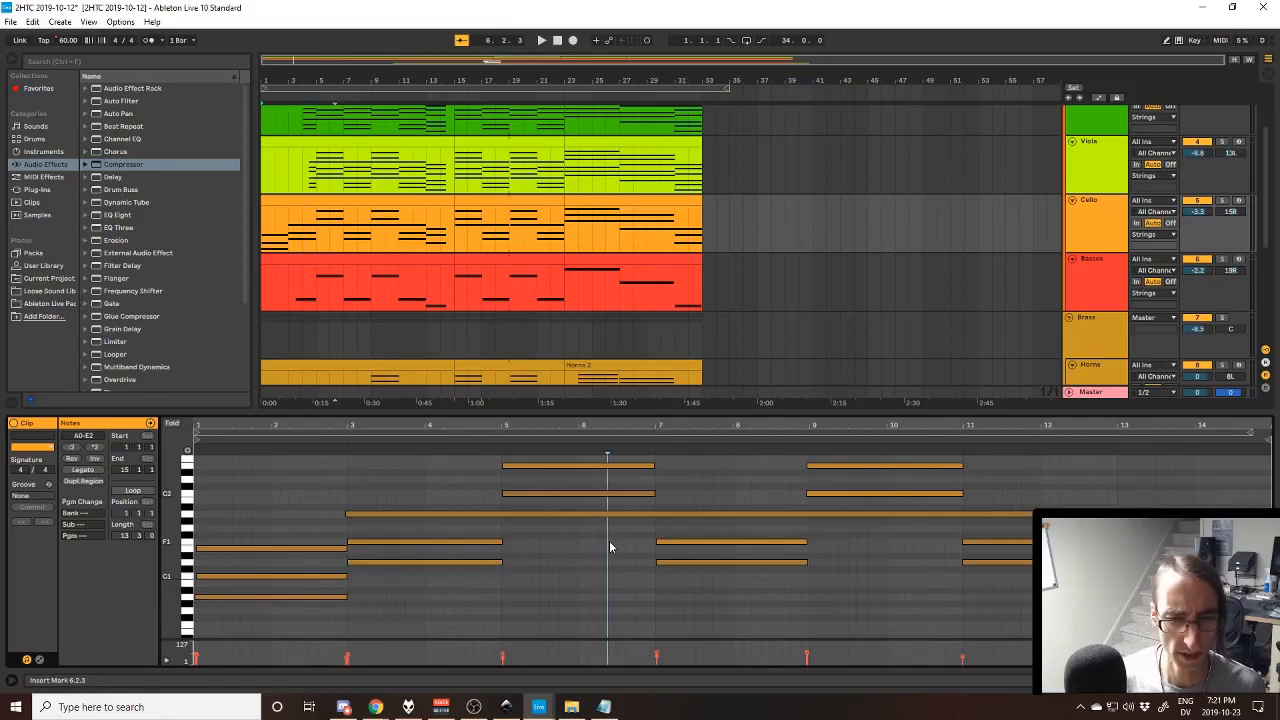
pyautogui.click(410, 541)
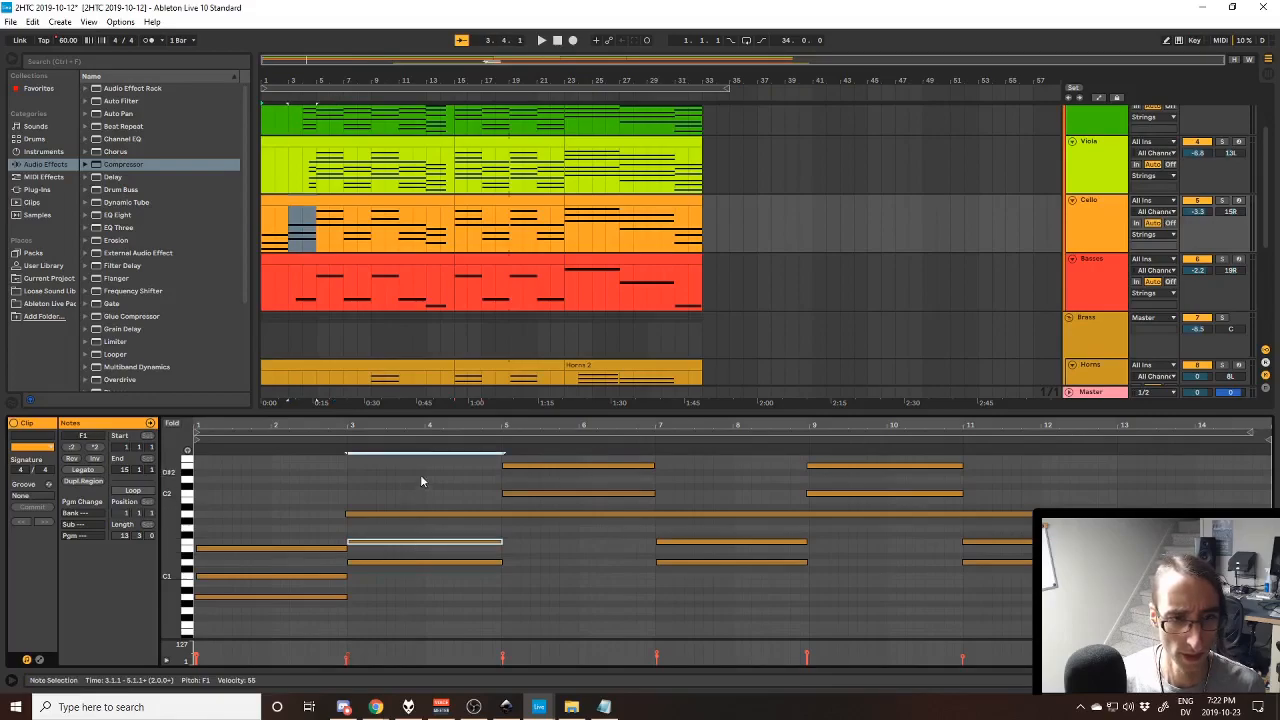
pyautogui.click(425, 515)
pyautogui.click(584, 546)
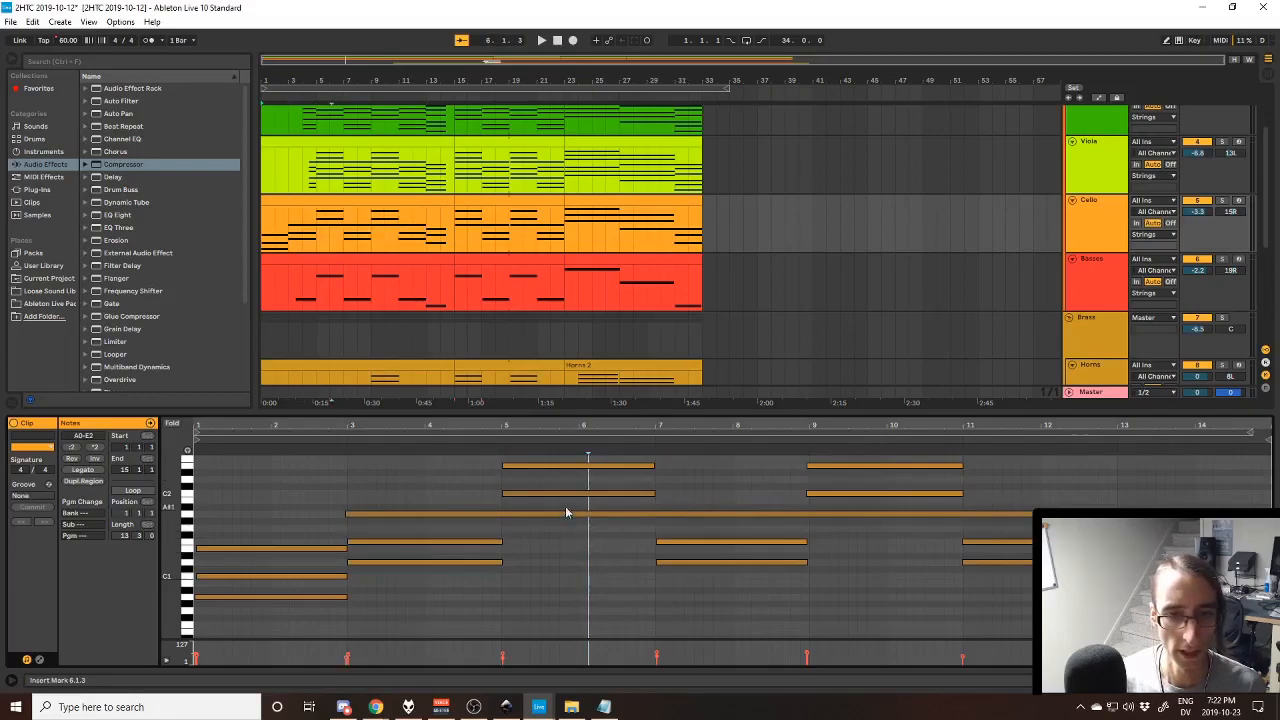
# - Examine the remaining Cello chords, picking out the held A1 with the C2 above it and the C1 in bar 13
pyautogui.click(734, 573)
pyautogui.click(926, 550)
pyautogui.click(918, 514)
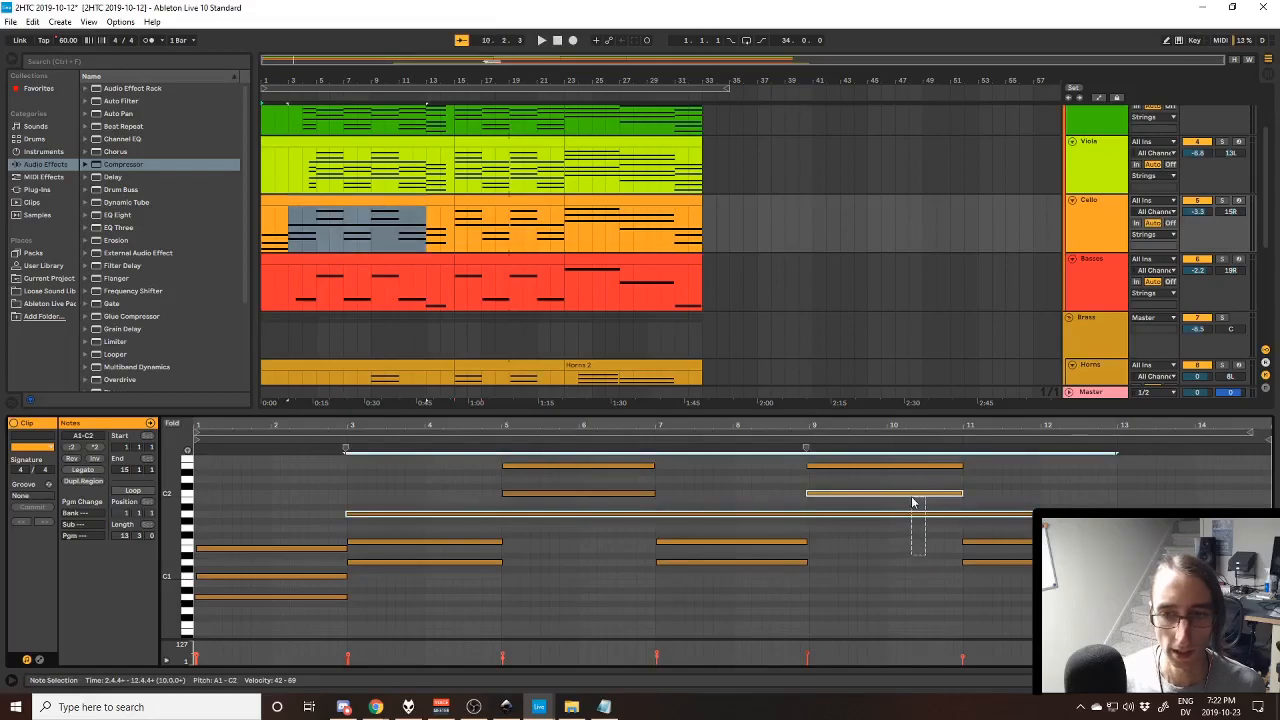
pyautogui.click(932, 553)
pyautogui.click(990, 562)
pyautogui.click(1180, 611)
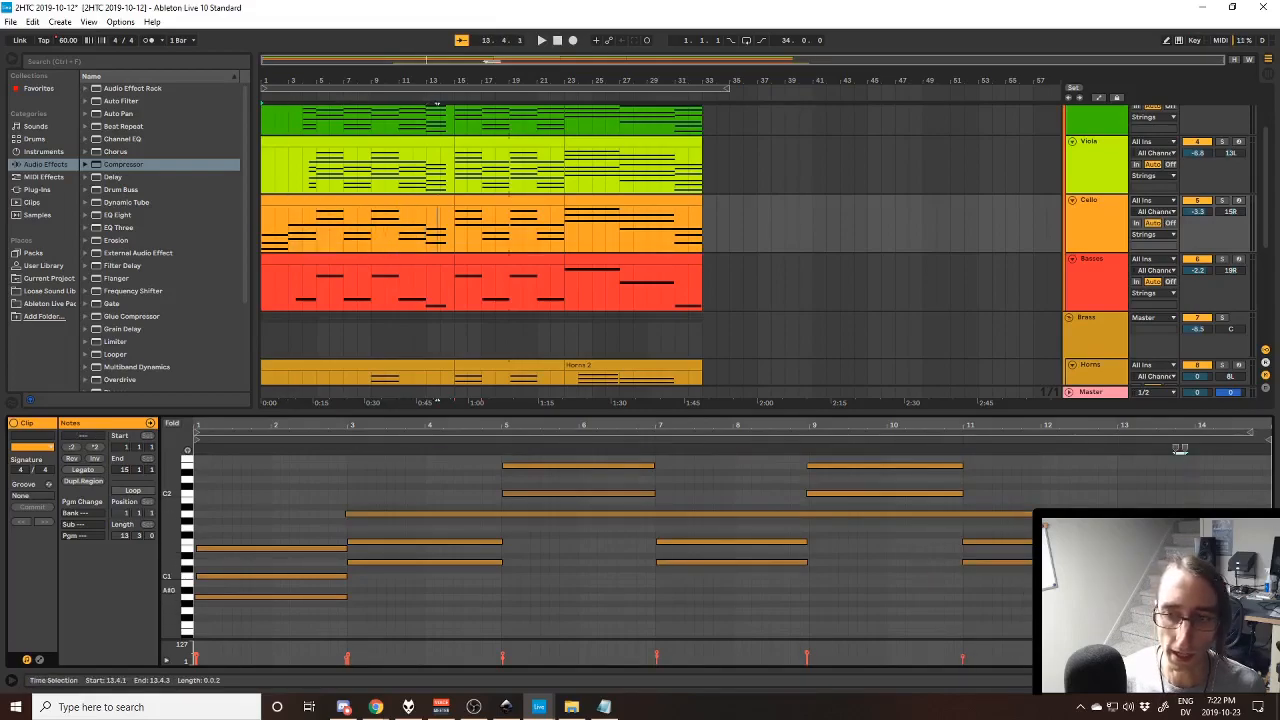
pyautogui.click(1178, 576)
# - Display the waveform of the Vocals 5 clip and unfold the Vocals track in the arrangement
pyautogui.scroll(-5, 555, 320)
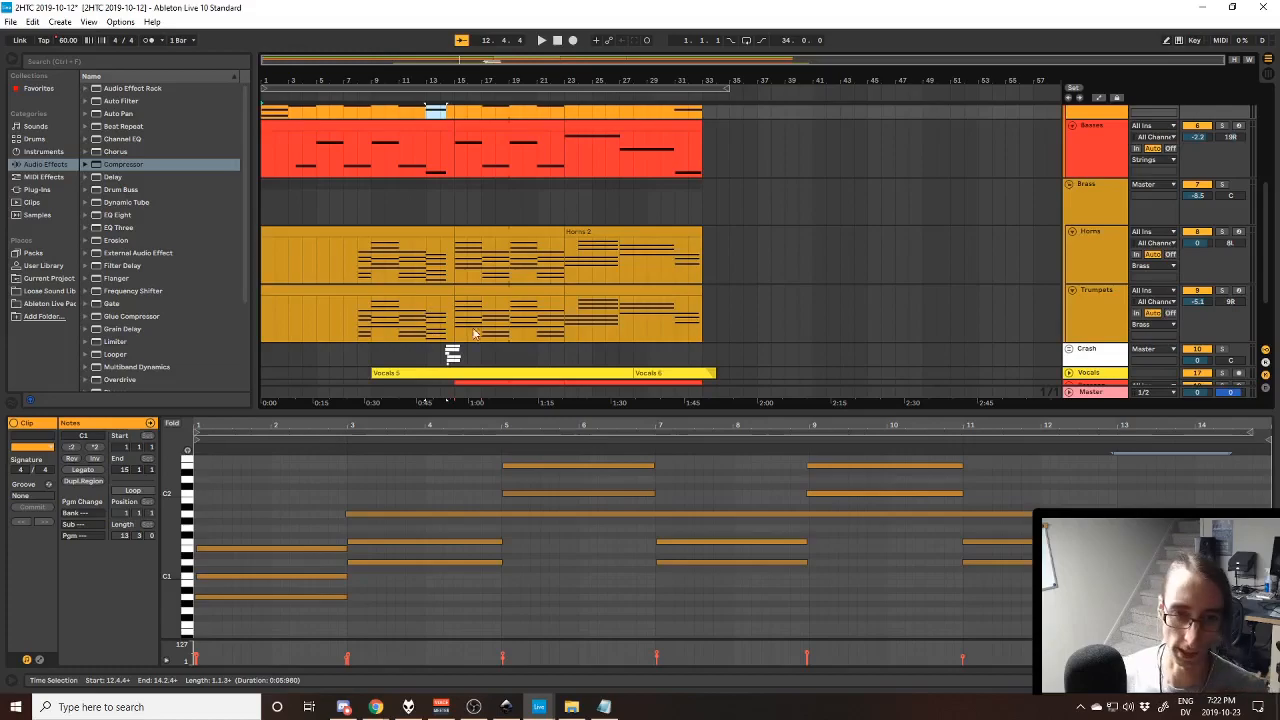
pyautogui.click(390, 372)
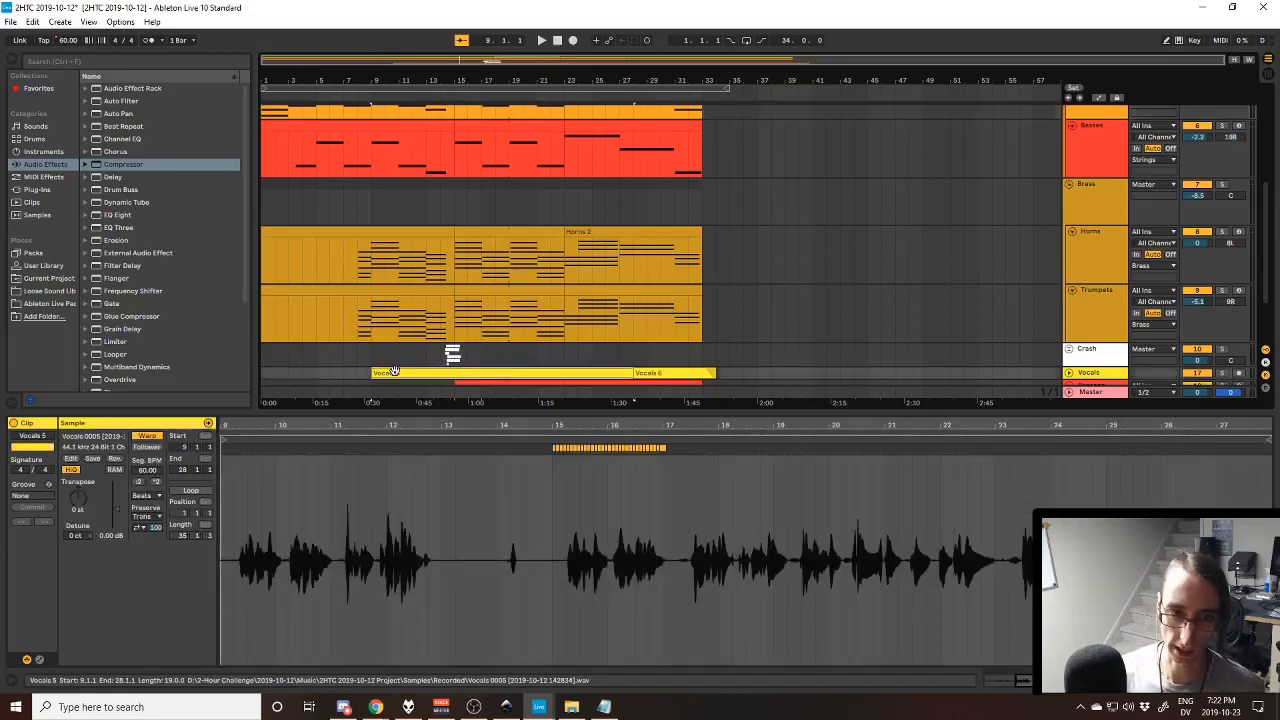
pyautogui.click(1069, 372)
pyautogui.scroll(-3, 490, 280)
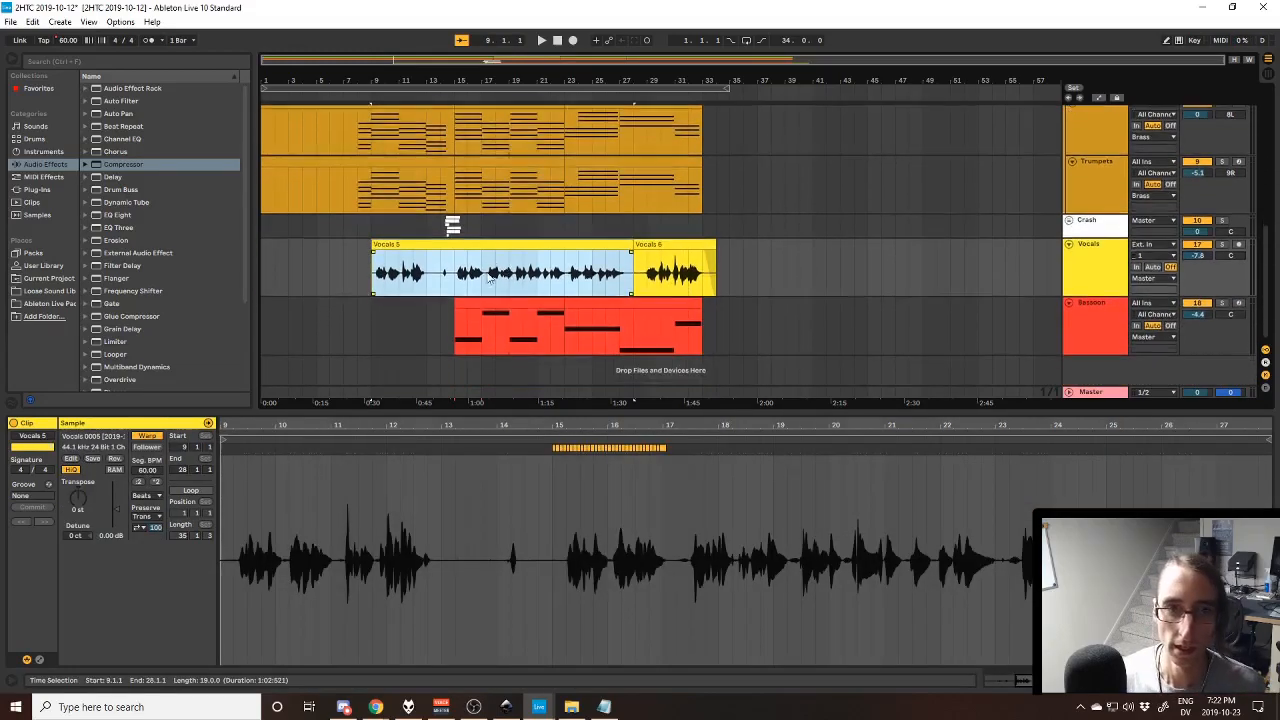
pyautogui.scroll(4, 360, 219)
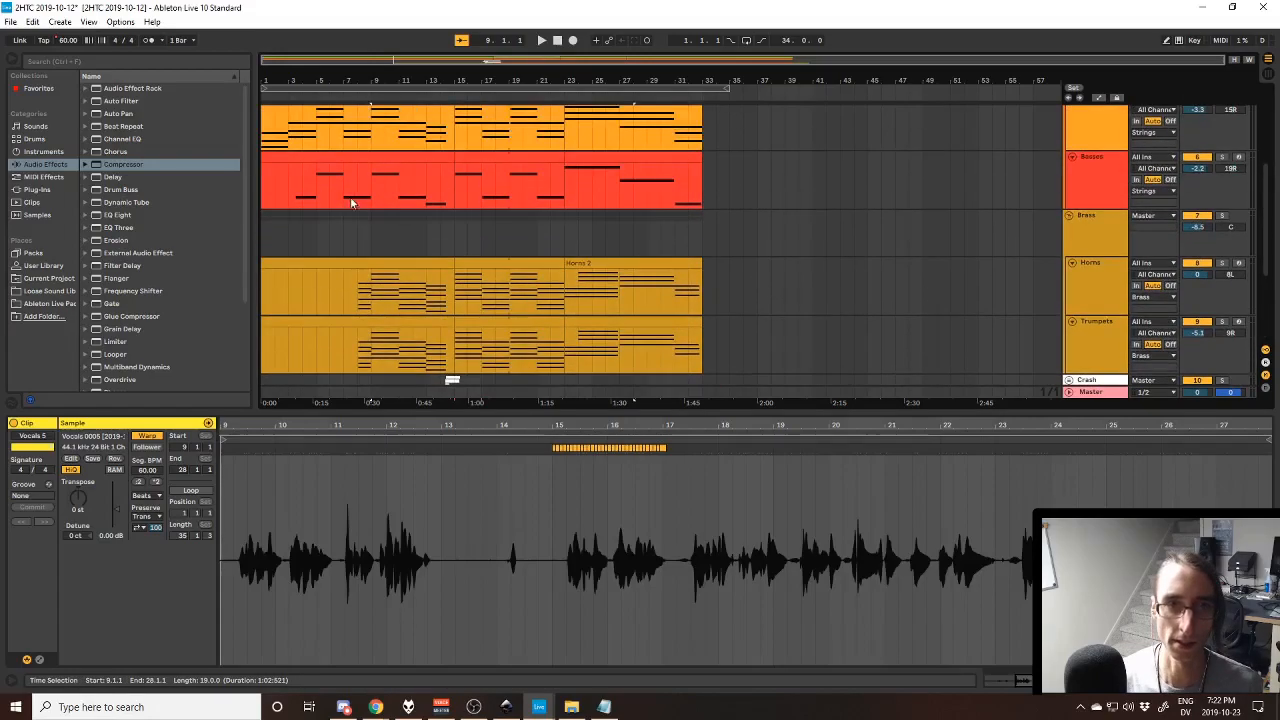
pyautogui.scroll(2, 350, 200)
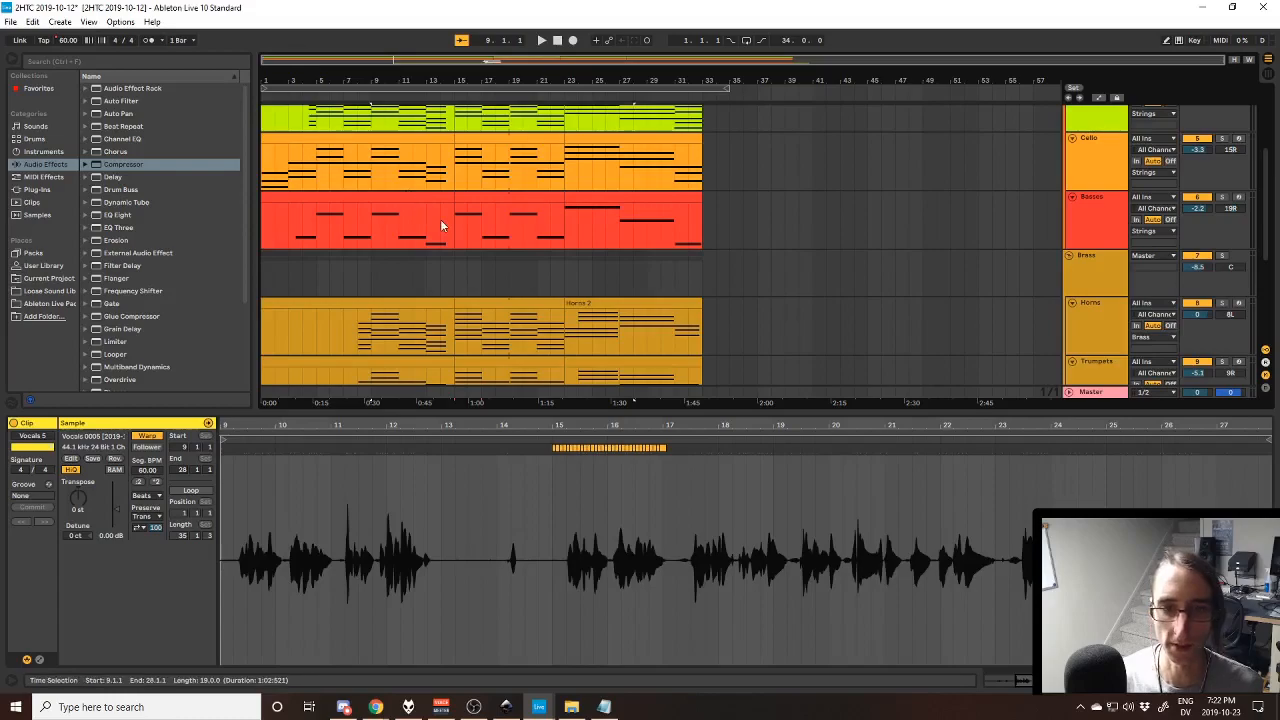
# - Solo the Vocals track, play the Vocals 5 clip from bar 9, and display the track's effect chain
pyautogui.scroll(-4, 460, 265)
pyautogui.scroll(3, 372, 200)
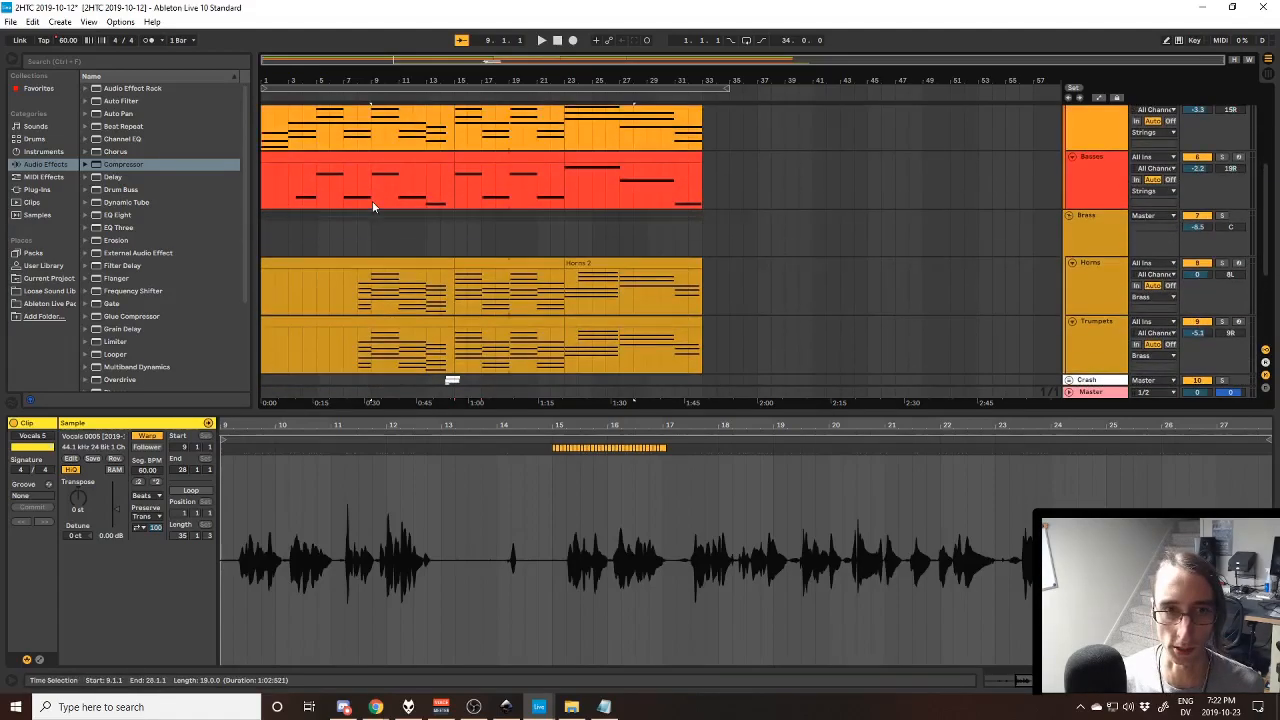
pyautogui.scroll(-4, 380, 220)
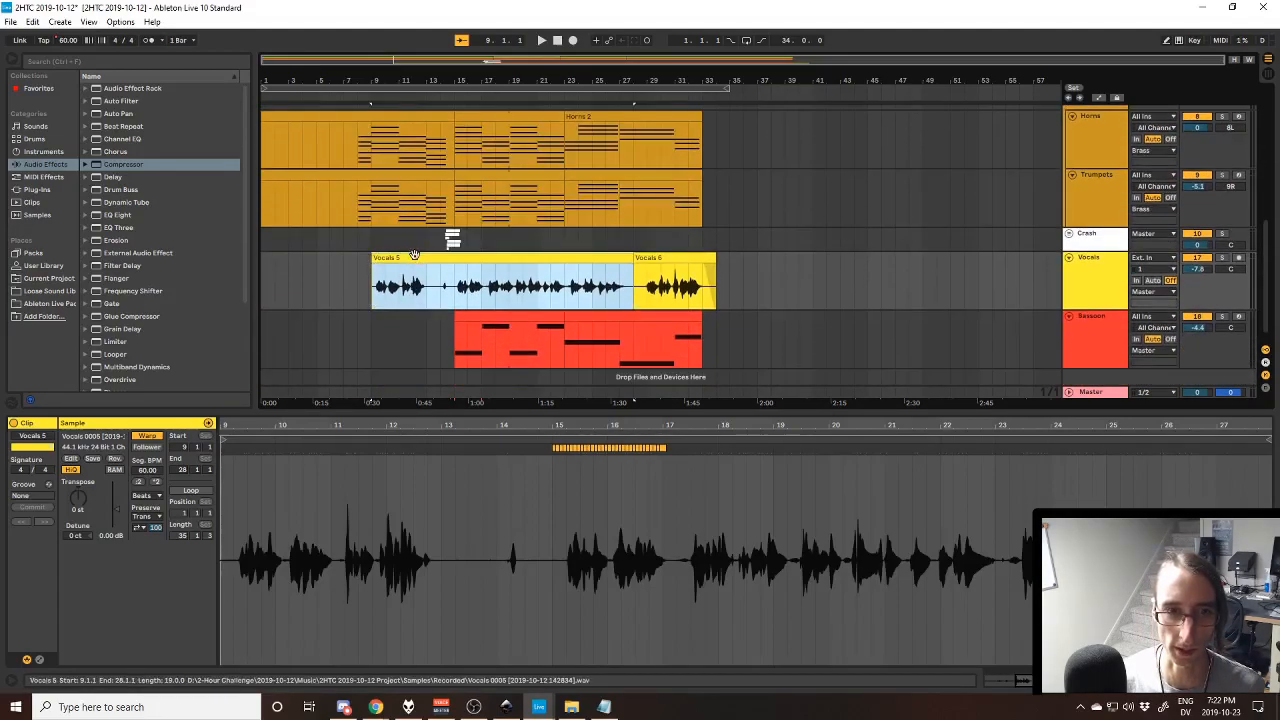
pyautogui.click(1220, 260)
pyautogui.press('space')
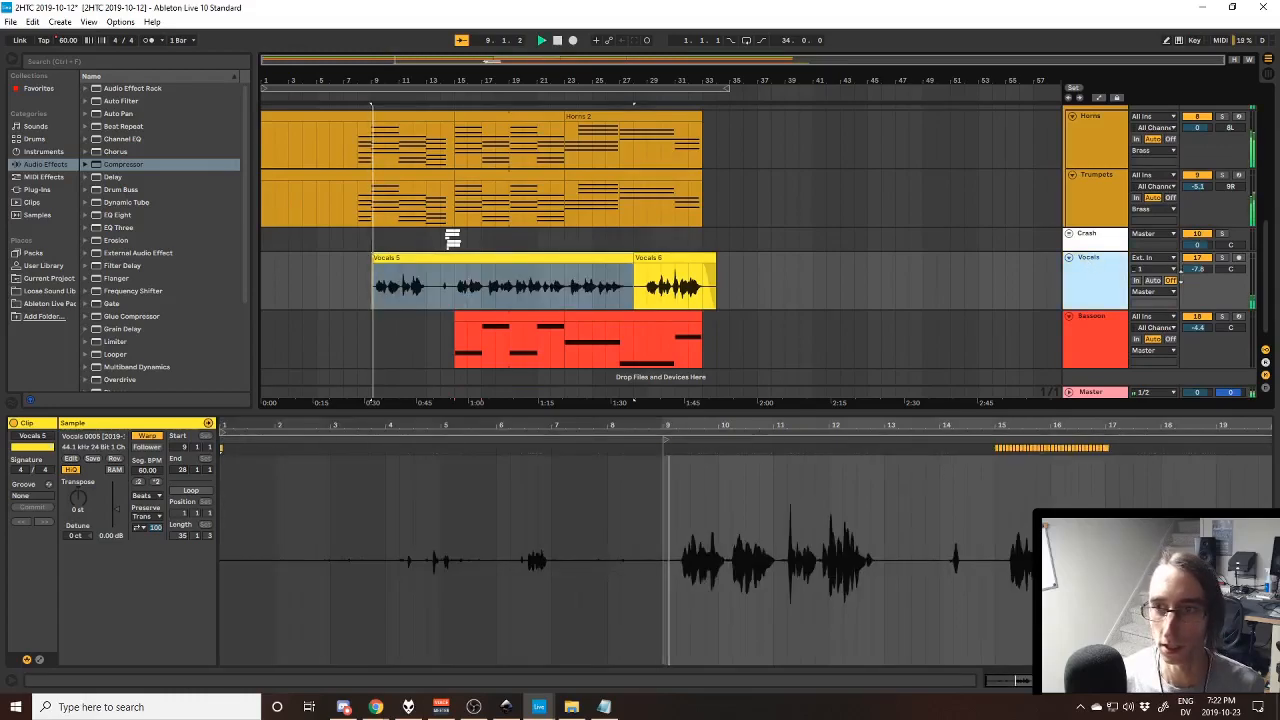
pyautogui.click(1220, 260)
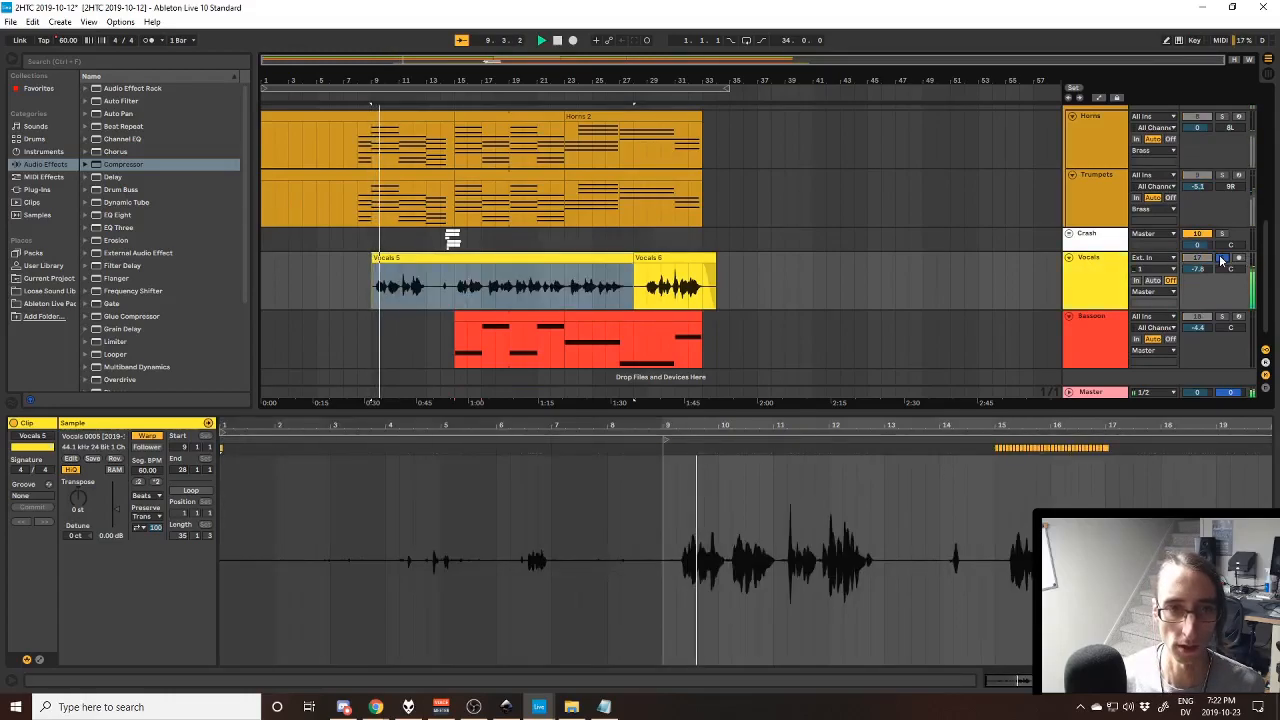
pyautogui.hotkey('shift', 'Tab')
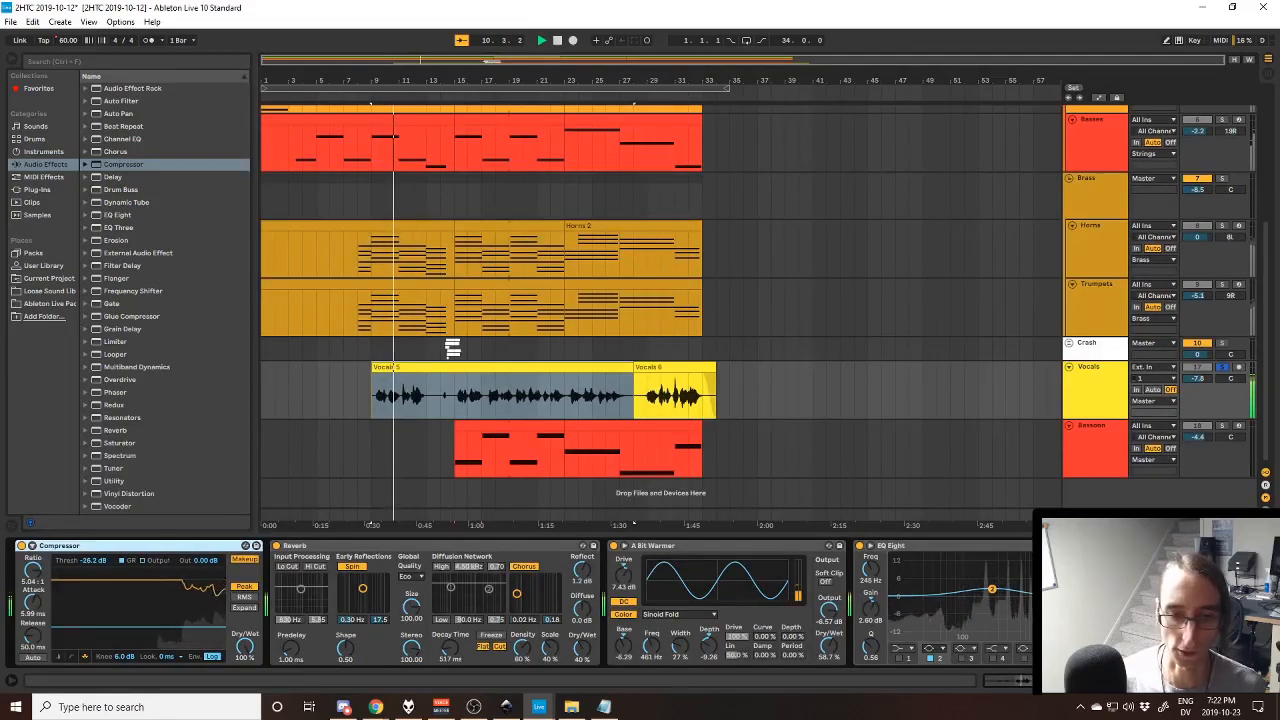
# - Bring up the lyrics in Notepad and highlight the first verse's opening two lines and its closing two lines while the vocals play
pyautogui.click(600, 710)
pyautogui.moveTo(614, 243); pyautogui.dragTo(393, 222)
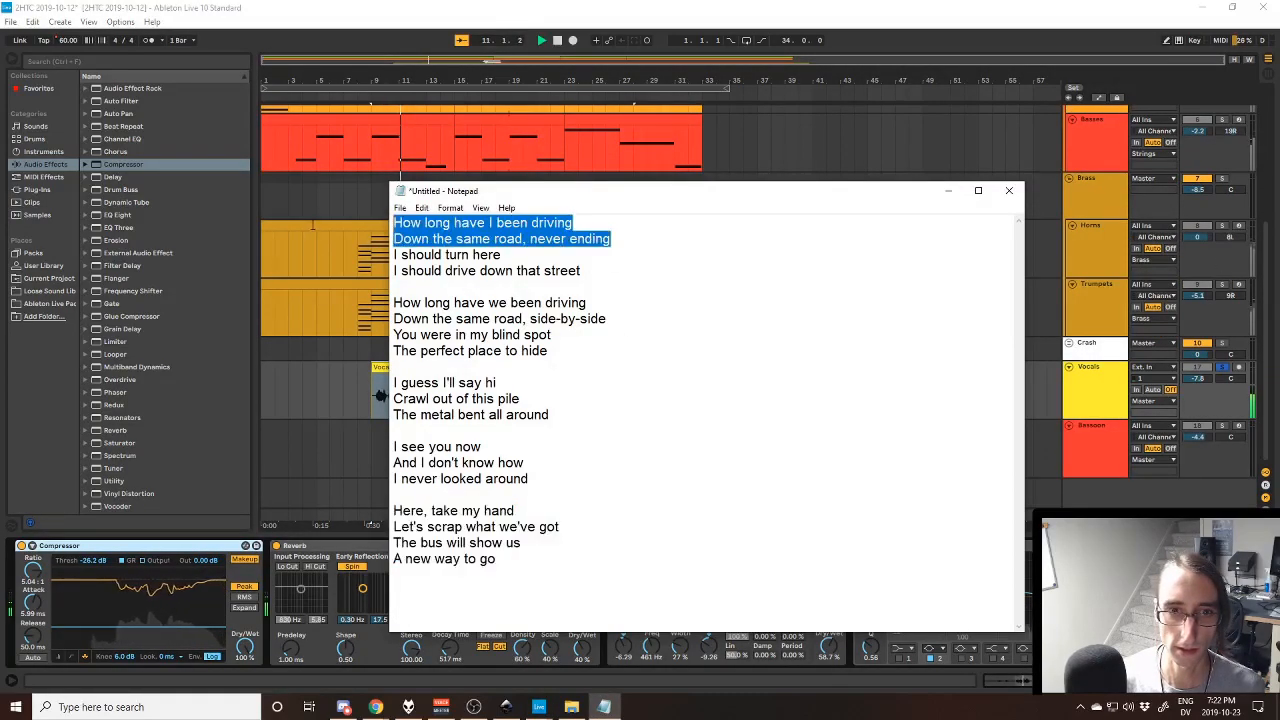
pyautogui.click(806, 234)
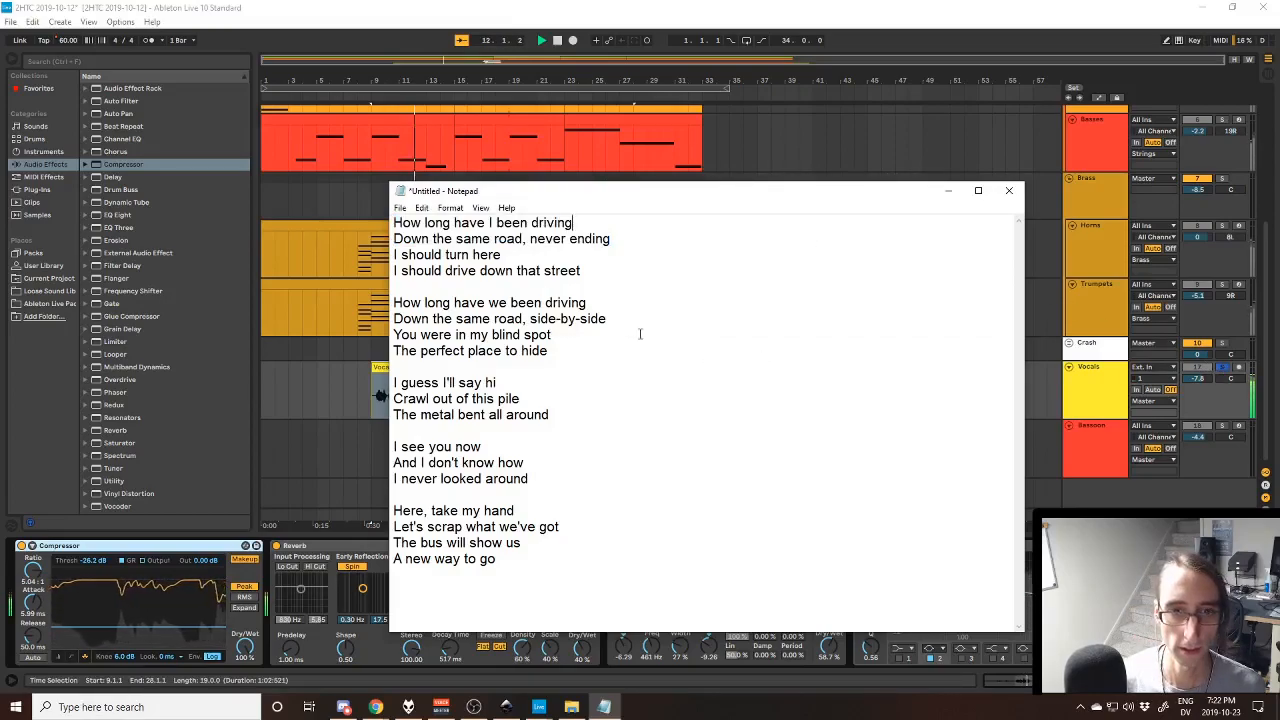
pyautogui.moveTo(620, 275); pyautogui.dragTo(393, 254)
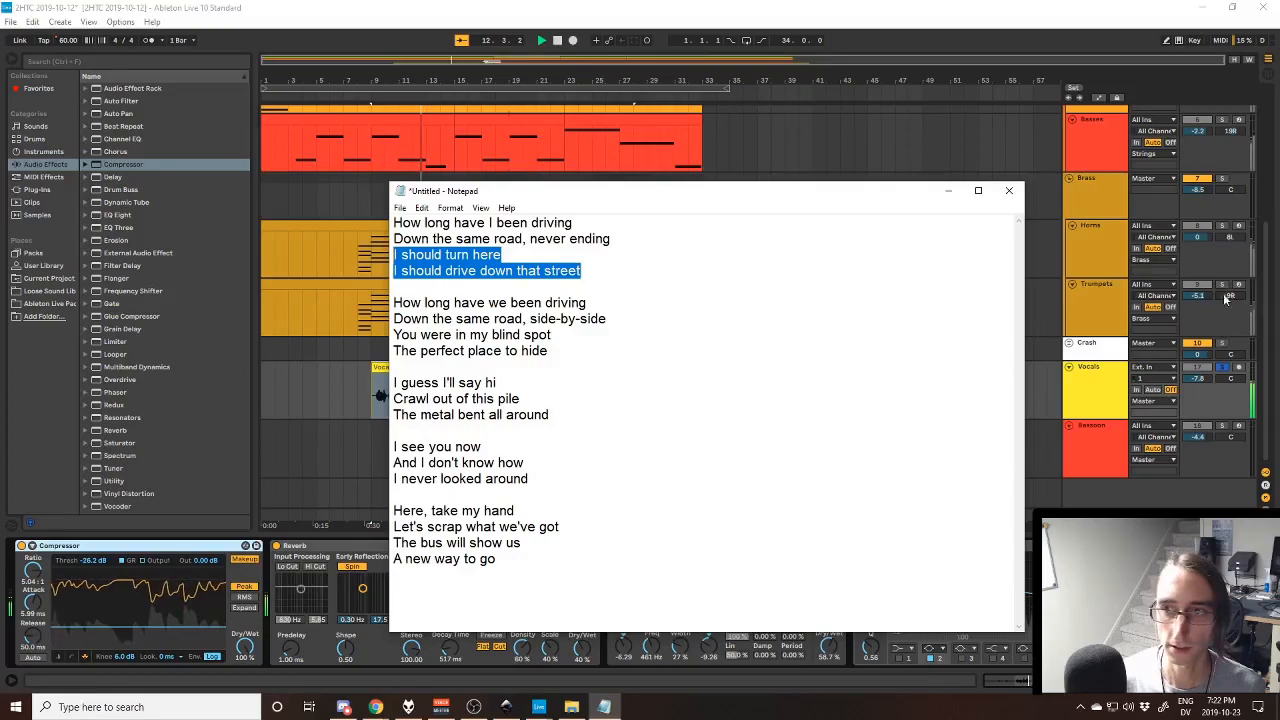
# - Return to Ableton Live, unsolo the Vocals track, and examine the Crash clips and vocals leading into bar 15
pyautogui.click(1224, 375)
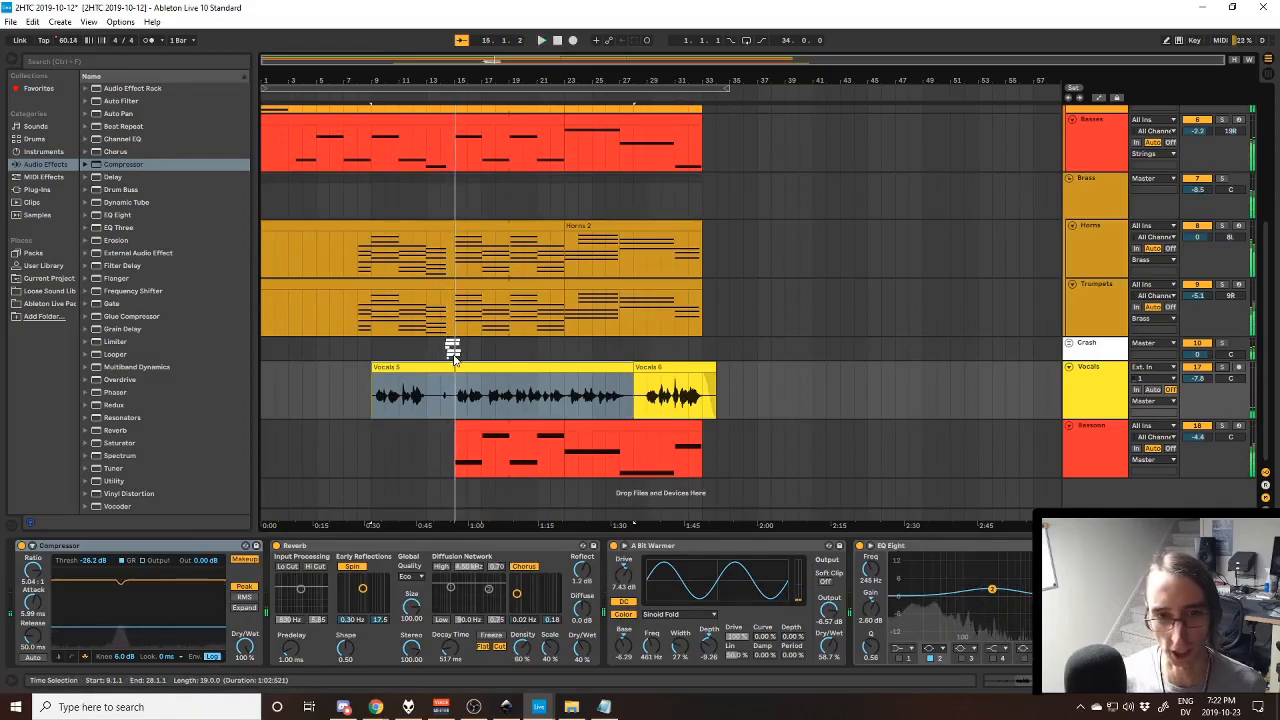
pyautogui.scroll(4, 445, 404)
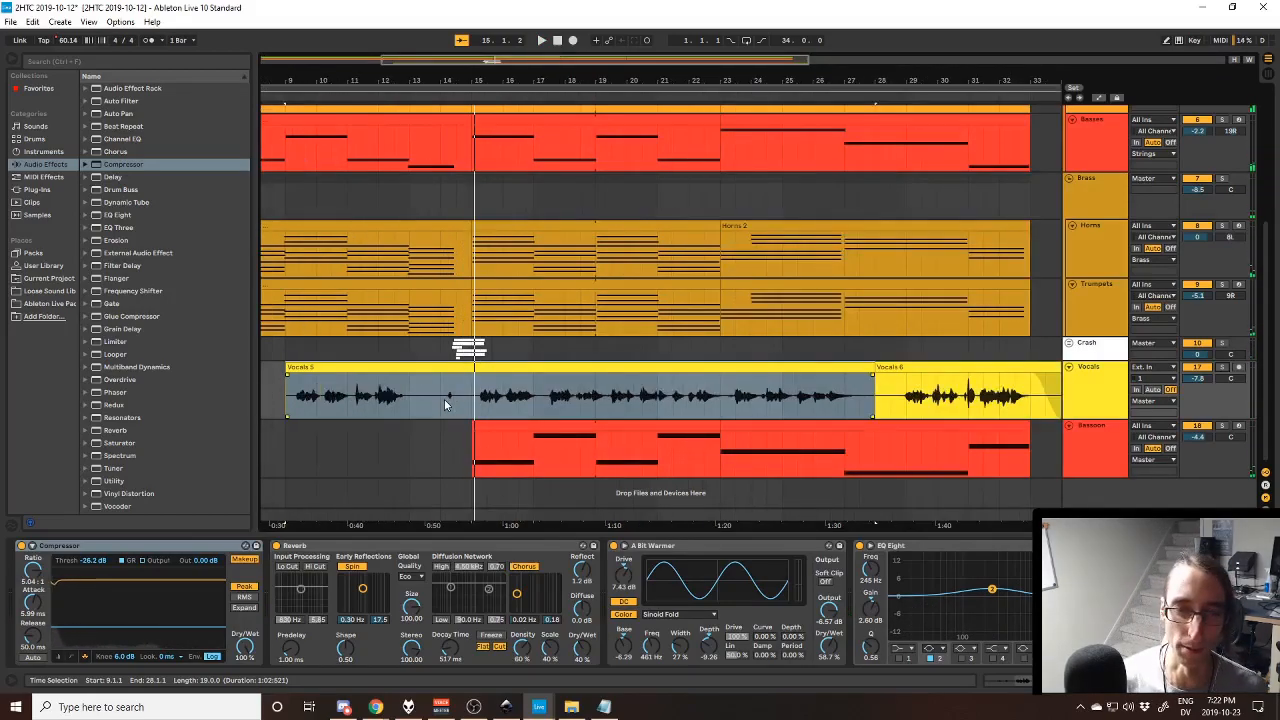
pyautogui.scroll(2, 460, 405)
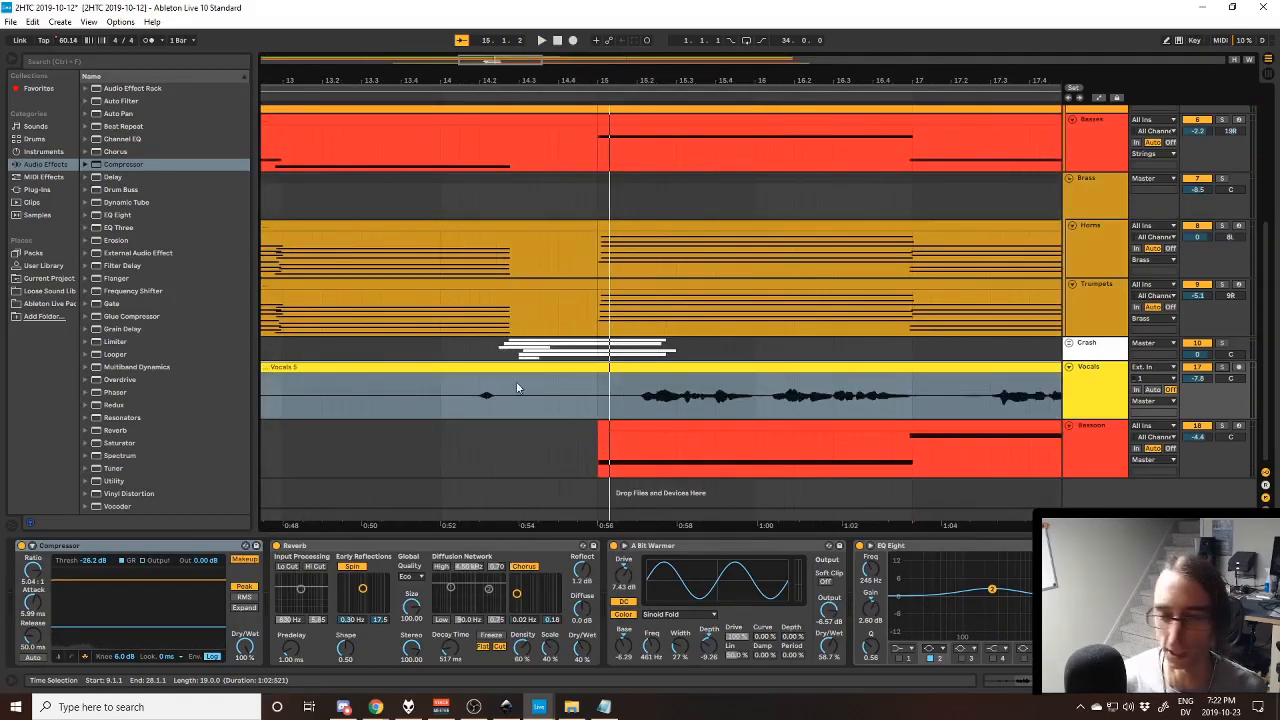
pyautogui.scroll(-2, 554, 409)
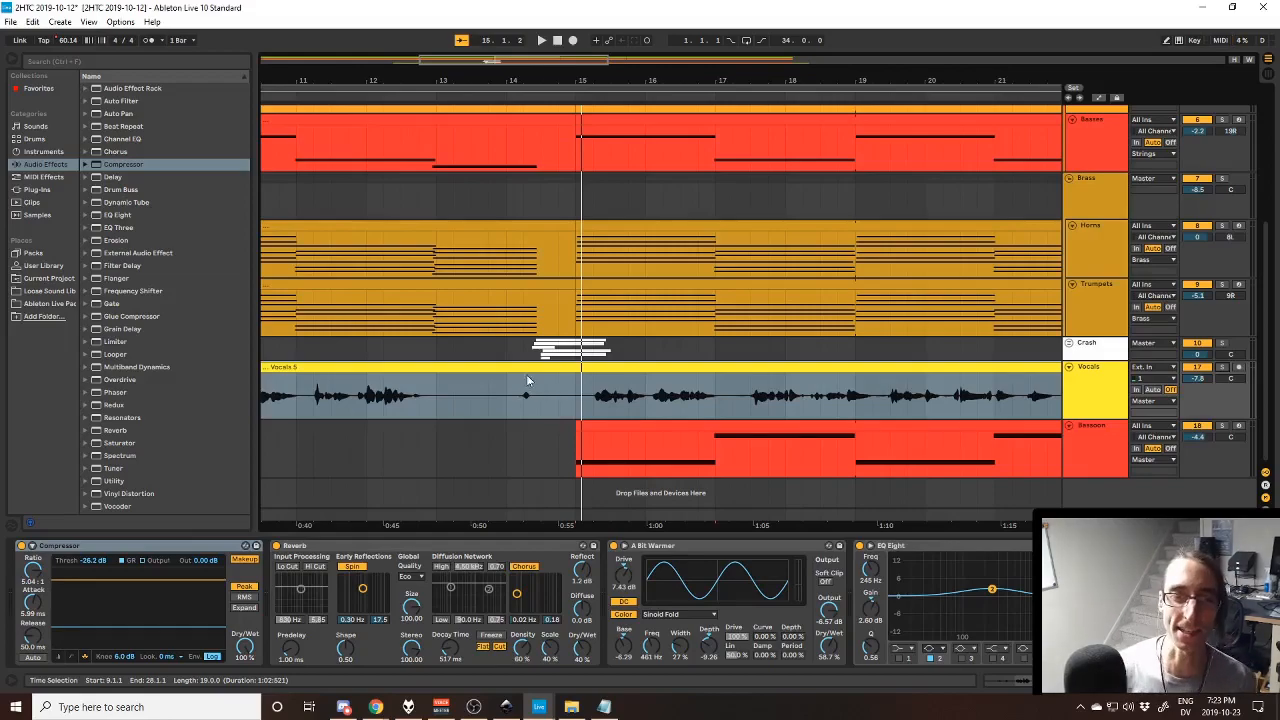
pyautogui.scroll(-3, 524, 380)
# - Select the Vocals 5 clip, and highlight its opening phrases from bar 9 and a stretch of its later part
pyautogui.click(437, 366)
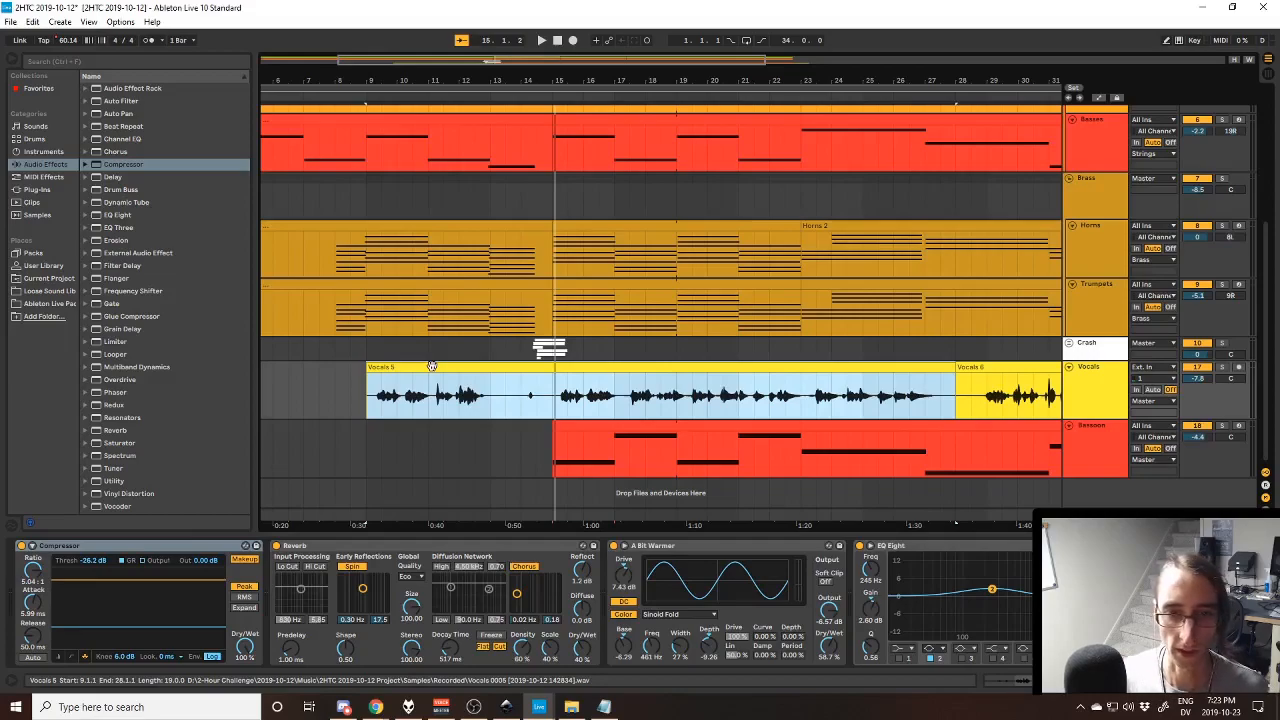
pyautogui.click(432, 366)
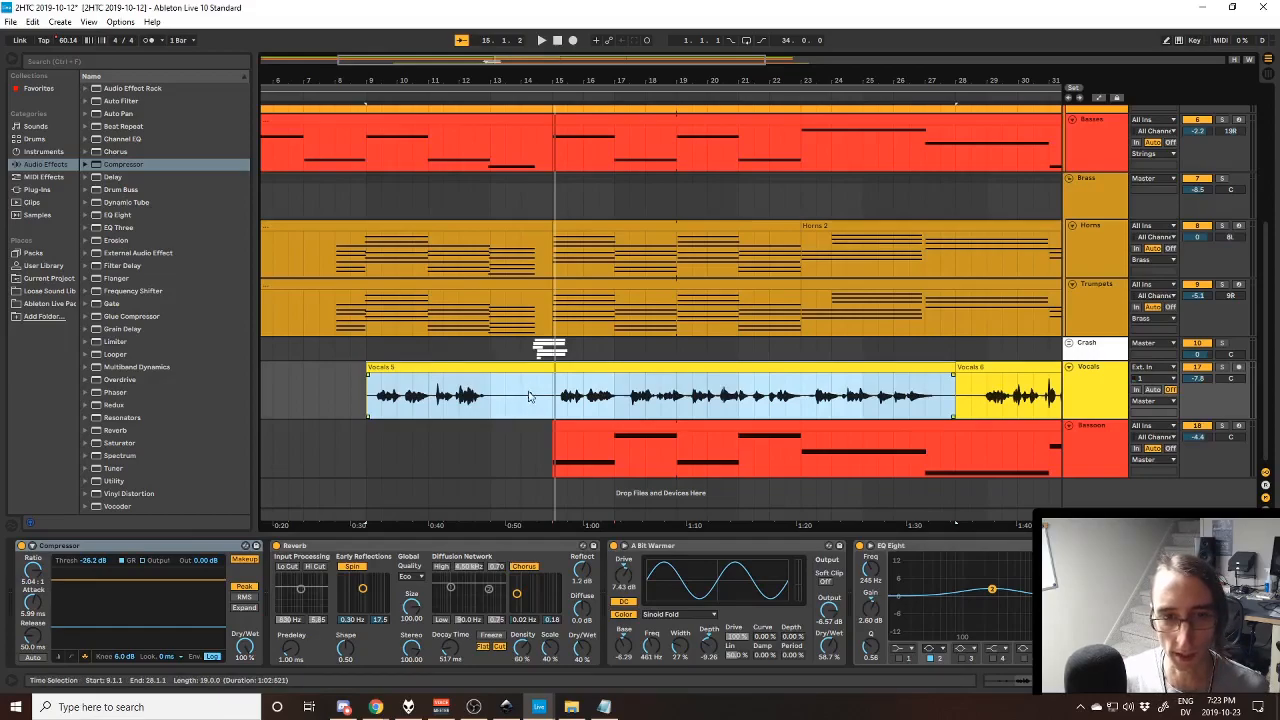
pyautogui.click(373, 400)
pyautogui.click(503, 404)
pyautogui.moveTo(503, 404); pyautogui.dragTo(380, 400)
pyautogui.moveTo(949, 406); pyautogui.dragTo(690, 404)
# - Play the arrangement from bar 28 and again from bar 26 to hear the passage between Vocals 5 and Vocals 6
pyautogui.click(957, 410)
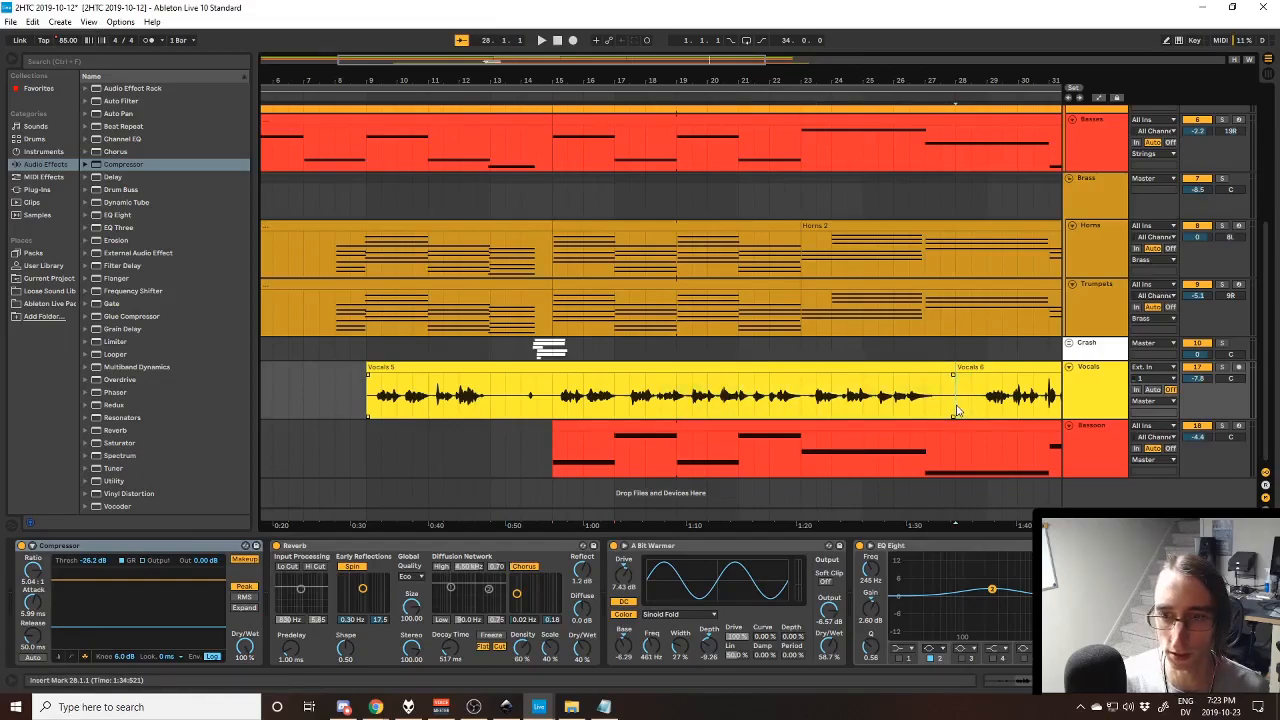
pyautogui.press('space')
pyautogui.press('space')
pyautogui.click(609, 407)
pyautogui.press('space')
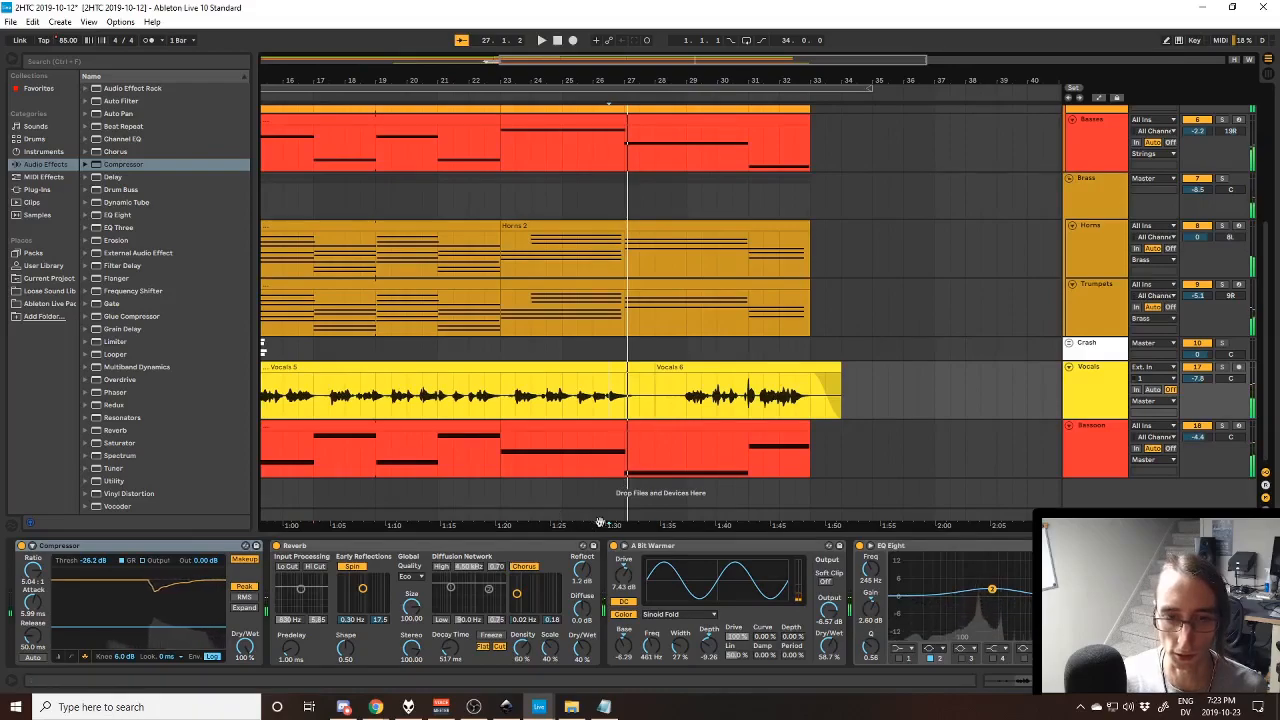
pyautogui.moveTo(596, 523); pyautogui.dragTo(881, 510)
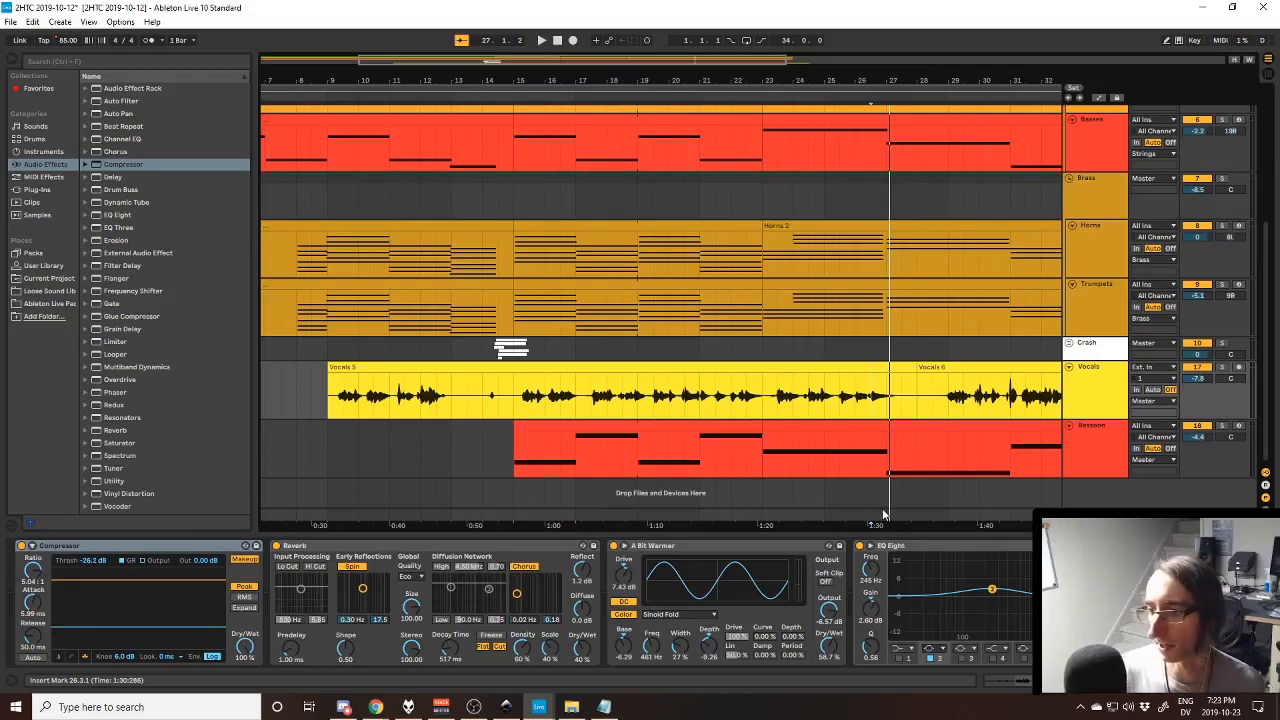
# - Point out the Vocals 5 clip's middle section up to bar 23 and reselect the whole clip
pyautogui.click(617, 364)
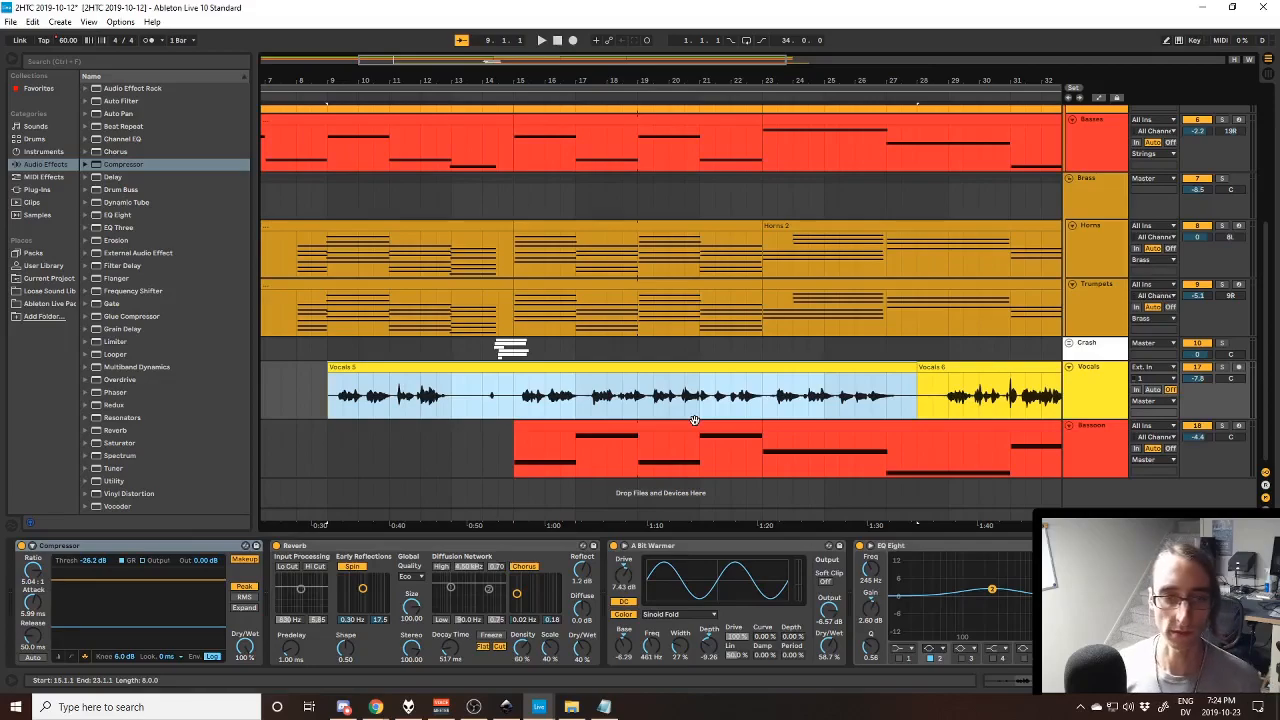
pyautogui.click(610, 414)
pyautogui.click(767, 404)
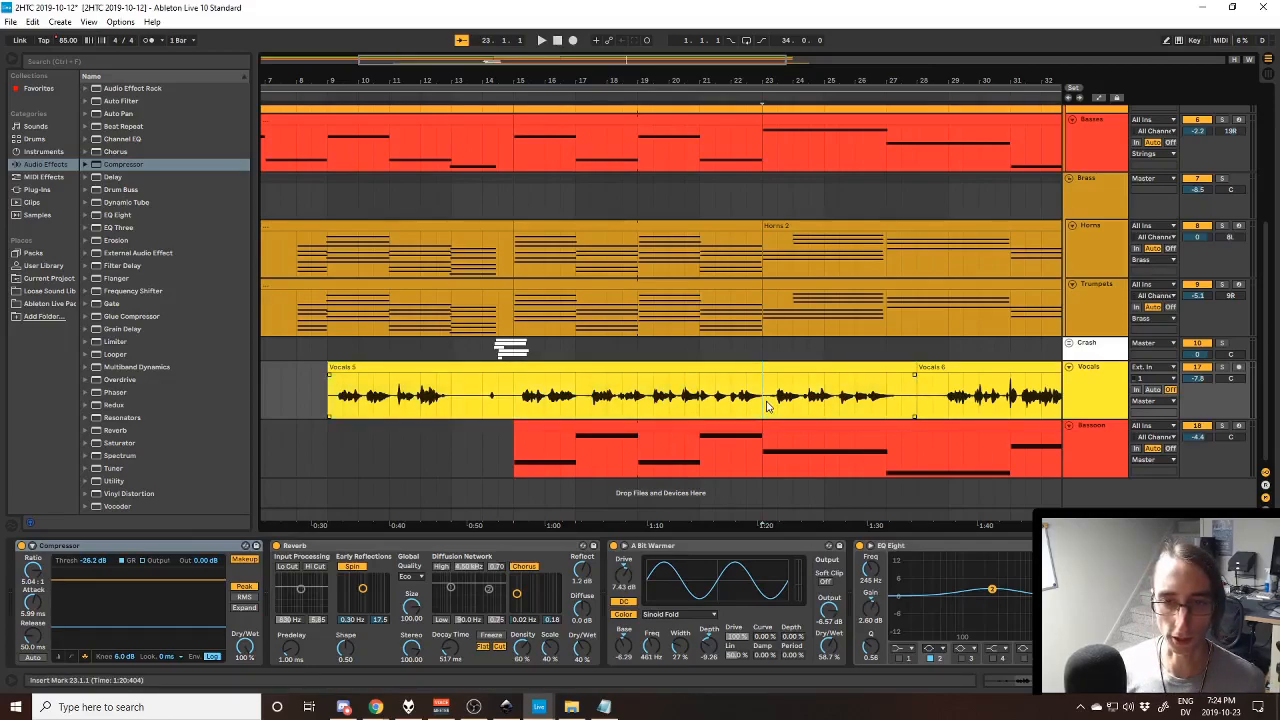
pyautogui.click(361, 367)
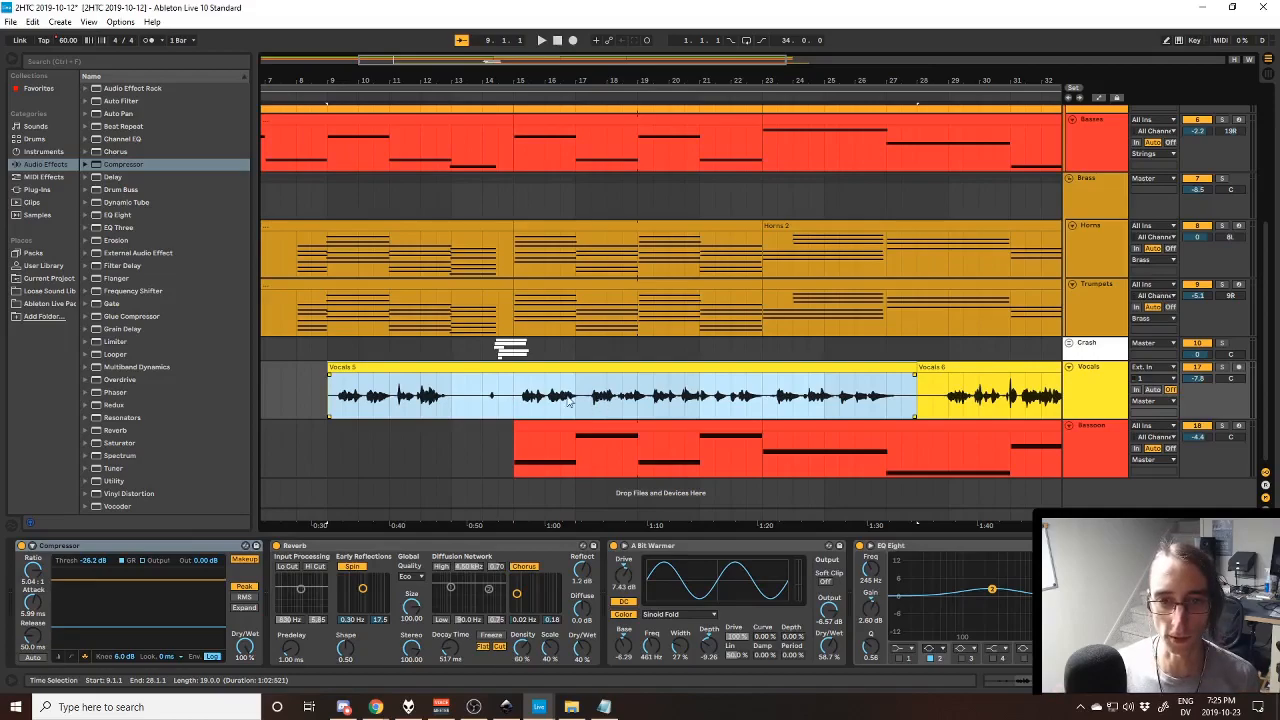
# - Highlight bars 9 to 15 of the Vocals 5 clip, select the whole clip, and place the insert marker at bar 14
pyautogui.click(513, 408)
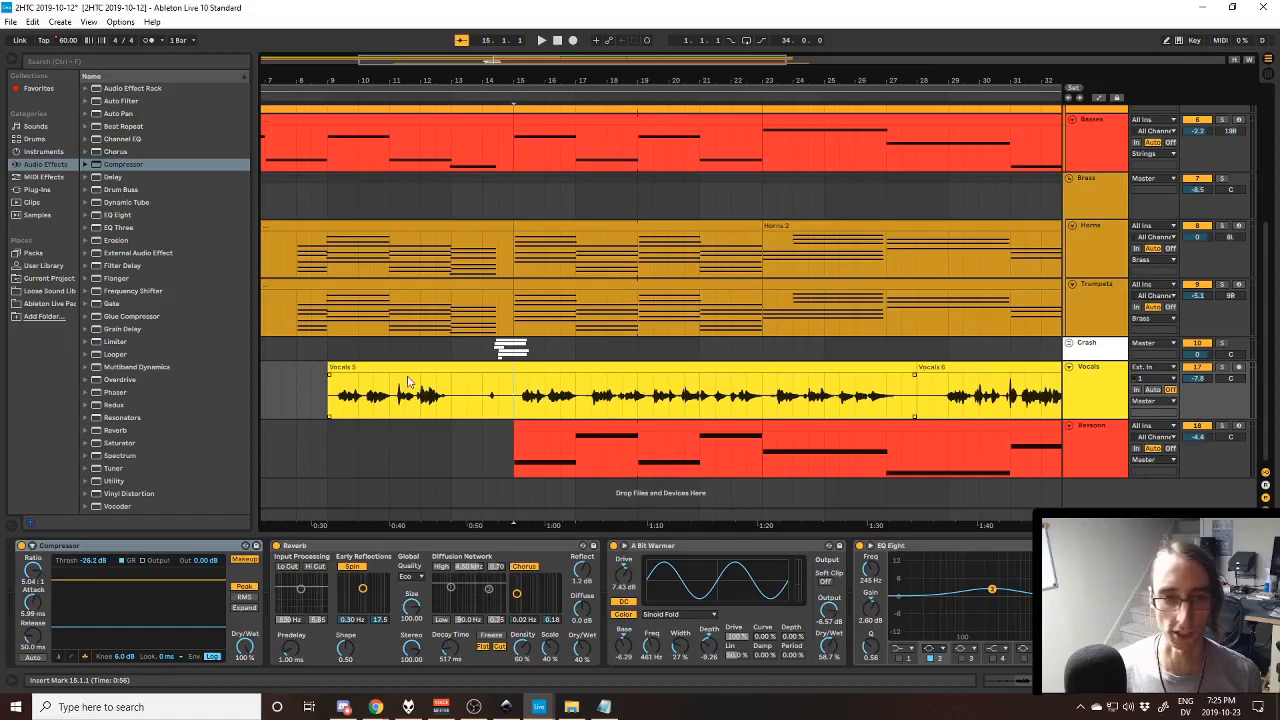
pyautogui.moveTo(330, 400); pyautogui.dragTo(513, 408)
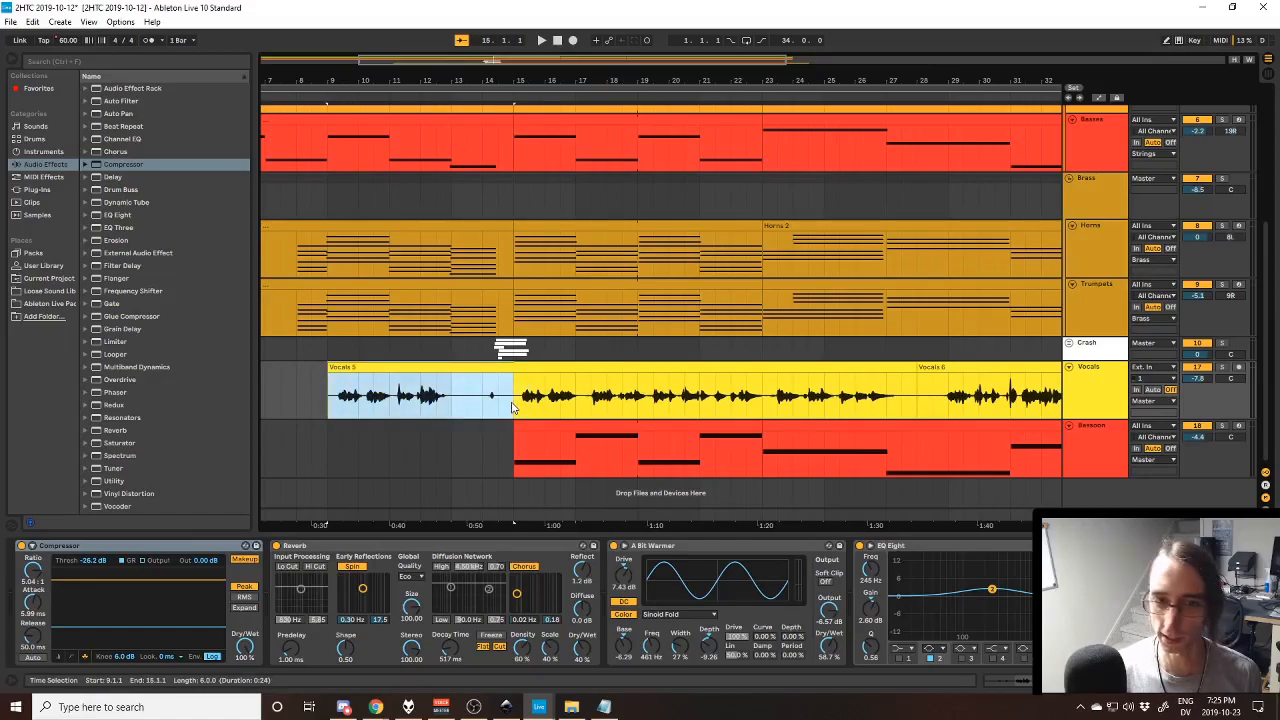
pyautogui.click(512, 367)
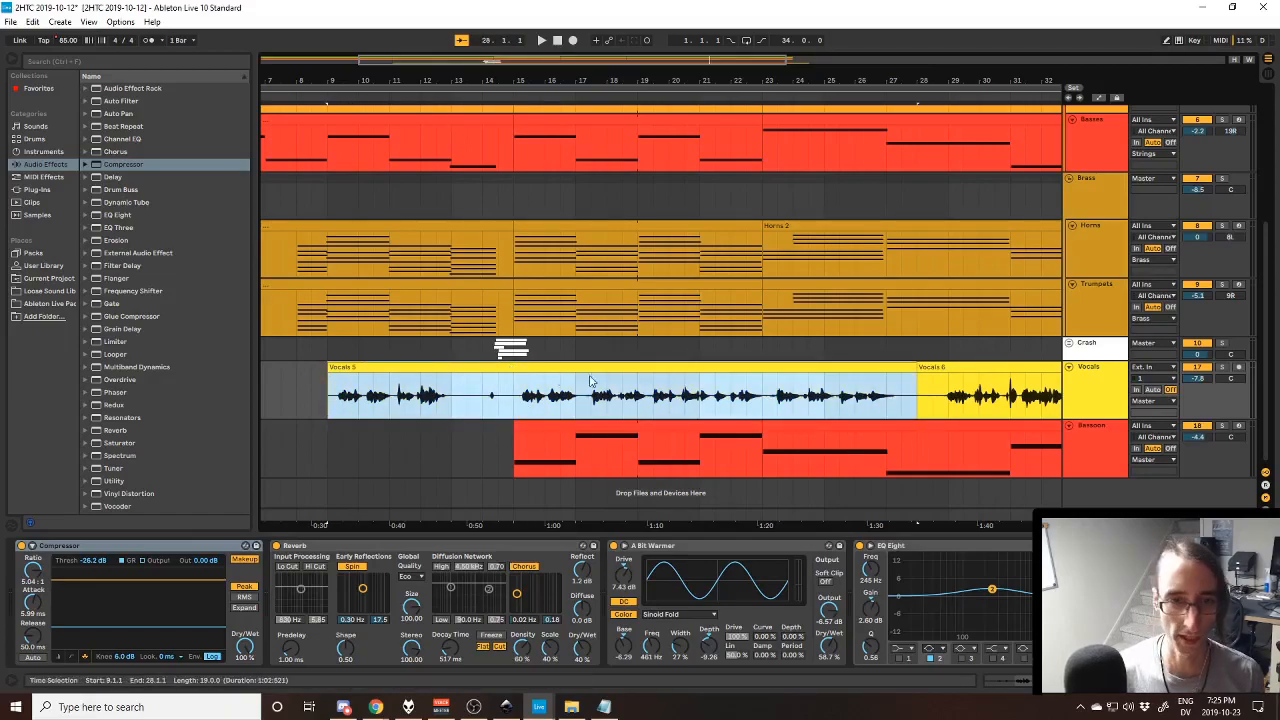
pyautogui.click(482, 405)
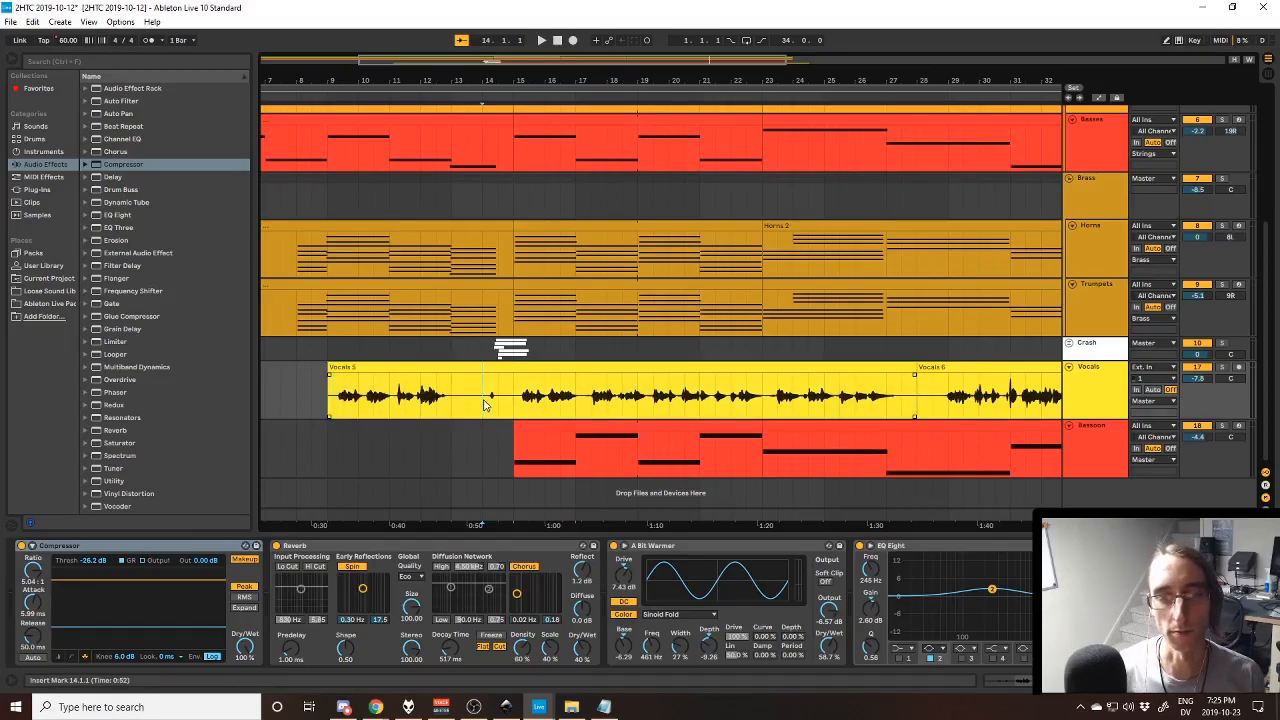
# - Unfold the Crash group and examine its Glass 1 to Glass 6 tracks, selecting the Shatter clip on Glass 1
pyautogui.click(1068, 344)
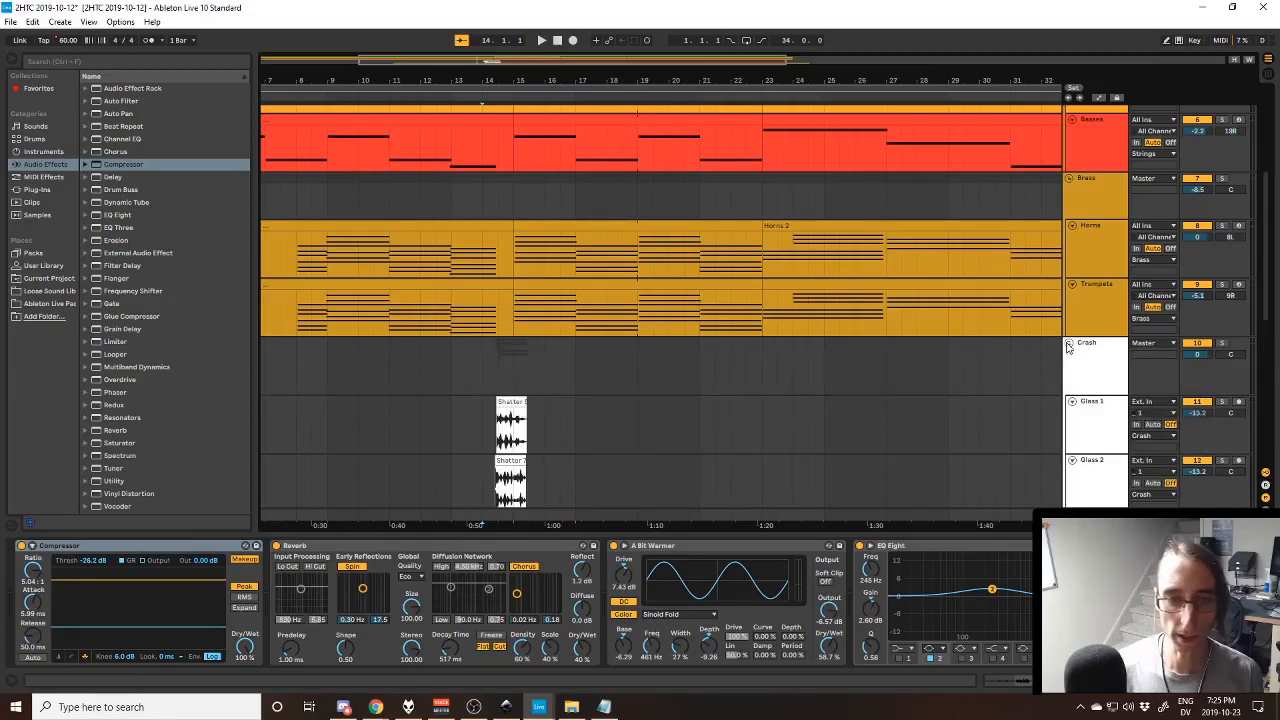
pyautogui.scroll(-3, 700, 383)
pyautogui.scroll(1, 936, 306)
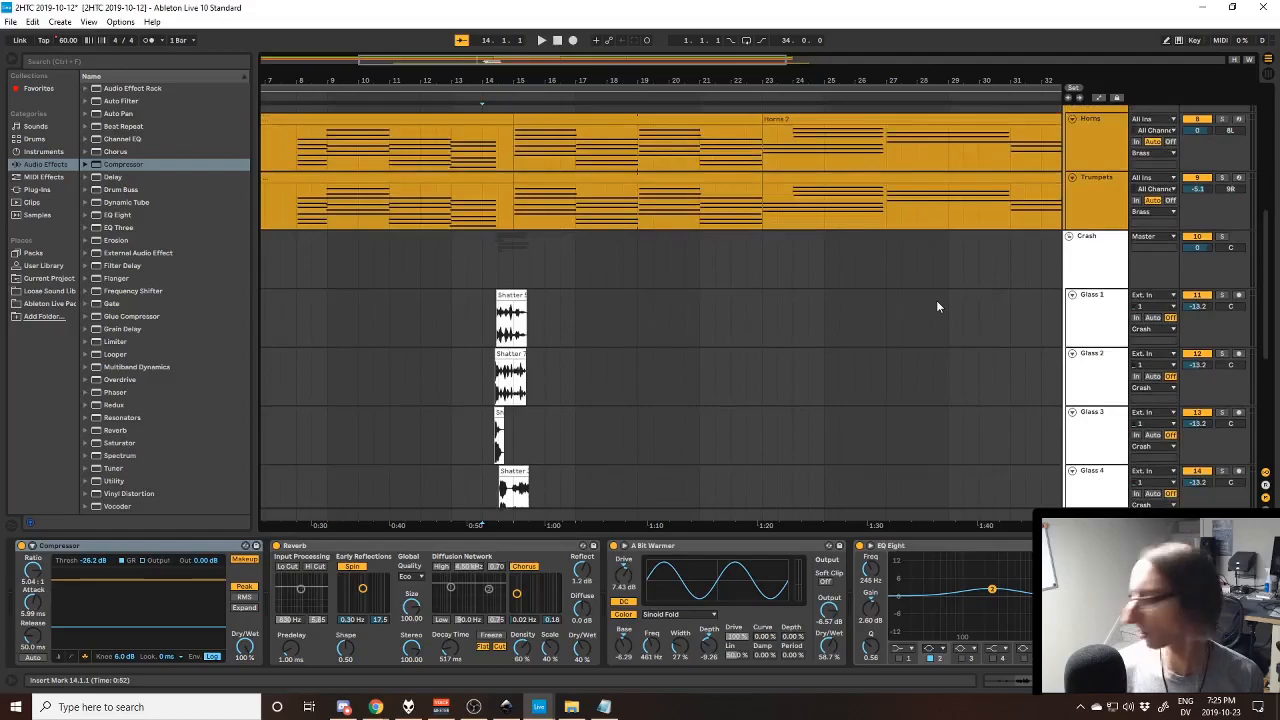
pyautogui.scroll(-2, 605, 320)
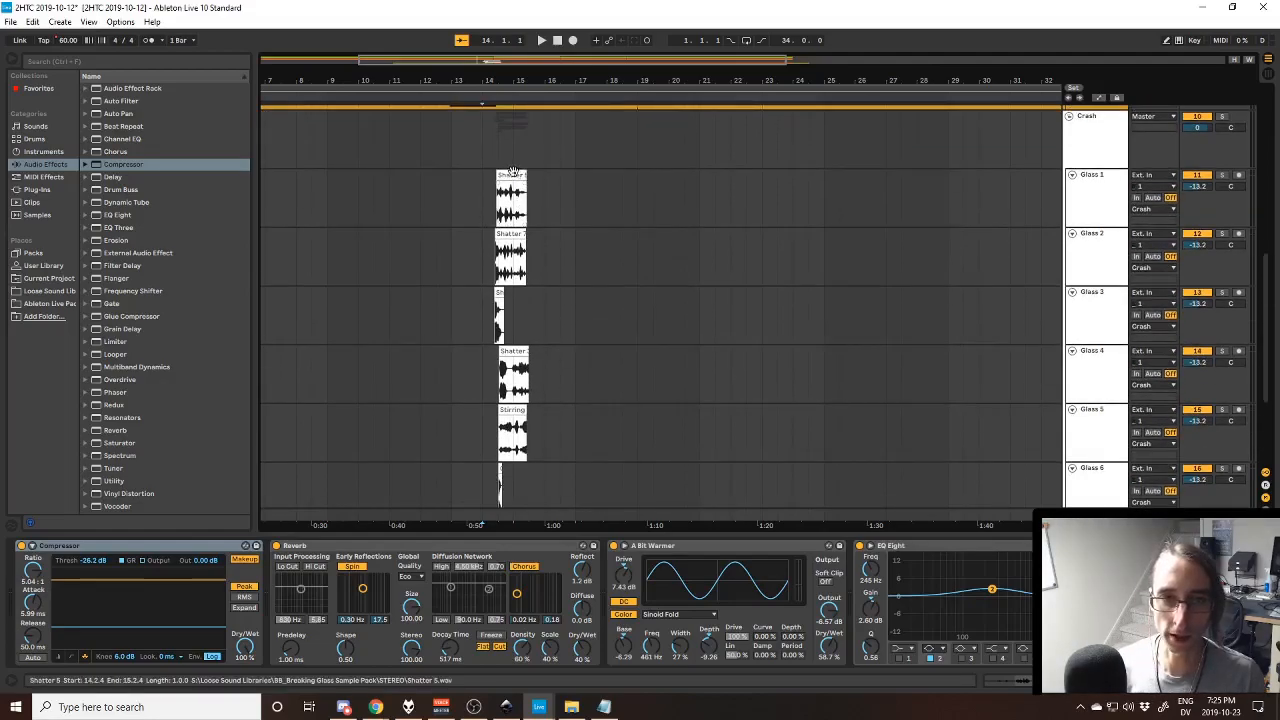
pyautogui.click(512, 176)
pyautogui.scroll(-3, 428, 246)
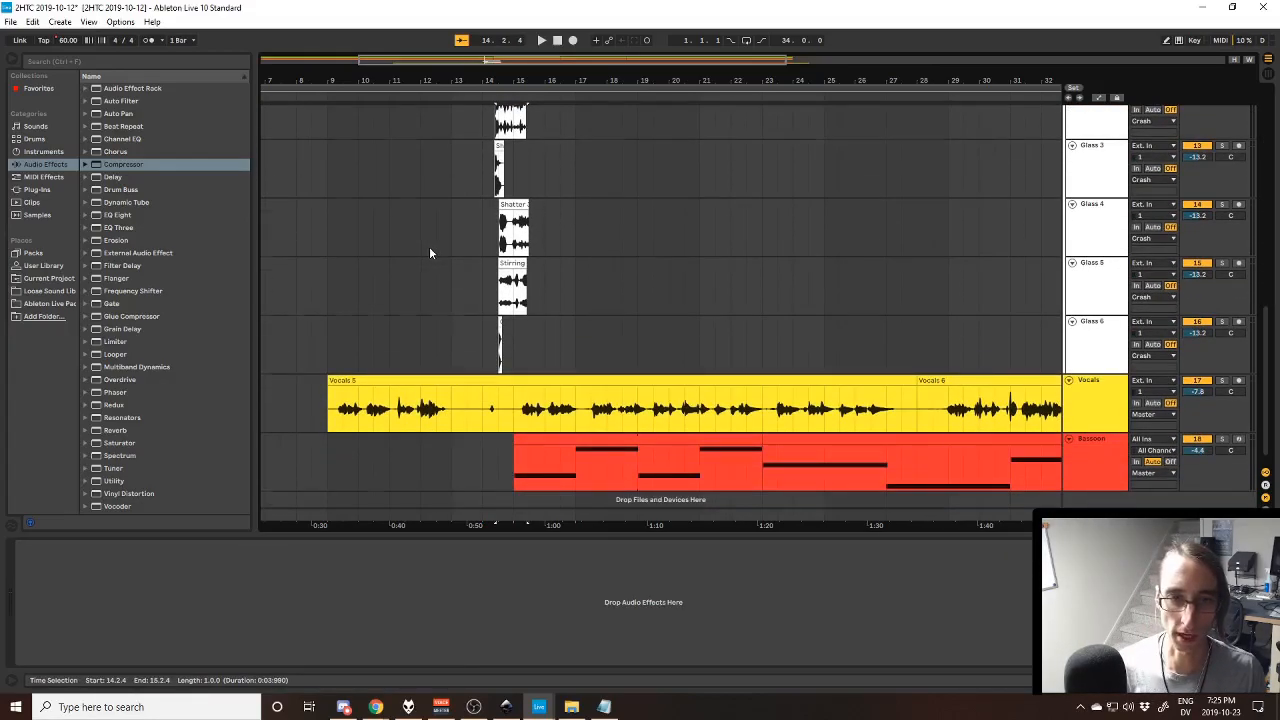
pyautogui.scroll(3, 429, 246)
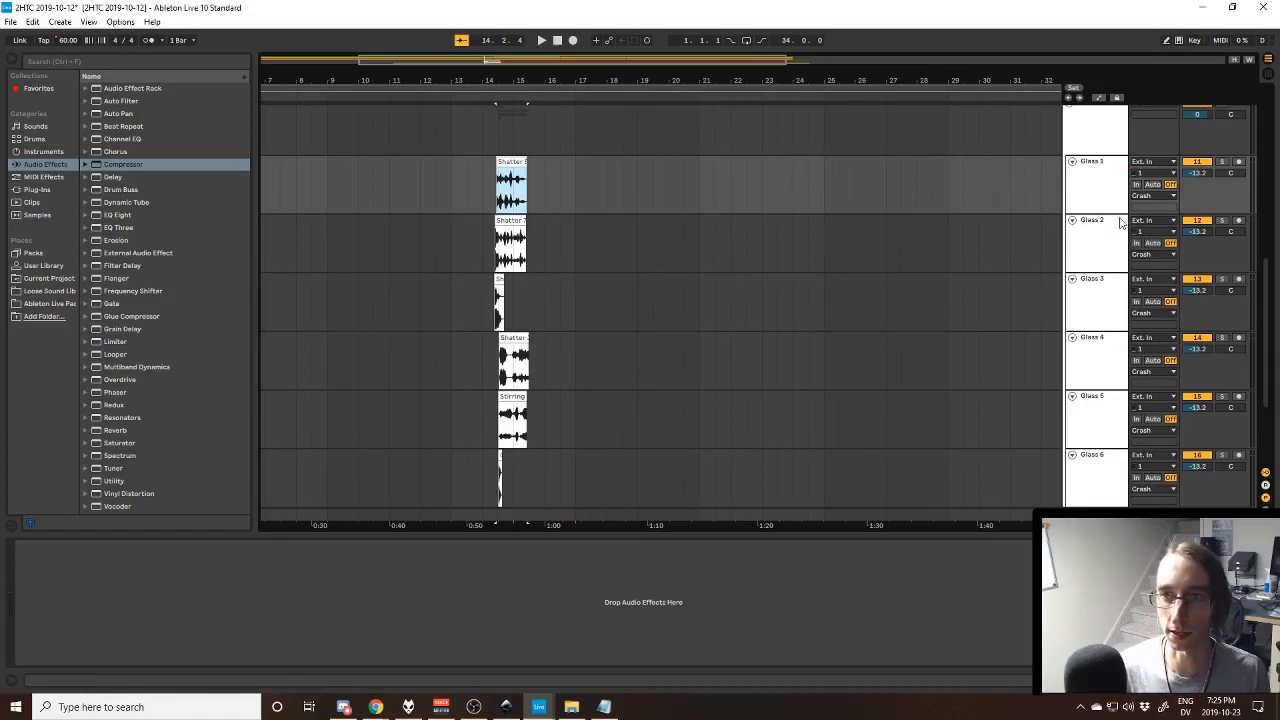
pyautogui.scroll(2, 847, 153)
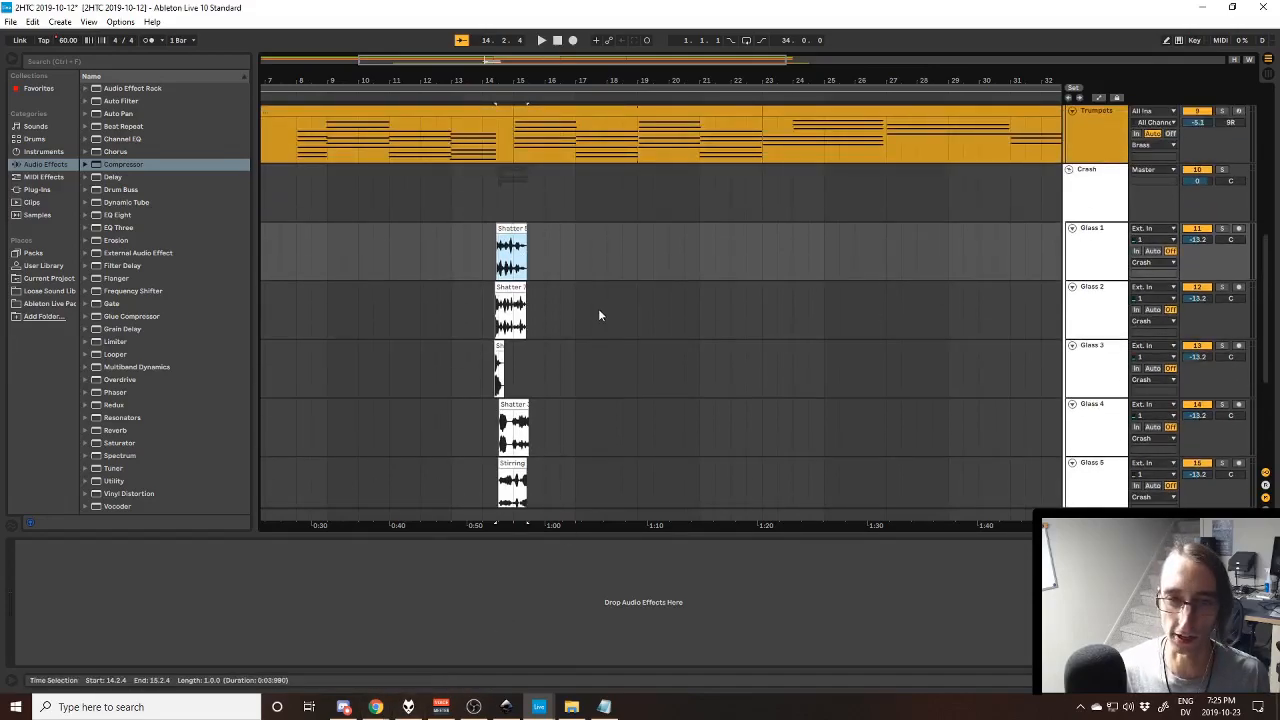
pyautogui.scroll(-4, 594, 311)
pyautogui.scroll(5, 583, 289)
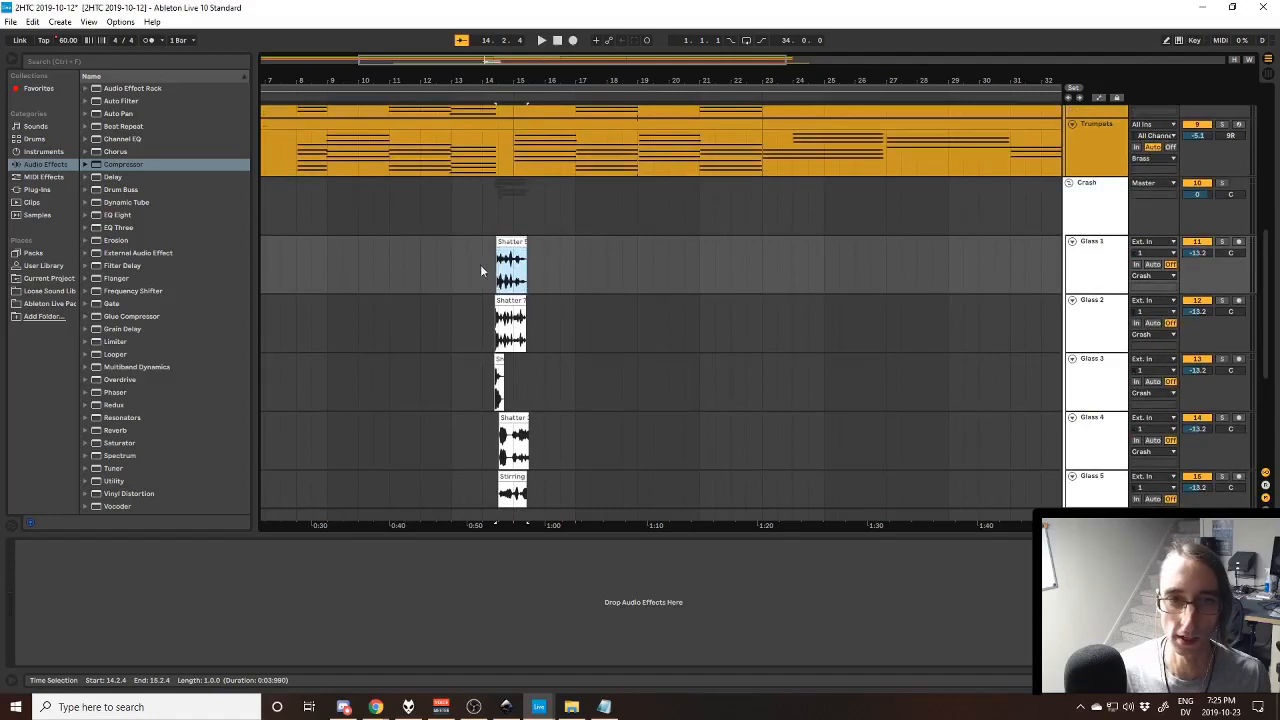
# - Solo the Crash group and play its glass samples from bar 14 while looking over the Glass tracks
pyautogui.click(490, 250)
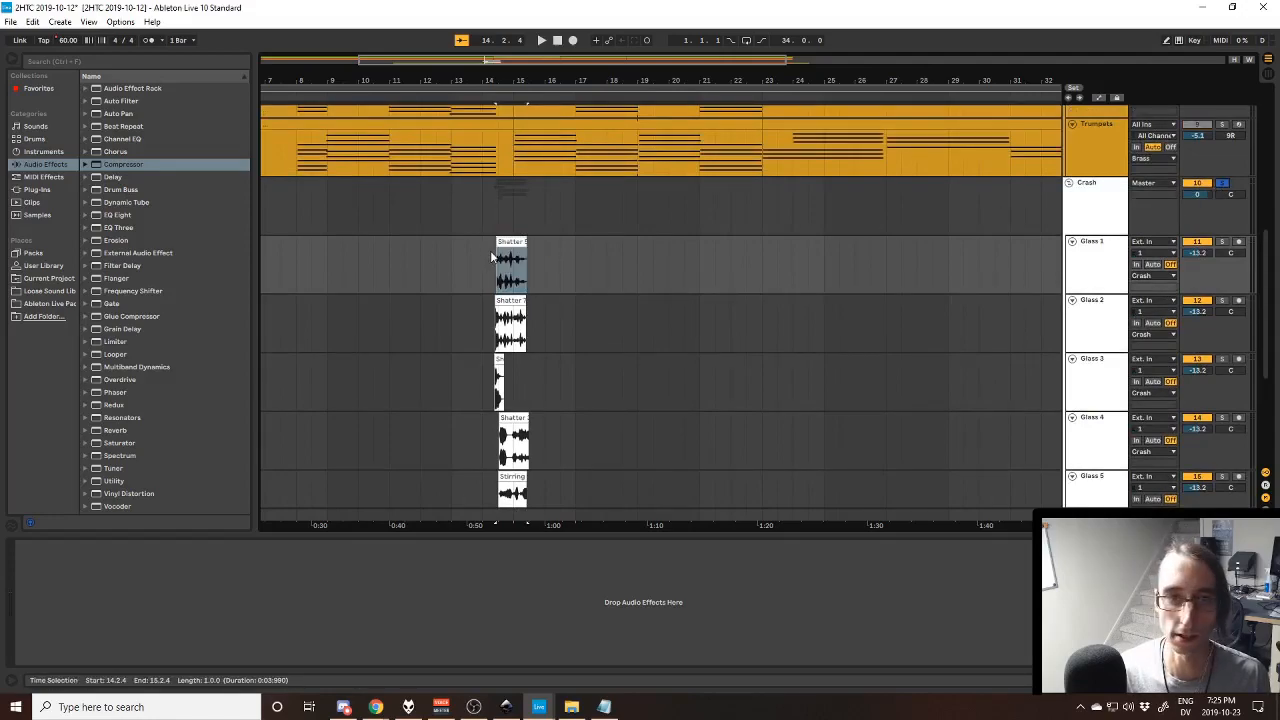
pyautogui.press('space')
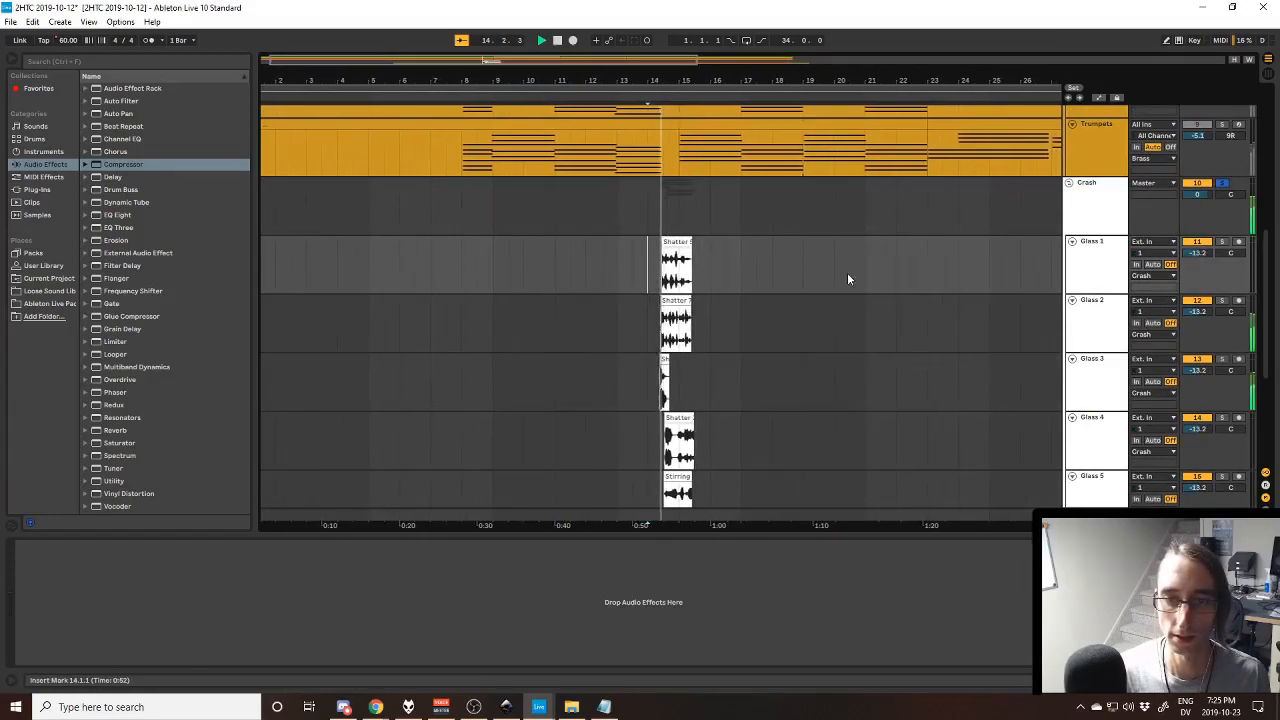
pyautogui.scroll(-3, 847, 290)
pyautogui.scroll(-3, 848, 301)
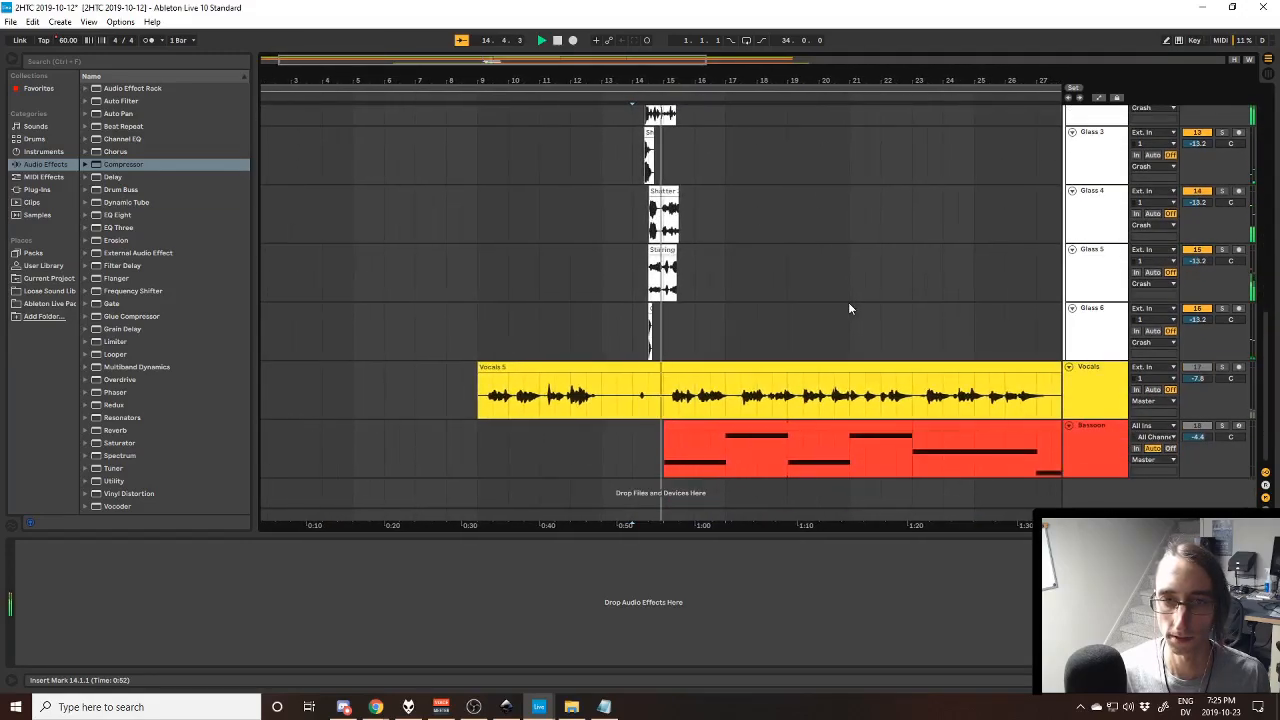
pyautogui.scroll(3, 694, 282)
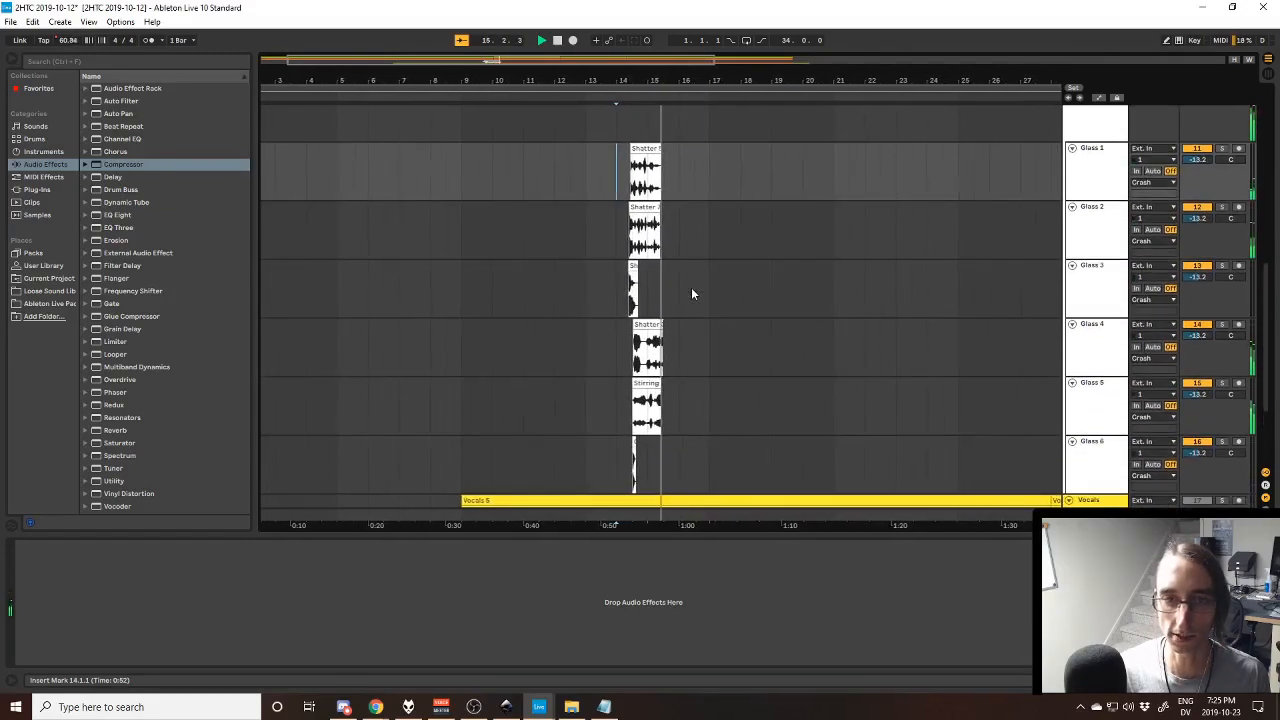
# - Solo and play the Shatter clips on the Glass 1 and Glass 2 tracks, one track at a time
pyautogui.click(1222, 149)
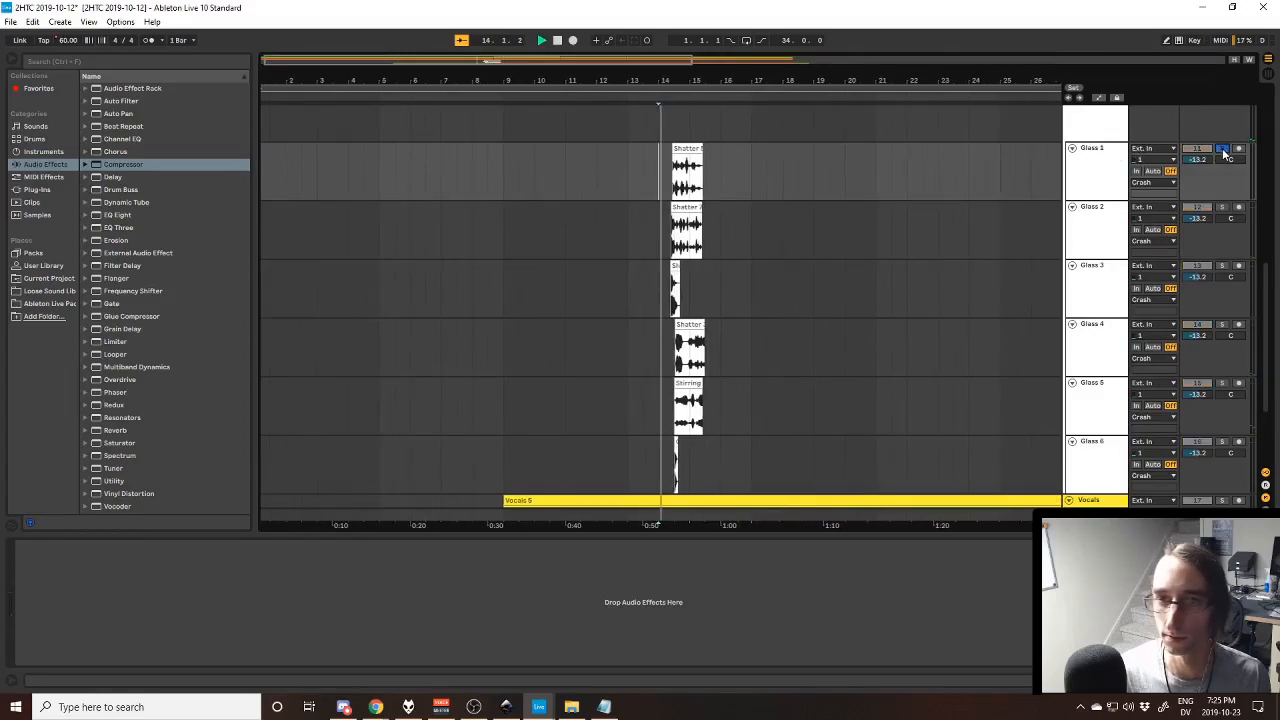
pyautogui.click(677, 148)
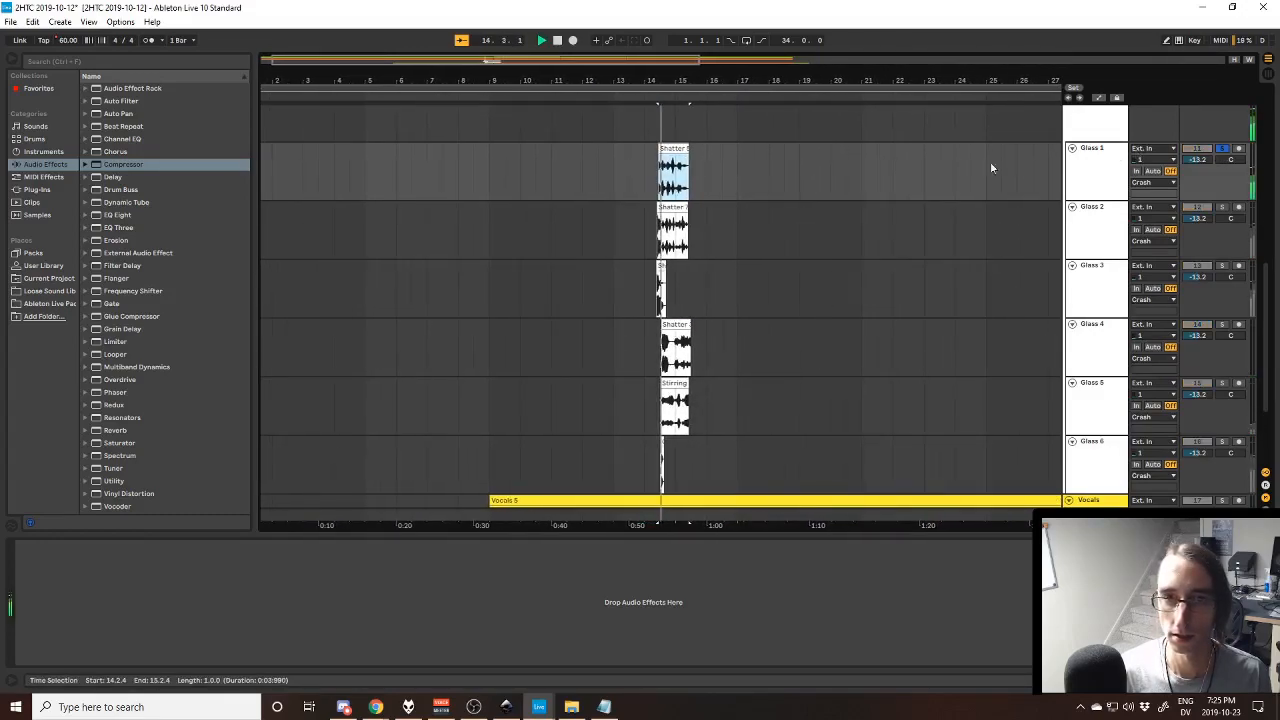
pyautogui.press('Down')
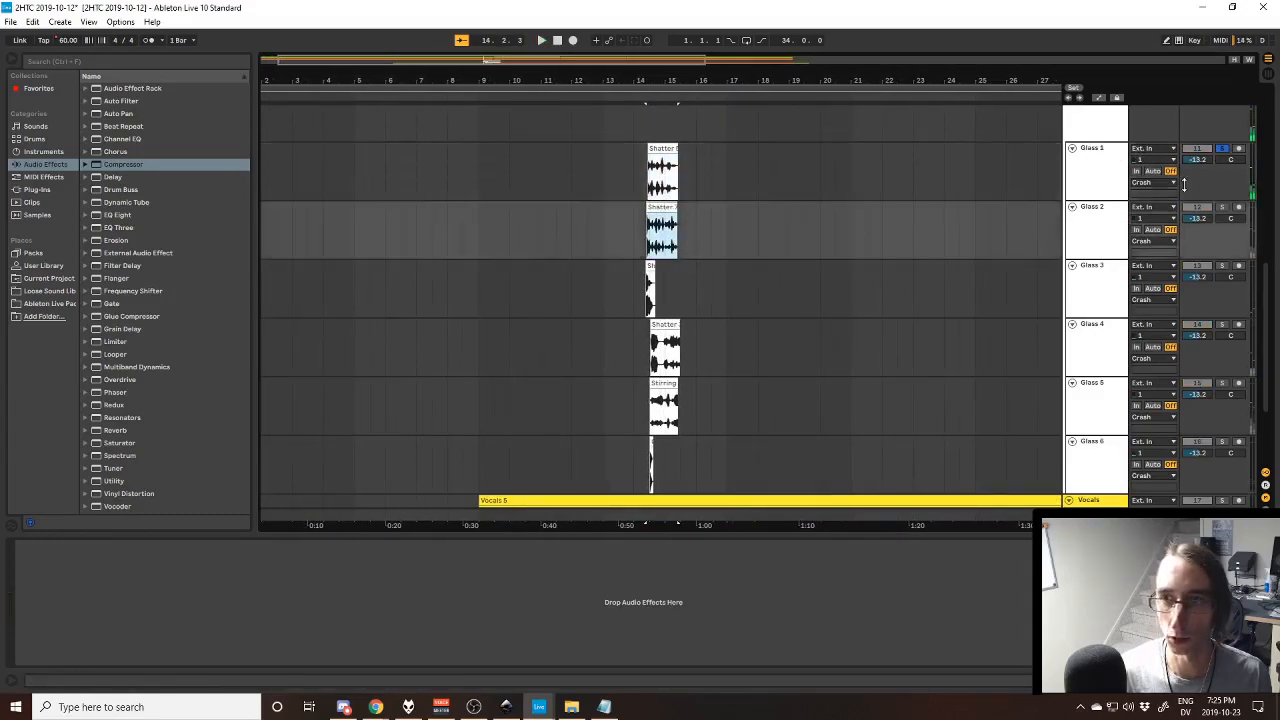
pyautogui.click(1222, 208)
pyautogui.press('space')
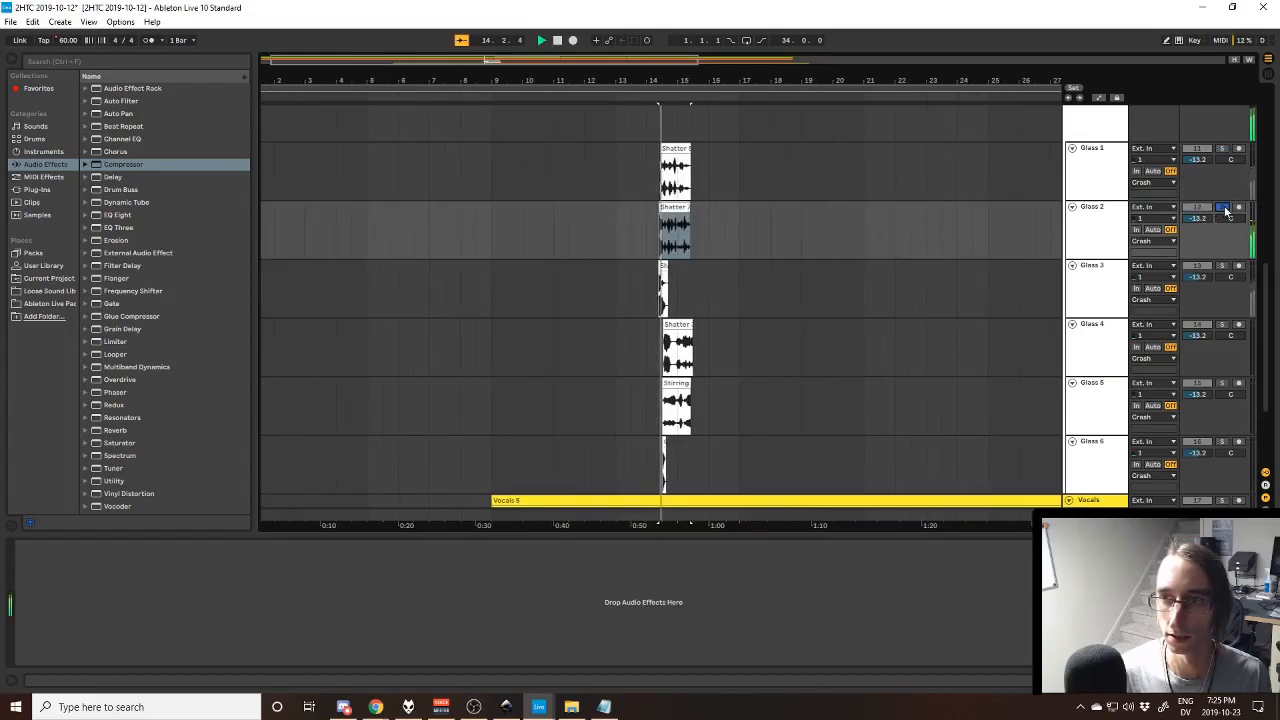
pyautogui.press('space')
# - Audition the clips on the Glass 3 and Glass 4 tracks in turn, soloing each track and clearing its solo
pyautogui.click(1222, 265)
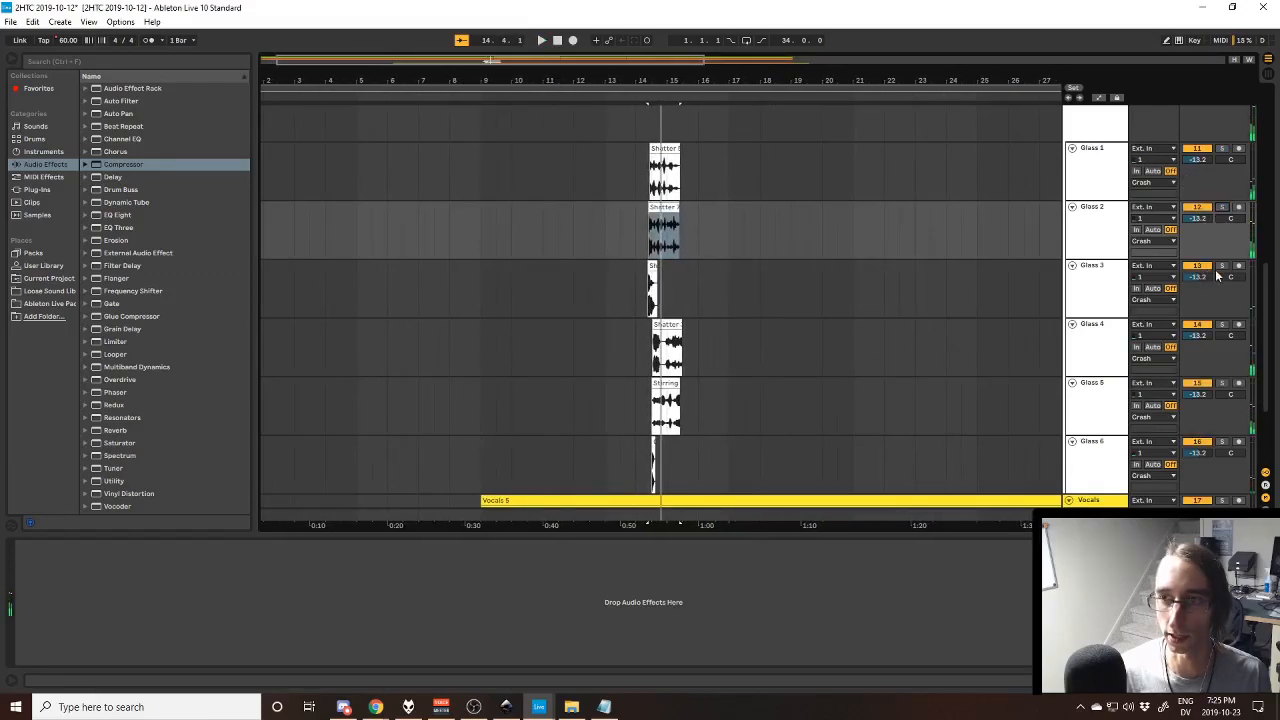
pyautogui.click(640, 268)
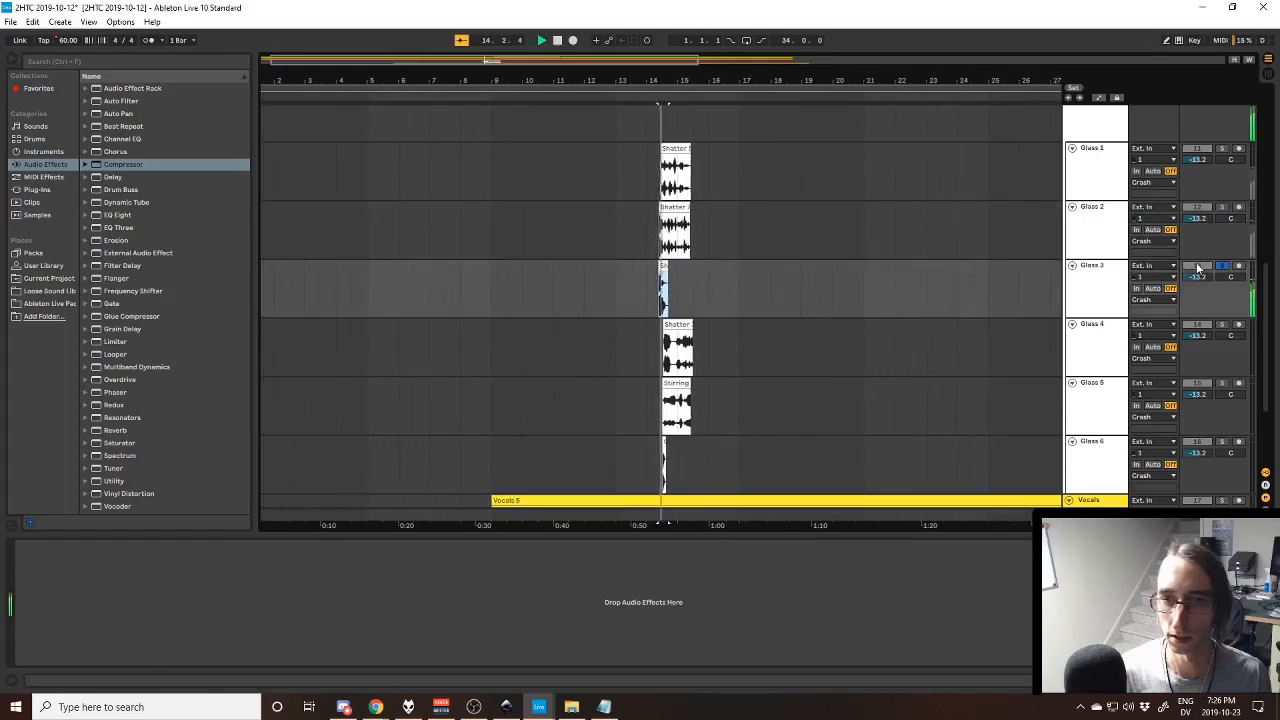
pyautogui.click(1222, 266)
pyautogui.press('Down')
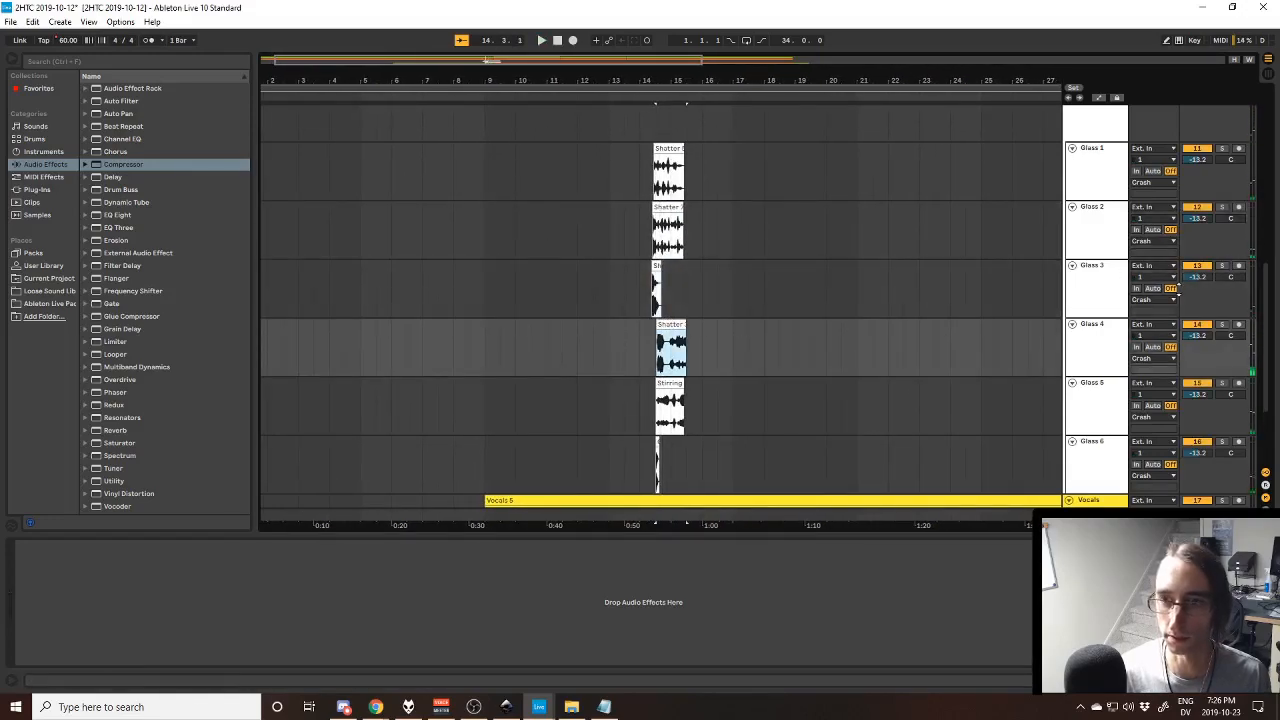
pyautogui.click(1222, 324)
pyautogui.press('space')
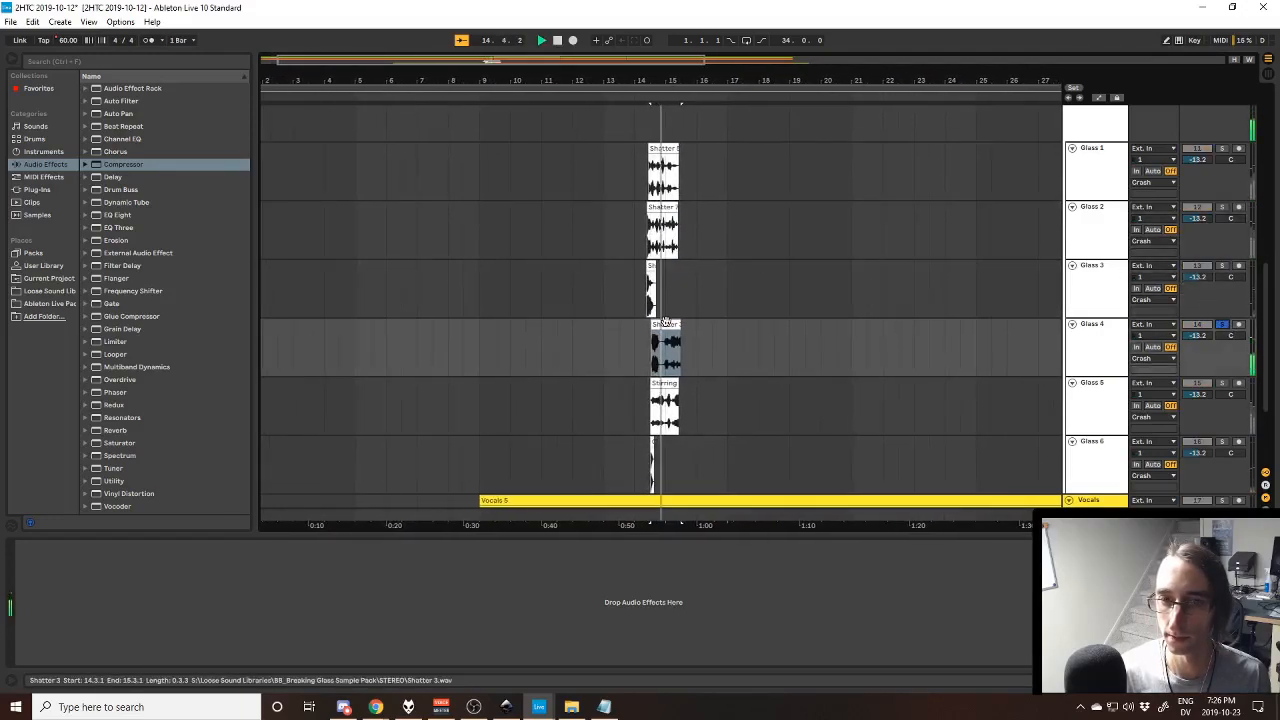
pyautogui.press('space')
pyautogui.click(1219, 317)
pyautogui.click(1222, 324)
# - Audition the Stirring 2 clip on Glass 5 and the Crunch 1 clip on Glass 6, soloing each track, and clear the Glass 6 solo
pyautogui.click(1224, 383)
pyautogui.click(675, 381)
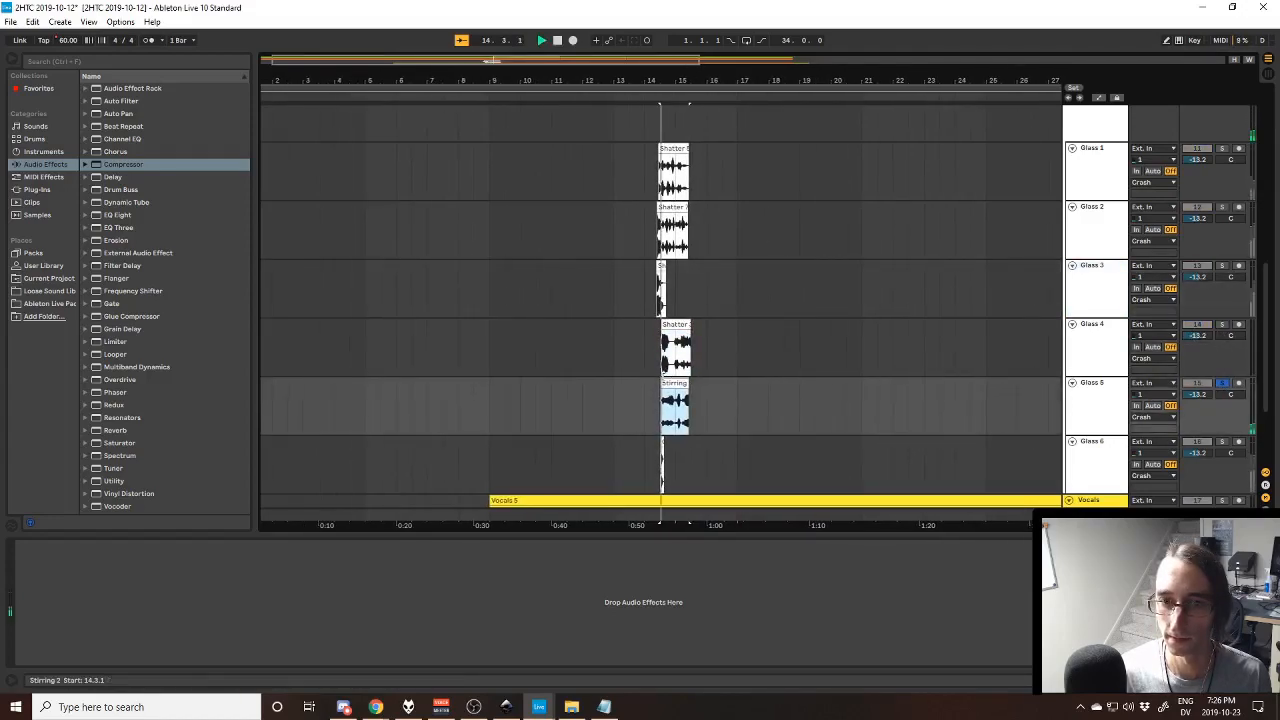
pyautogui.press('space')
pyautogui.scroll(-2, 785, 368)
pyautogui.press('space')
pyautogui.click(1223, 362)
pyautogui.click(646, 361)
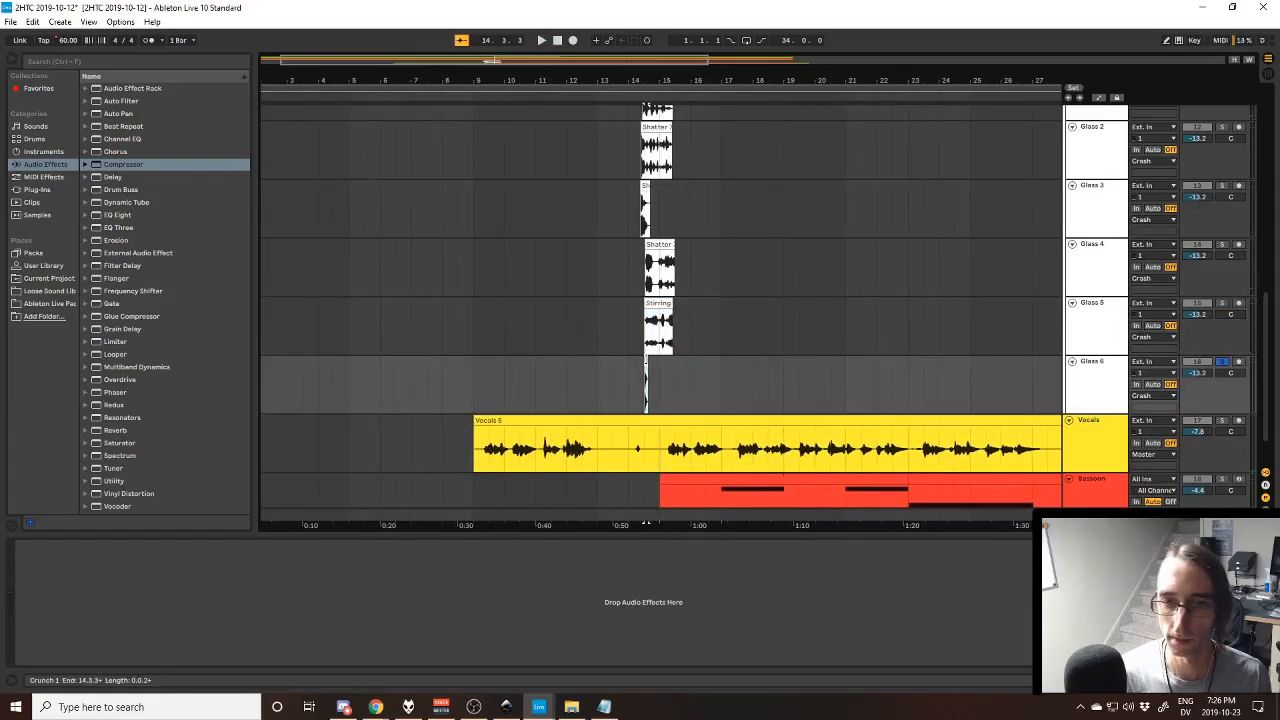
pyautogui.press('space')
# - Play all six Glass tracks together from the Crunch 1 clip while looking over the Crash group
pyautogui.press('space')
pyautogui.click(1223, 361)
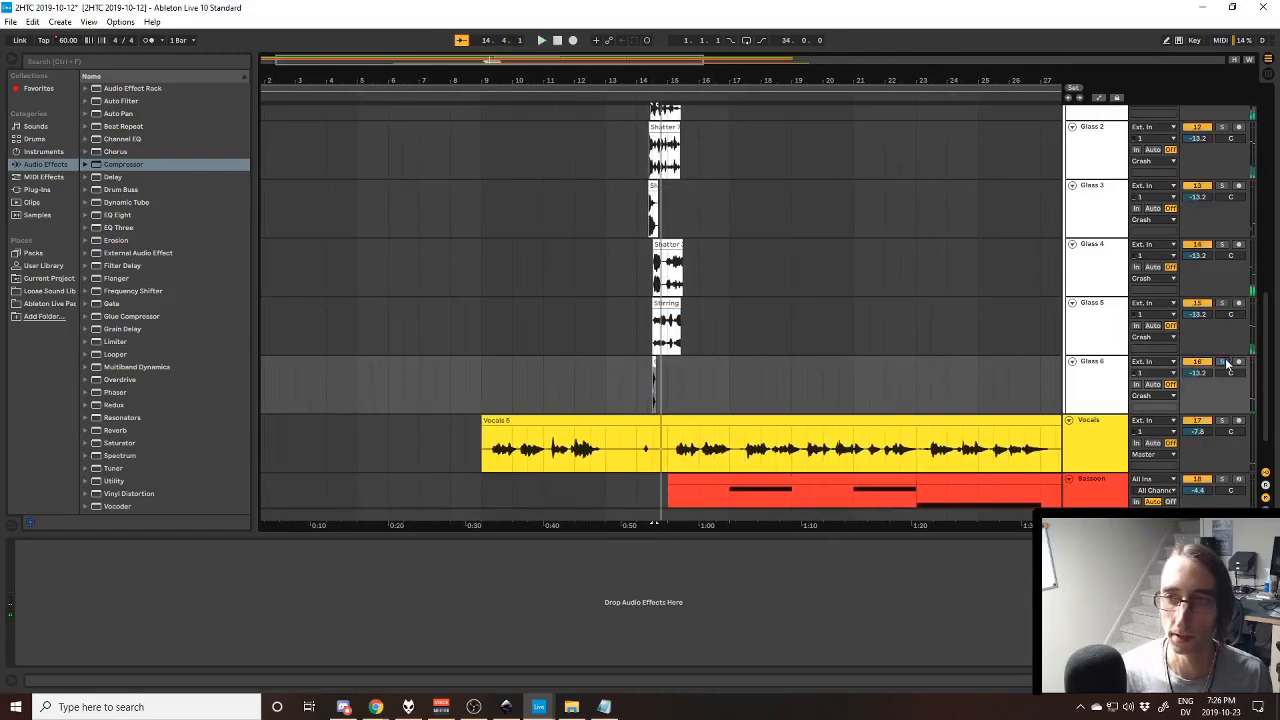
pyautogui.scroll(3, 1203, 210)
pyautogui.press('space')
pyautogui.scroll(-2, 872, 299)
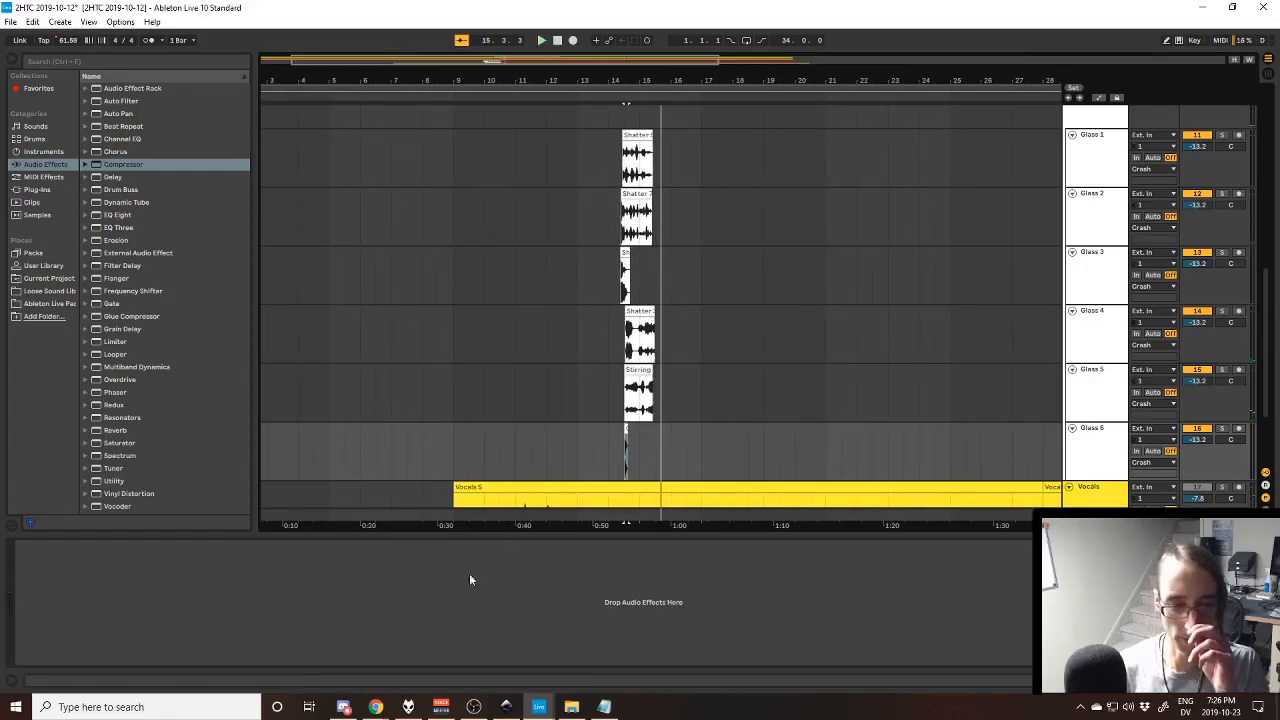
# - Switch to Chrome and look through the Broken Glass Sample Pack page on Gumroad
pyautogui.moveTo(375, 707)
pyautogui.click(440, 640)
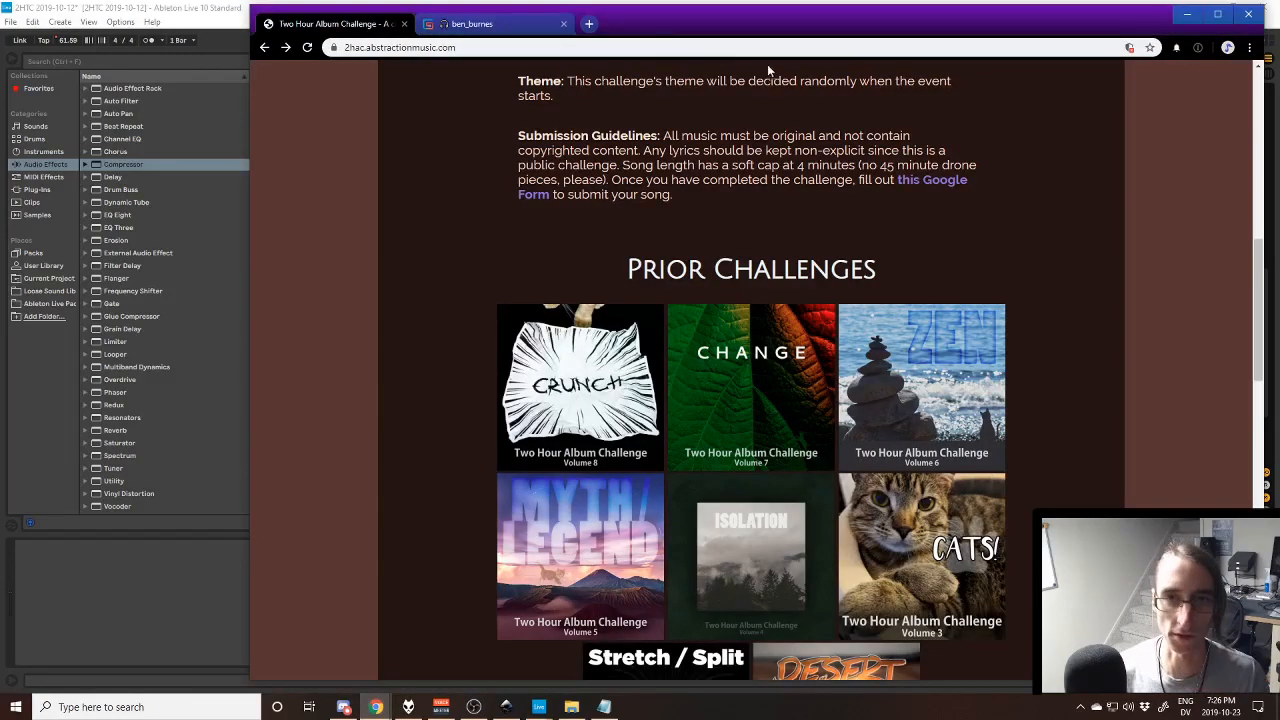
pyautogui.click(500, 28)
pyautogui.scroll(-1, 535, 228)
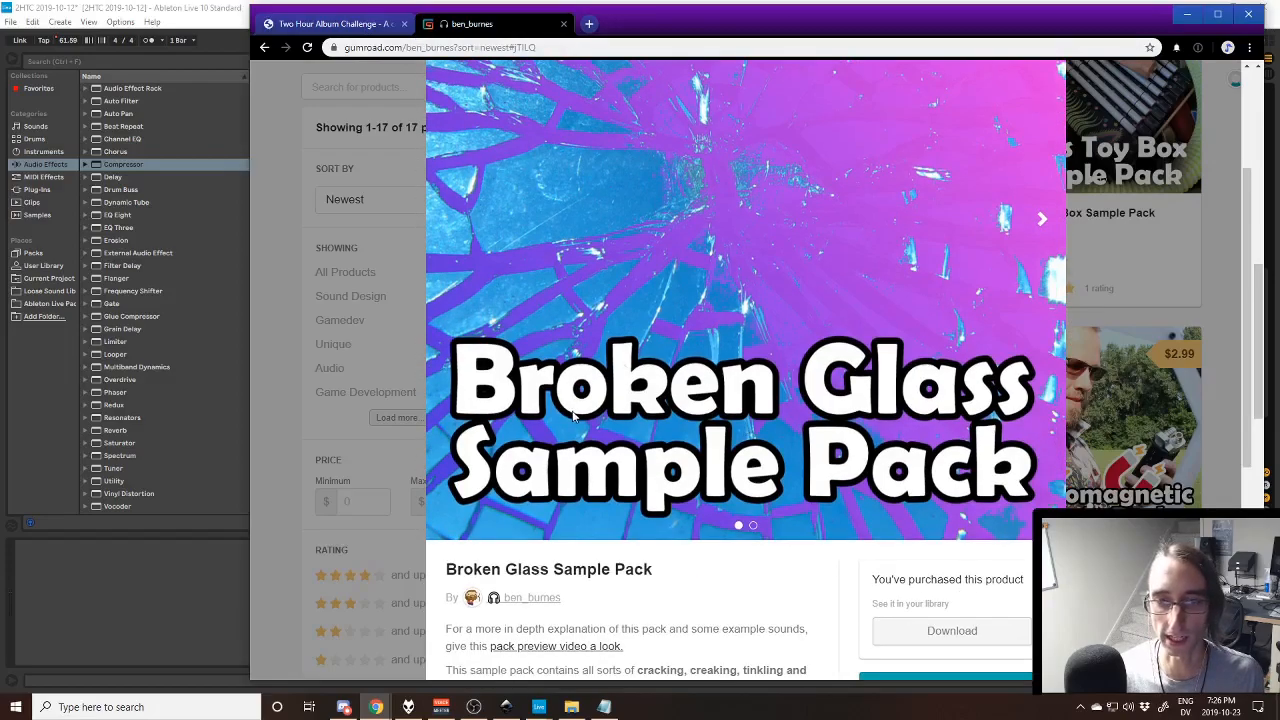
pyautogui.scroll(-4, 573, 415)
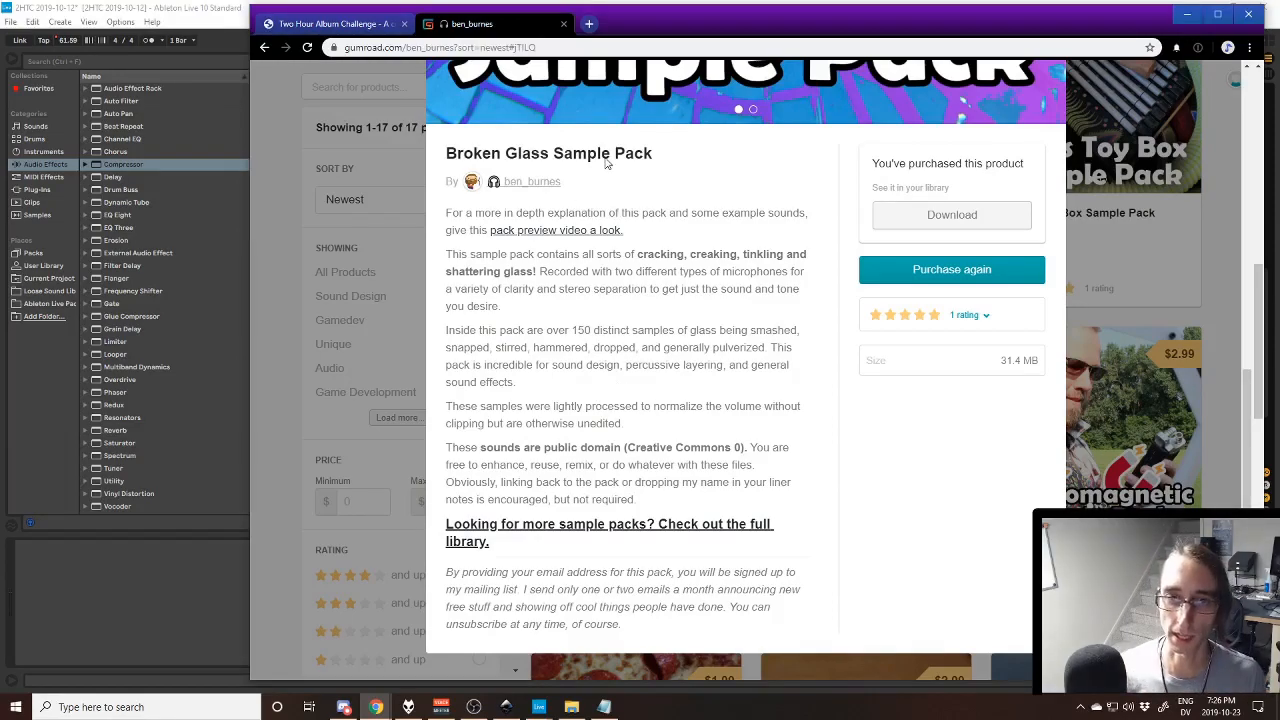
pyautogui.scroll(2, 675, 235)
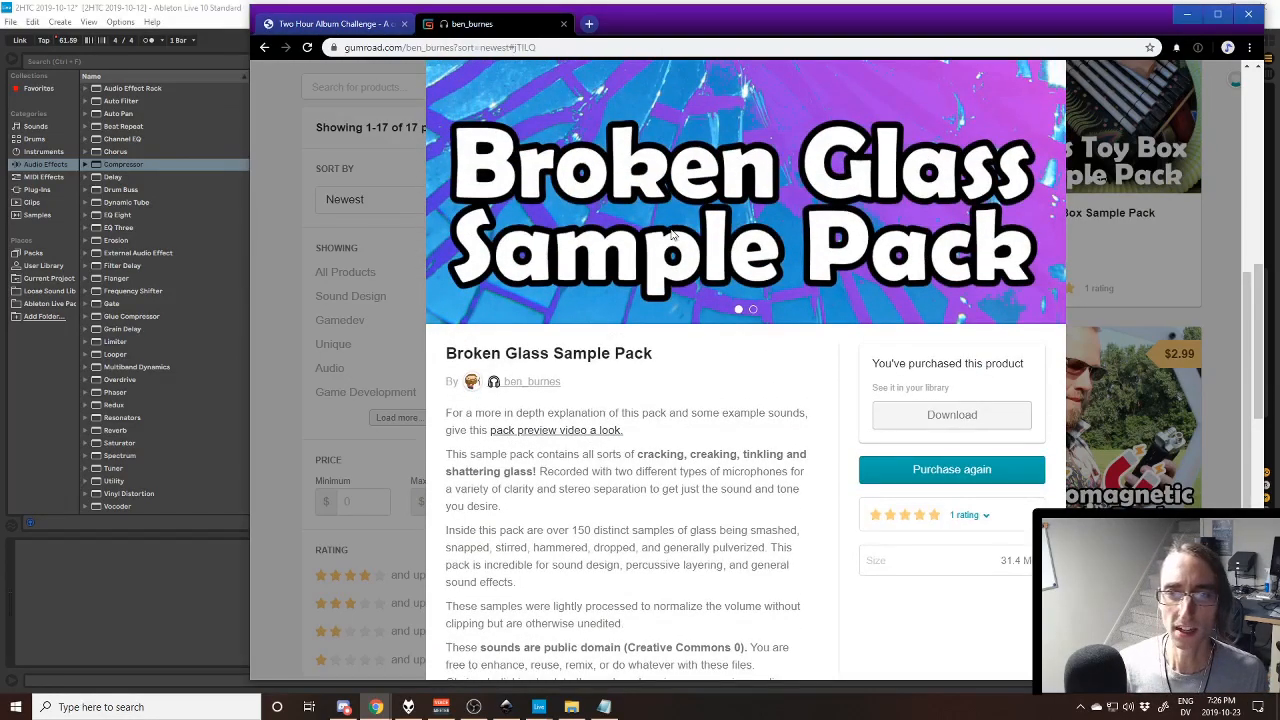
pyautogui.scroll(3, 671, 234)
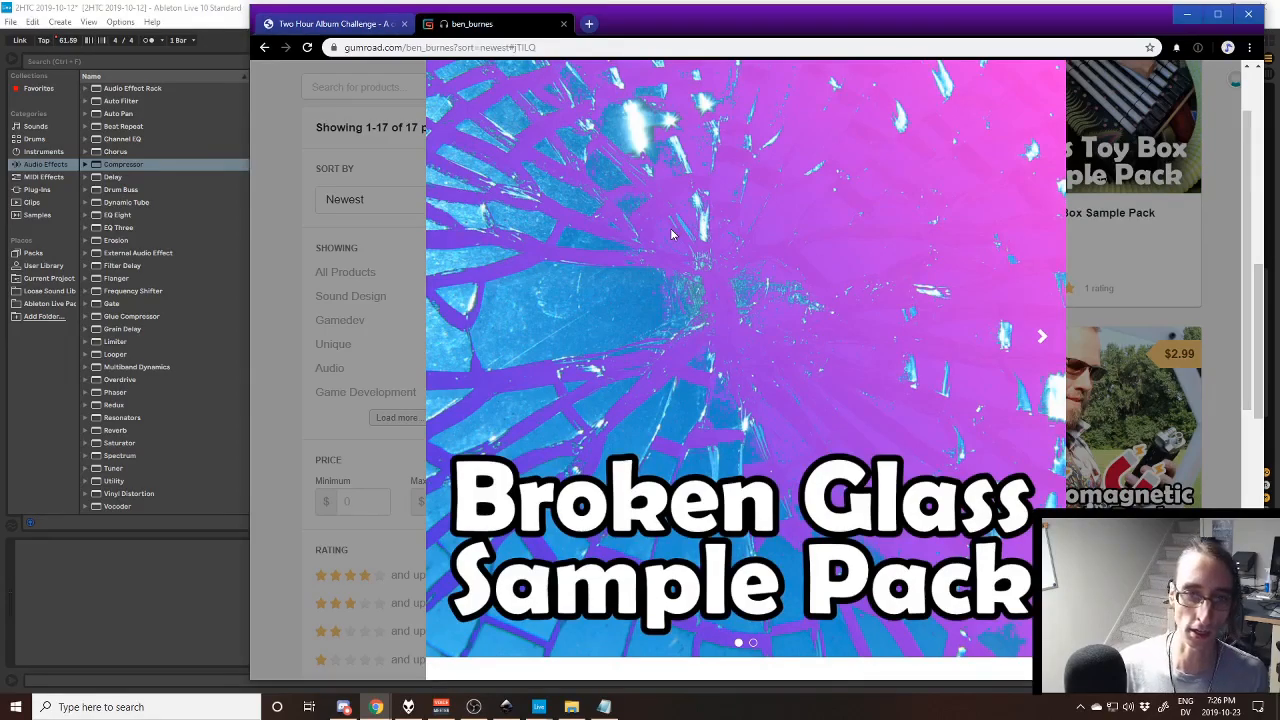
pyautogui.scroll(1, 670, 228)
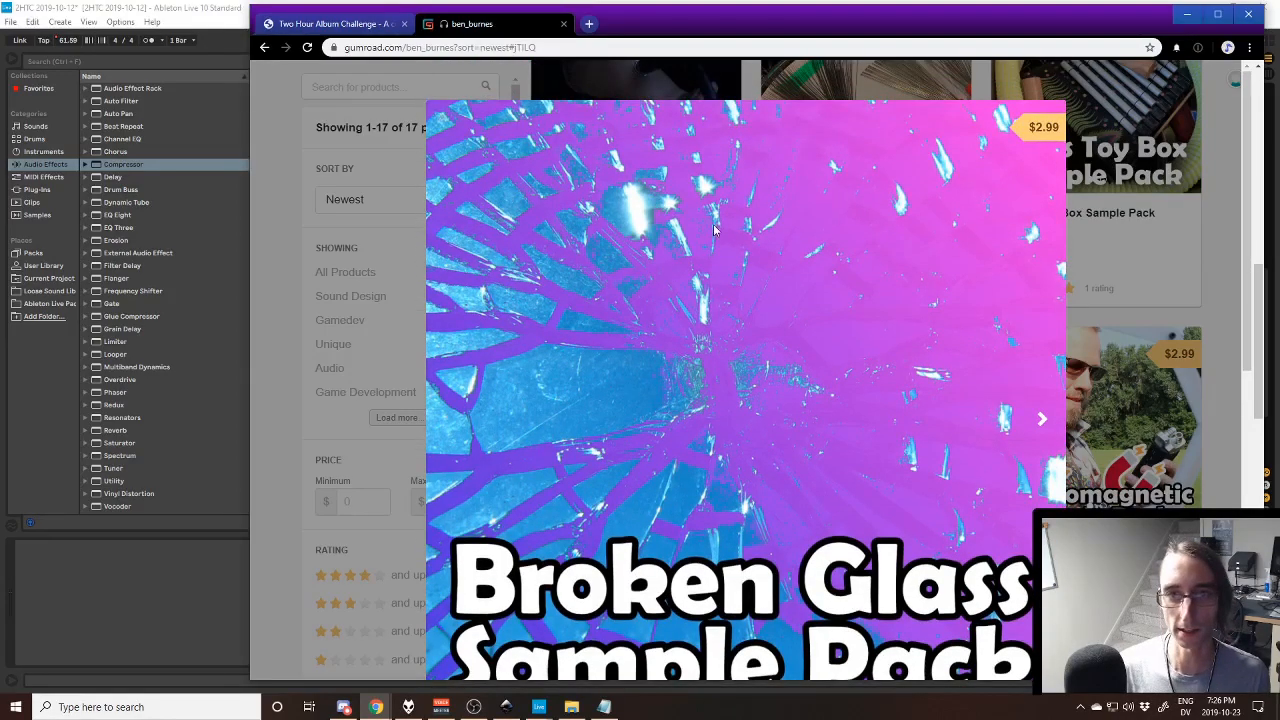
# - Return to Ableton Live, play the Crash group from the Shatter 7 clip on Glass 2, and restart playback with the group unsoloed
pyautogui.click(322, 28)
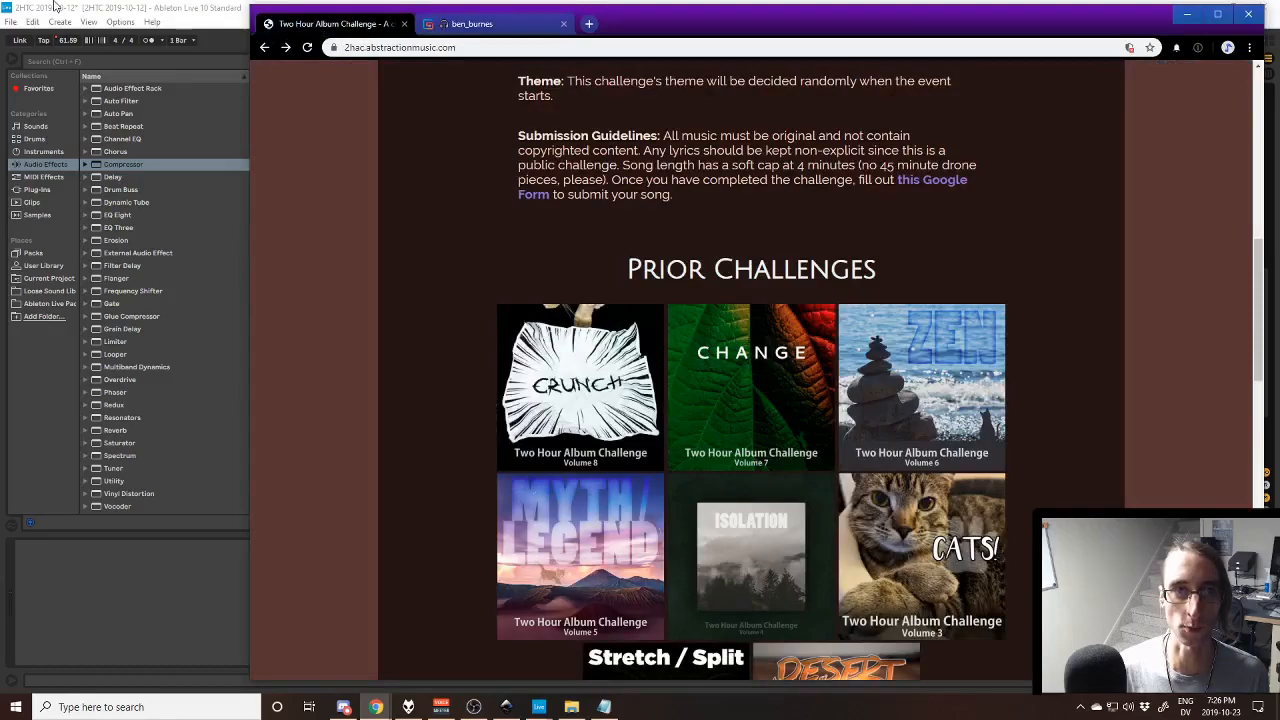
pyautogui.click(187, 30)
pyautogui.click(631, 196)
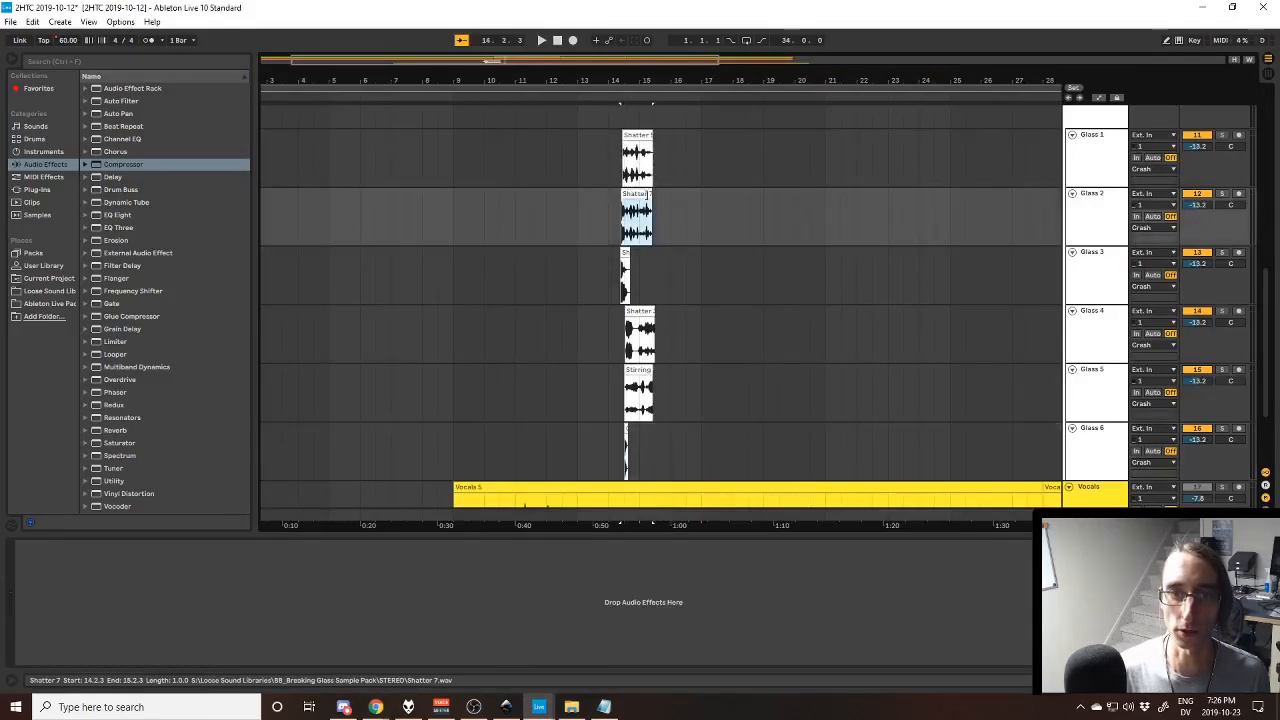
pyautogui.scroll(2, 1108, 203)
pyautogui.press('space')
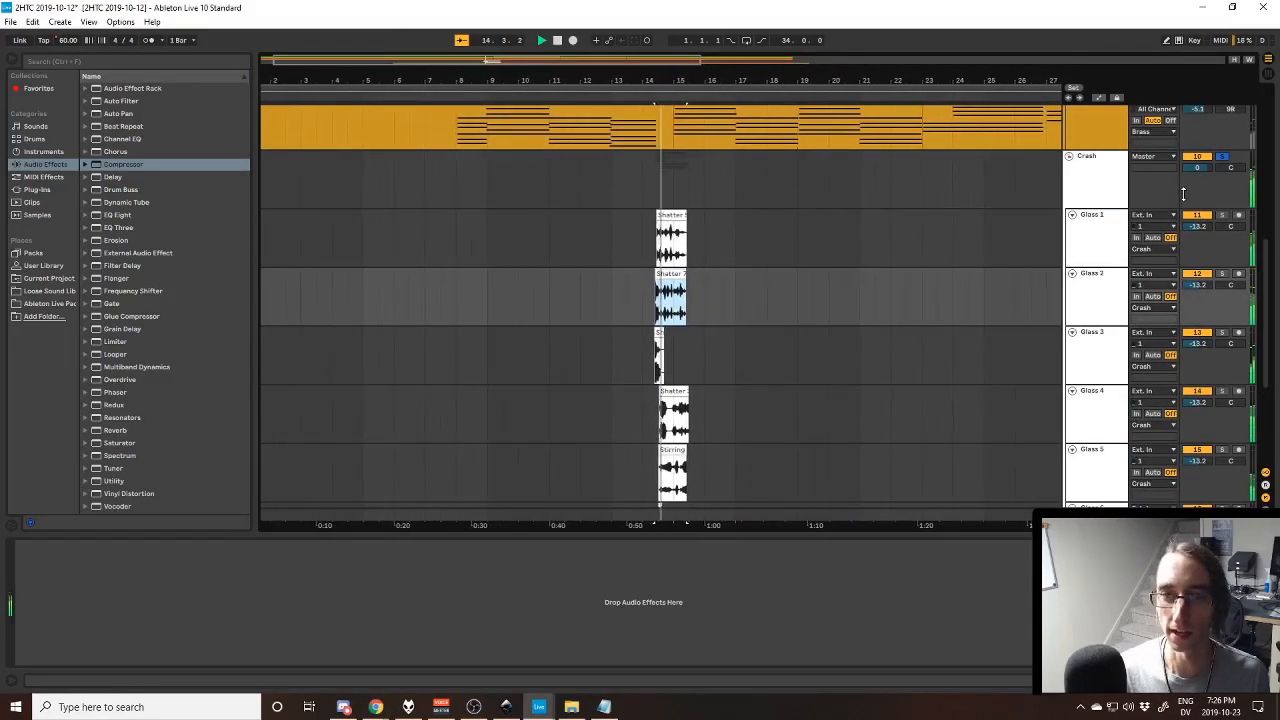
pyautogui.scroll(-2, 799, 282)
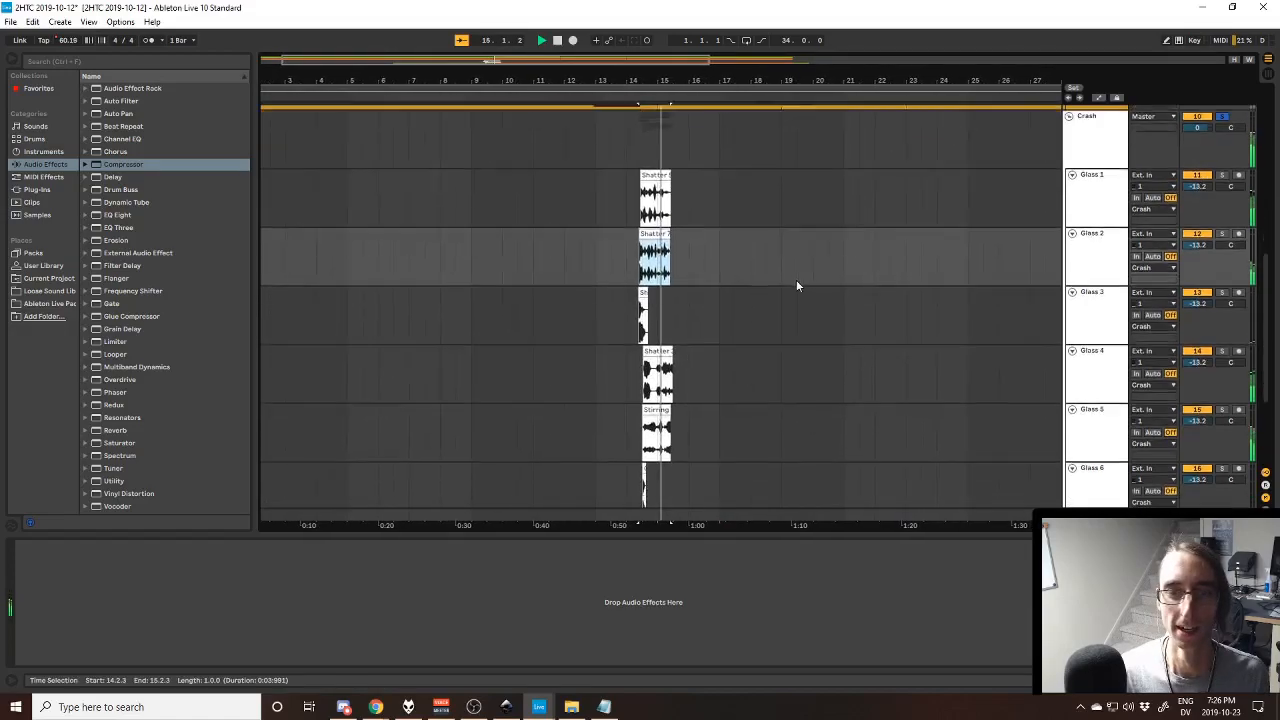
pyautogui.scroll(-3, 718, 294)
pyautogui.scroll(2, 671, 363)
pyautogui.press('space')
pyautogui.scroll(3, 1010, 208)
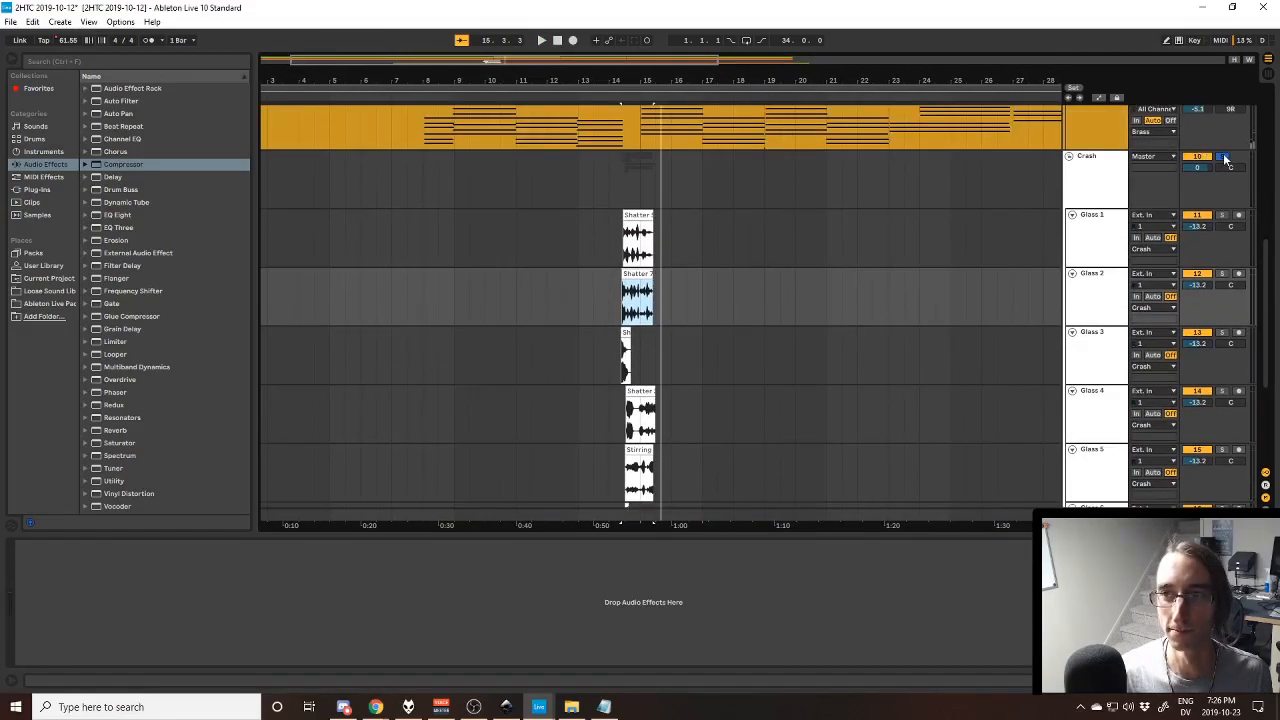
pyautogui.press('space')
# - Switch to Chrome, revisit the Broken Glass Sample Pack page and the challenge's Submission Guidelines, and minimize the browser
pyautogui.hotkey('alt', 'Tab')
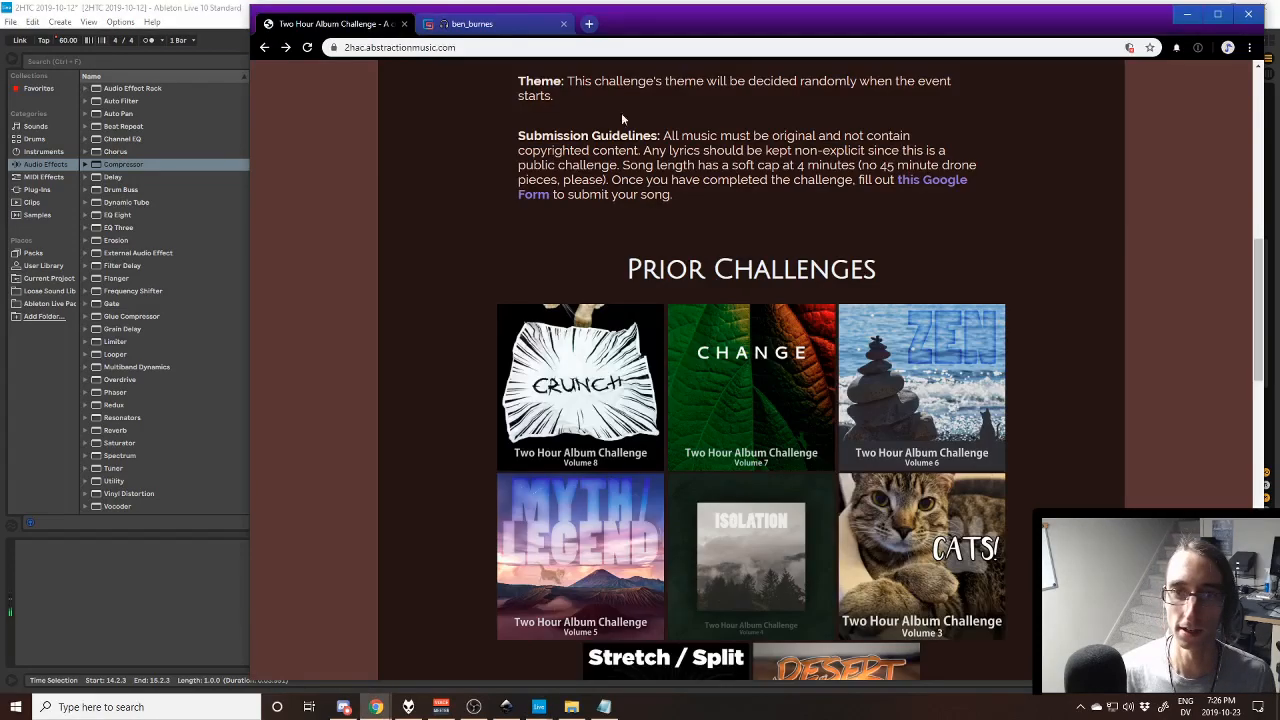
pyautogui.click(497, 24)
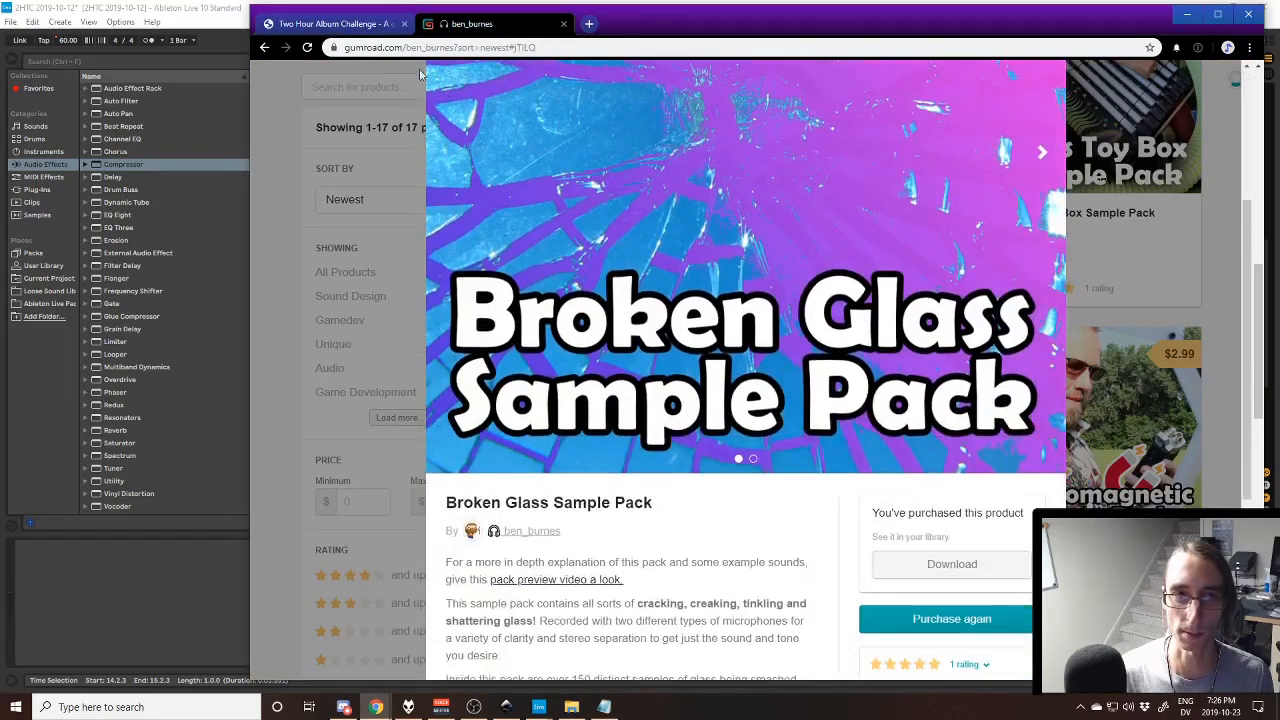
pyautogui.click(343, 30)
pyautogui.moveTo(736, 224); pyautogui.dragTo(503, 130)
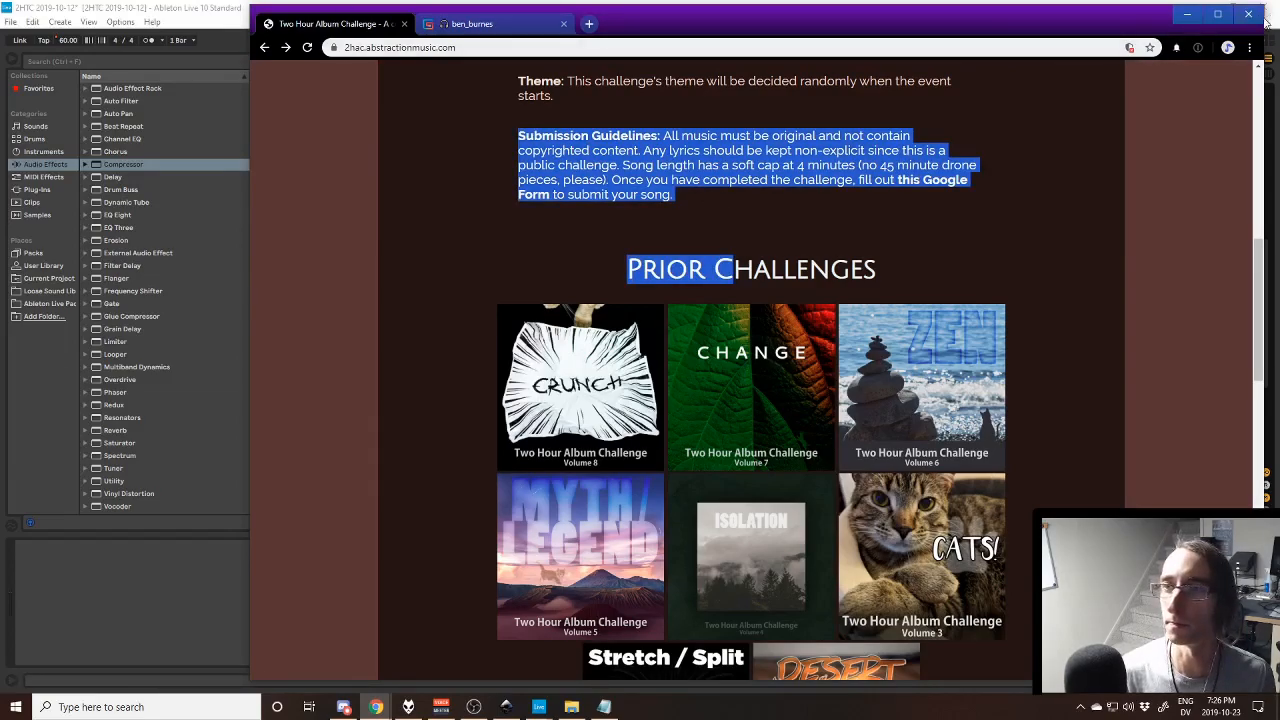
pyautogui.click(1099, 88)
pyautogui.click(1190, 16)
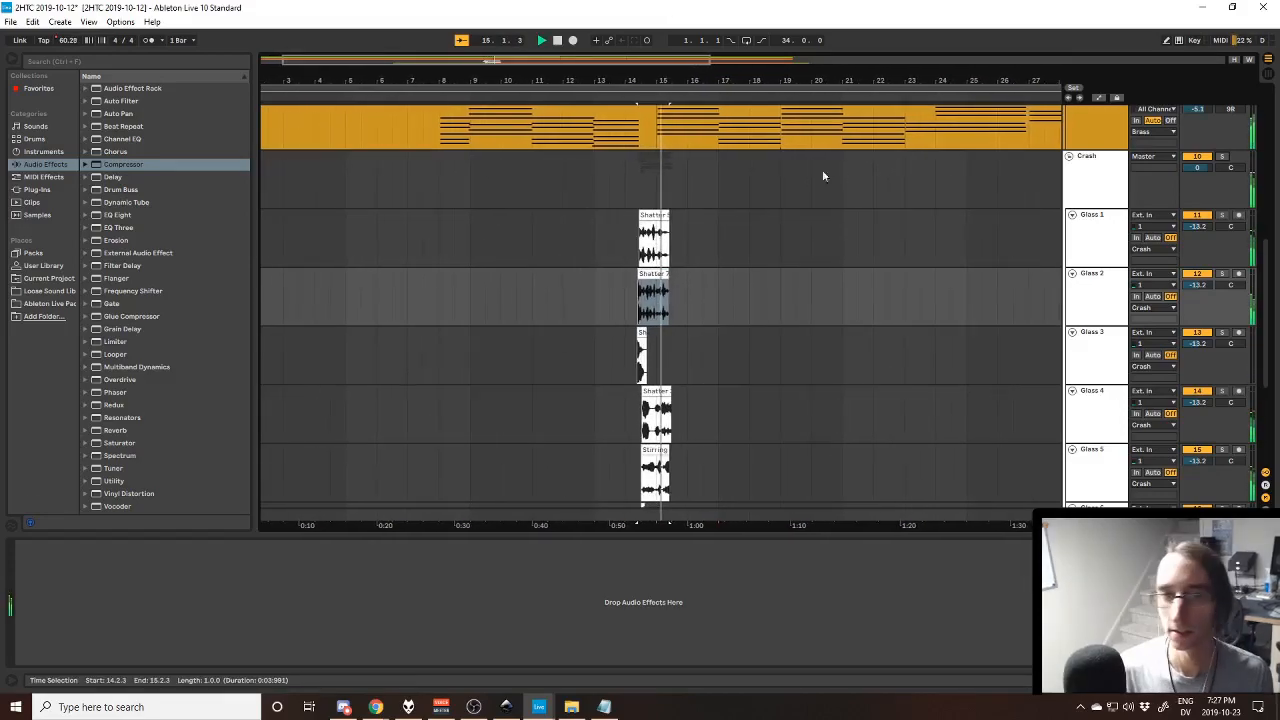
# - Stop playback, look over the string and brass tracks, fold the Crash group, and select the Bassoon clip from bar 15 to 23
pyautogui.scroll(3, 672, 193)
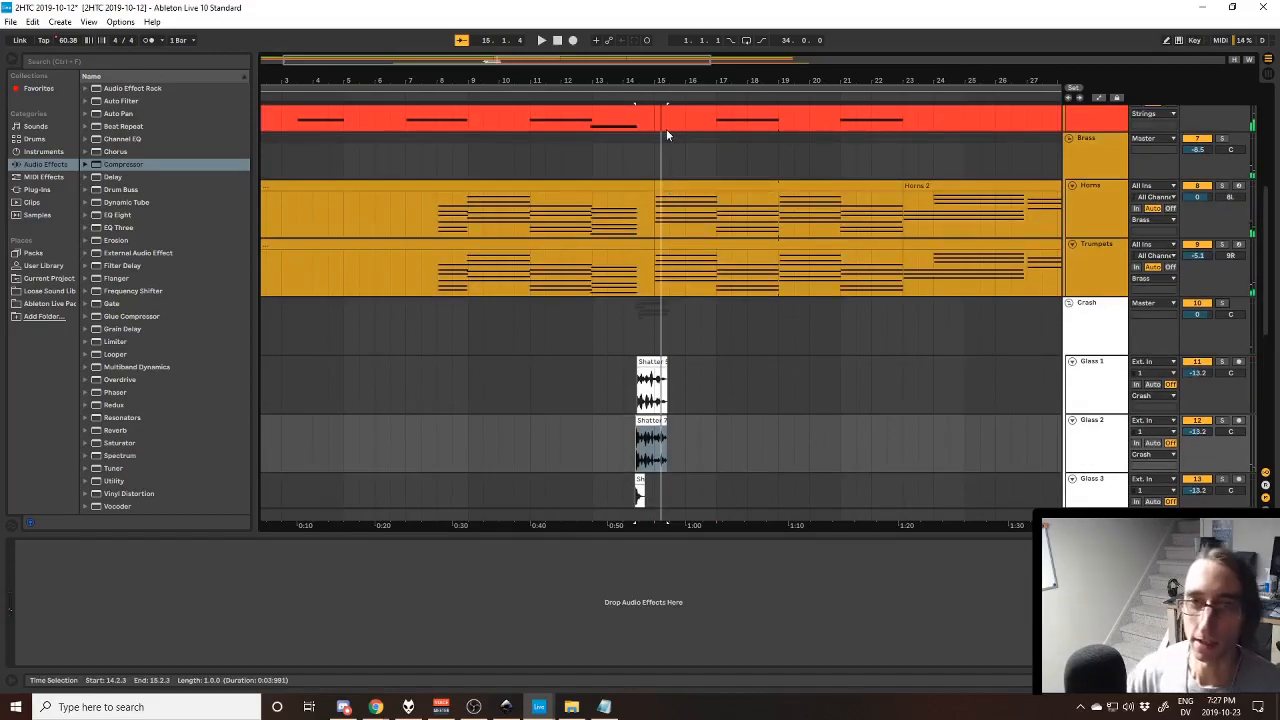
pyautogui.scroll(4, 672, 190)
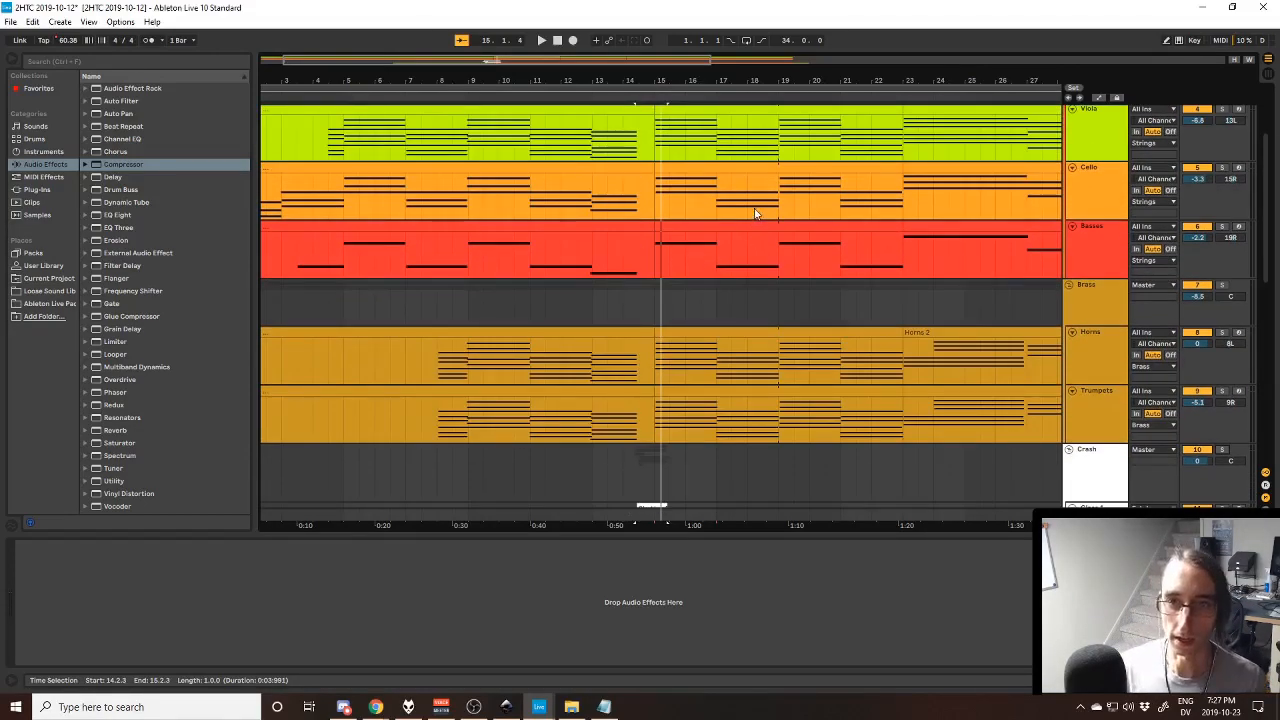
pyautogui.scroll(3, 742, 196)
pyautogui.scroll(-2, 1034, 376)
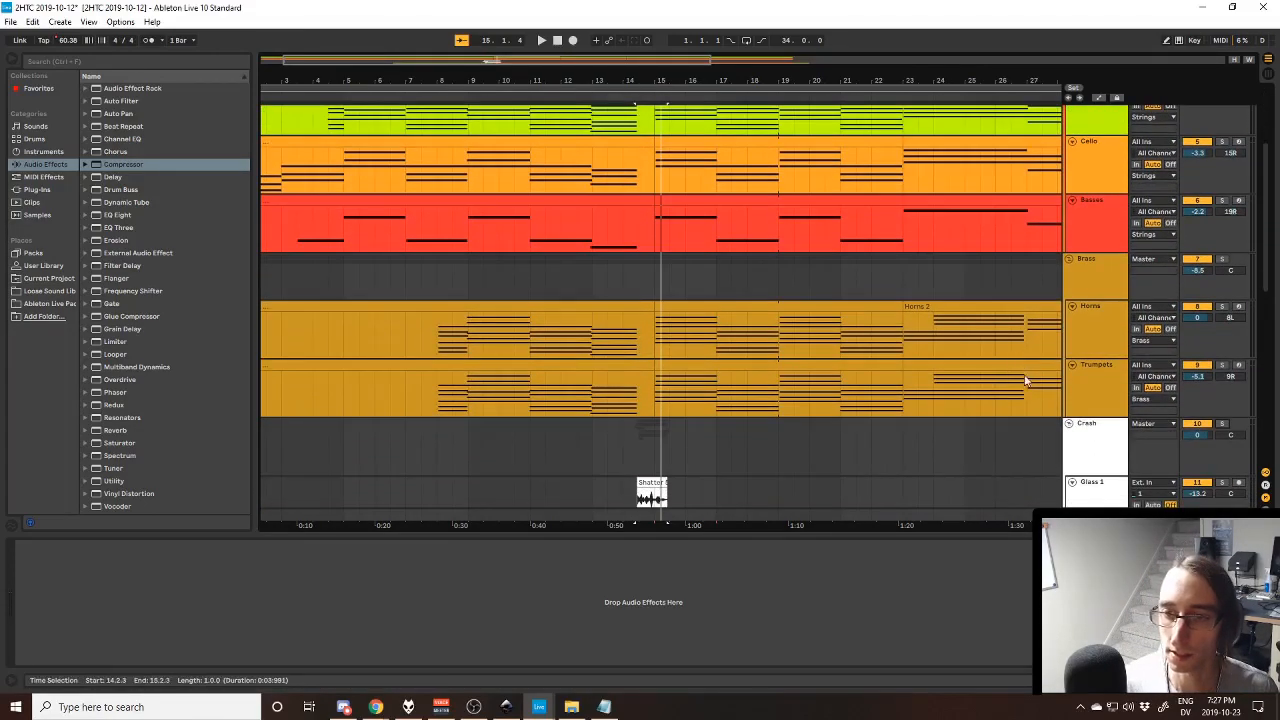
pyautogui.scroll(-2, 1051, 423)
pyautogui.scroll(-2, 1051, 423)
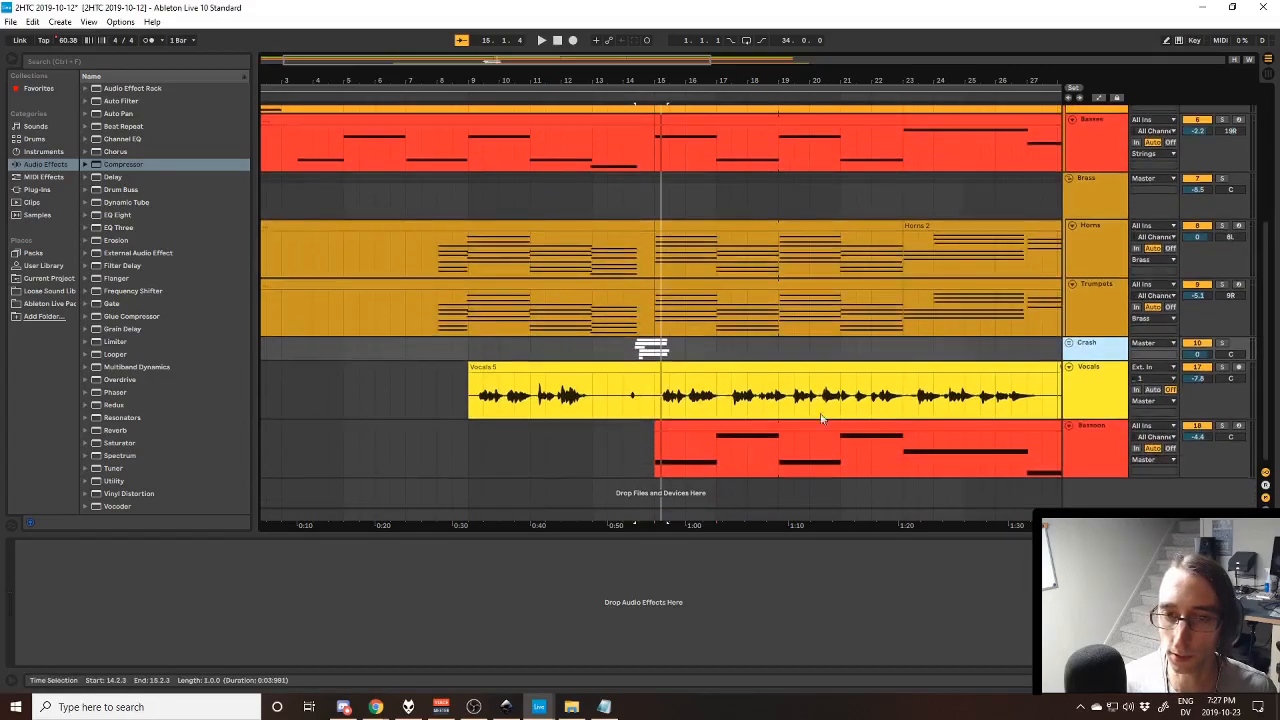
pyautogui.click(697, 430)
# - Point out bars 15 to 23 by selecting that clip on the Basses track and on the Violin track
pyautogui.scroll(5, 737, 285)
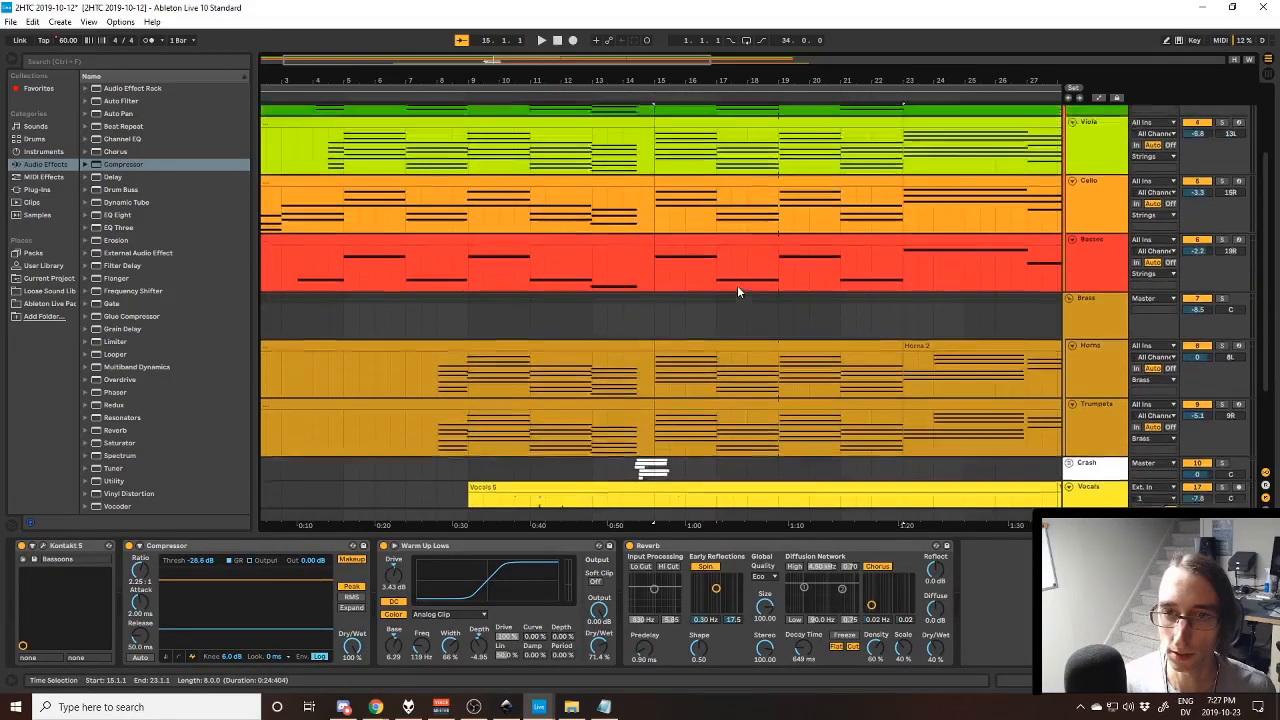
pyautogui.click(693, 302)
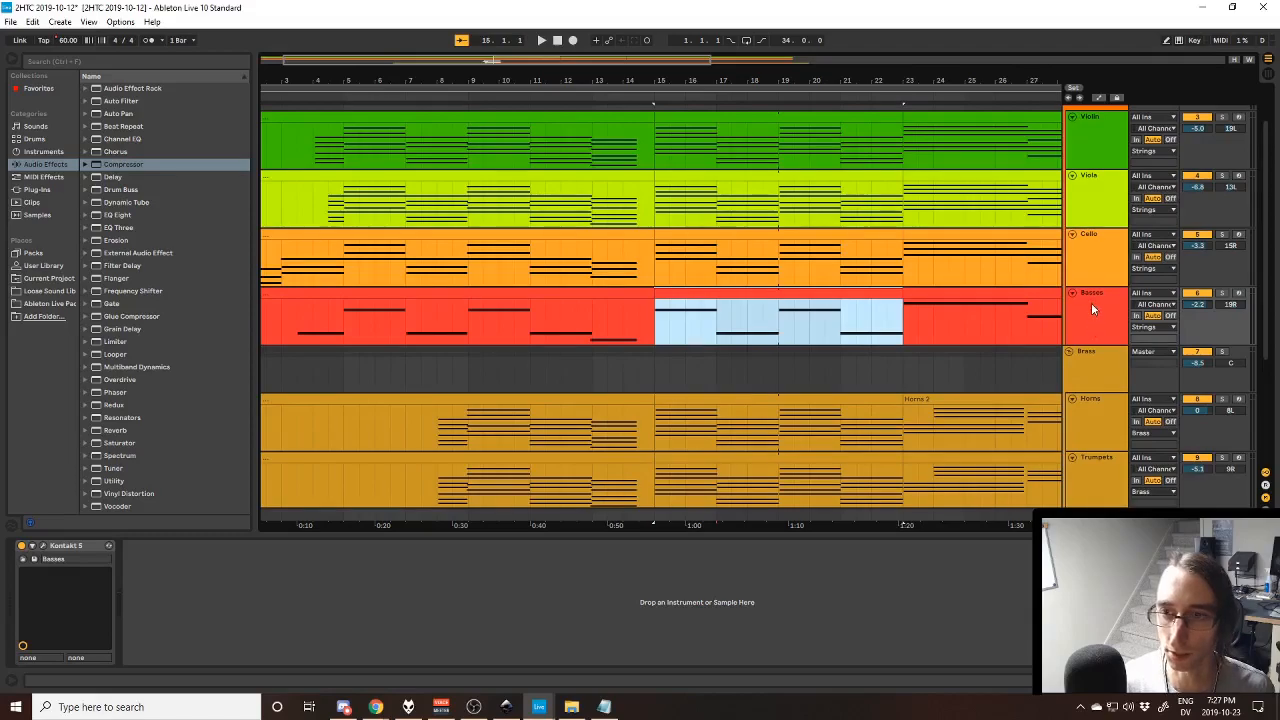
pyautogui.scroll(2, 1091, 302)
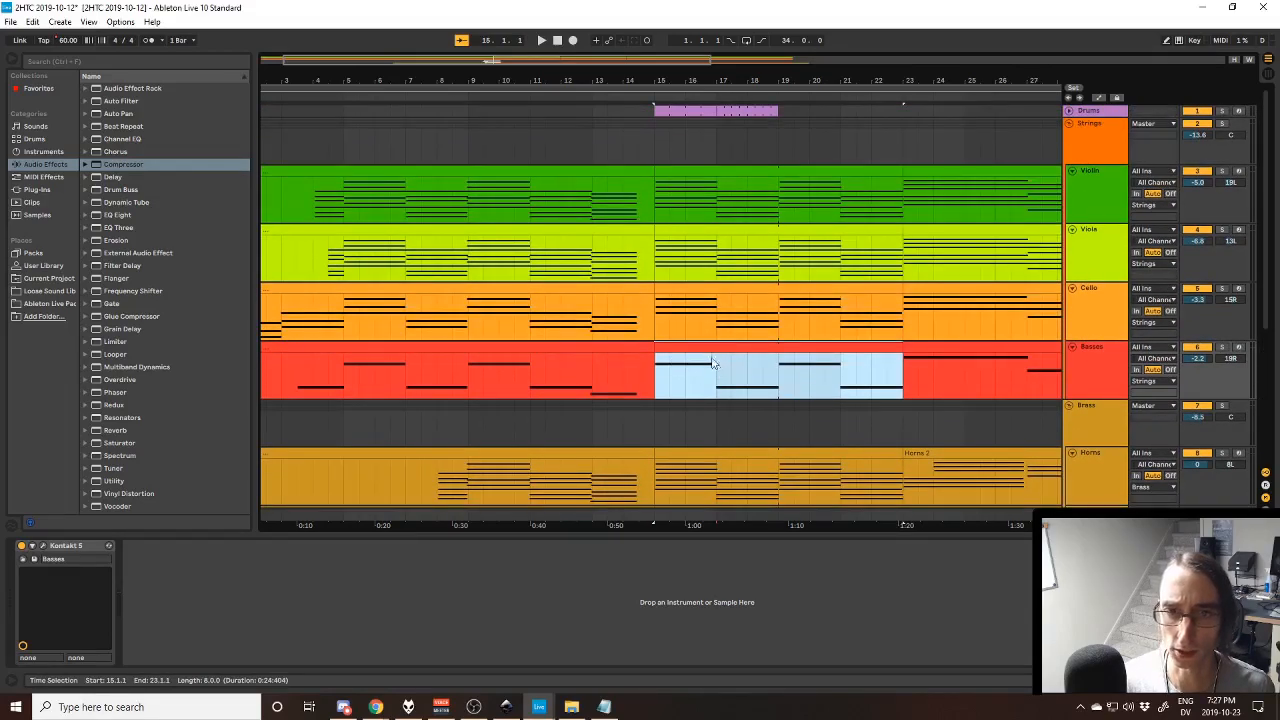
pyautogui.click(743, 218)
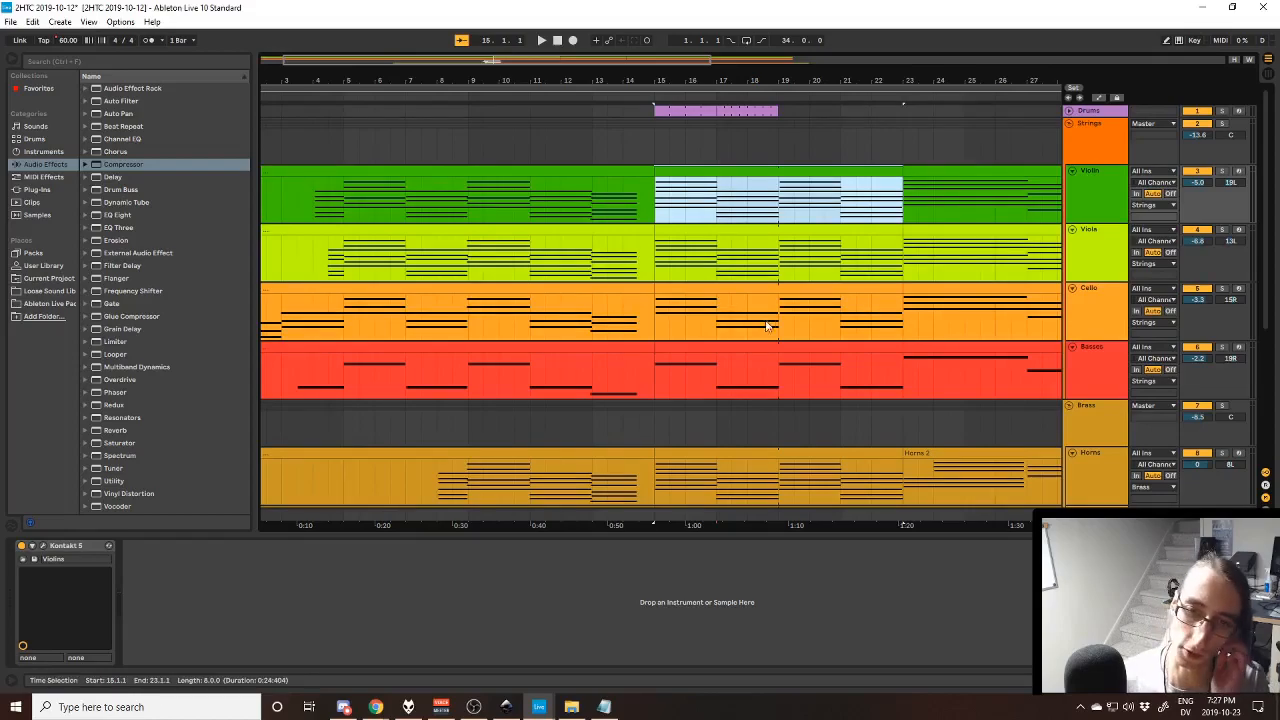
# - Select the Trumpets clip from bar 15 to 23, and play the song from bar 15 with the insert marker on the Vocals track
pyautogui.scroll(-2, 768, 323)
pyautogui.click(766, 391)
pyautogui.press('Down')
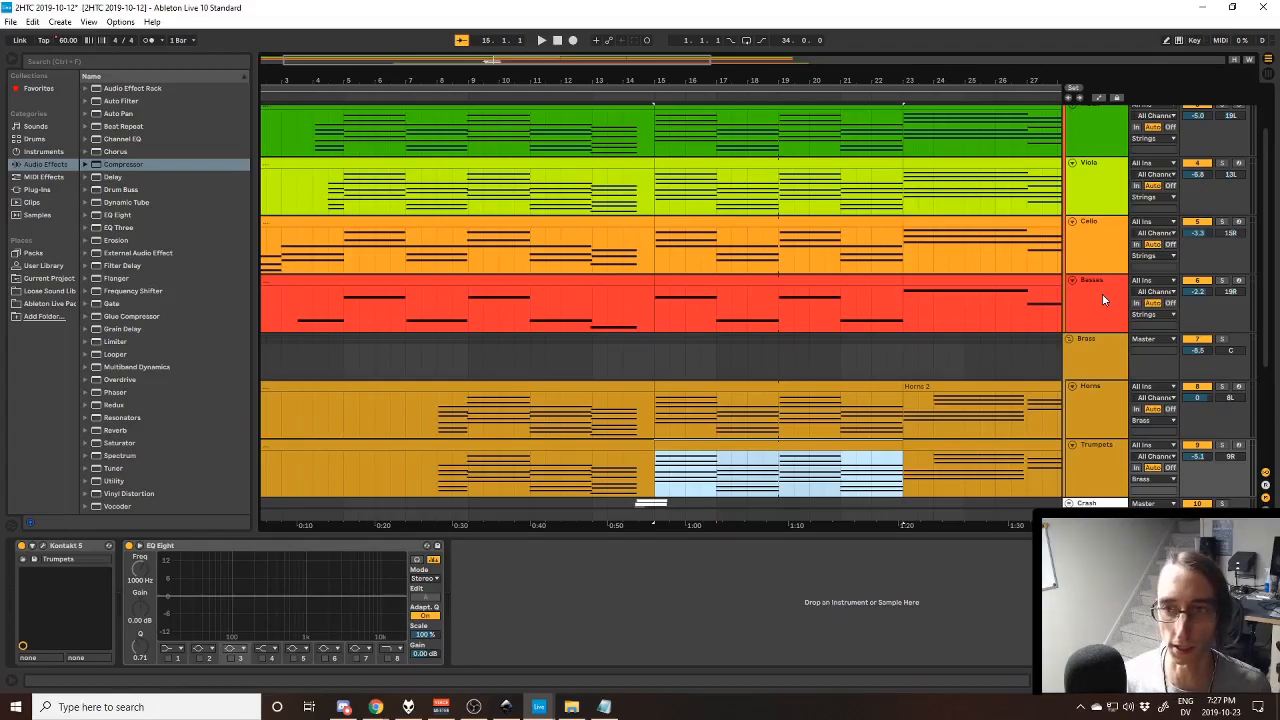
pyautogui.scroll(-4, 1012, 294)
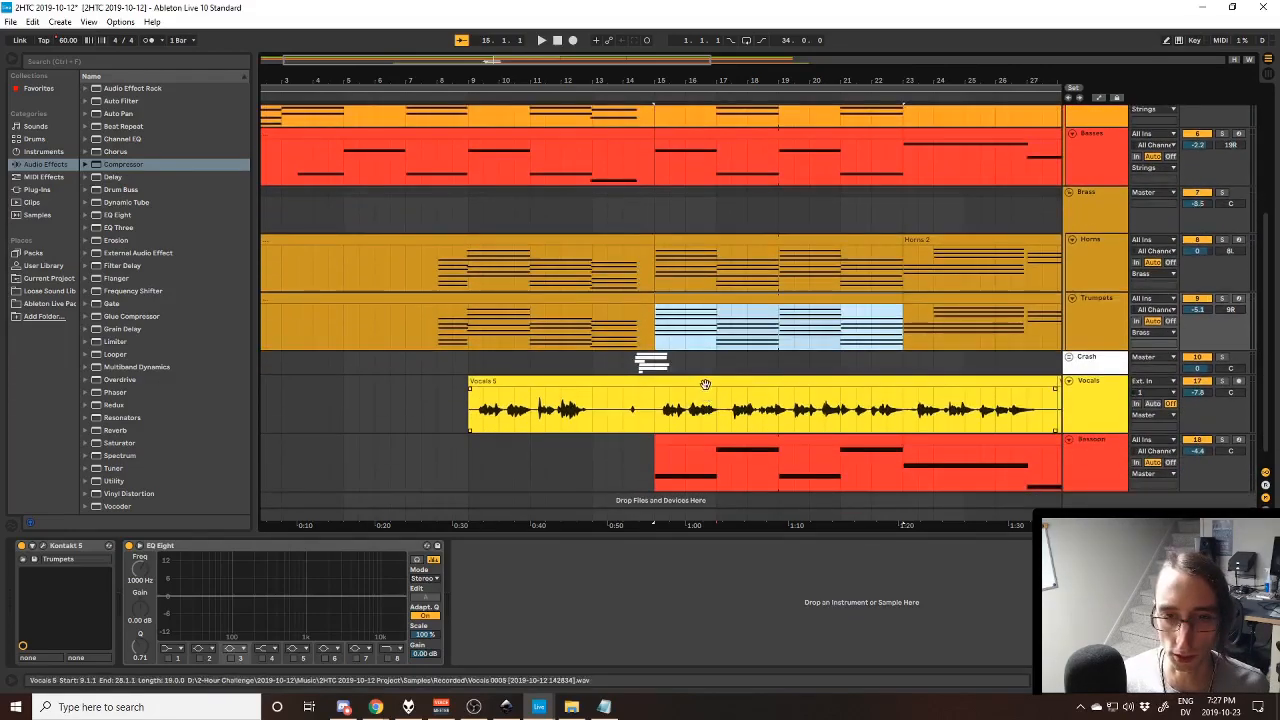
pyautogui.click(645, 416)
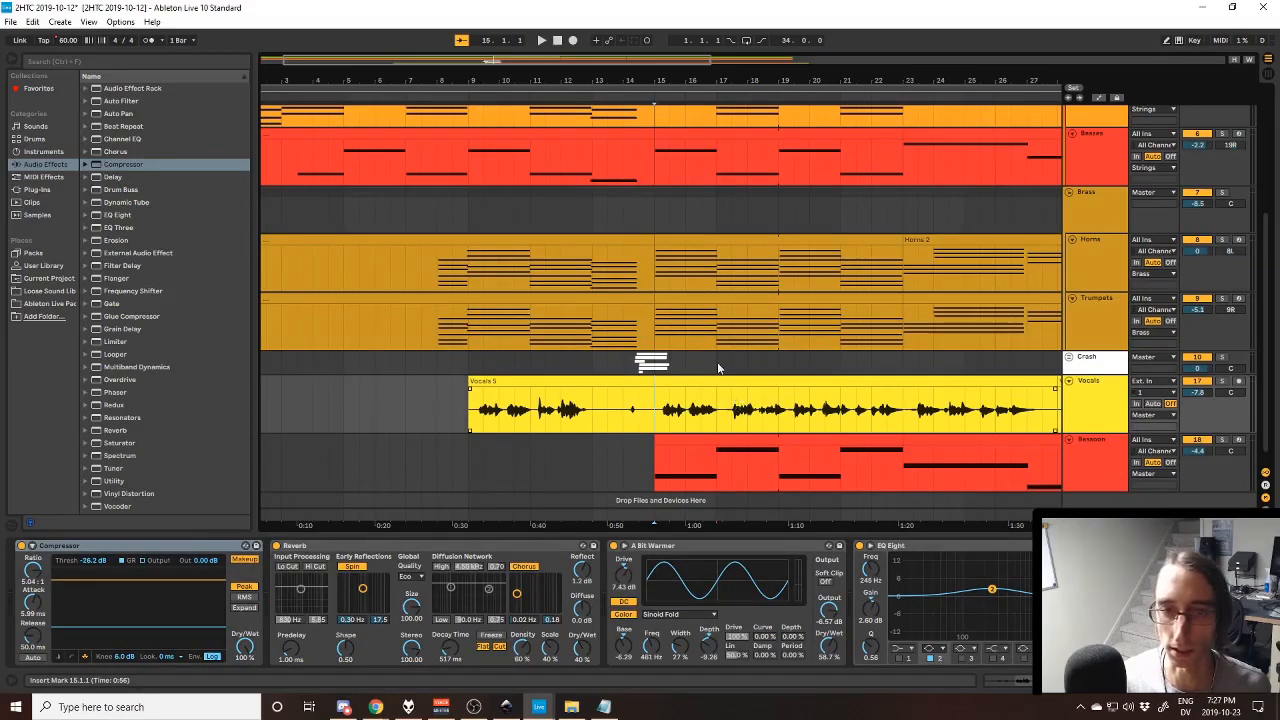
pyautogui.press('space')
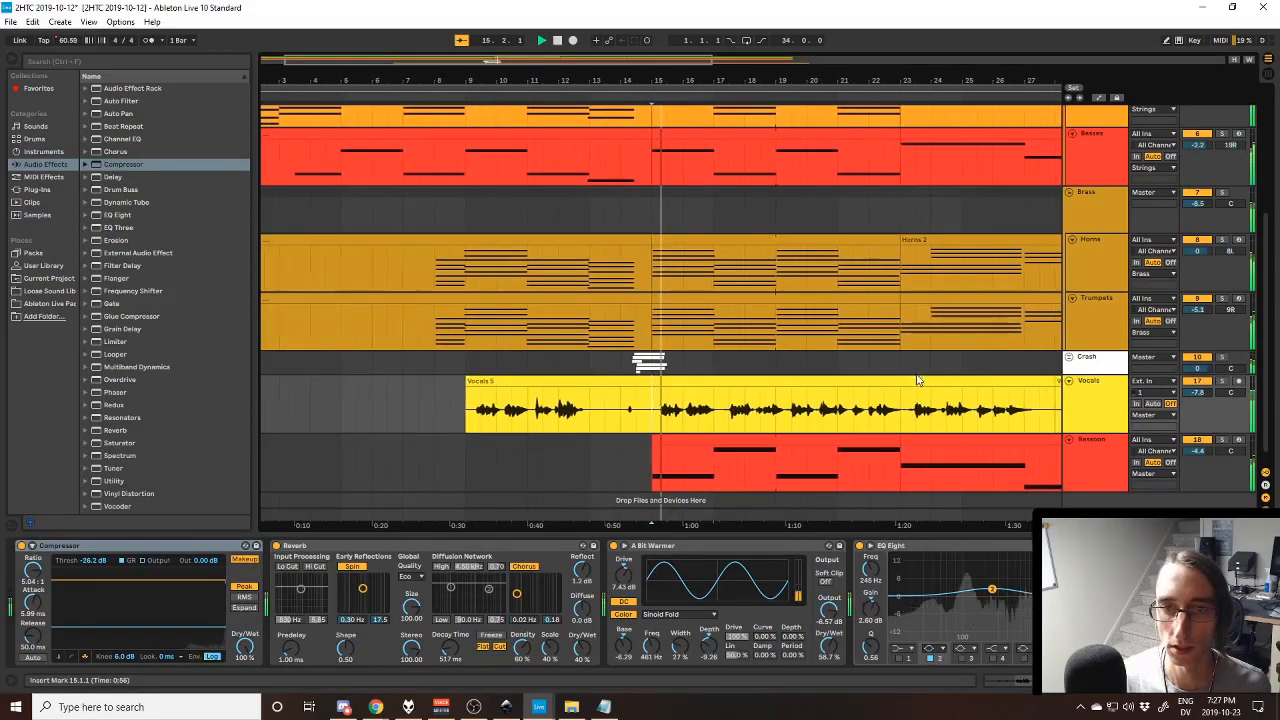
# - Select the Bassoon clip from bar 15 to 23, solo that track, and play it from bar 15 and from bar 17
pyautogui.scroll(-1, 757, 417)
pyautogui.click(751, 424)
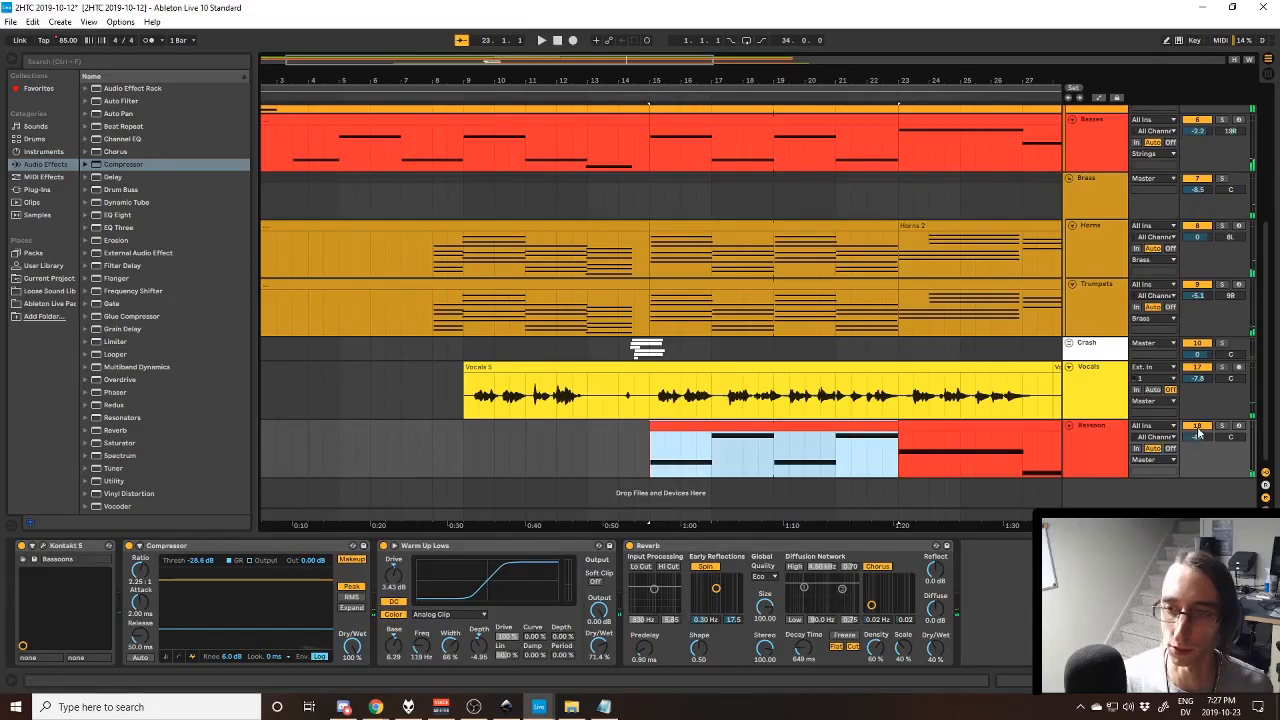
pyautogui.click(1222, 428)
pyautogui.press('space')
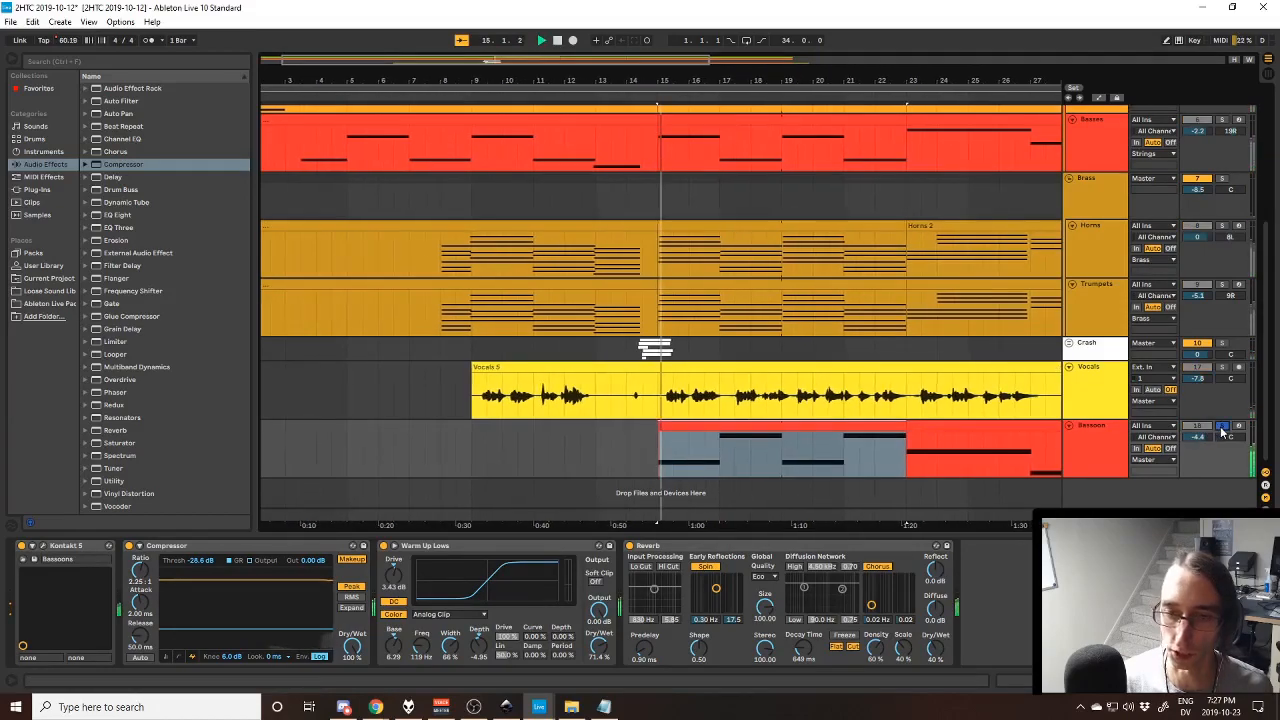
pyautogui.click(724, 462)
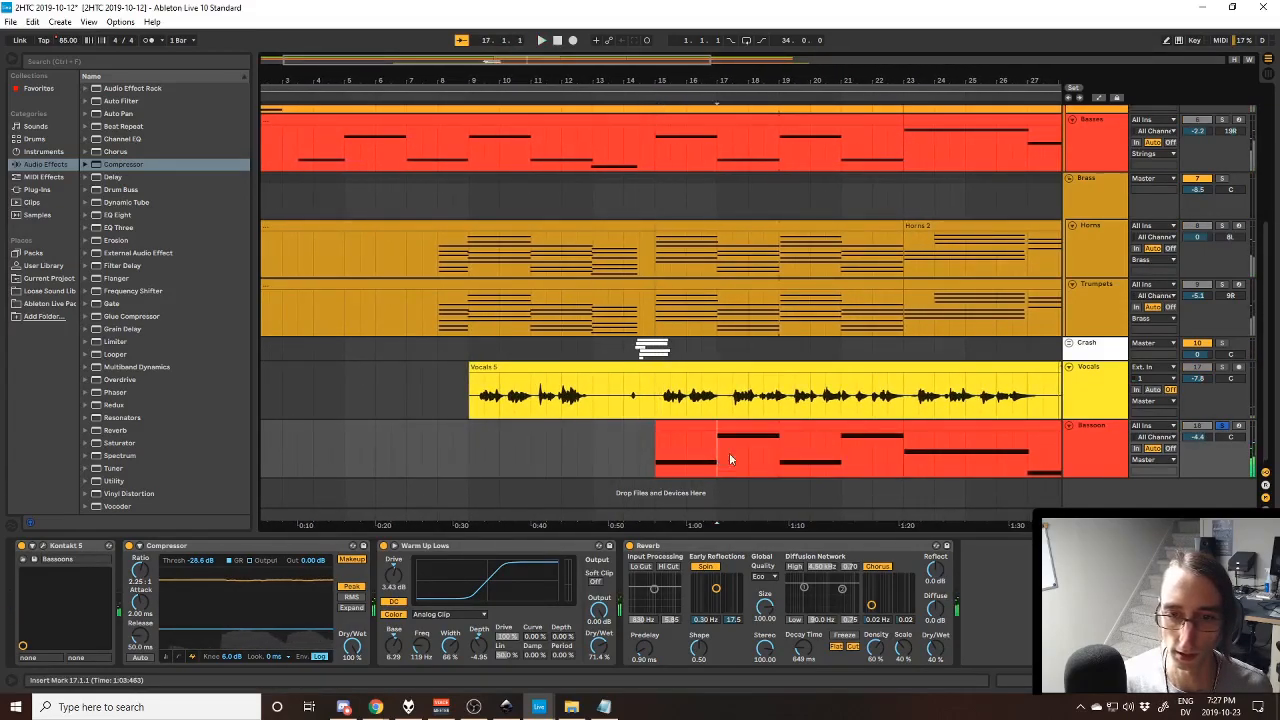
pyautogui.press('space')
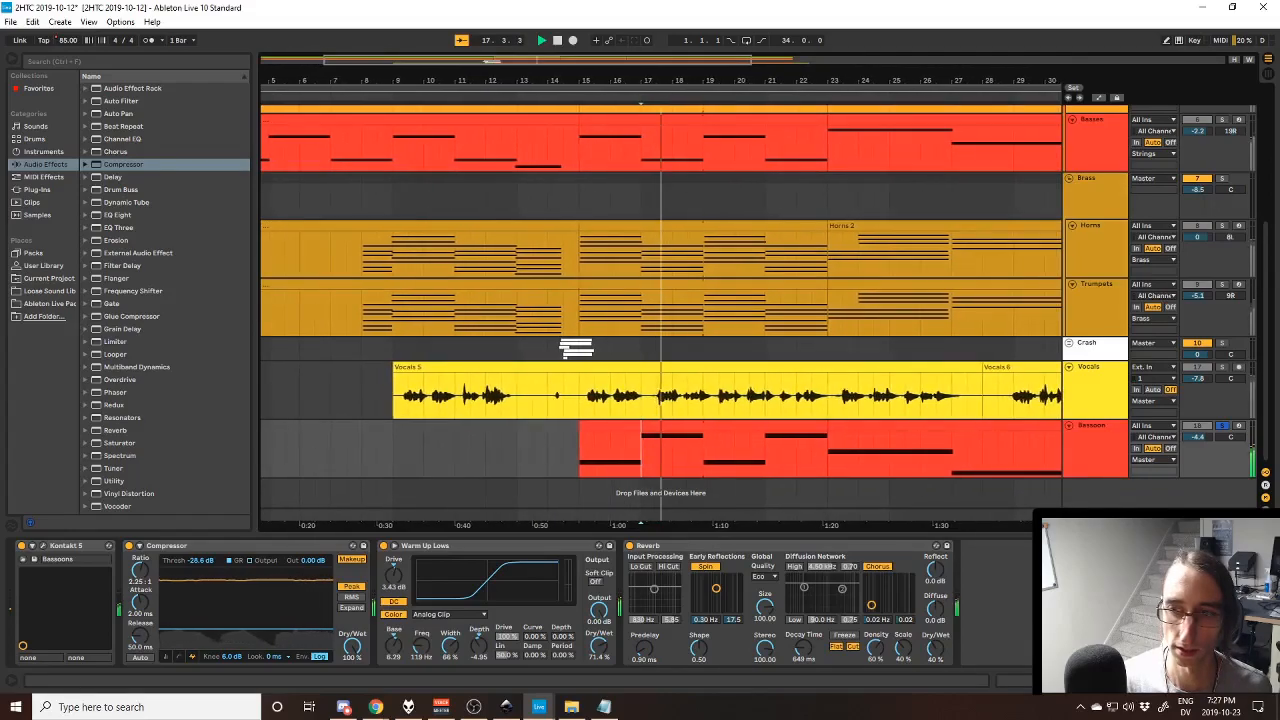
# - Set the insert marker at bar 15 on the Vocals track, highlight the second verse in the Notepad lyrics, and return to Ableton Live
pyautogui.scroll(3, 619, 432)
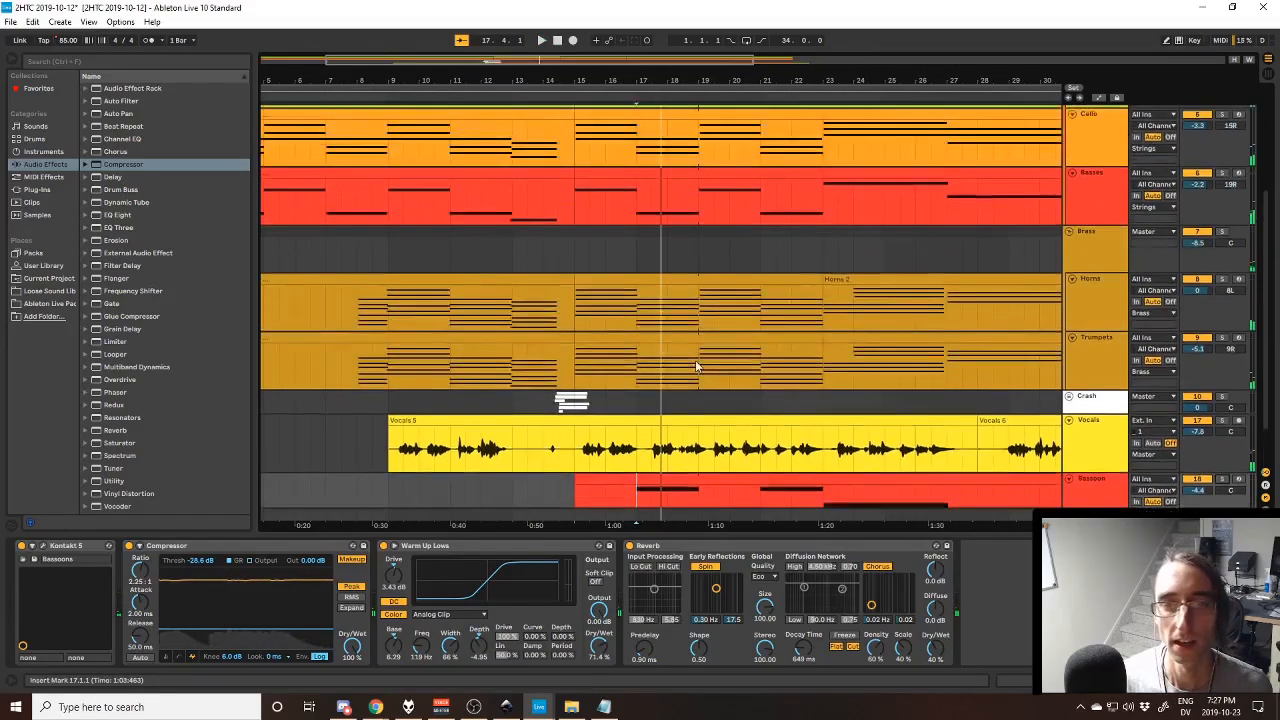
pyautogui.click(576, 470)
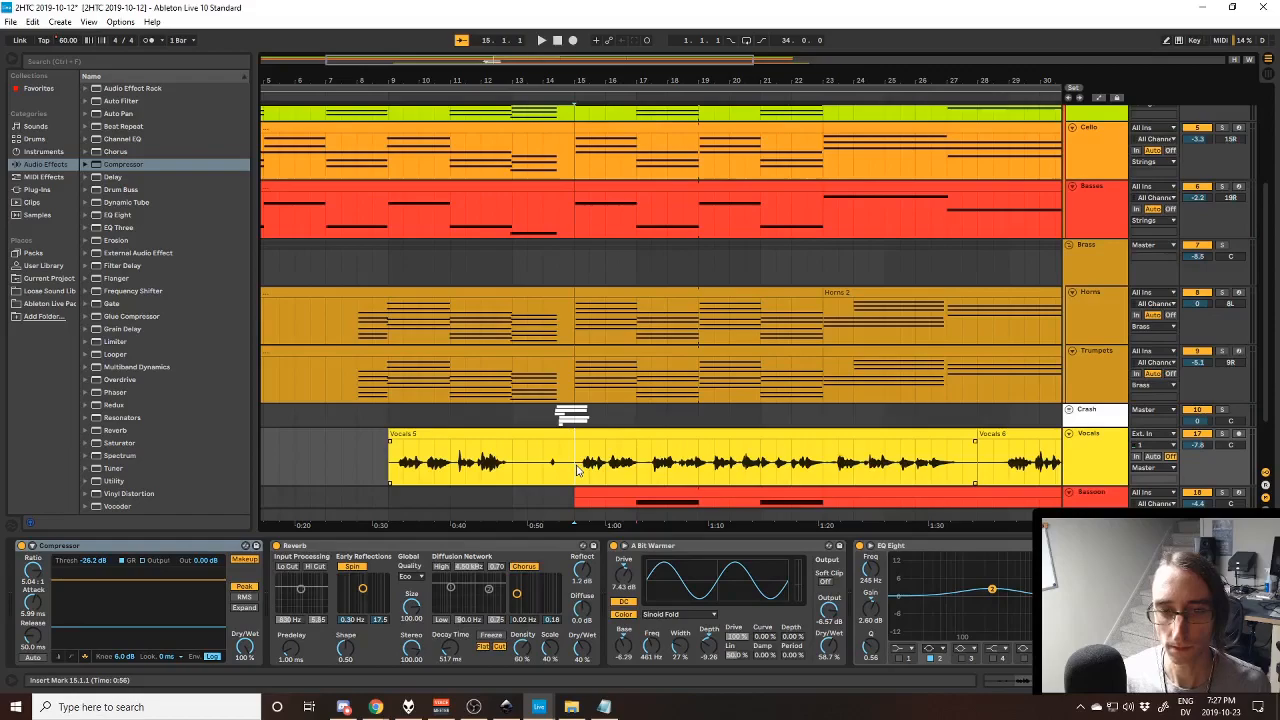
pyautogui.hotkey('alt', 'Tab')
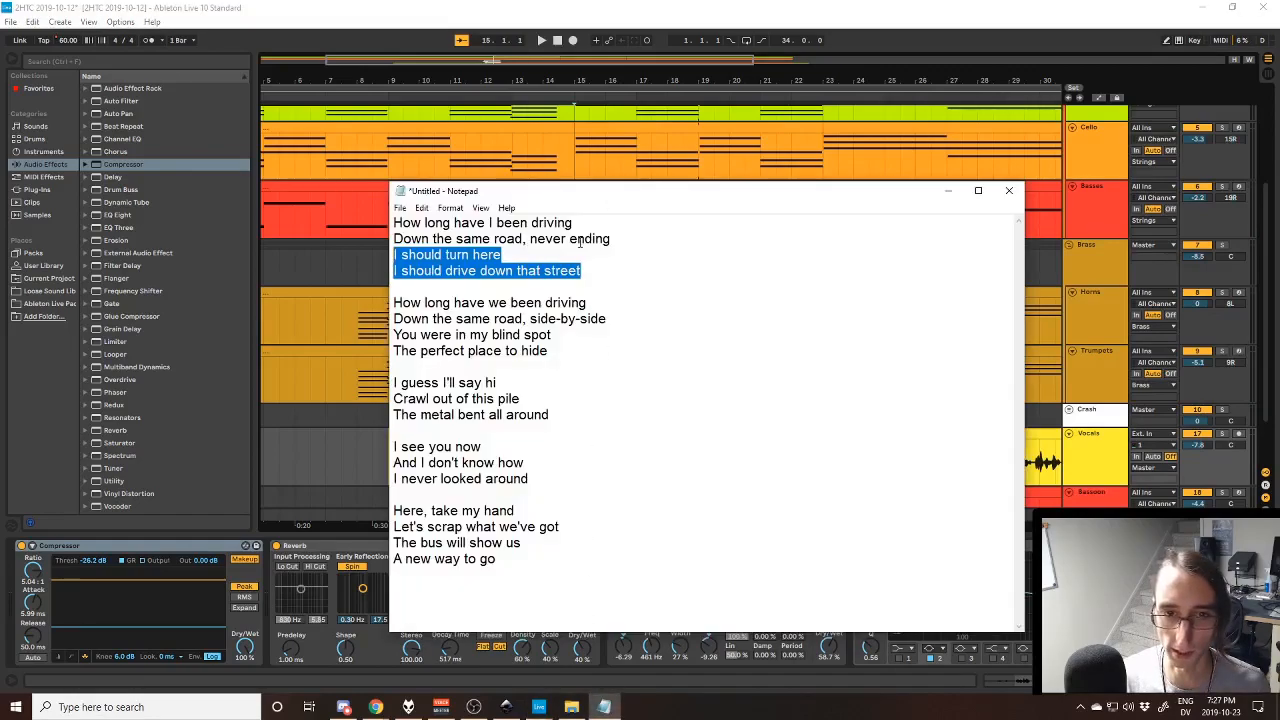
pyautogui.moveTo(605, 355); pyautogui.dragTo(391, 283)
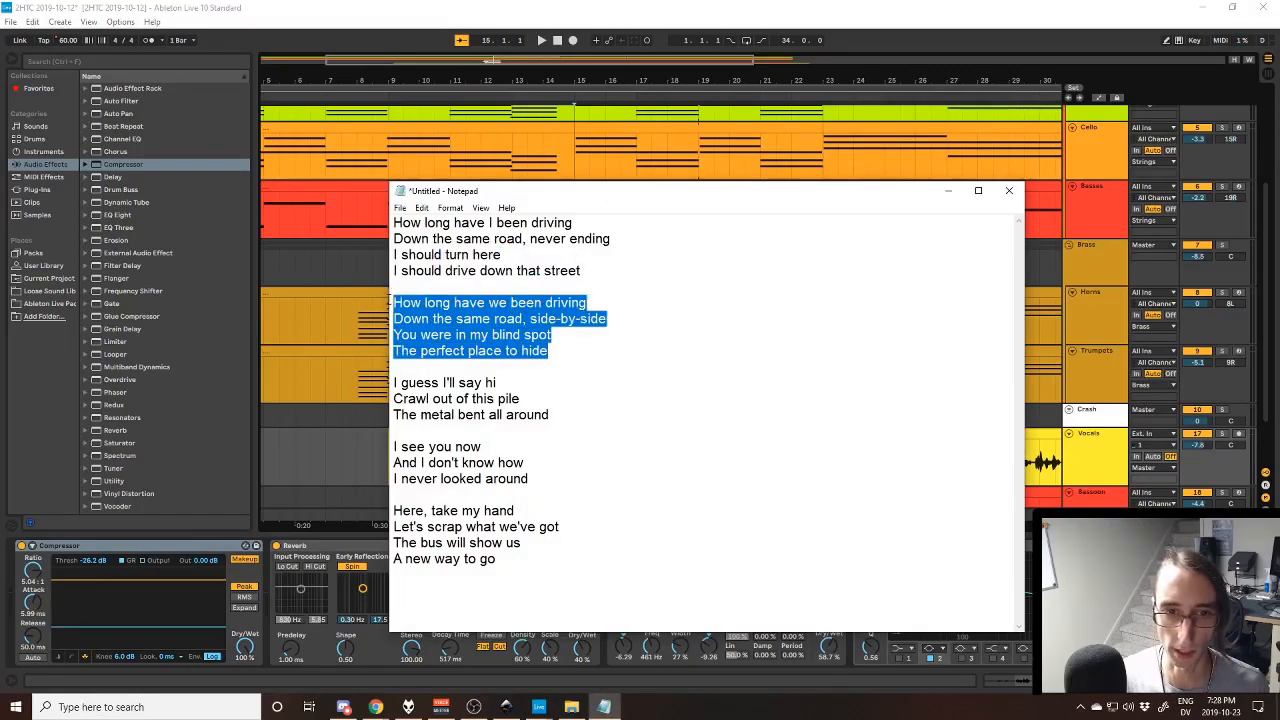
pyautogui.click(613, 6)
# - Fold the Strings and Brass groups and the Vocals and Bassoon tracks to compact the arrangement
pyautogui.scroll(3, 612, 345)
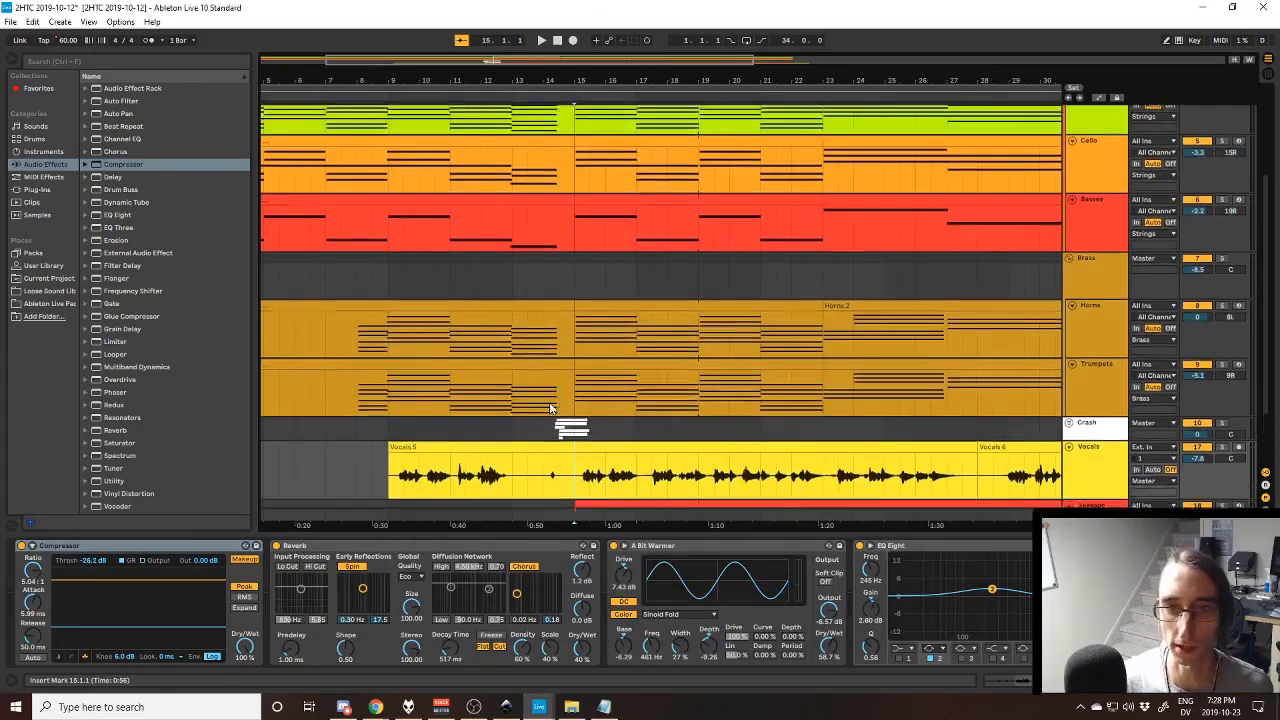
pyautogui.scroll(-2, 610, 345)
pyautogui.scroll(3, 625, 360)
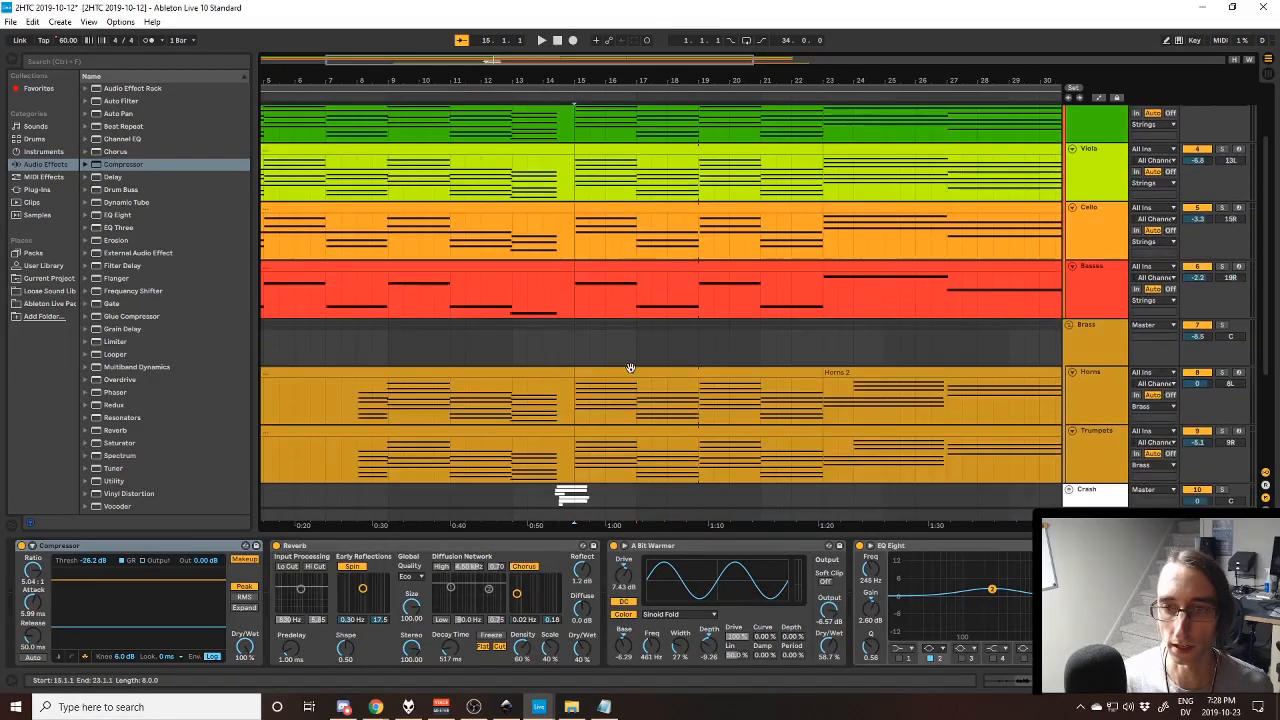
pyautogui.scroll(1, 632, 368)
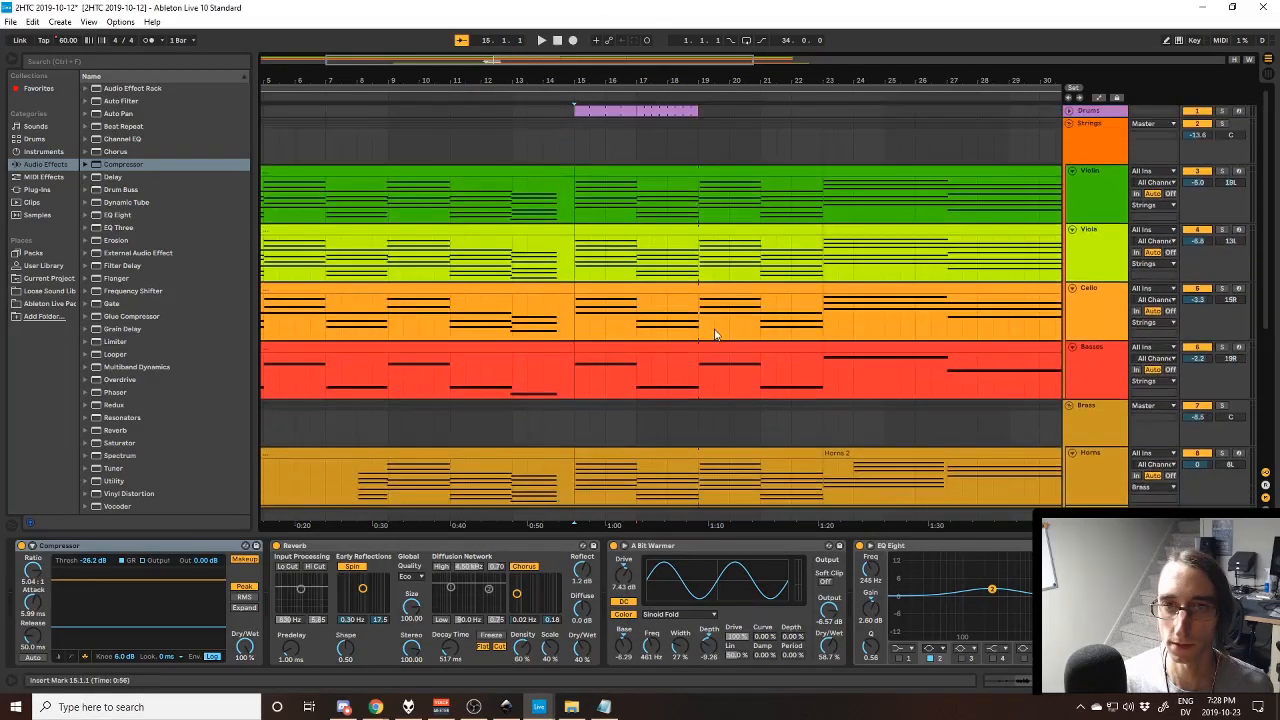
pyautogui.click(1069, 123)
pyautogui.click(1069, 136)
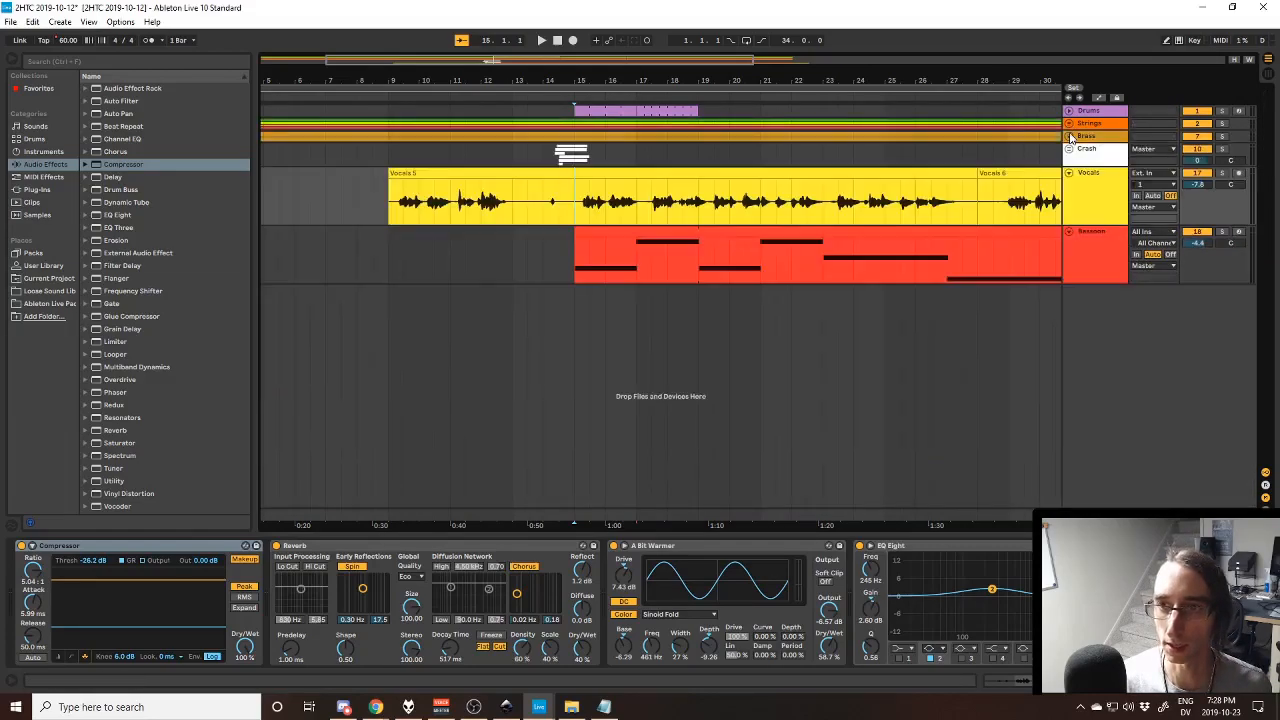
pyautogui.click(1069, 173)
pyautogui.click(1069, 186)
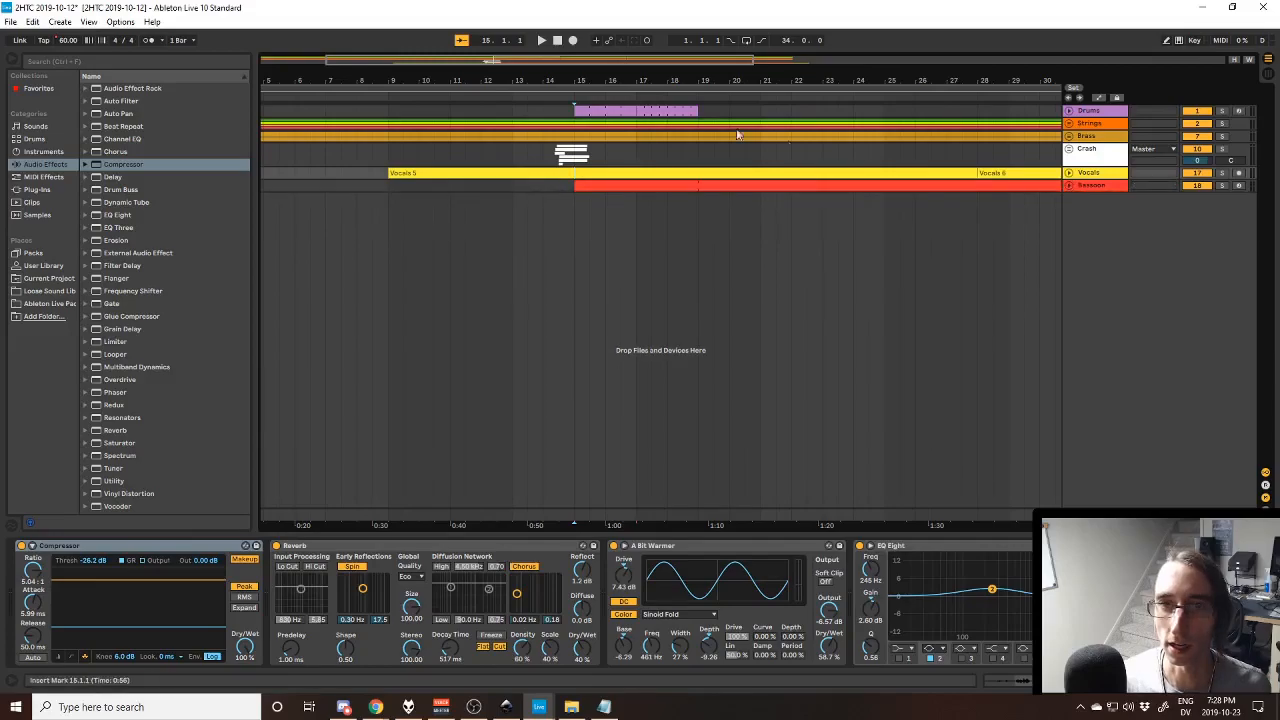
# - Unfold the Drums track, play its bar 15 to 17 clip soloed with the EZdrummer window open, and close that window
pyautogui.click(1069, 111)
pyautogui.click(1105, 132)
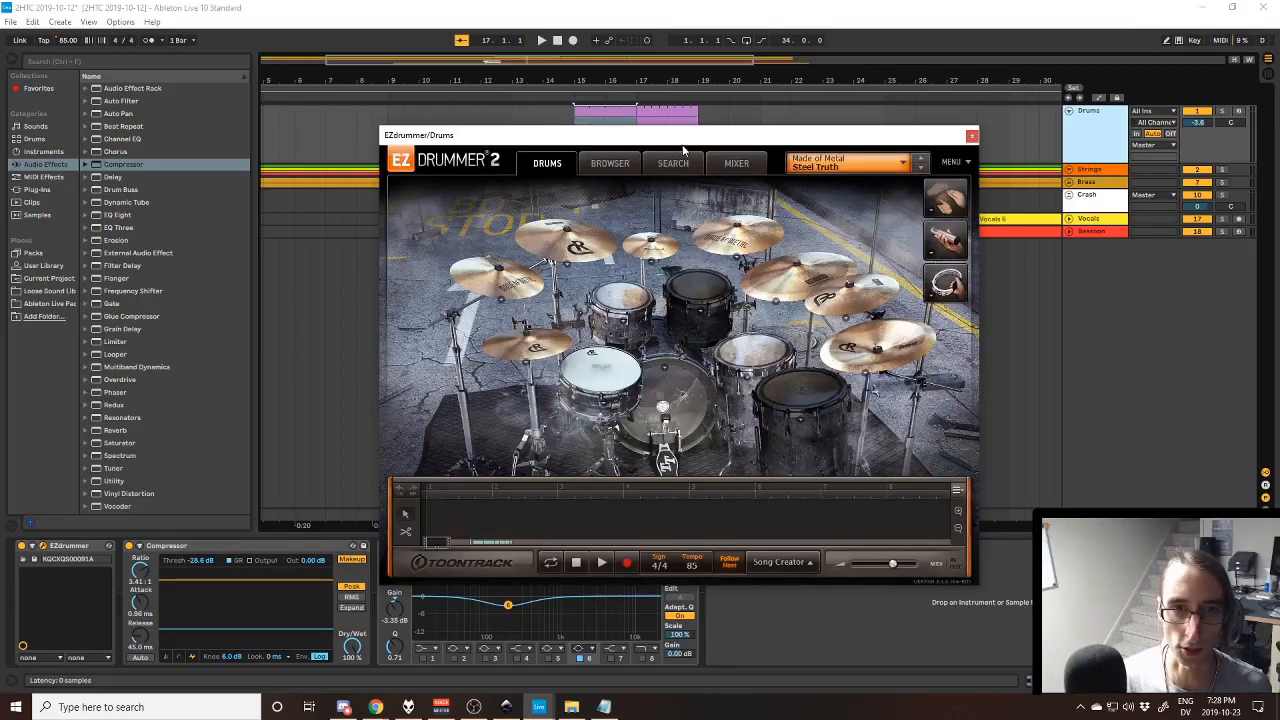
pyautogui.moveTo(683, 146); pyautogui.dragTo(687, 217)
pyautogui.press('space')
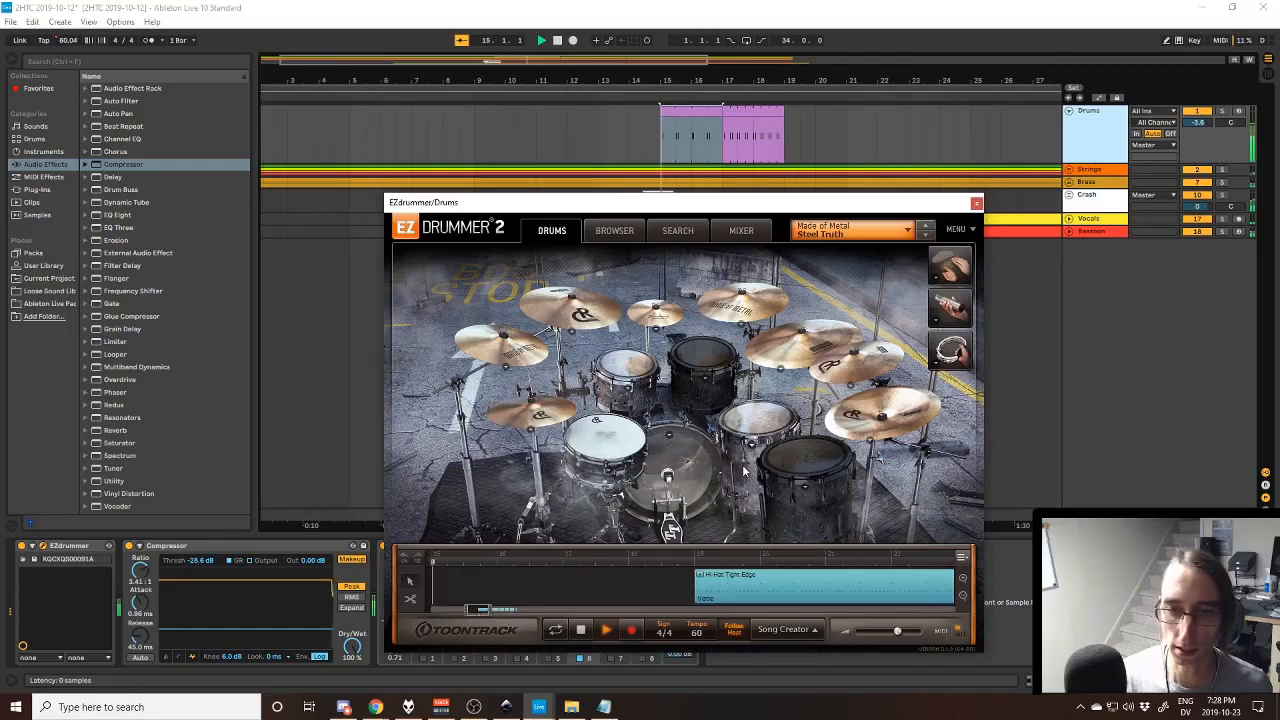
pyautogui.click(1221, 111)
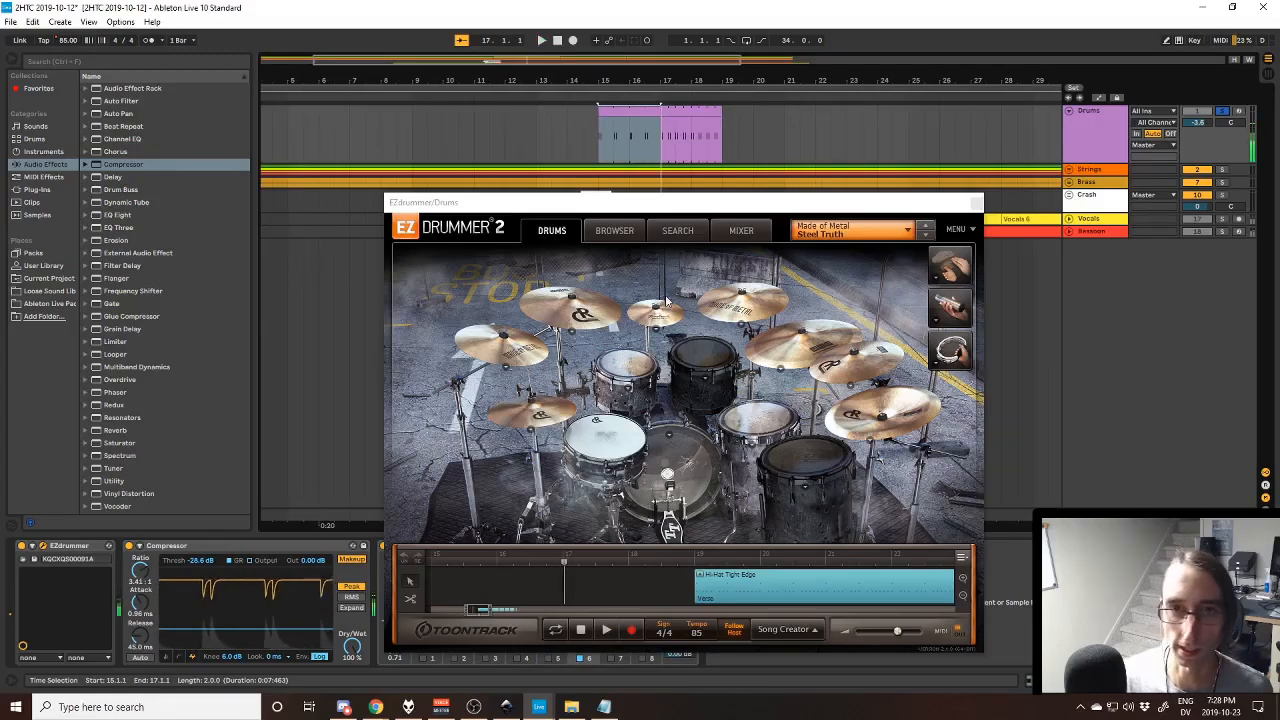
pyautogui.moveTo(790, 200); pyautogui.dragTo(796, 139)
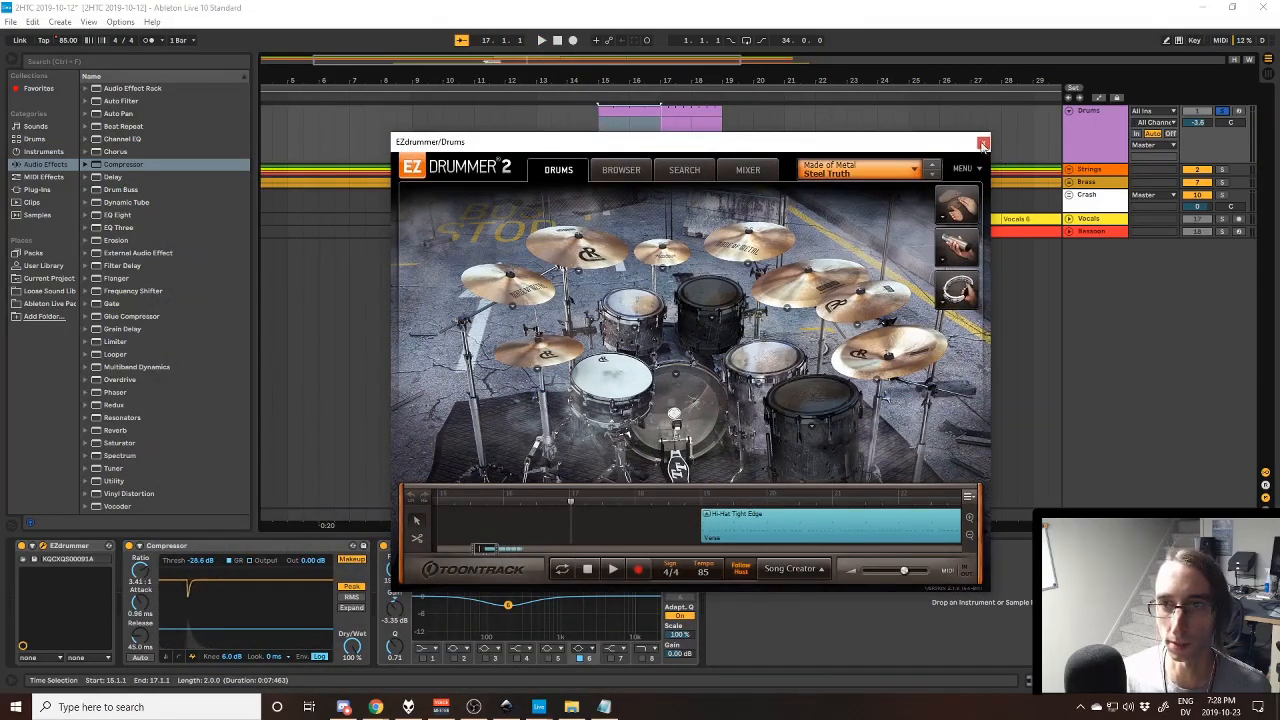
pyautogui.click(983, 145)
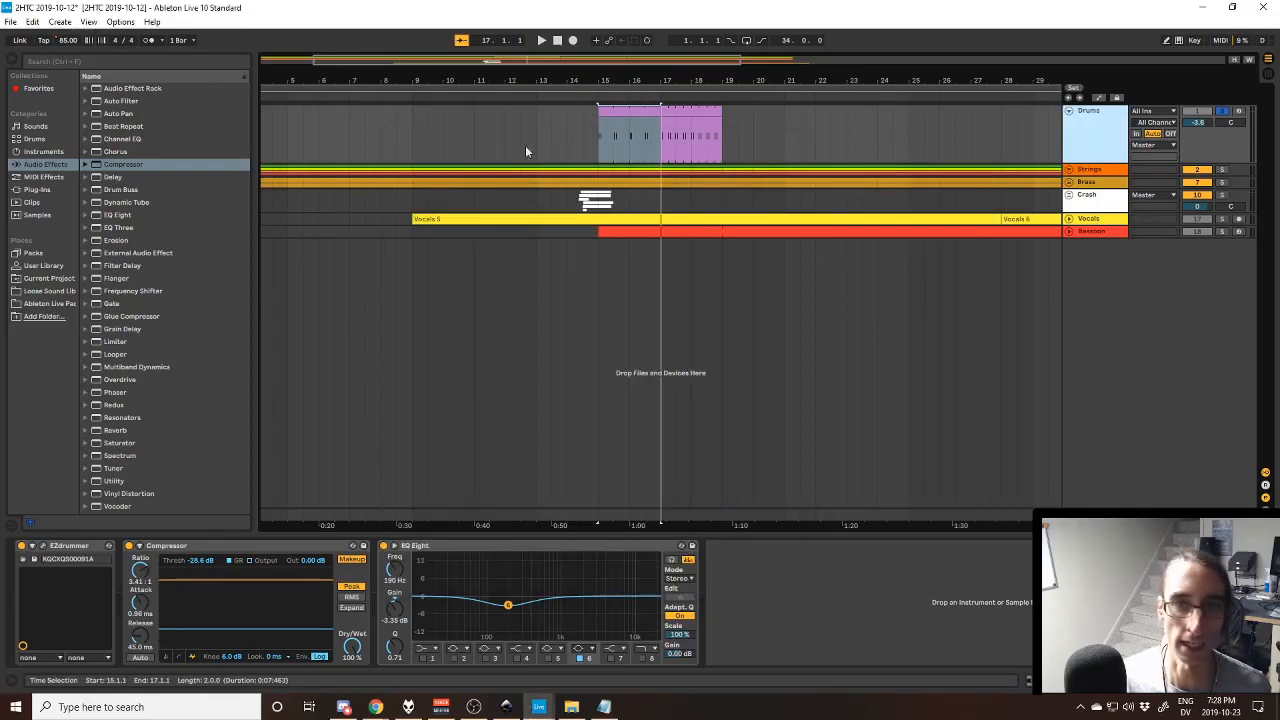
# - Unfold the Master track, show its Song Tempo automation, and play the tempo ramp from bar 15
pyautogui.click(1069, 514)
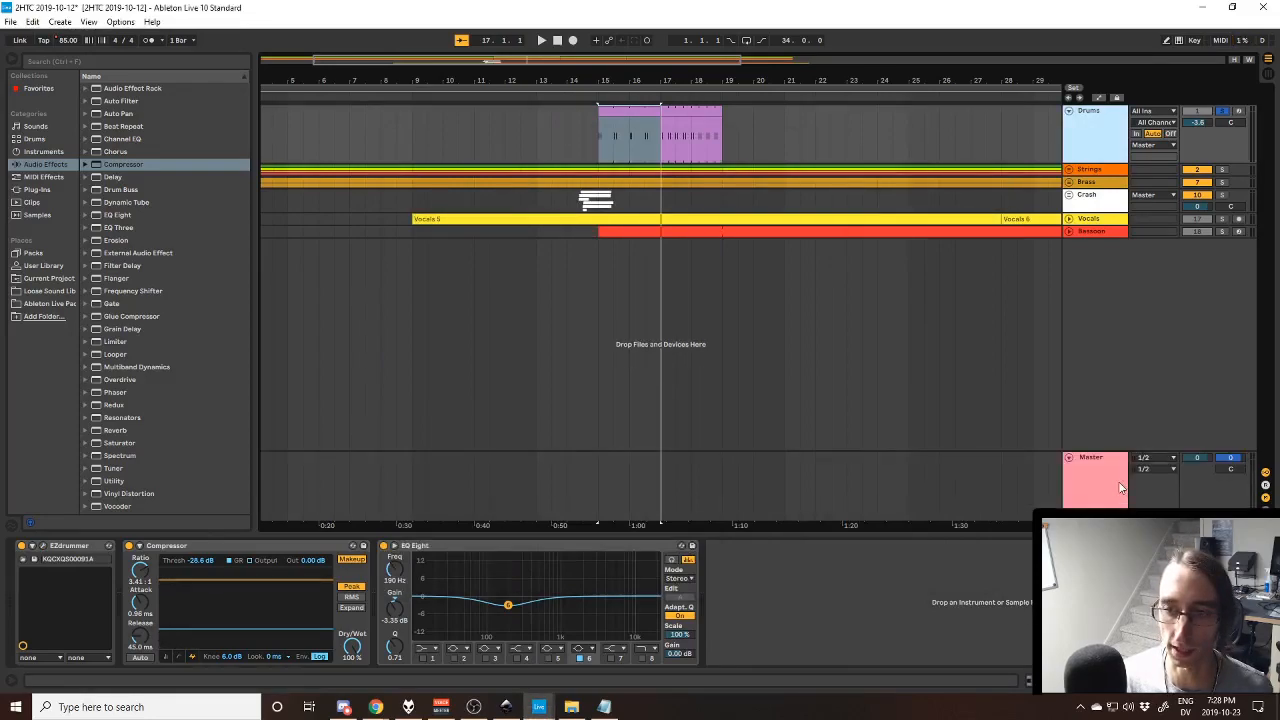
pyautogui.click(1120, 484)
pyautogui.click(65, 41)
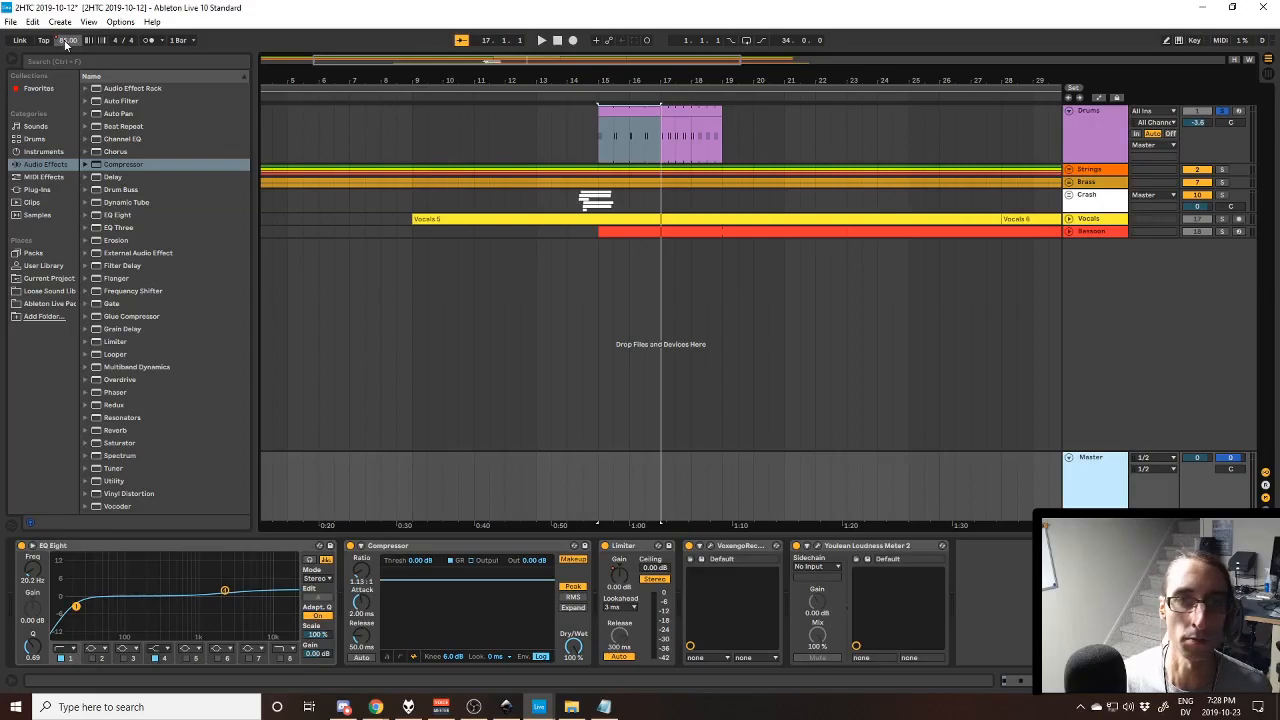
pyautogui.click(629, 490)
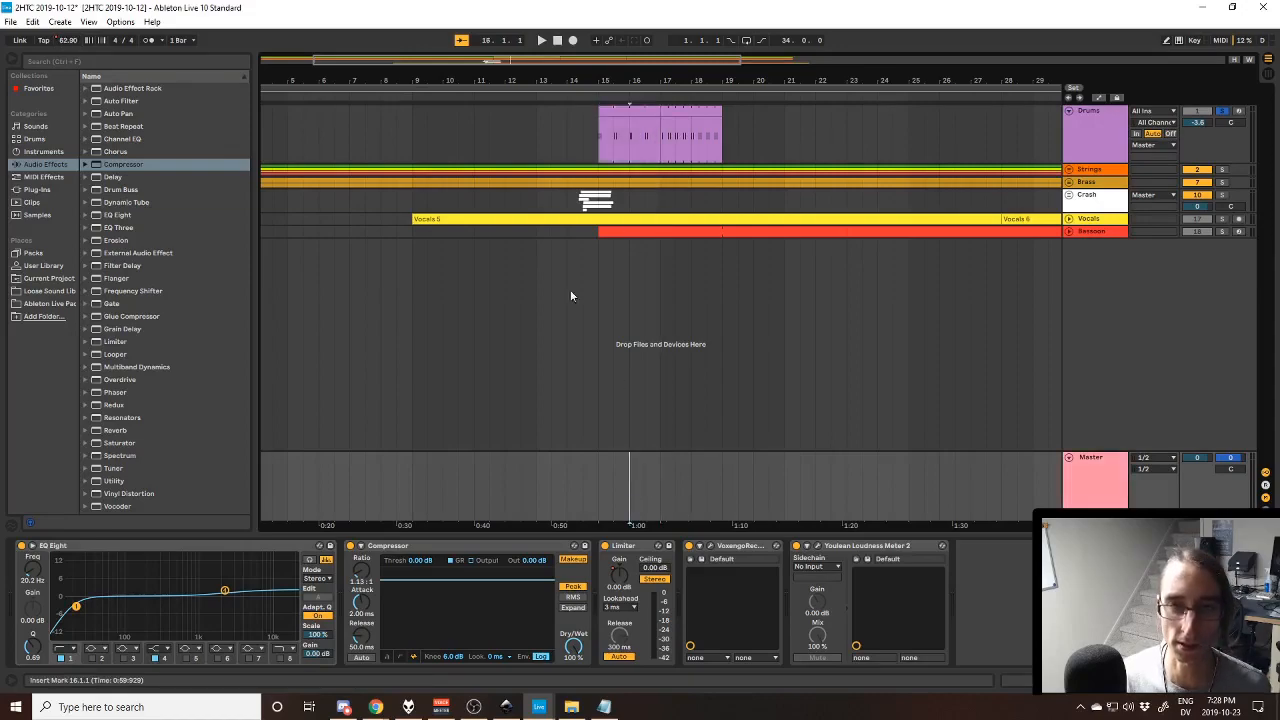
pyautogui.press('a')
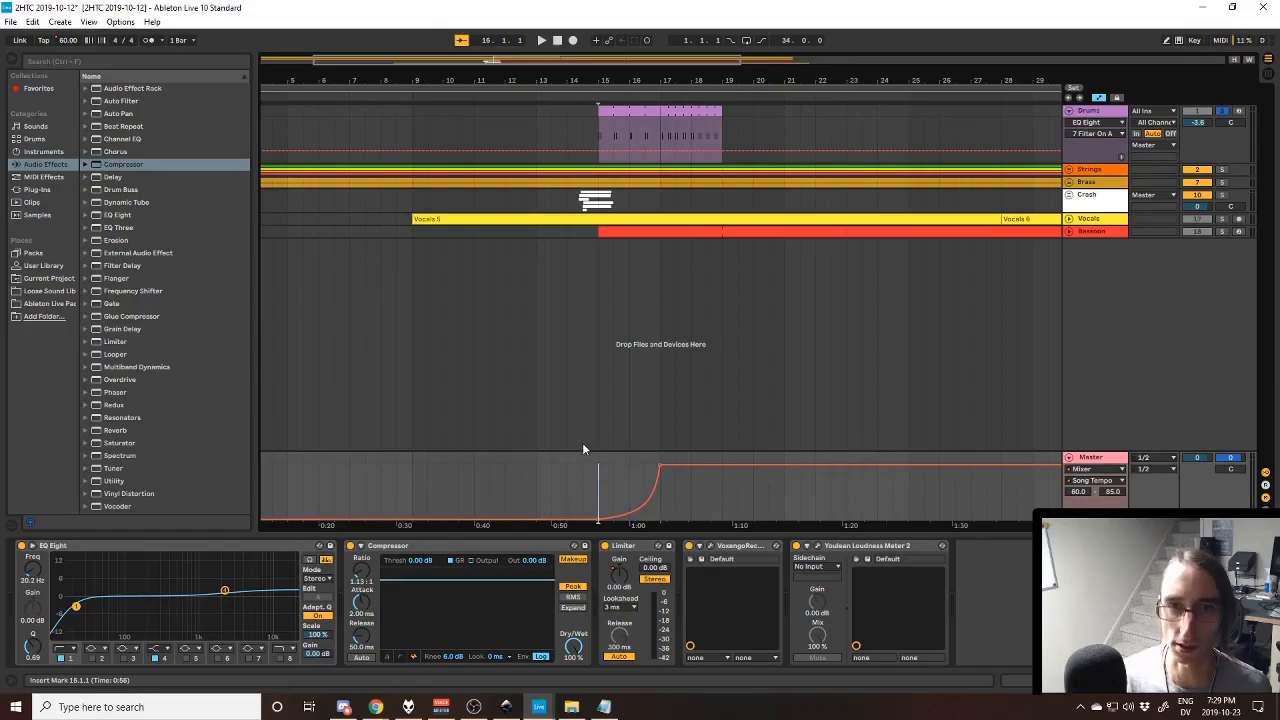
pyautogui.press('space')
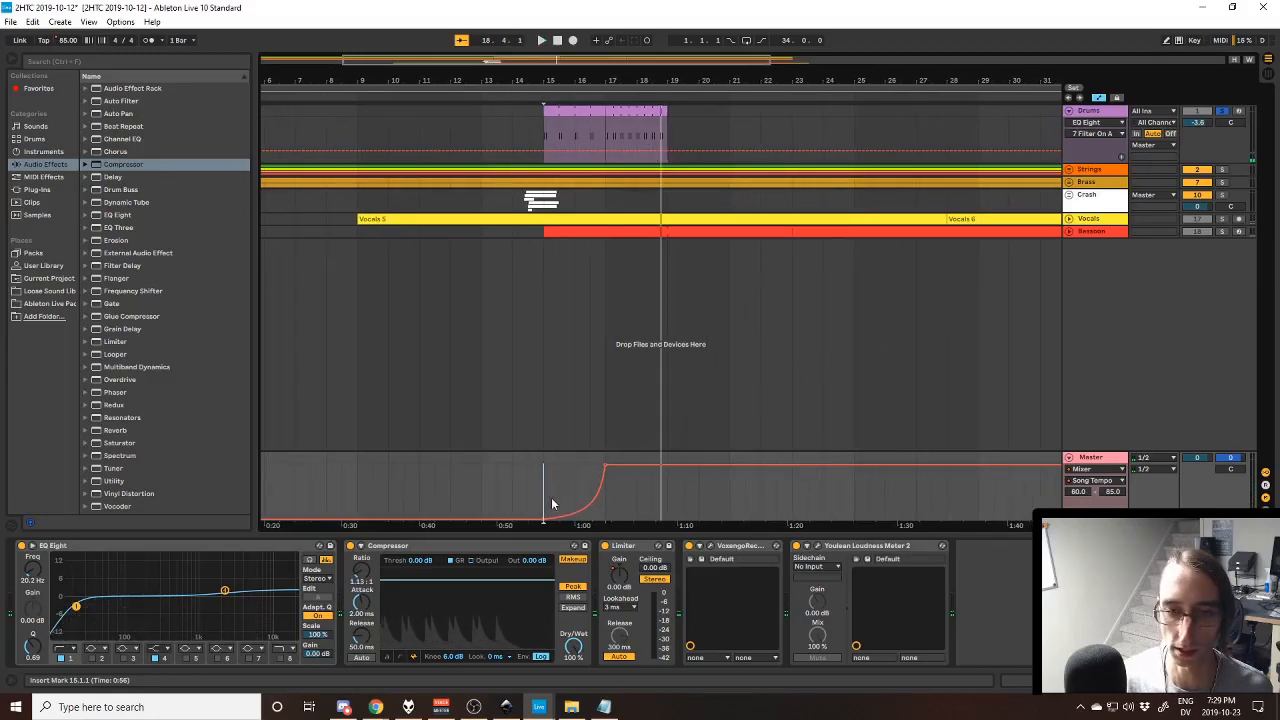
# - Hide the automation and fold the Master track, play the drums again from bar 15, and unsolo the Drums track
pyautogui.click(1099, 97)
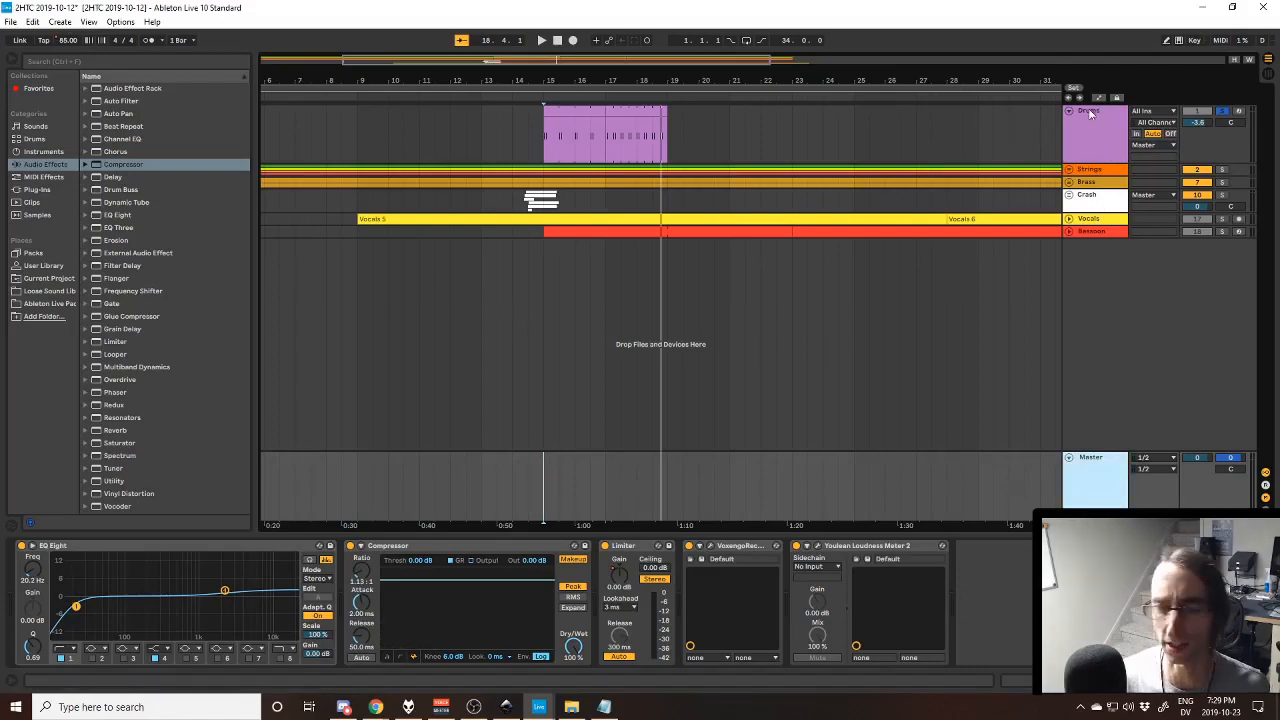
pyautogui.click(1069, 458)
pyautogui.press('space')
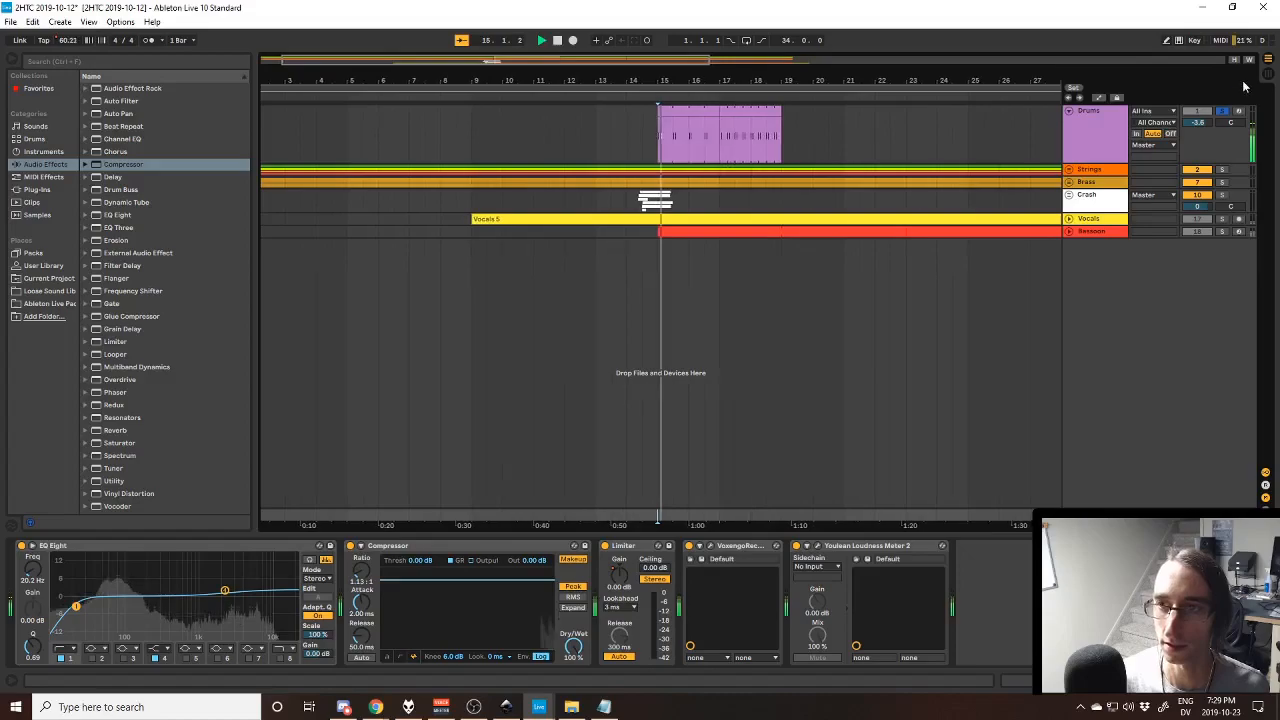
pyautogui.press('space')
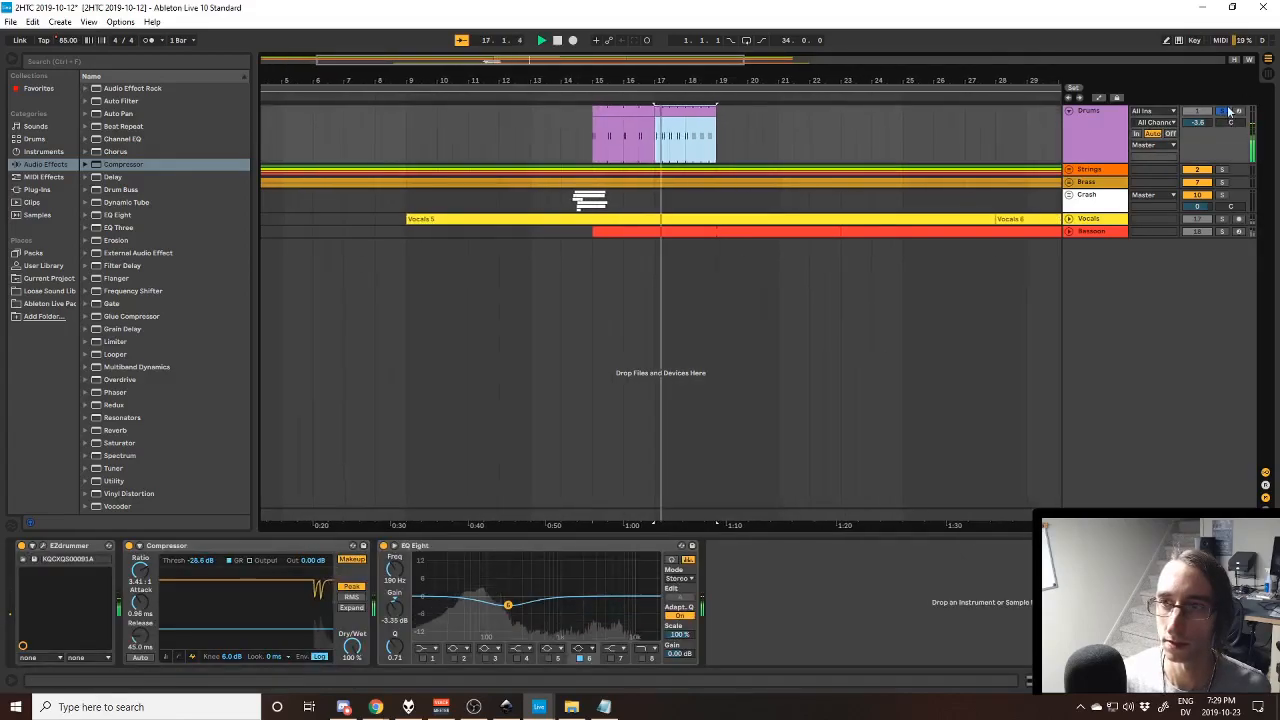
pyautogui.click(1222, 111)
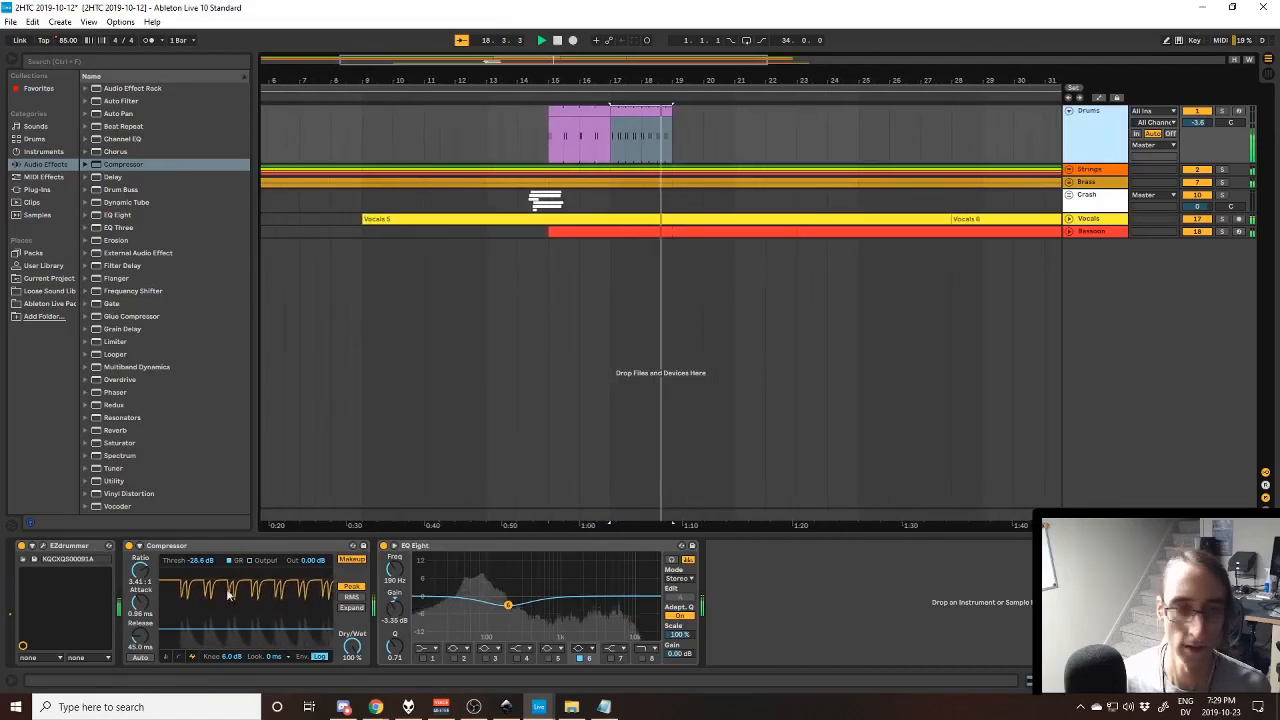
# - Stop playback with EZdrummer open, look along its groove timeline, and open the groove search page with Tap2Find
pyautogui.press('space')
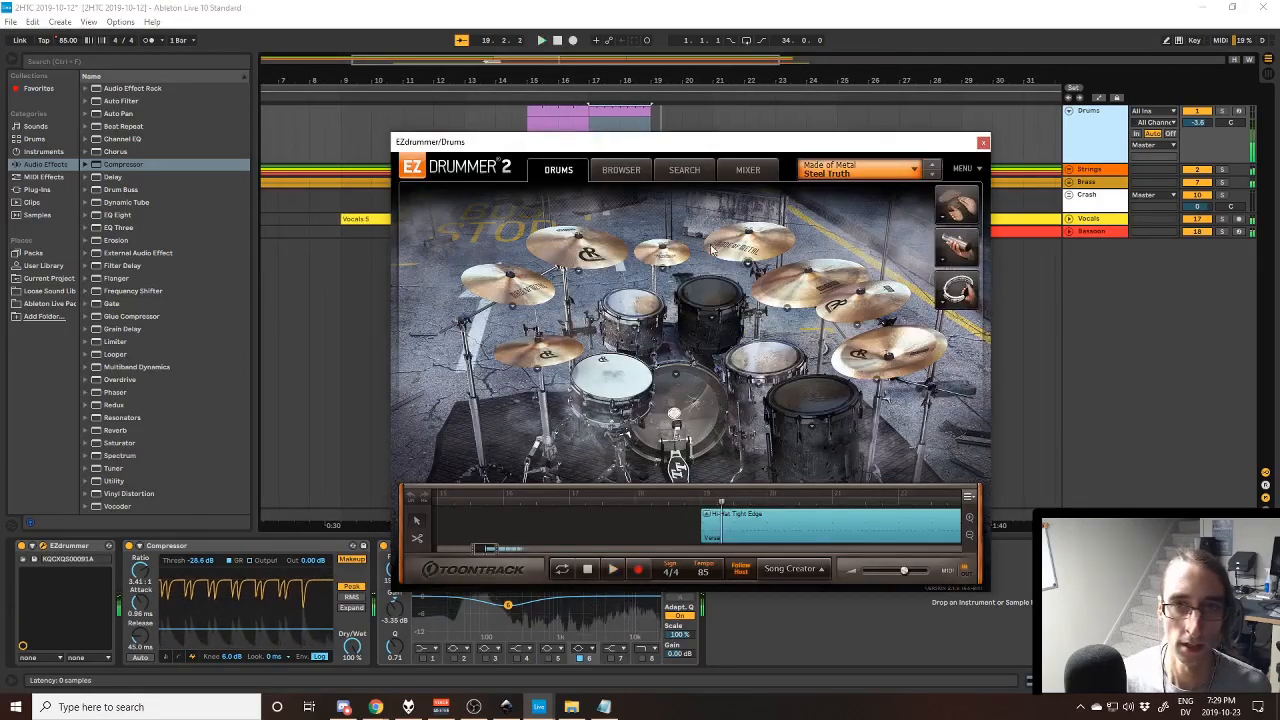
pyautogui.moveTo(490, 551); pyautogui.dragTo(504, 557)
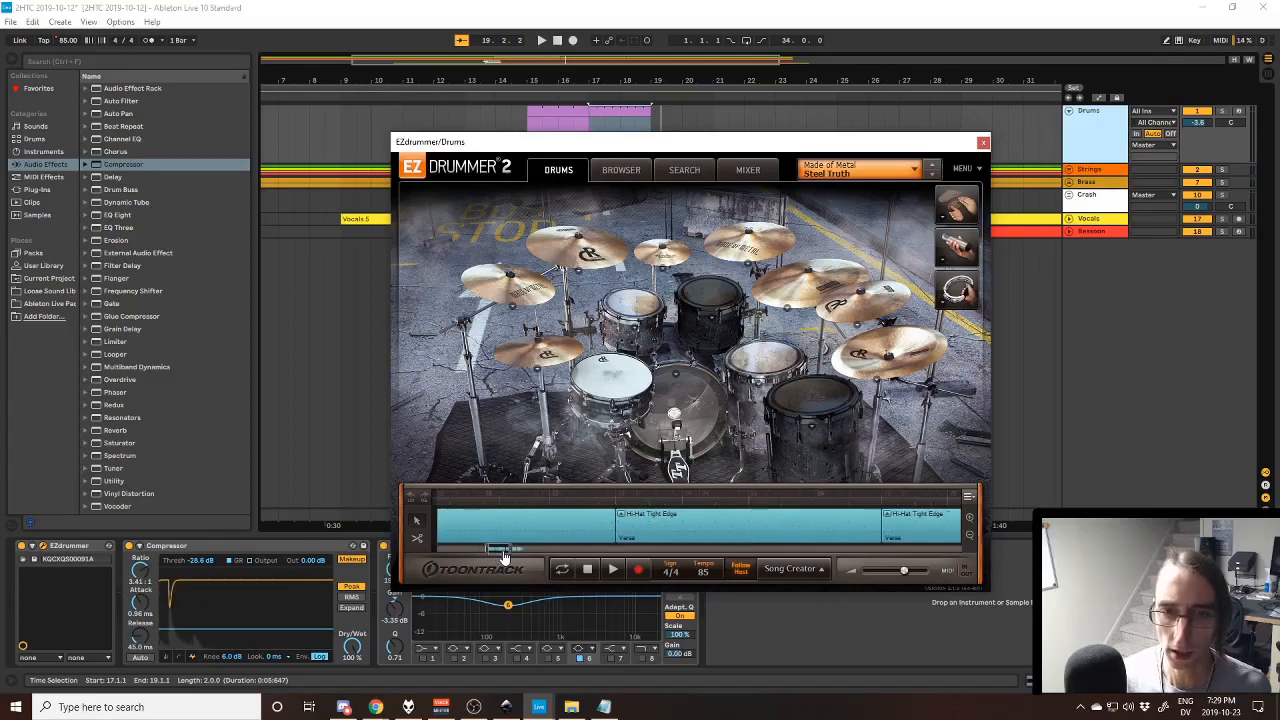
pyautogui.click(684, 170)
pyautogui.click(560, 167)
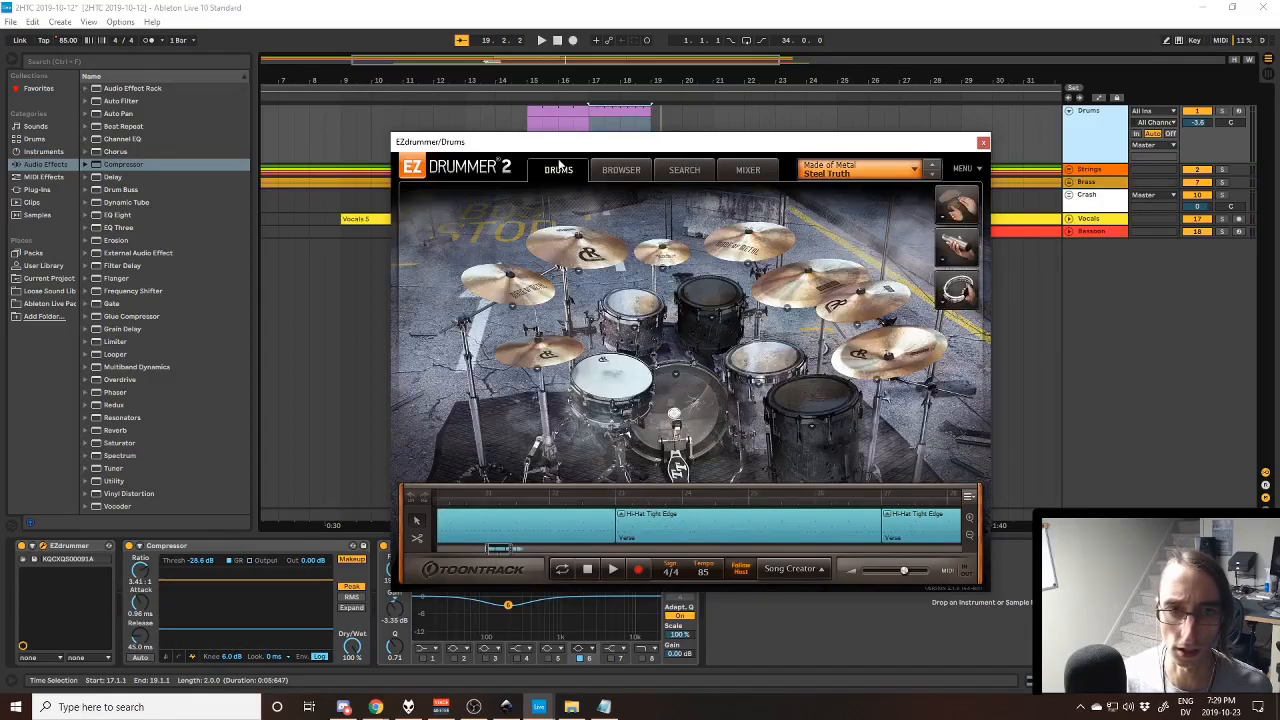
pyautogui.click(680, 167)
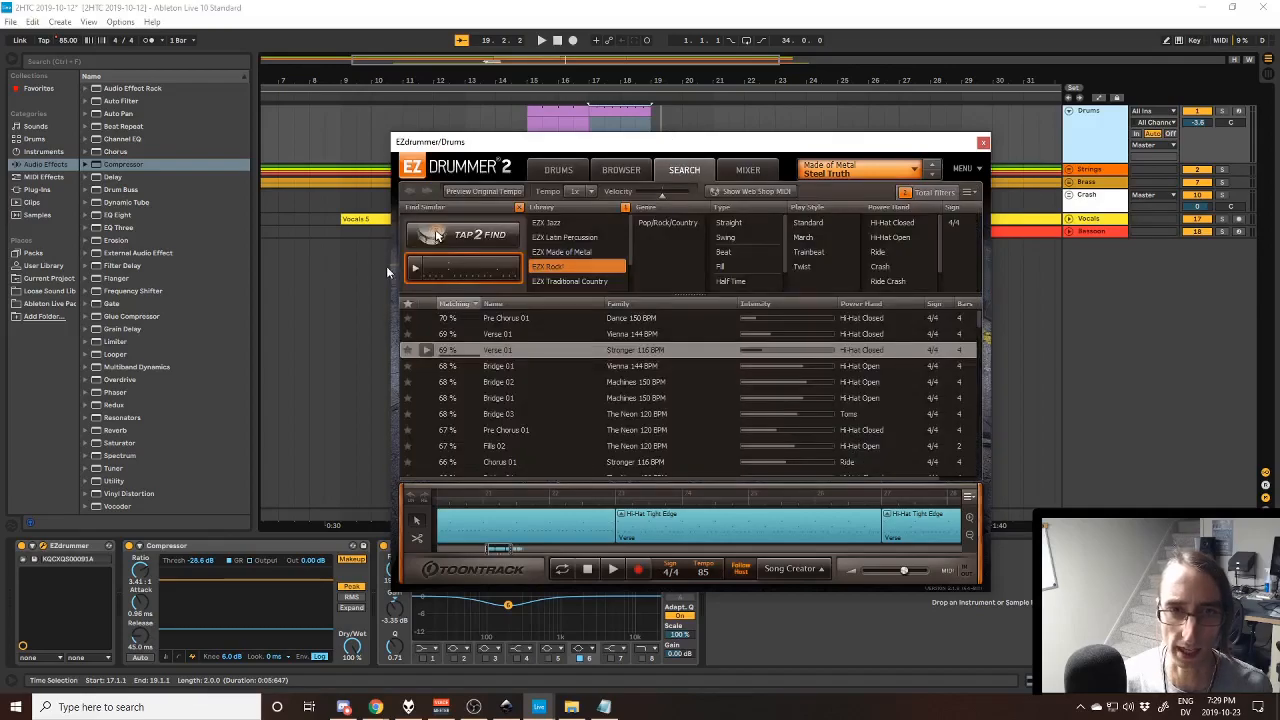
# - Show EZdrummer's drum kit page and its groove search page, then start playback around bar 17
pyautogui.click(578, 170)
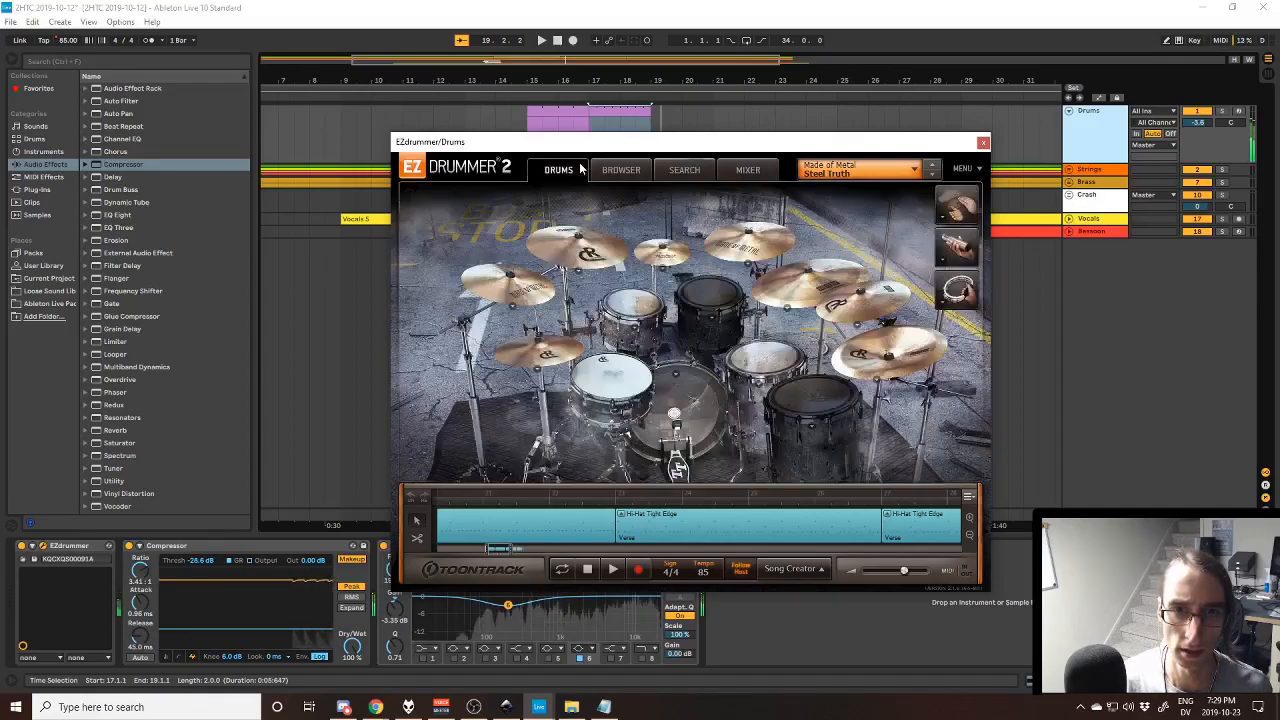
pyautogui.click(684, 170)
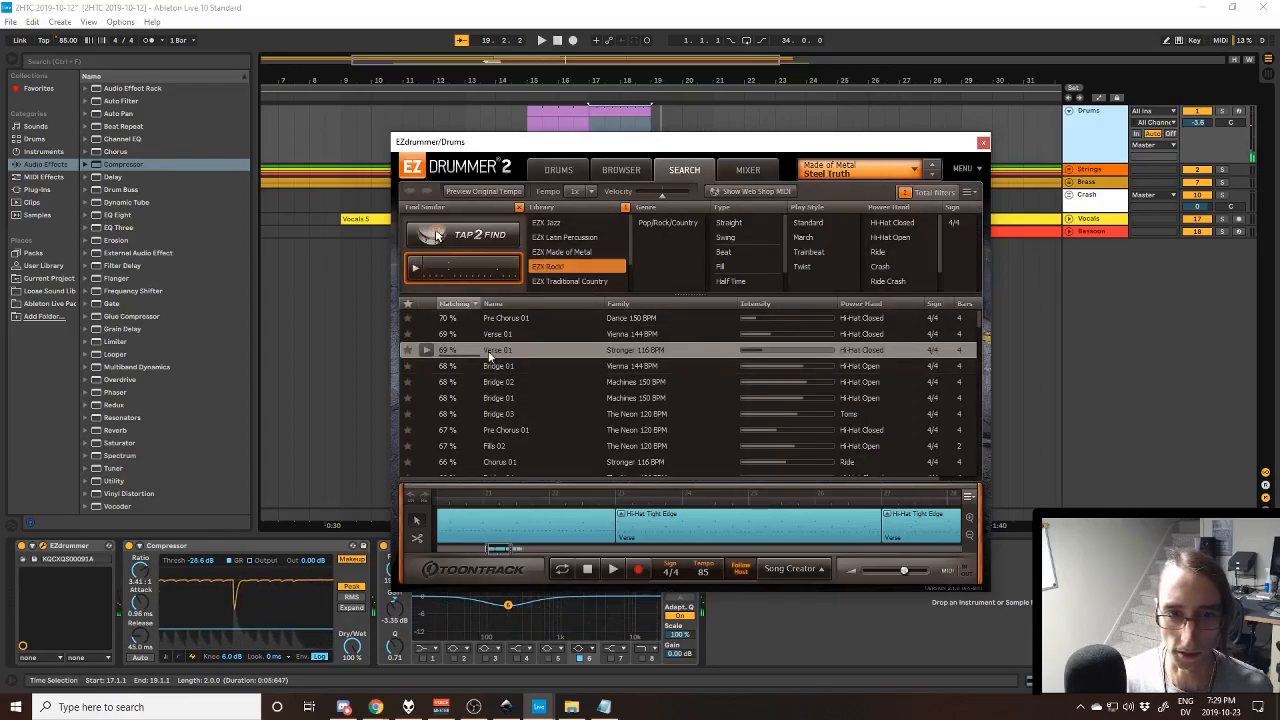
pyautogui.moveTo(497, 553); pyautogui.dragTo(490, 580)
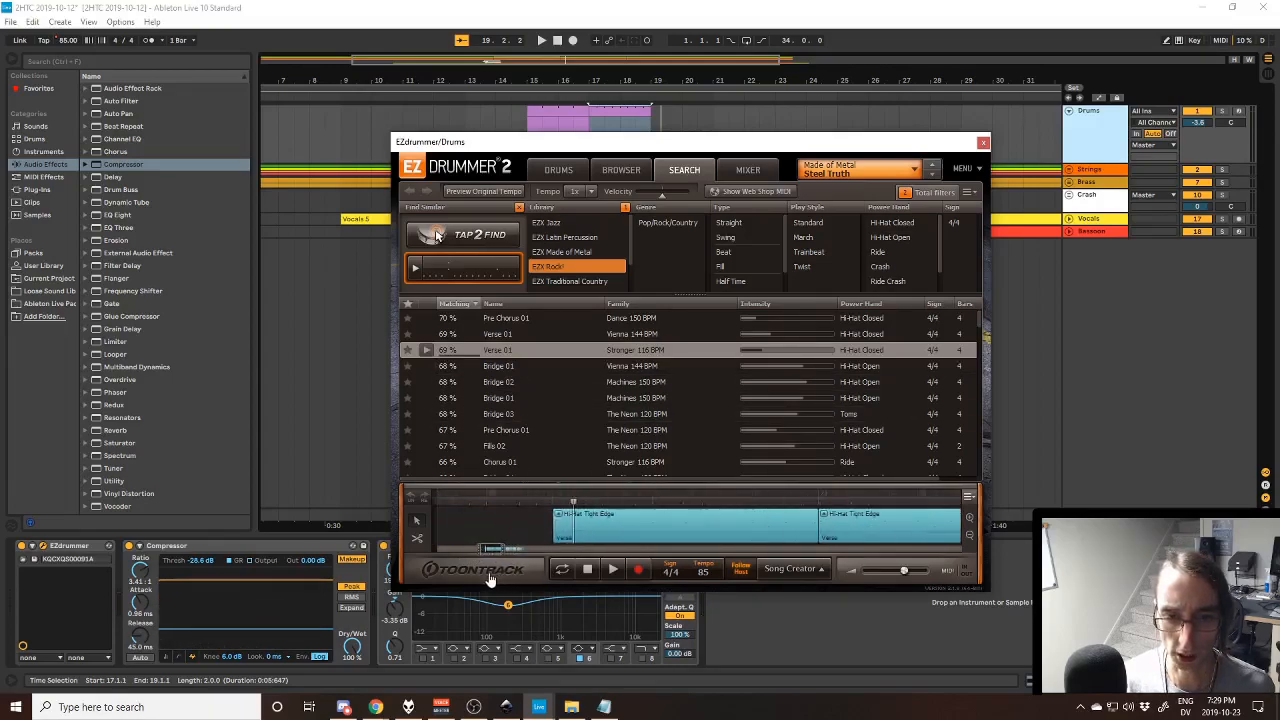
pyautogui.press('space')
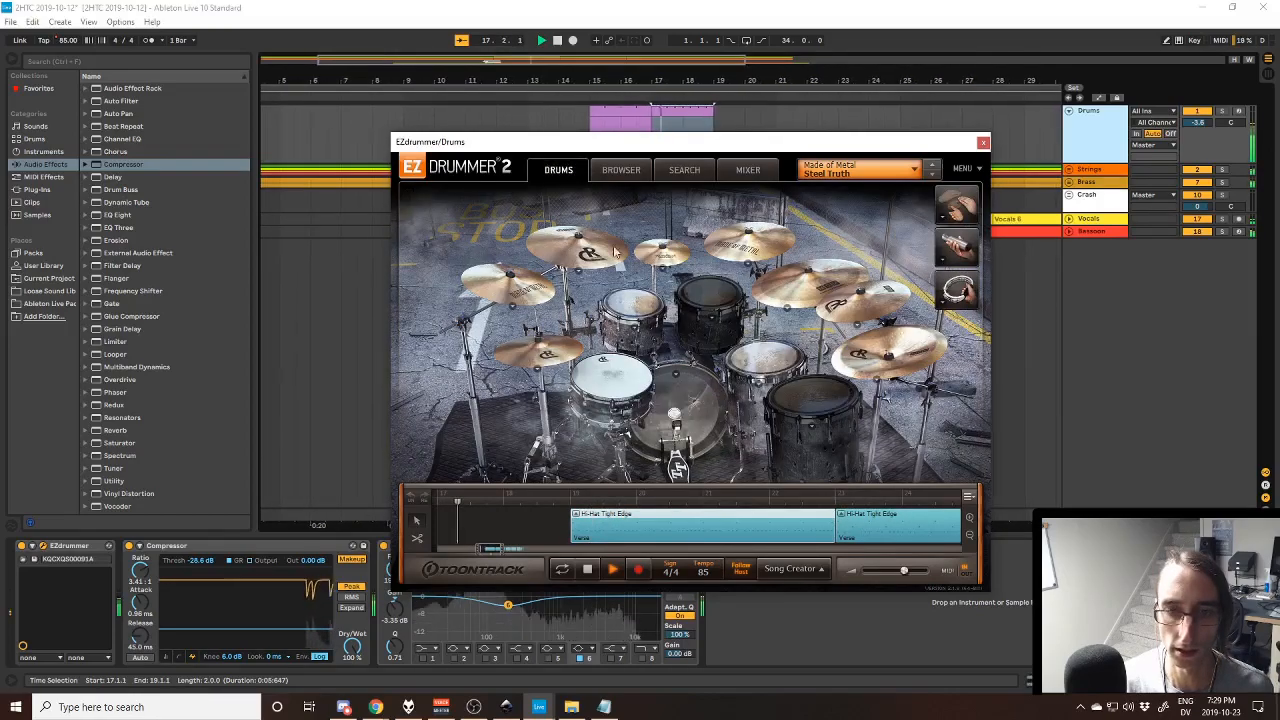
# - Open the verse groove at bar 19 in Edit Play Style, solo the Drums track, and place the insert marker at bar 23
pyautogui.doubleClick(682, 521)
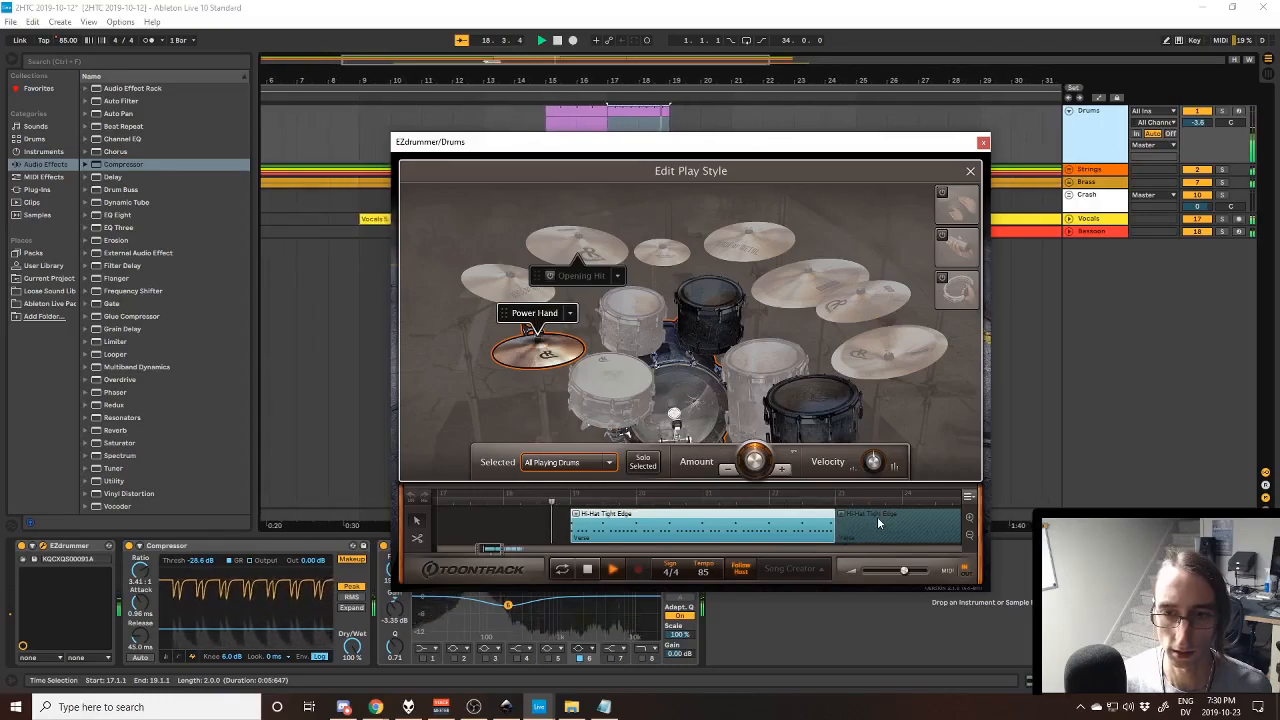
pyautogui.click(1222, 111)
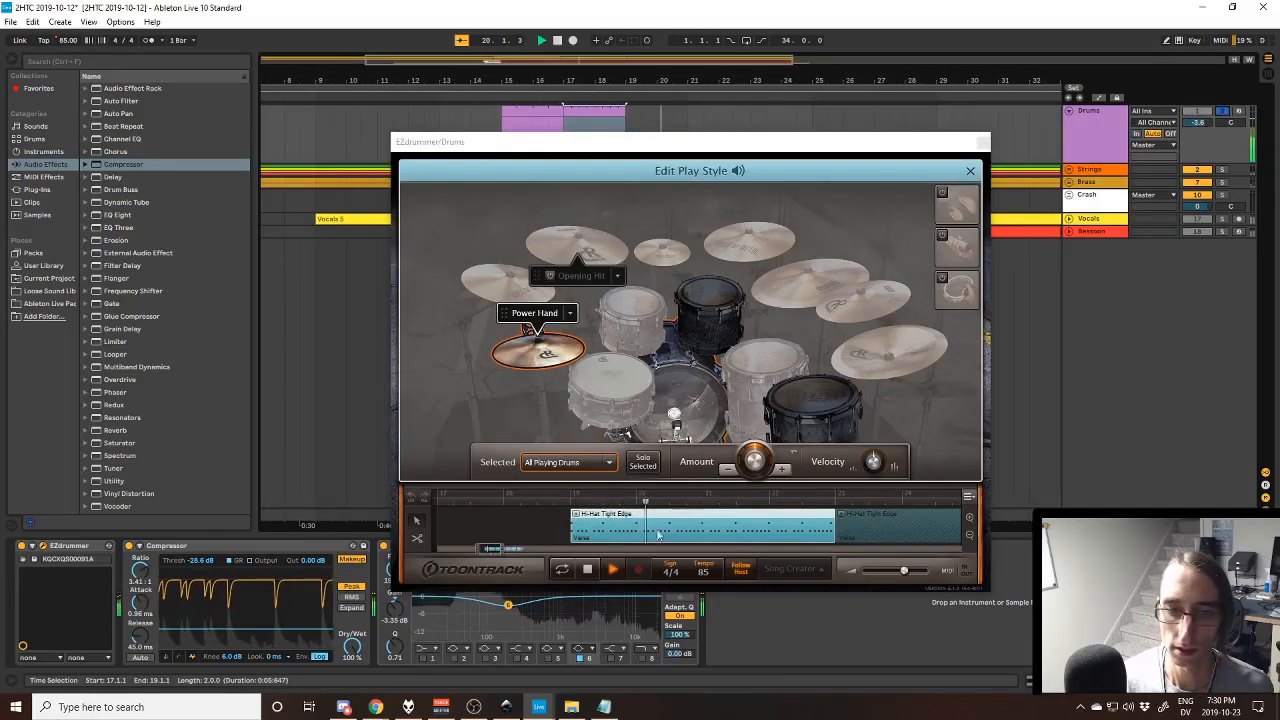
pyautogui.moveTo(491, 551); pyautogui.dragTo(500, 556)
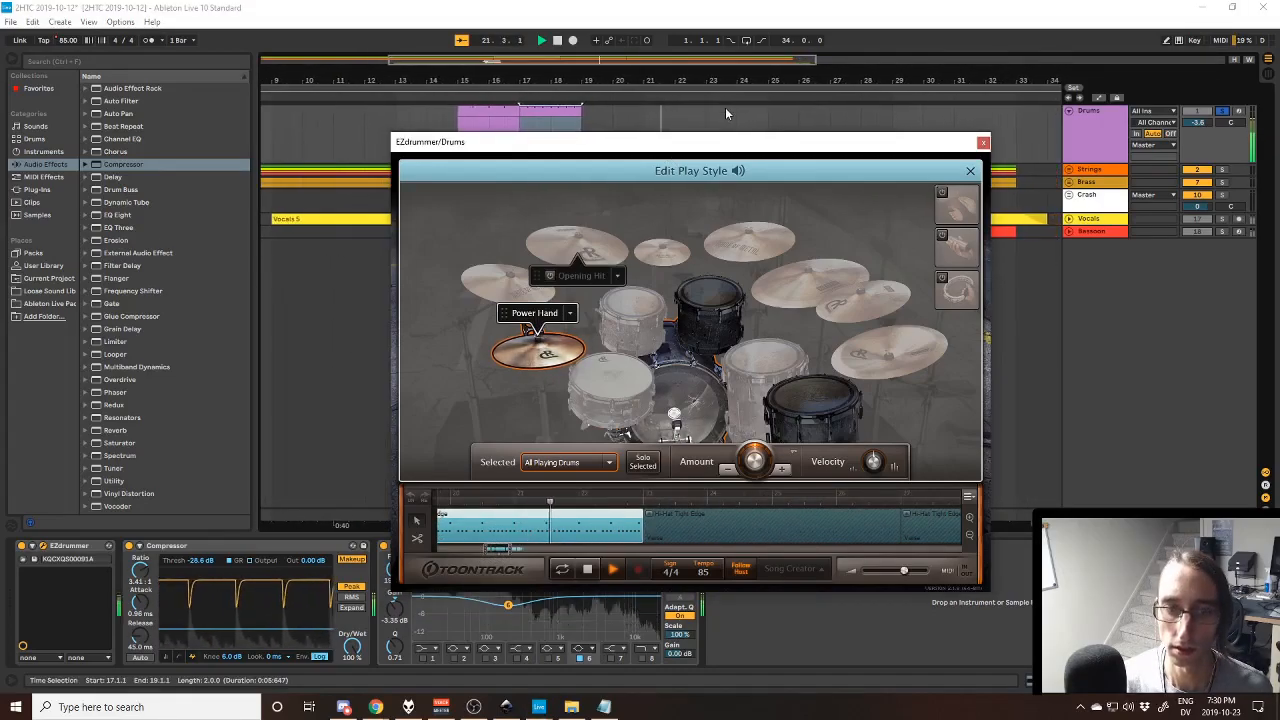
pyautogui.click(690, 112)
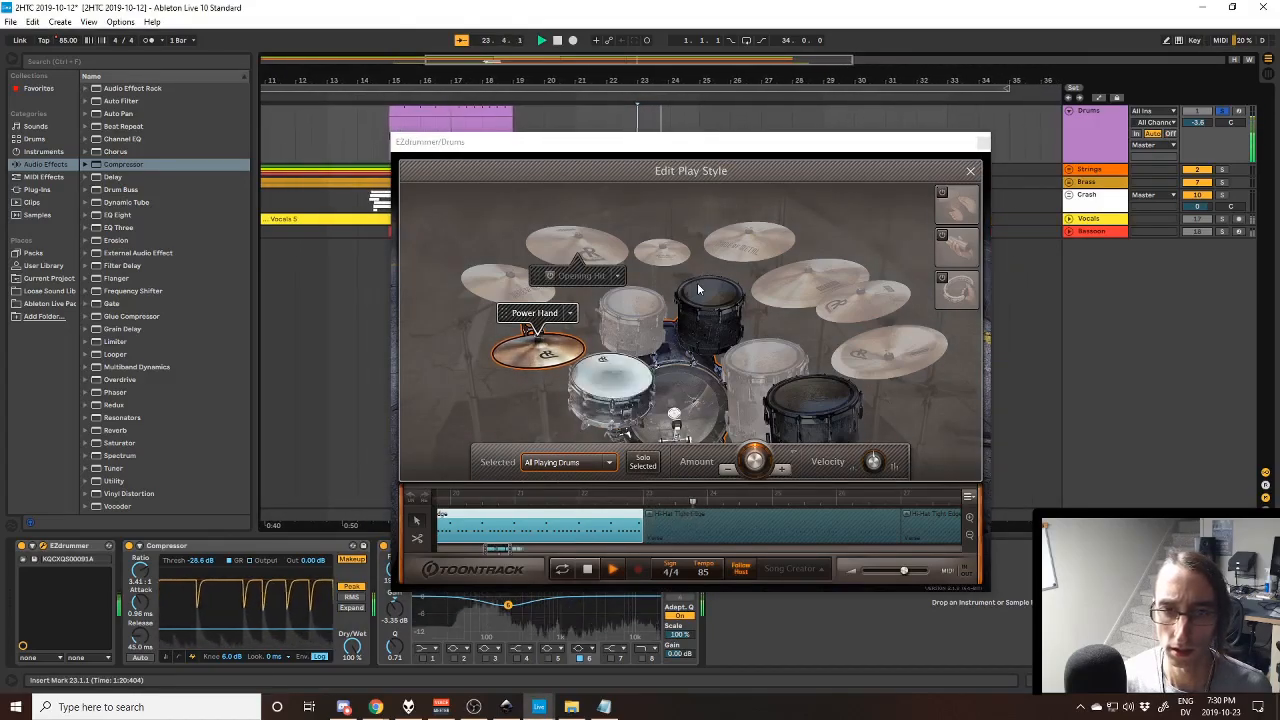
# - Select the verse grooves after bar 23 one after another, following playback along the EZdrummer timeline to the song's end
pyautogui.click(720, 522)
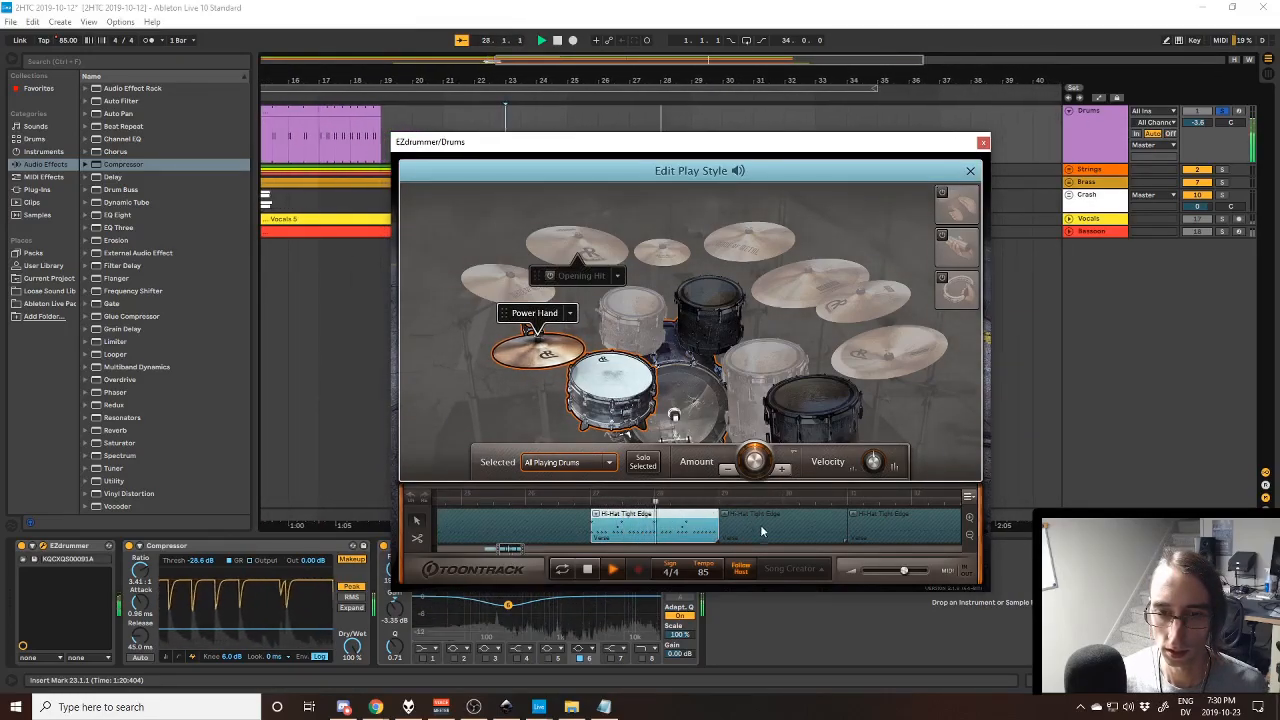
pyautogui.click(815, 520)
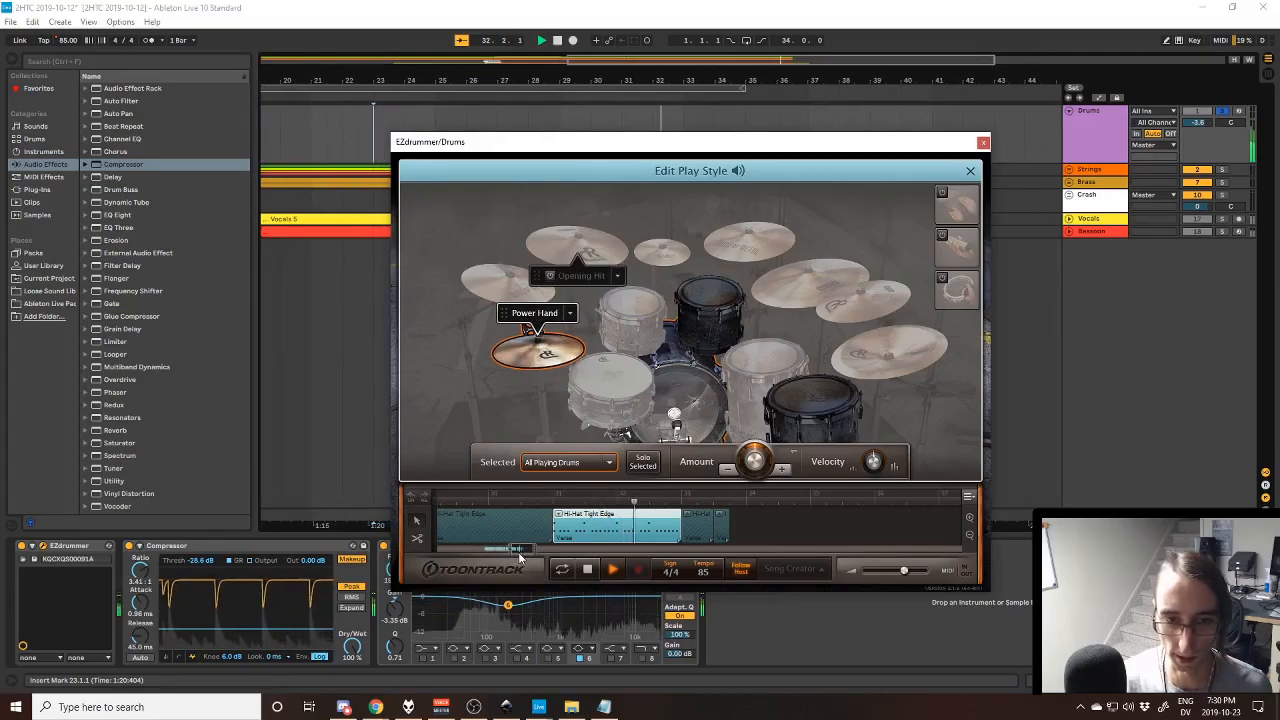
pyautogui.moveTo(523, 551); pyautogui.dragTo(525, 549)
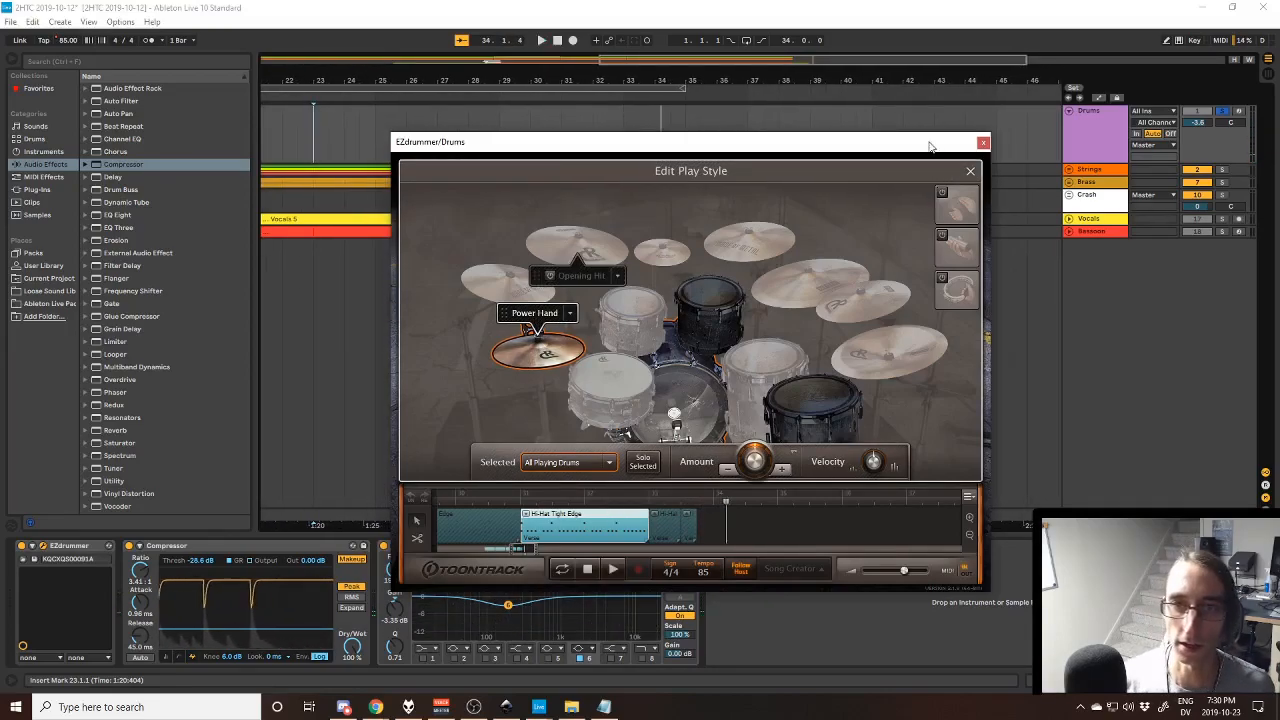
# - Move the EZdrummer window clear of the Drums track, unsolo the drums, and play the full mix from bars 28 and 19
pyautogui.moveTo(806, 163); pyautogui.dragTo(790, 220)
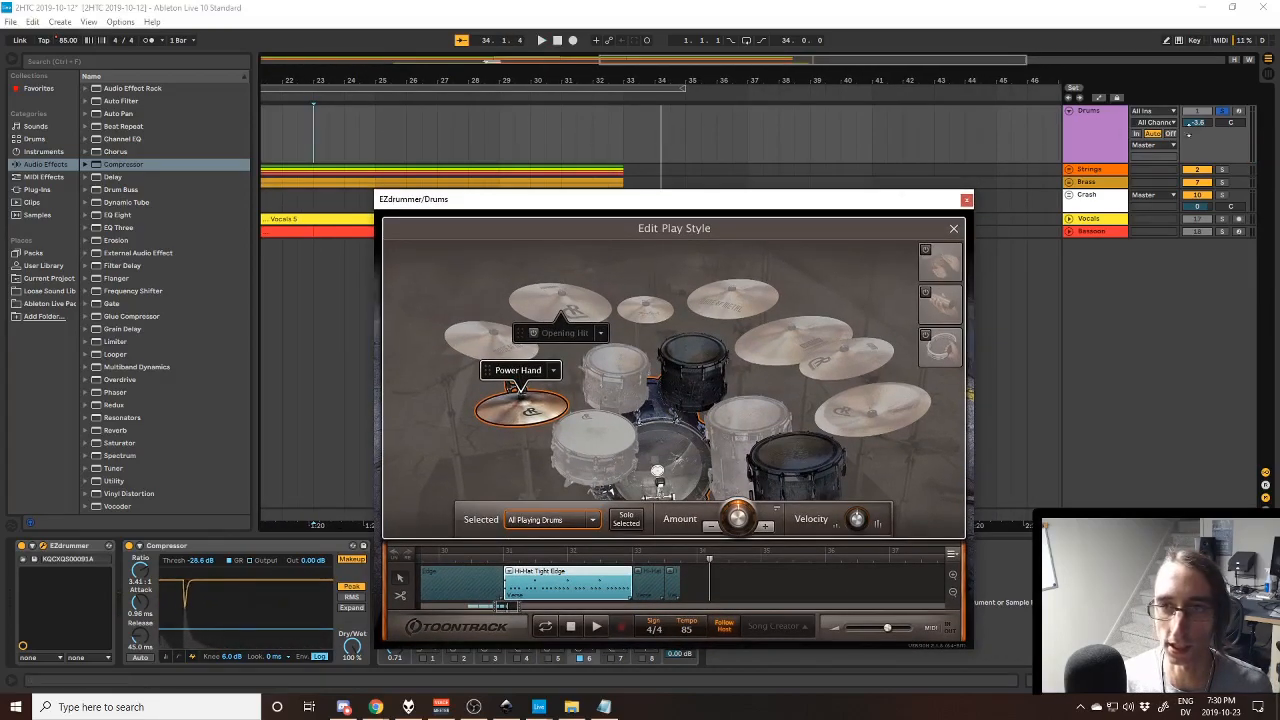
pyautogui.click(488, 124)
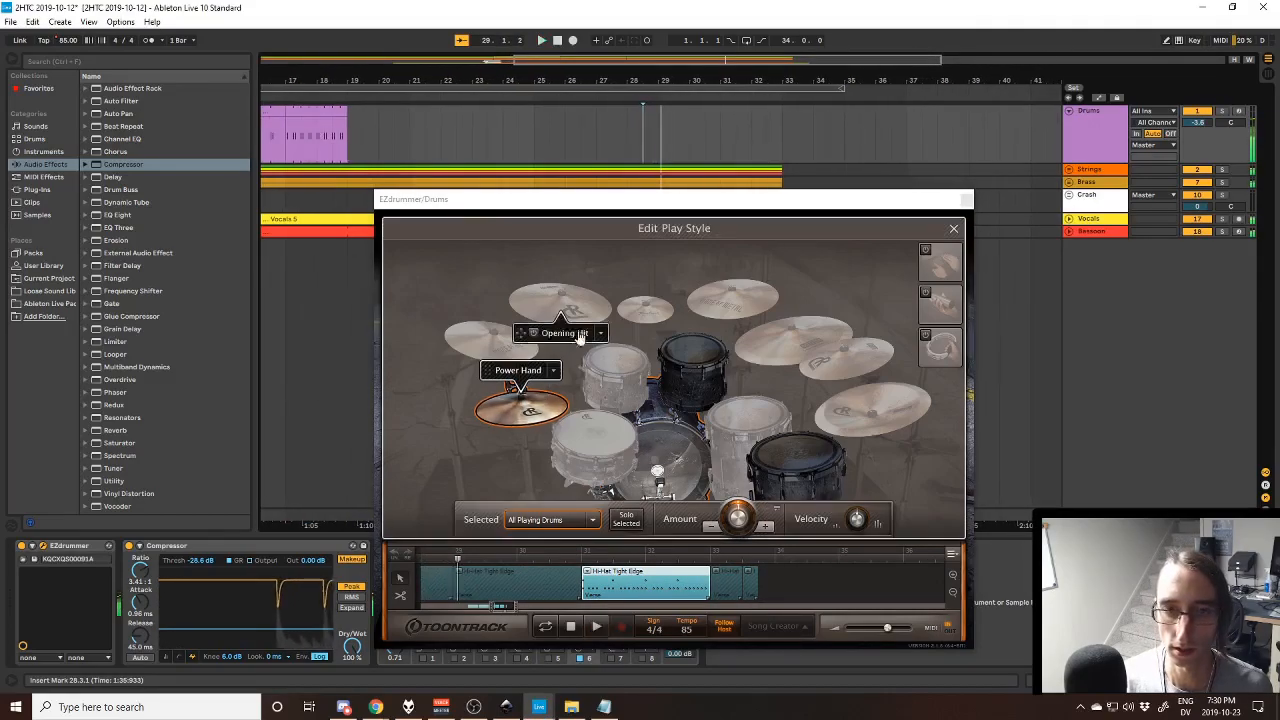
pyautogui.click(350, 121)
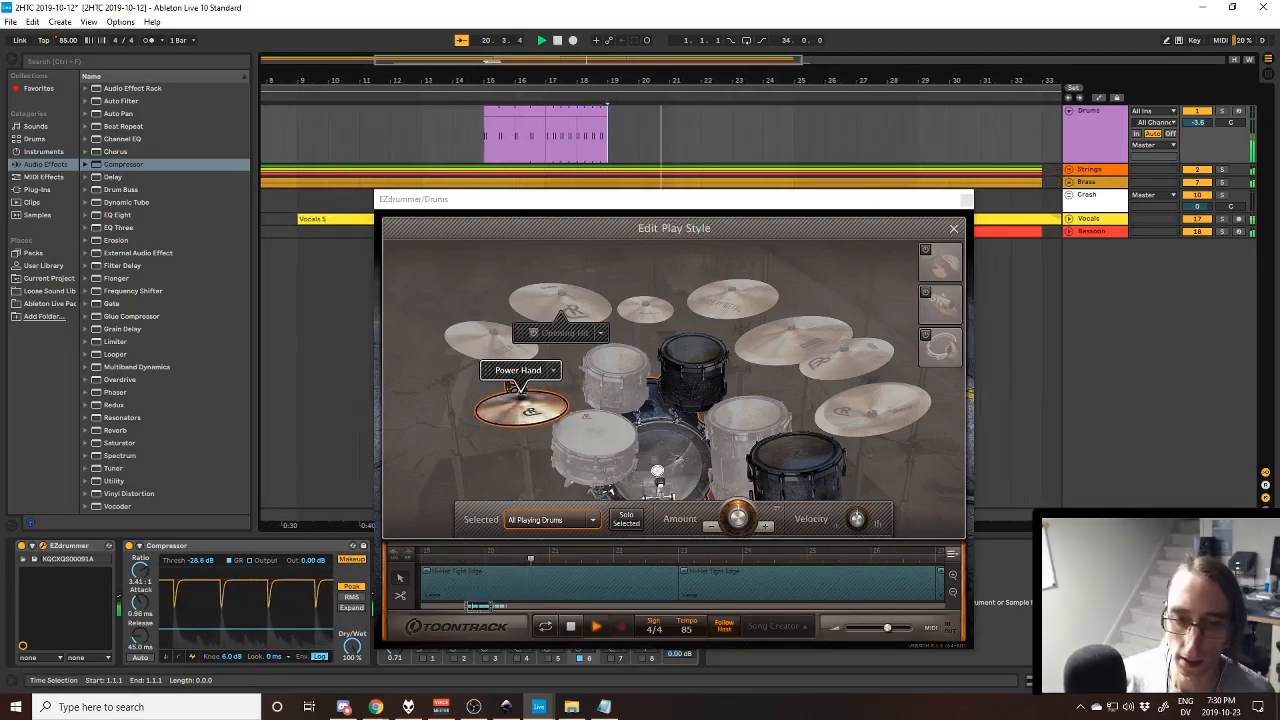
# - Select the groove at bar 19 and the snare in Edit Play Style during playback, repositioning the EZdrummer window
pyautogui.click(657, 575)
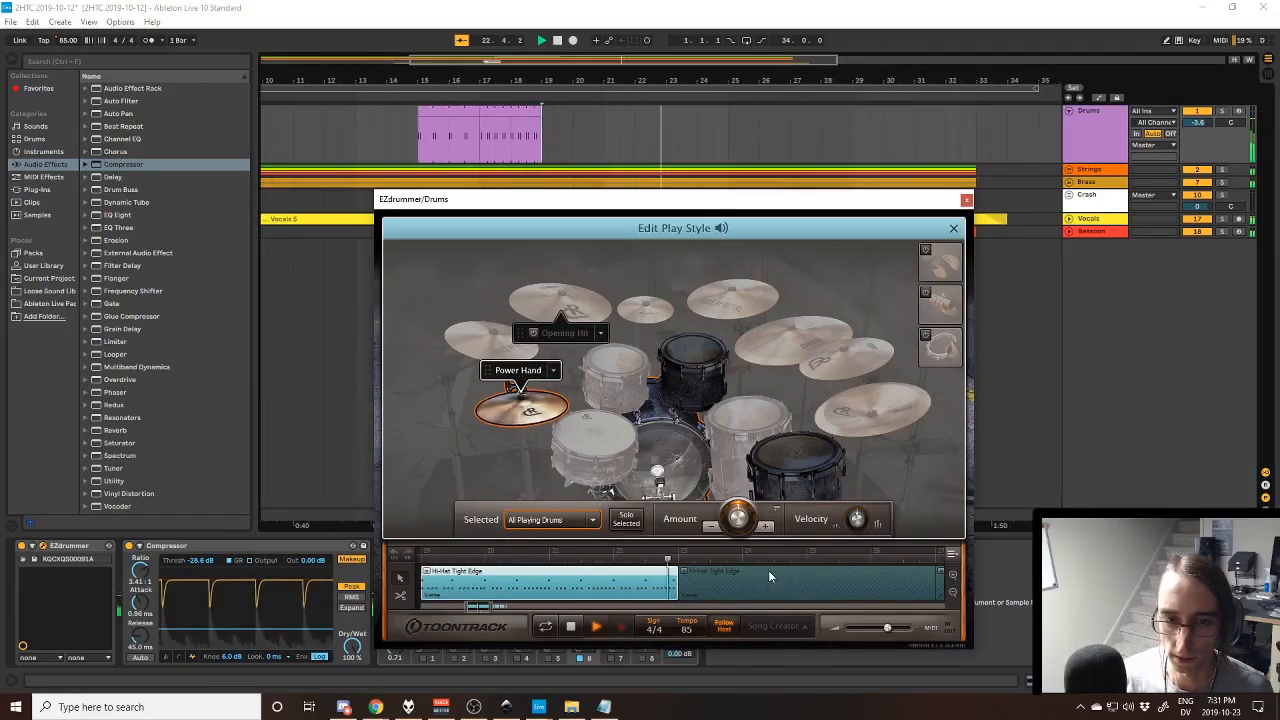
pyautogui.click(557, 478)
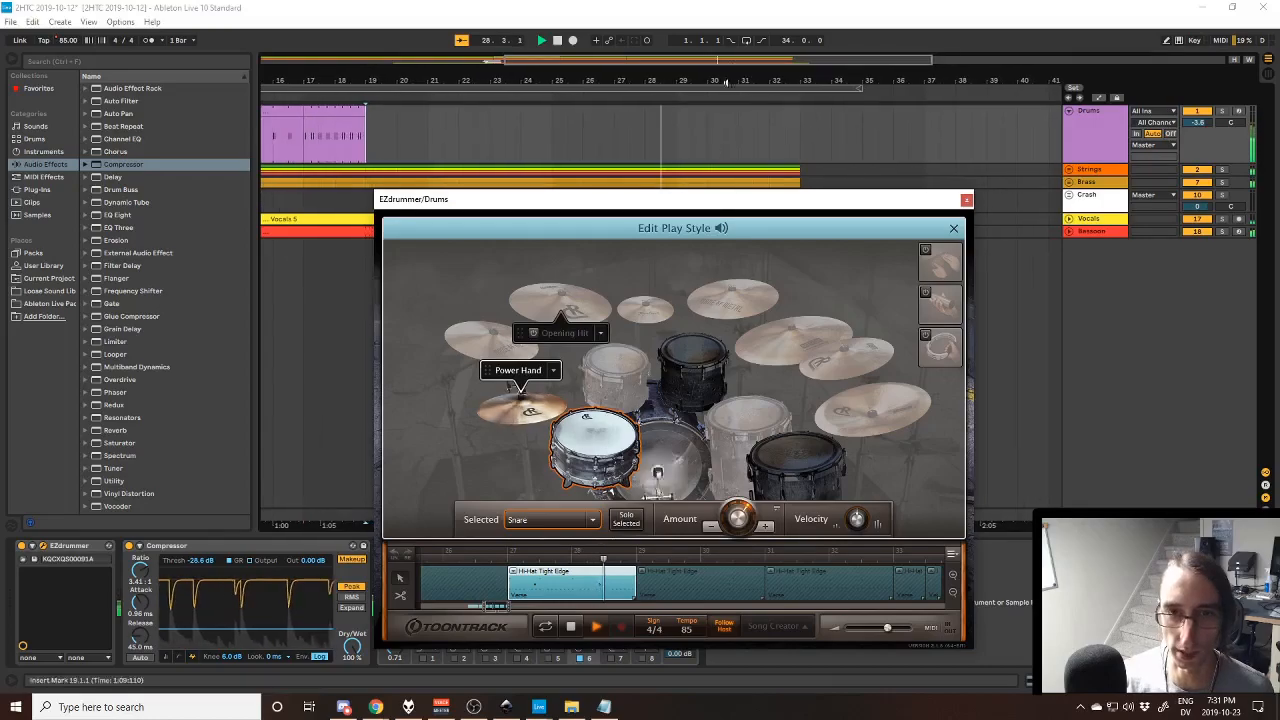
pyautogui.moveTo(718, 206)
pyautogui.mouseDown()
pyautogui.moveTo(712, 258)
pyautogui.moveTo(704, 178)
pyautogui.moveTo(687, 284)
pyautogui.moveTo(706, 206)
pyautogui.mouseUp()
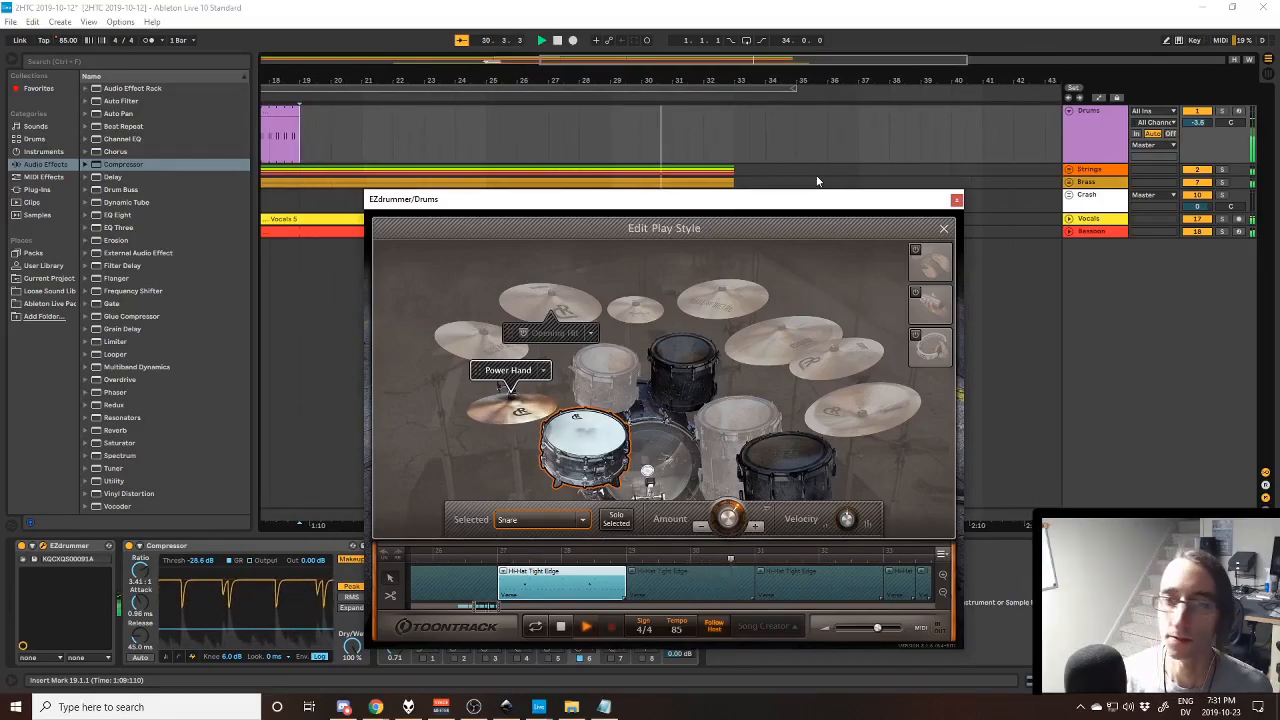
pyautogui.moveTo(811, 206)
pyautogui.mouseDown()
pyautogui.moveTo(800, 274)
pyautogui.moveTo(803, 195)
pyautogui.moveTo(819, 224)
pyautogui.moveTo(826, 212)
pyautogui.mouseUp()
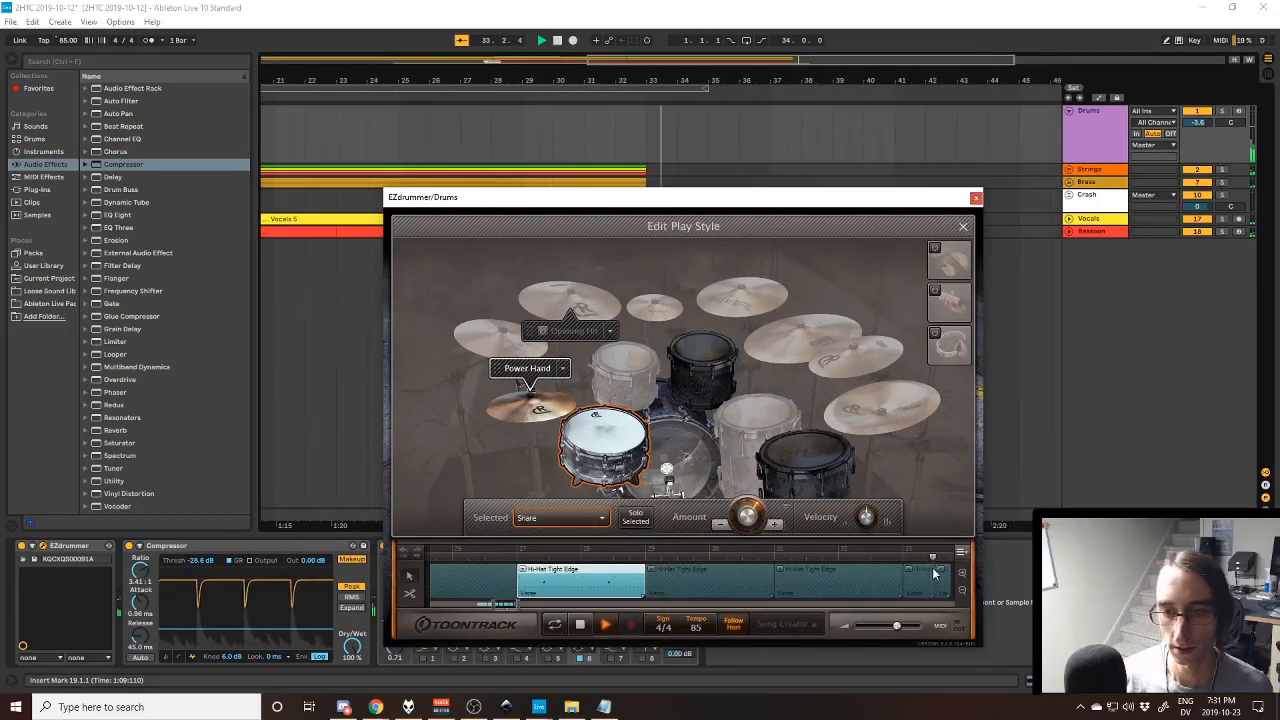
# - Stop playback, select the short final Hi-Hat Tight Edge groove at bar 33, and play the ending from bar 33
pyautogui.press('space')
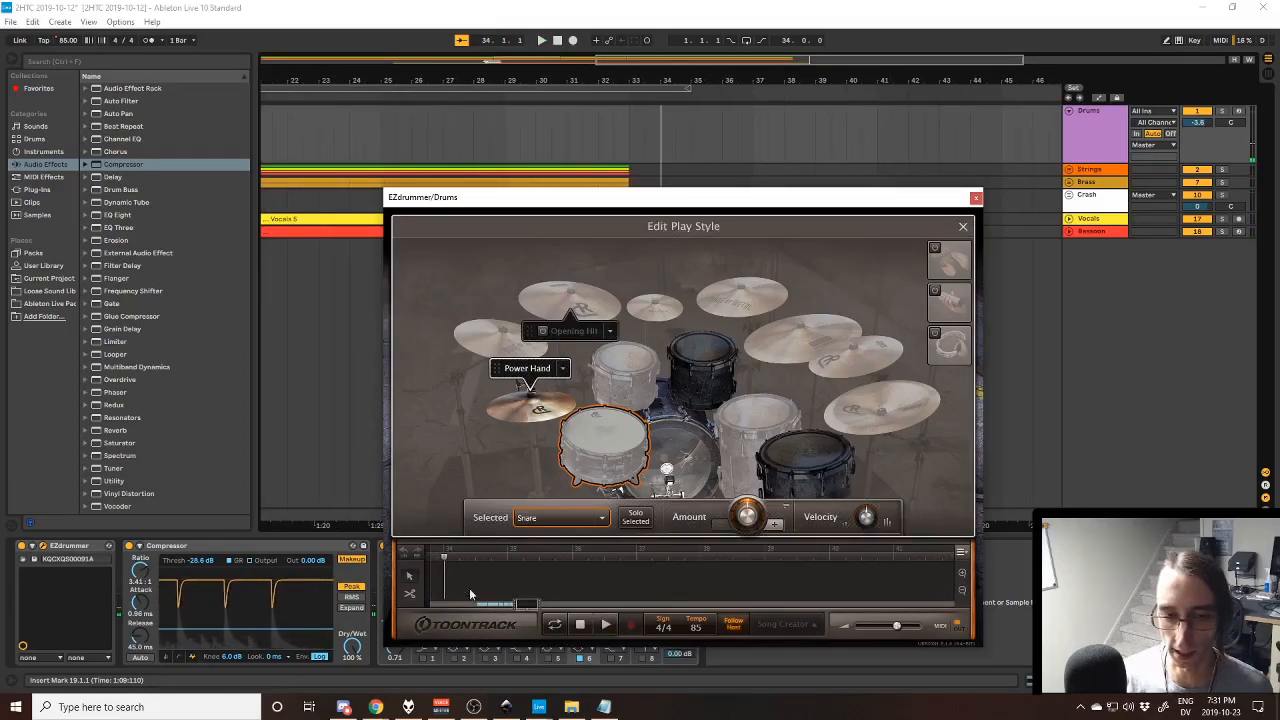
pyautogui.moveTo(531, 607); pyautogui.dragTo(510, 608)
pyautogui.click(516, 573)
pyautogui.click(752, 583)
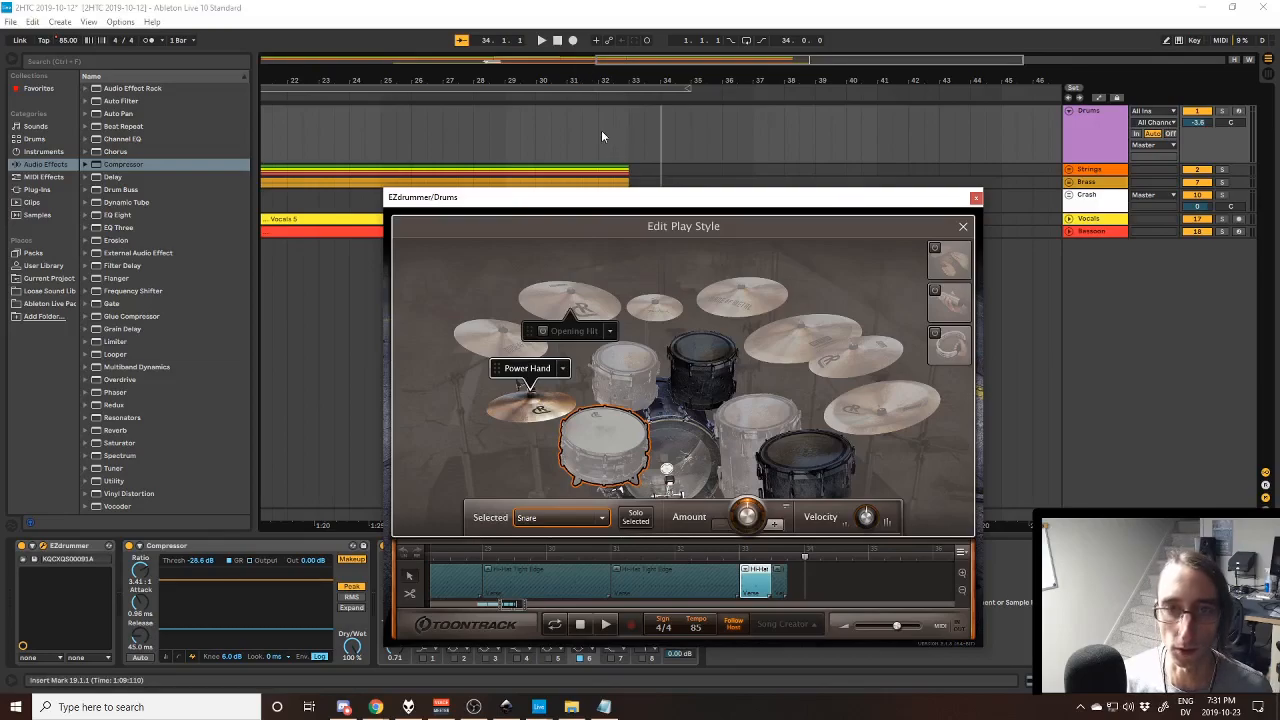
pyautogui.click(628, 130)
pyautogui.press('space')
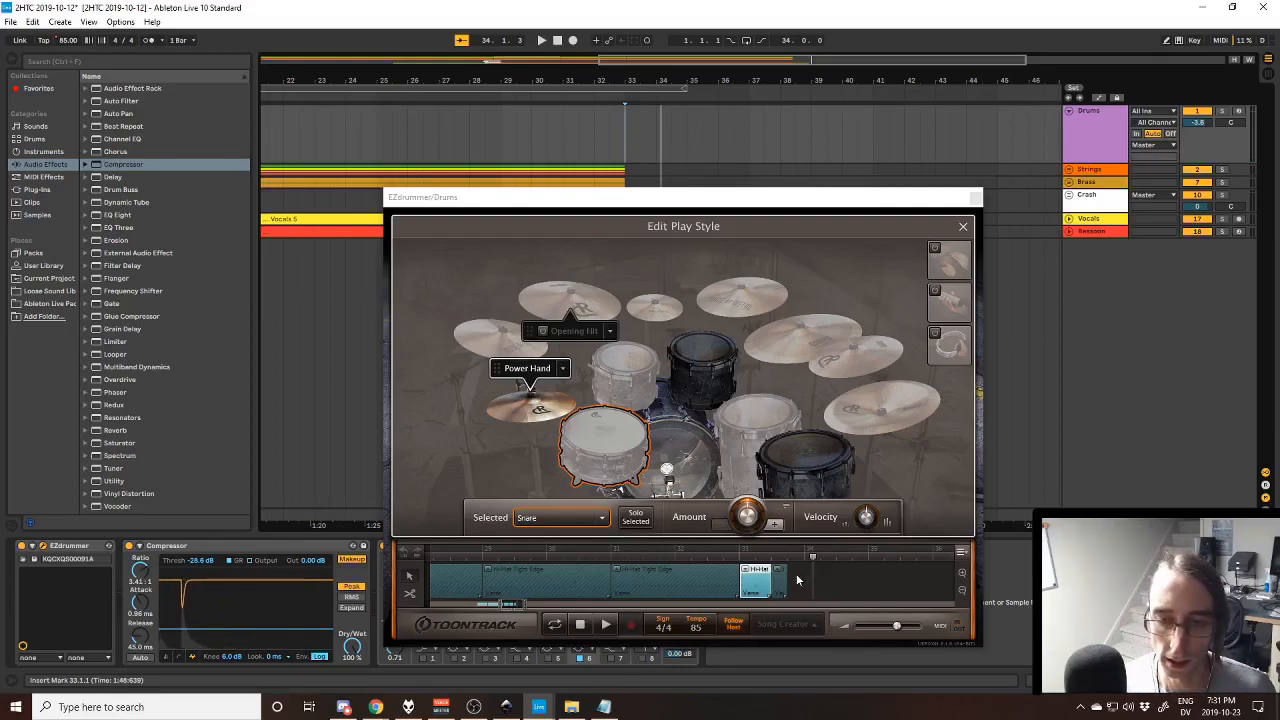
# - Close Edit Play Style and the EZdrummer window, and replay the ending from about bar 32
pyautogui.click(961, 229)
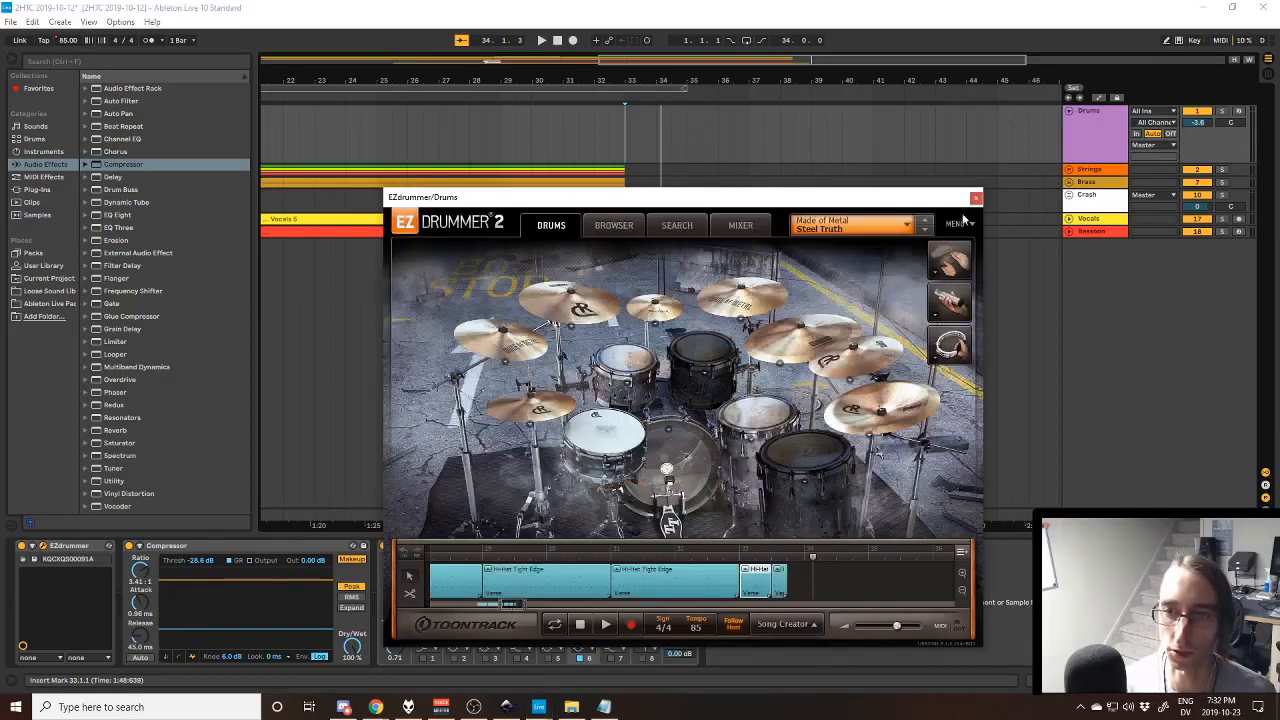
pyautogui.click(976, 207)
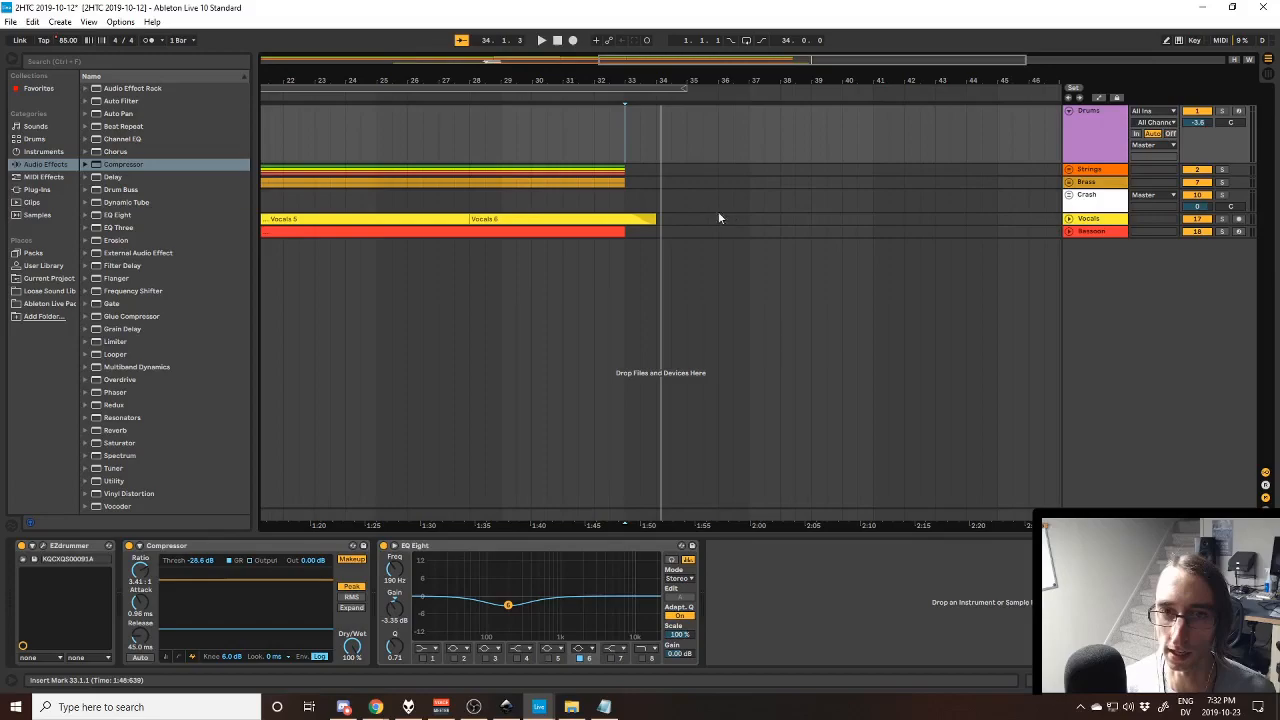
pyautogui.press('space')
pyautogui.click(627, 153)
pyautogui.press('space')
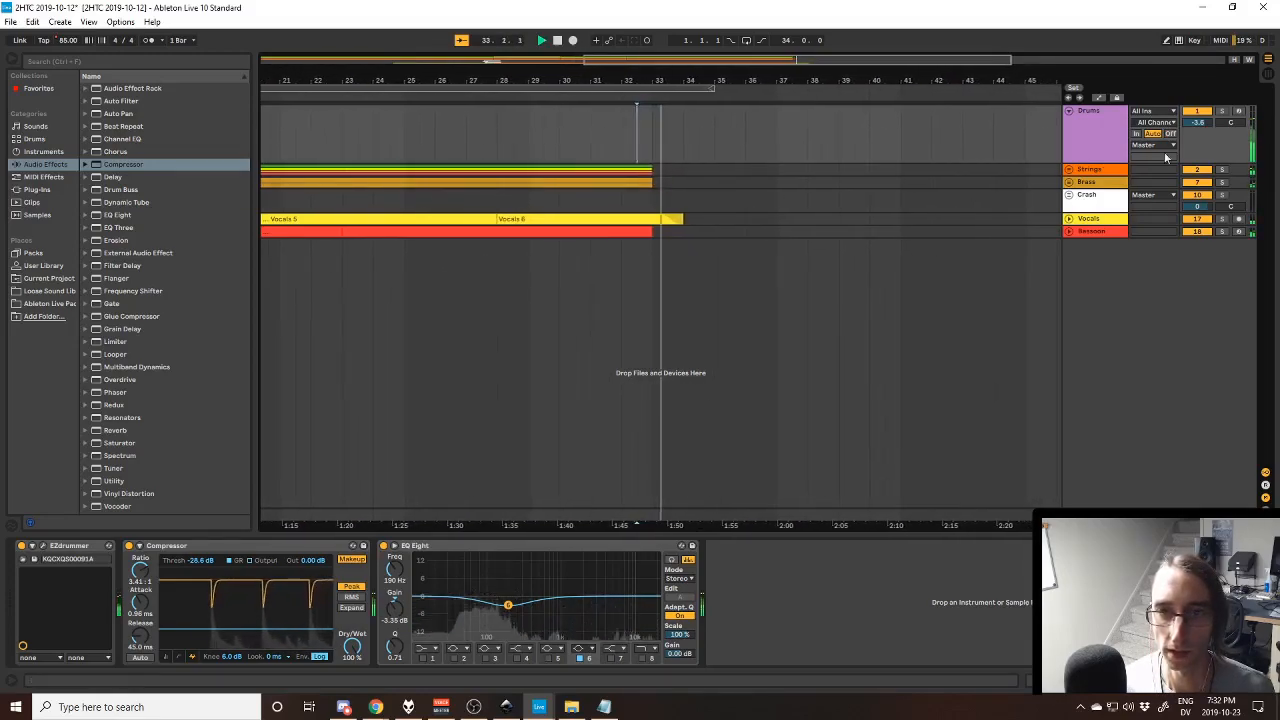
# - Unfold the Strings group to show the final notes of its four instruments, and fold it again
pyautogui.click(1069, 170)
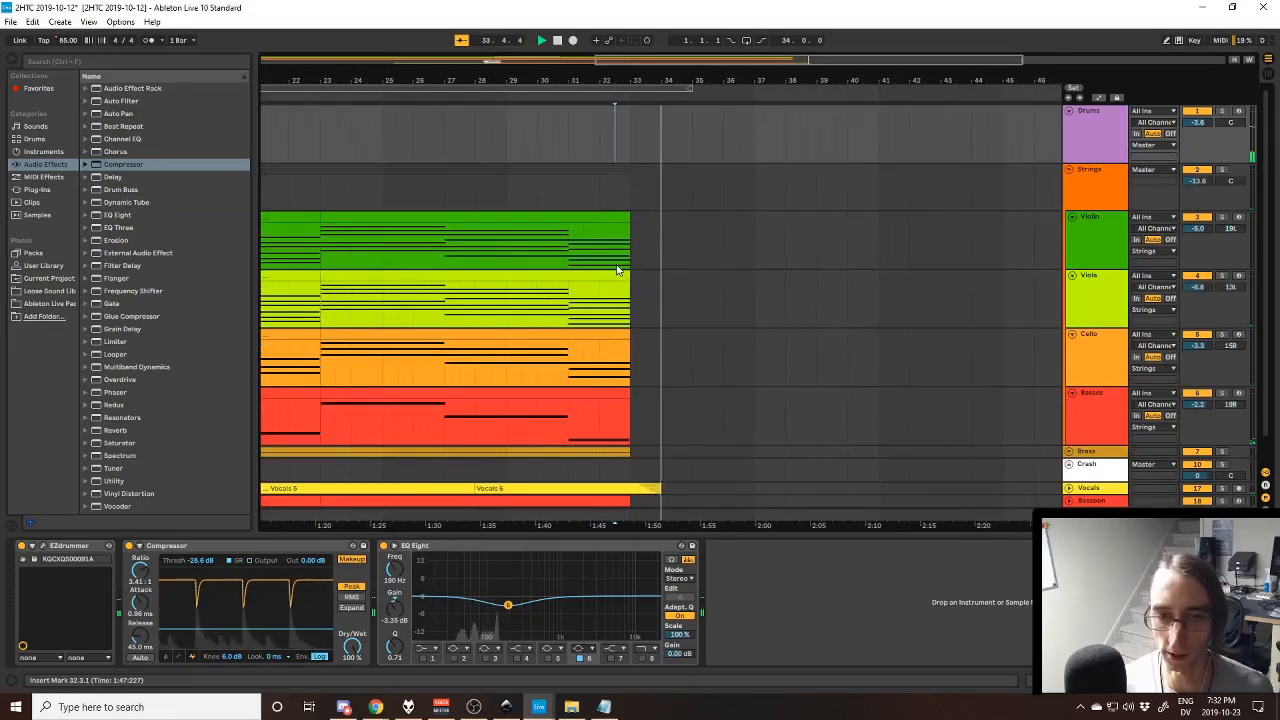
pyautogui.scroll(-1, 560, 457)
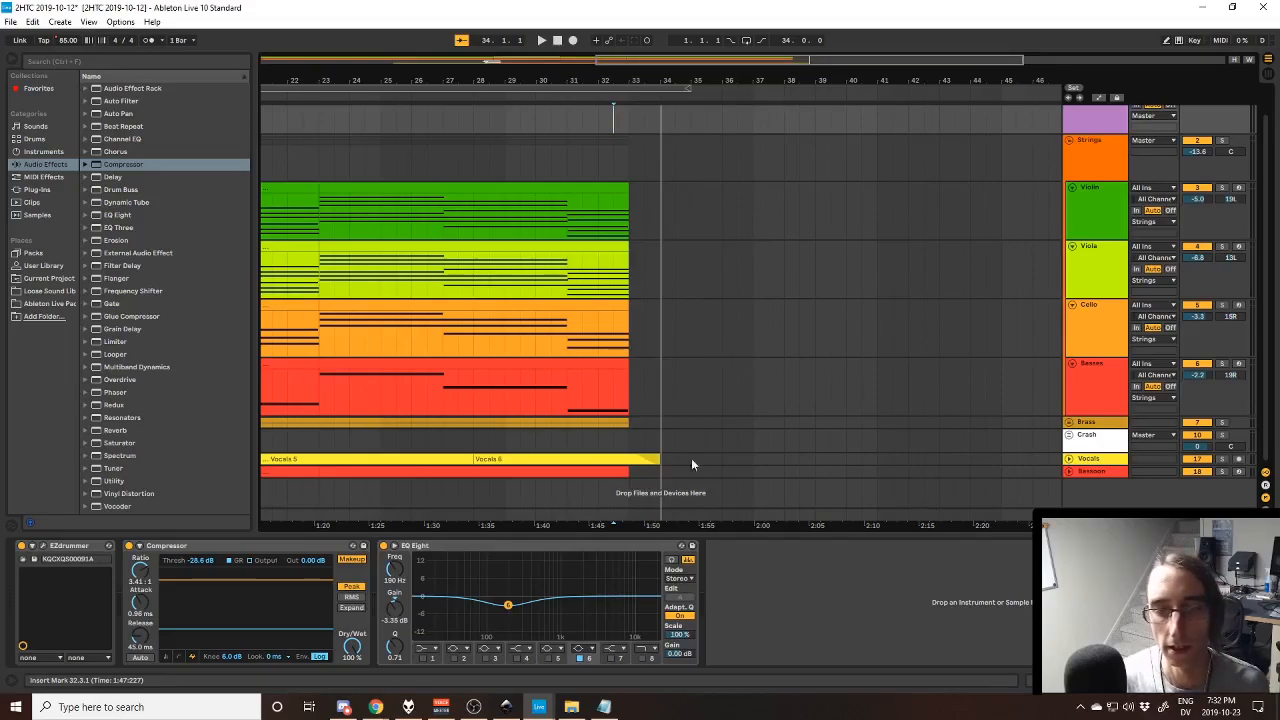
pyautogui.click(1070, 142)
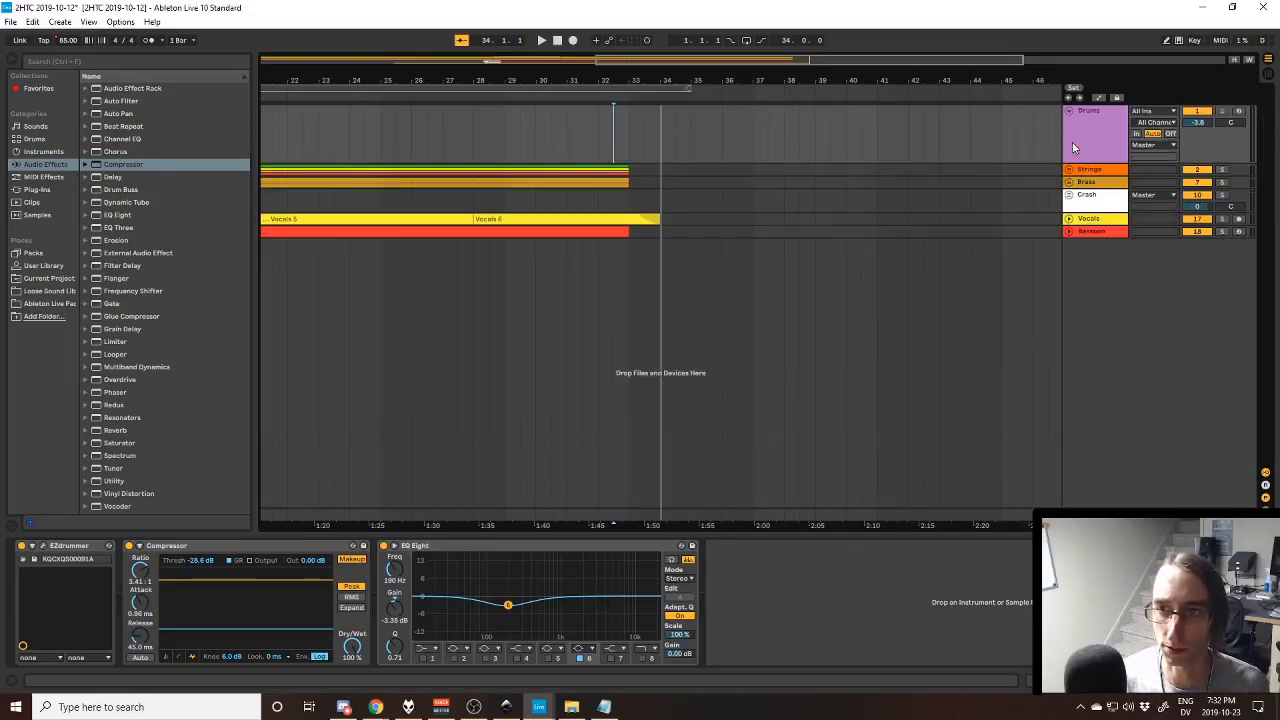
# - Fold the Drums track, unfold the Vocals track, and play its Vocals 6 clip from bar 28
pyautogui.click(1069, 111)
pyautogui.click(1069, 173)
pyautogui.click(1087, 175)
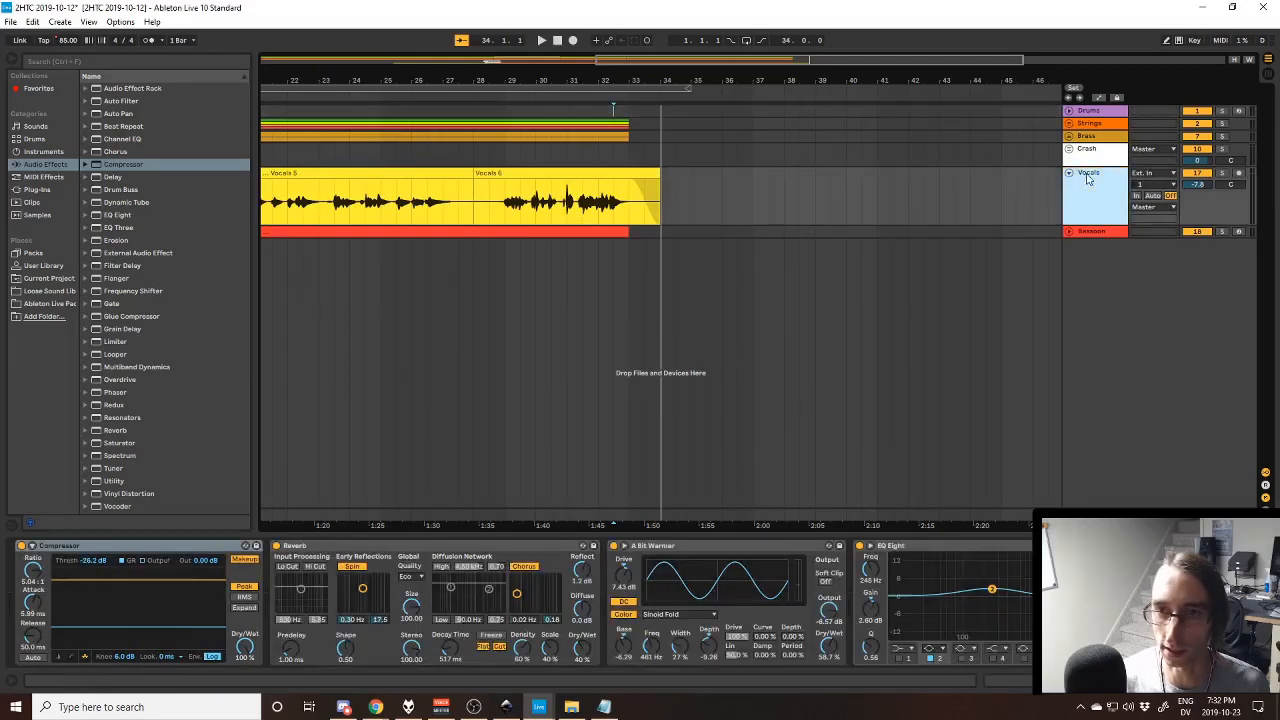
pyautogui.click(551, 175)
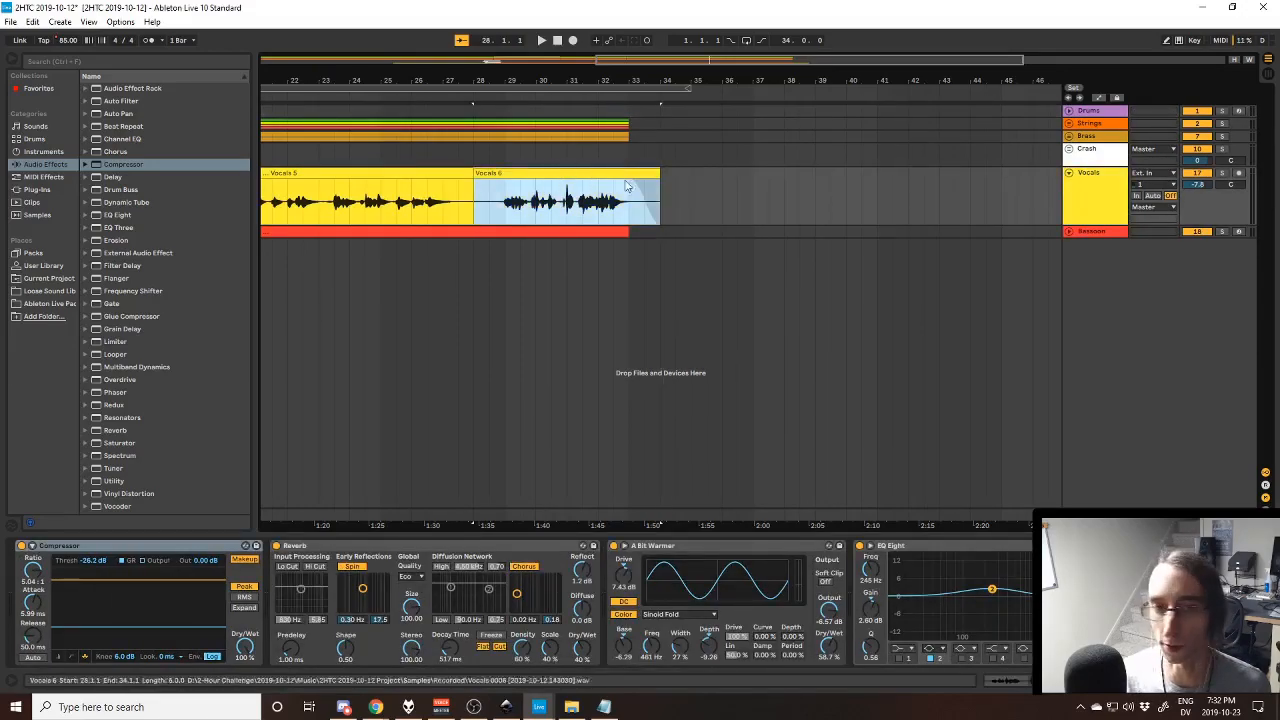
pyautogui.press('space')
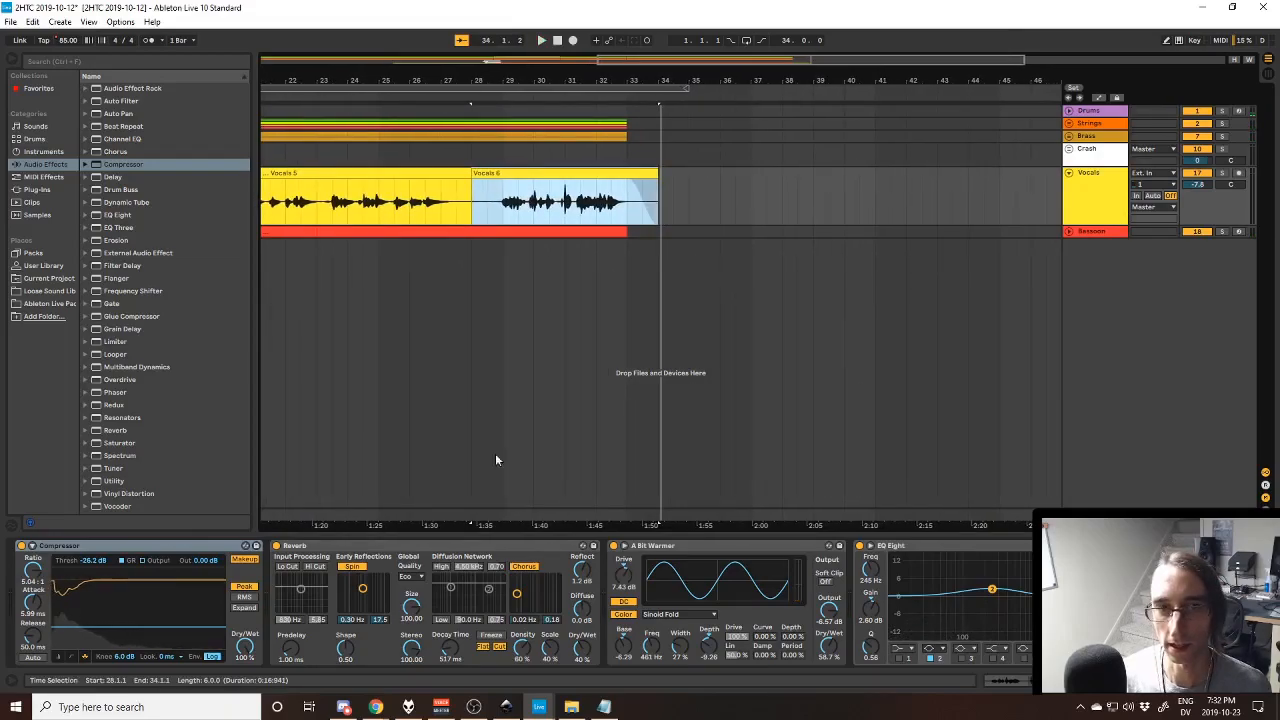
# - Look along the Vocals track from the song's start to its end, and place the insert marker at bar 29
pyautogui.moveTo(486, 526); pyautogui.dragTo(1083, 465)
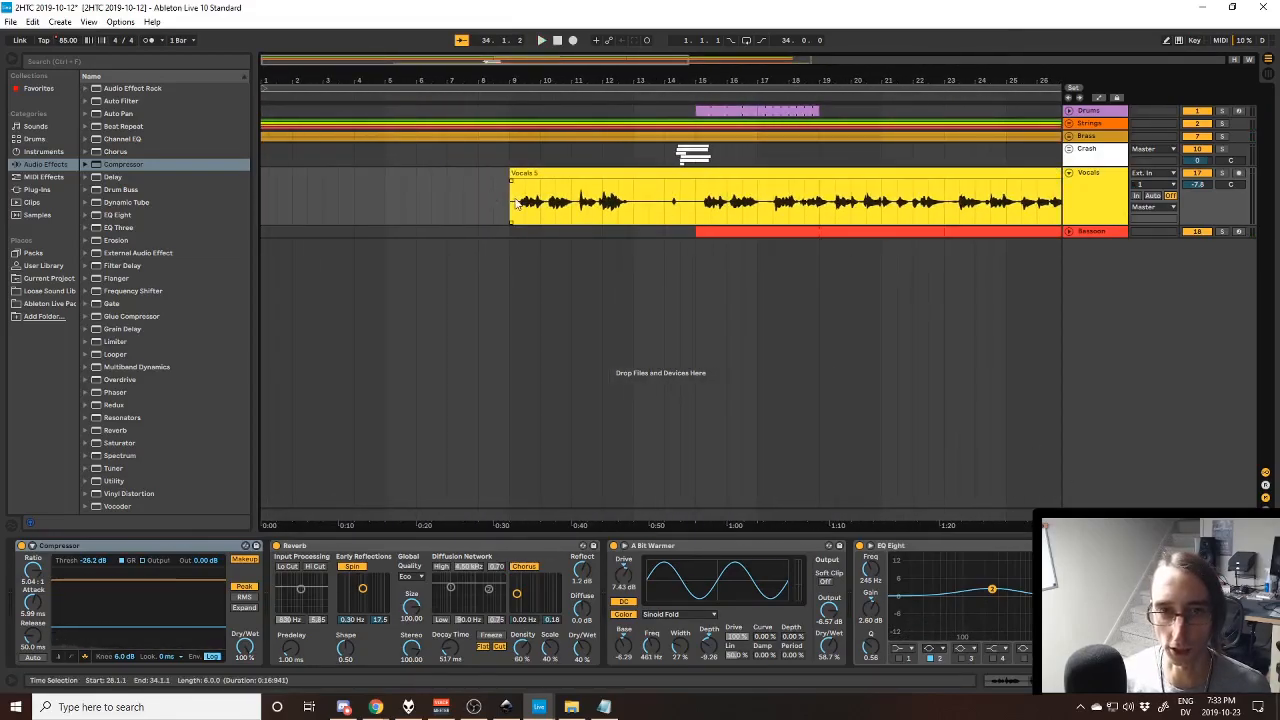
pyautogui.moveTo(924, 528); pyautogui.dragTo(667, 541)
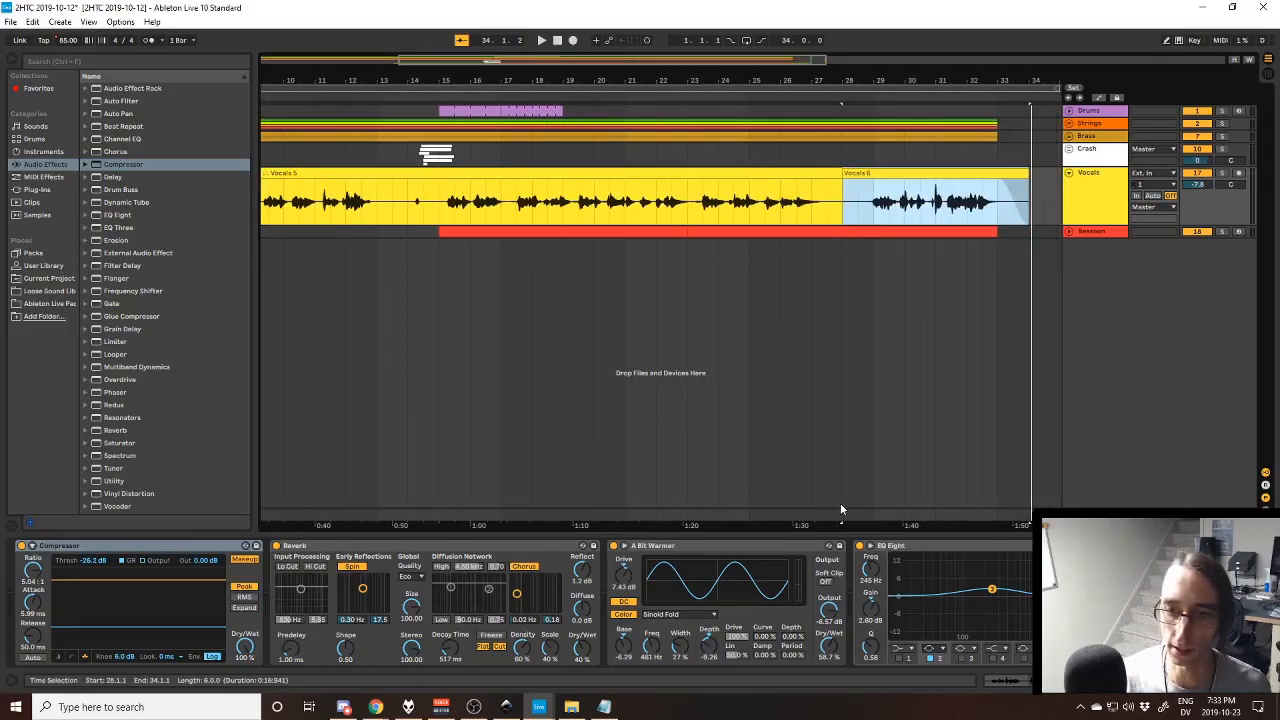
pyautogui.moveTo(840, 509); pyautogui.dragTo(770, 515)
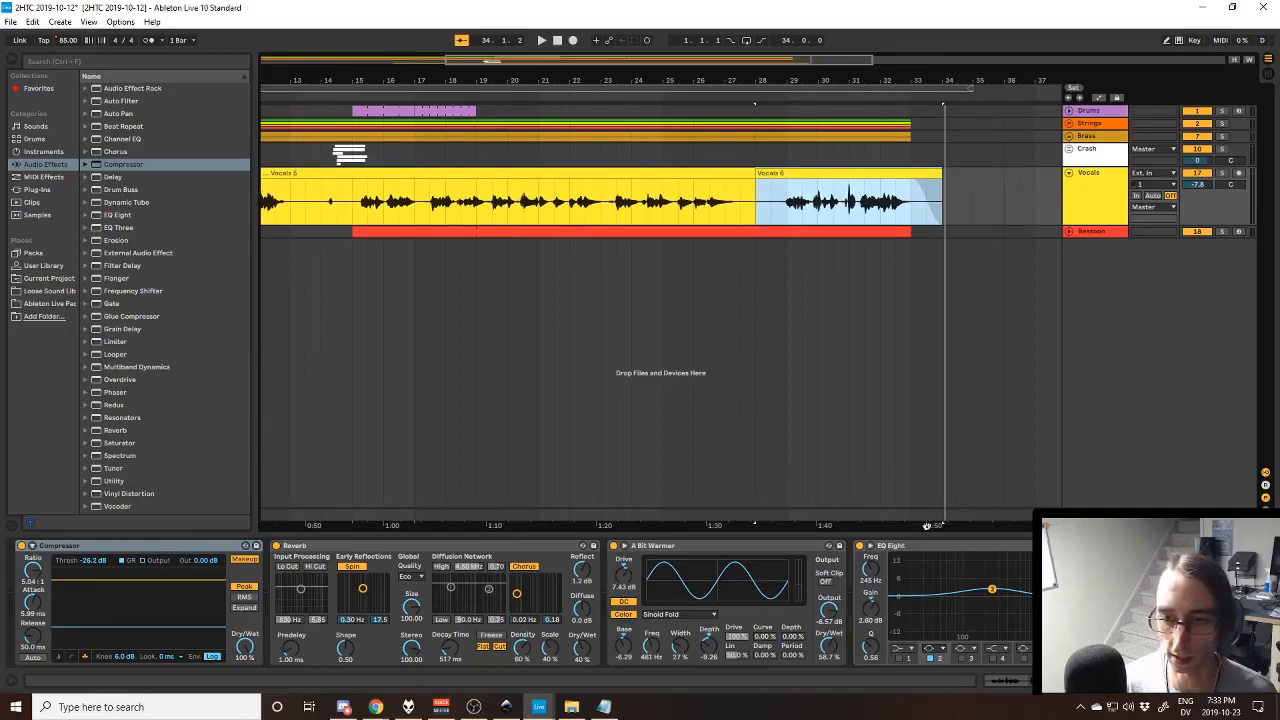
pyautogui.moveTo(926, 525); pyautogui.dragTo(878, 535)
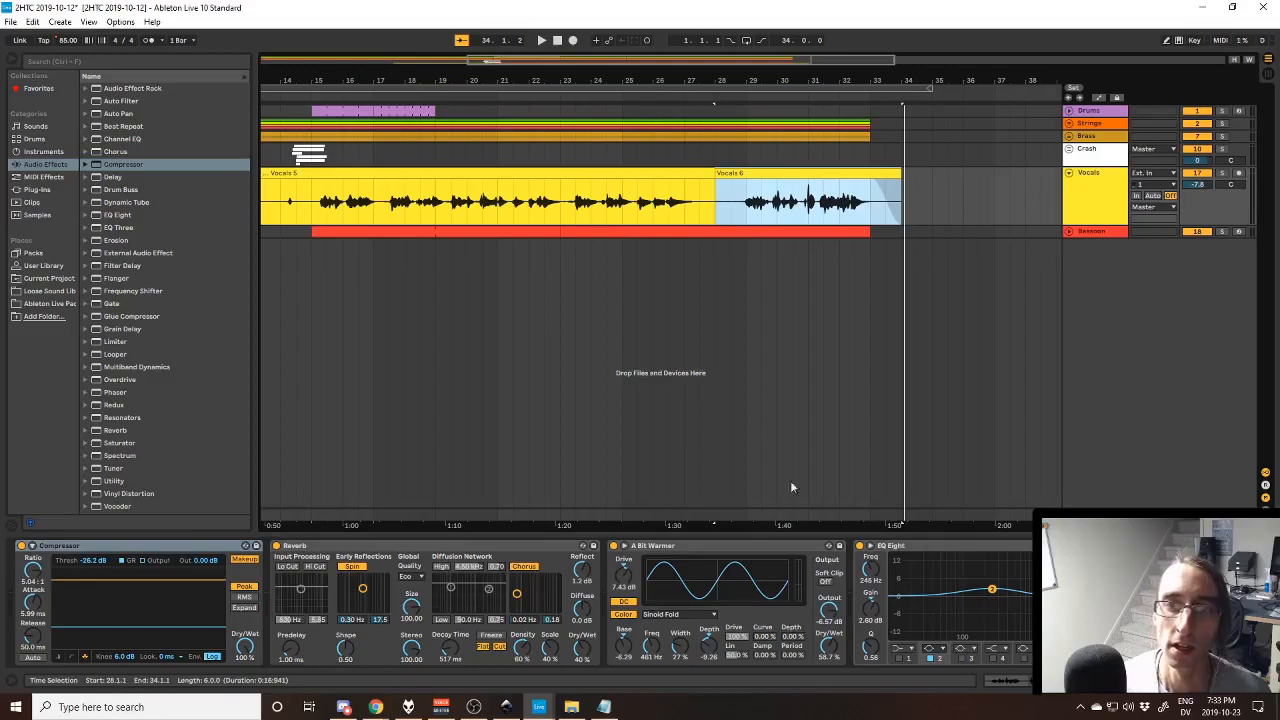
pyautogui.click(748, 206)
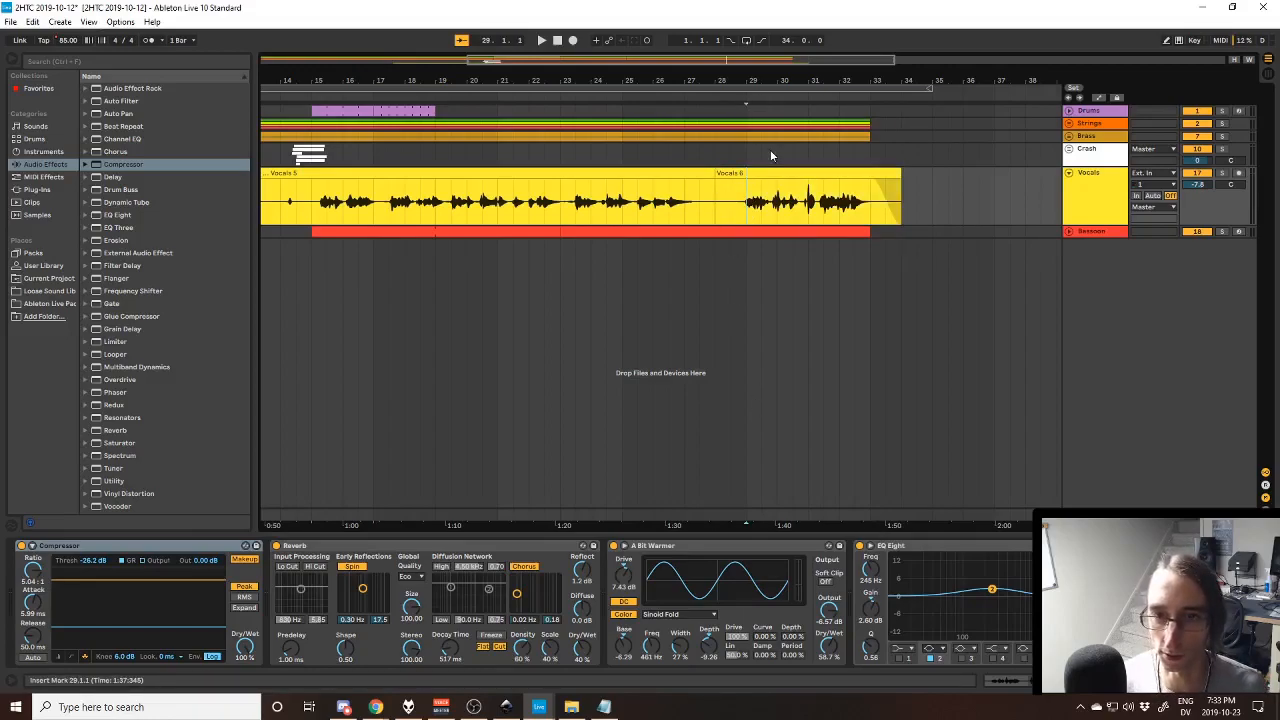
# - Mark the Vocals 6 clip from bar 28 to its fade-out, unfold the Strings group for comparison, and place the insert marker at bar 29
pyautogui.moveTo(716, 210); pyautogui.dragTo(887, 213)
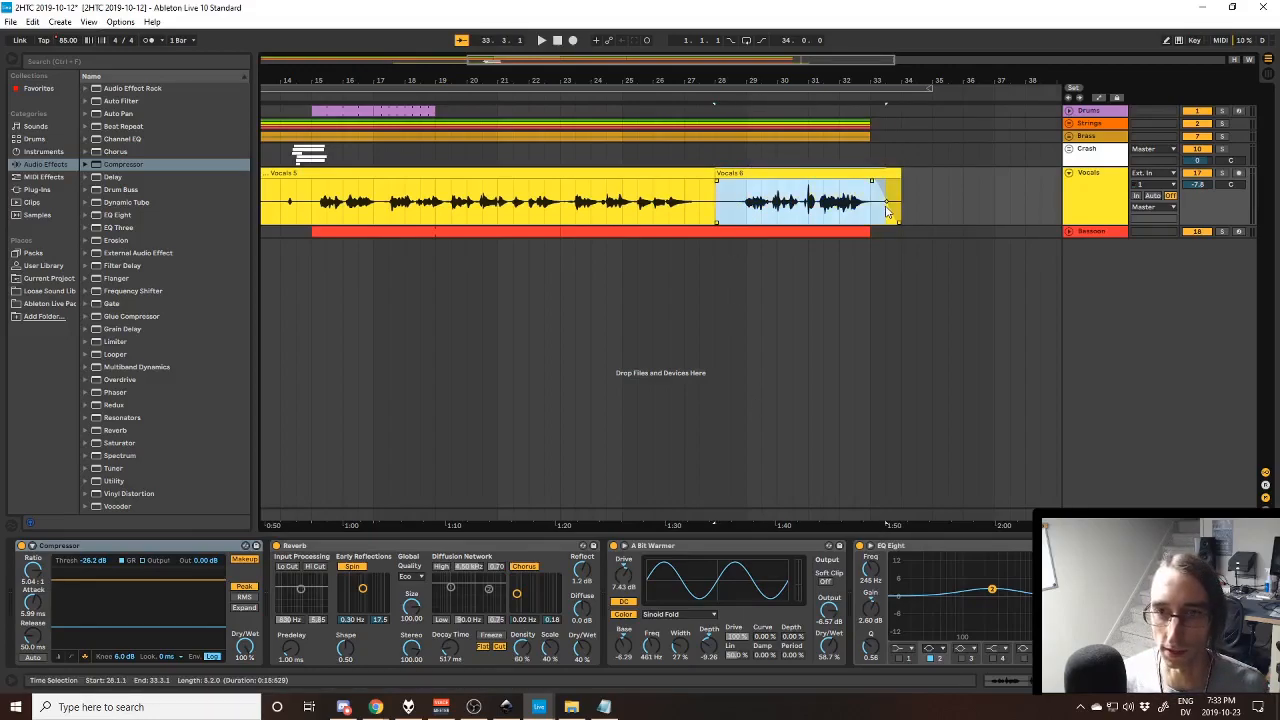
pyautogui.click(718, 212)
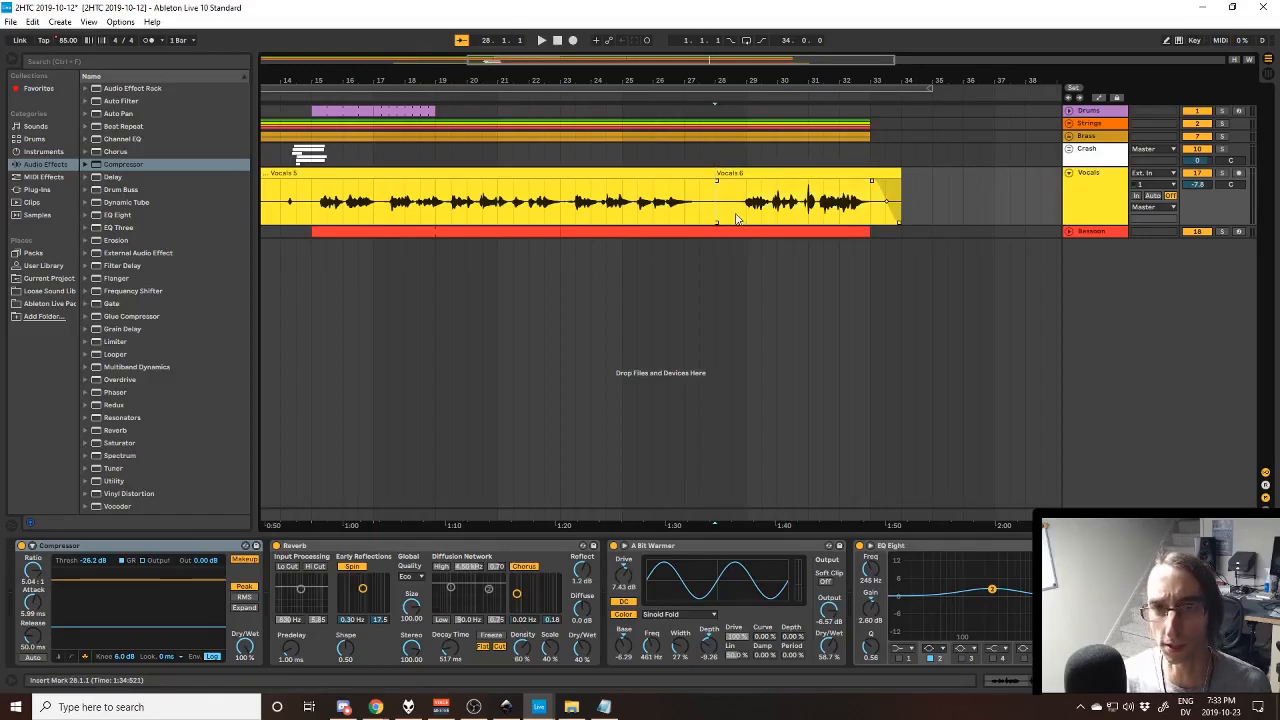
pyautogui.click(1069, 123)
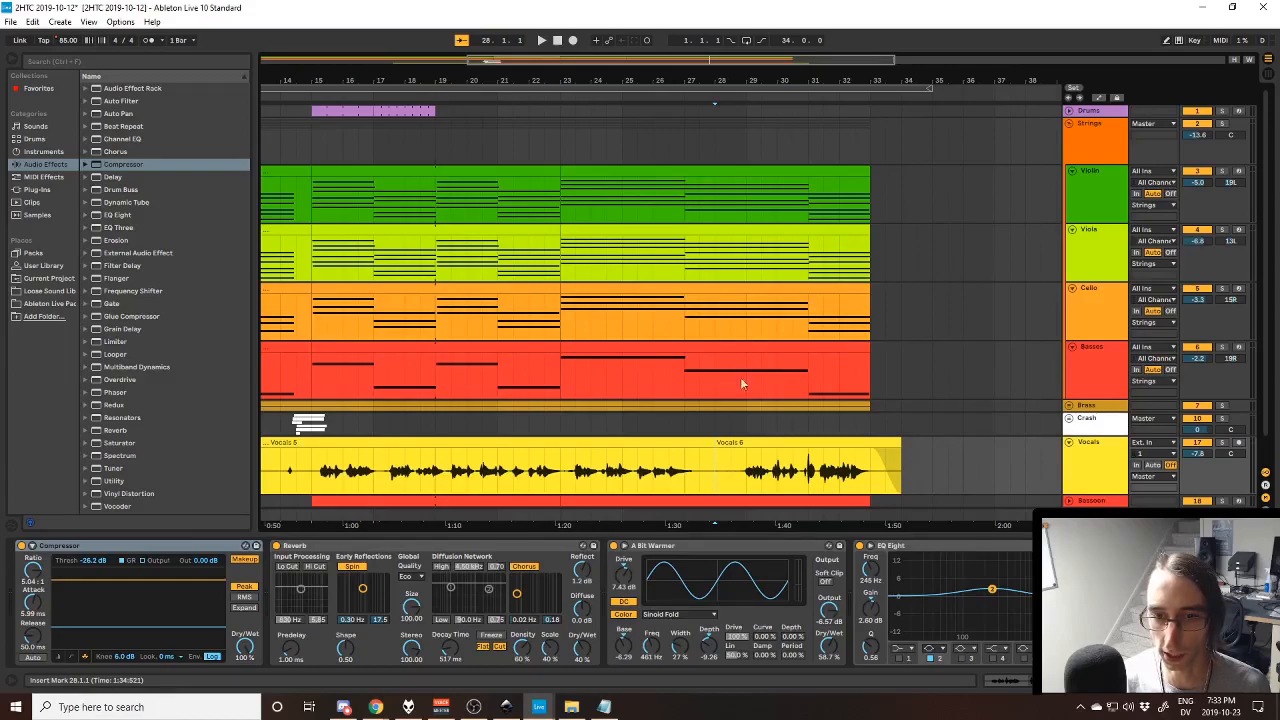
pyautogui.click(747, 482)
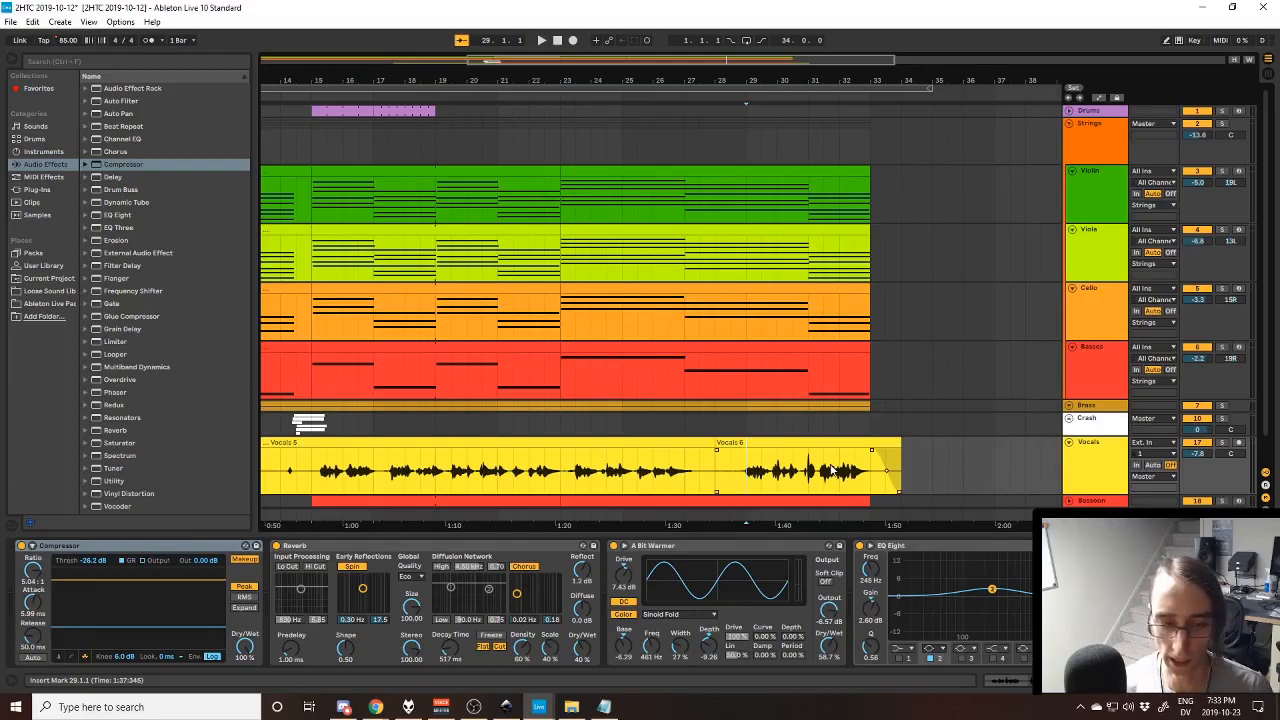
# - Unfold the Bassoon track to show its notes beneath the vocals and strings at the song's end
pyautogui.scroll(-1, 820, 435)
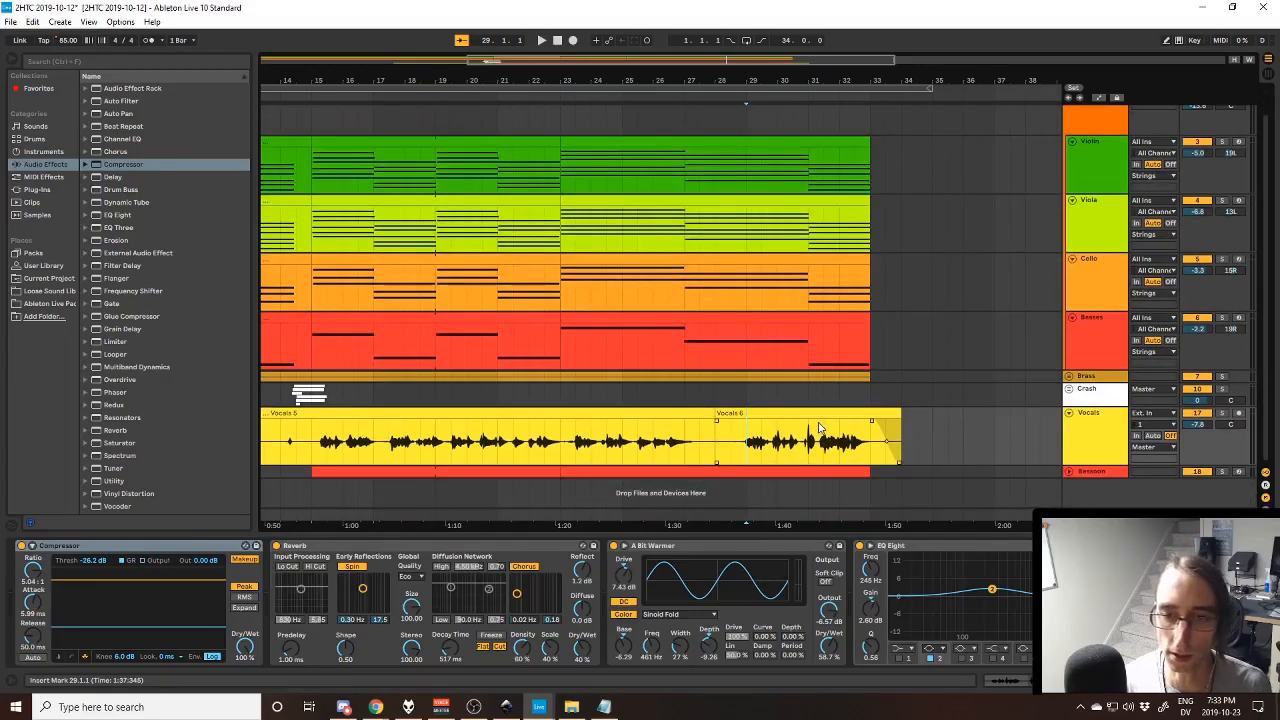
pyautogui.click(1069, 472)
pyautogui.scroll(-2, 1009, 362)
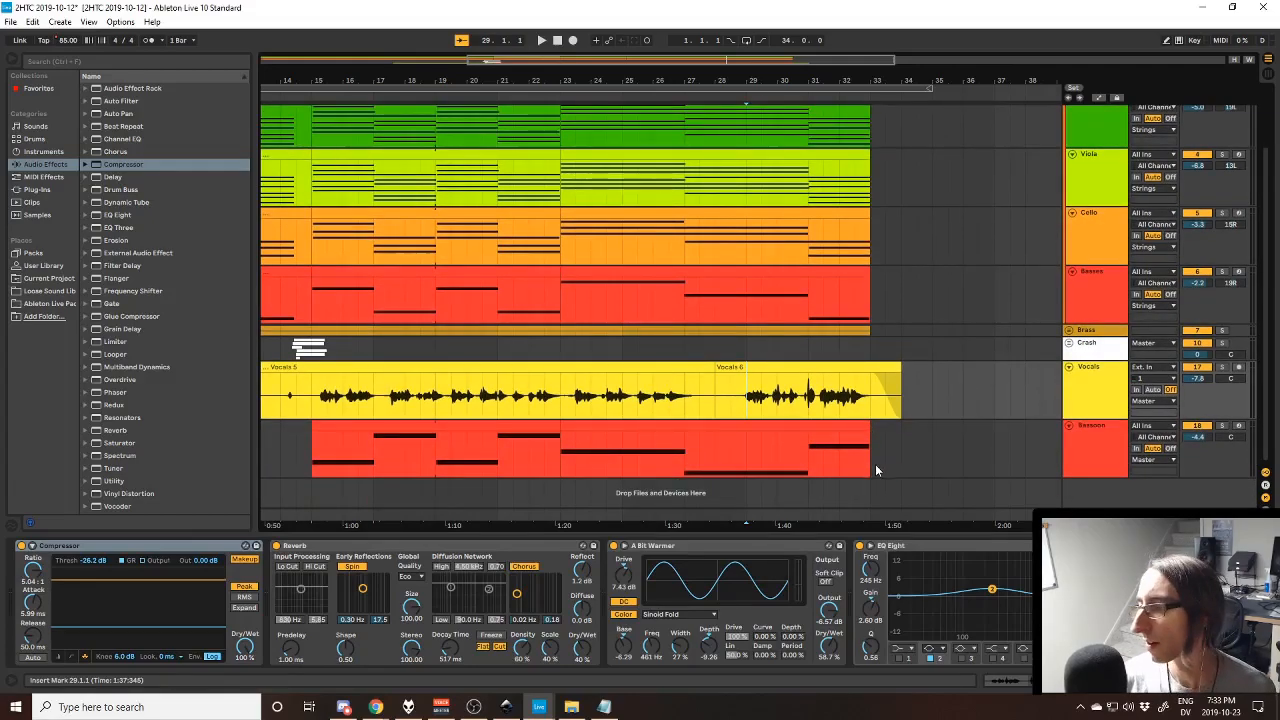
pyautogui.scroll(2, 859, 462)
pyautogui.scroll(-2, 1074, 460)
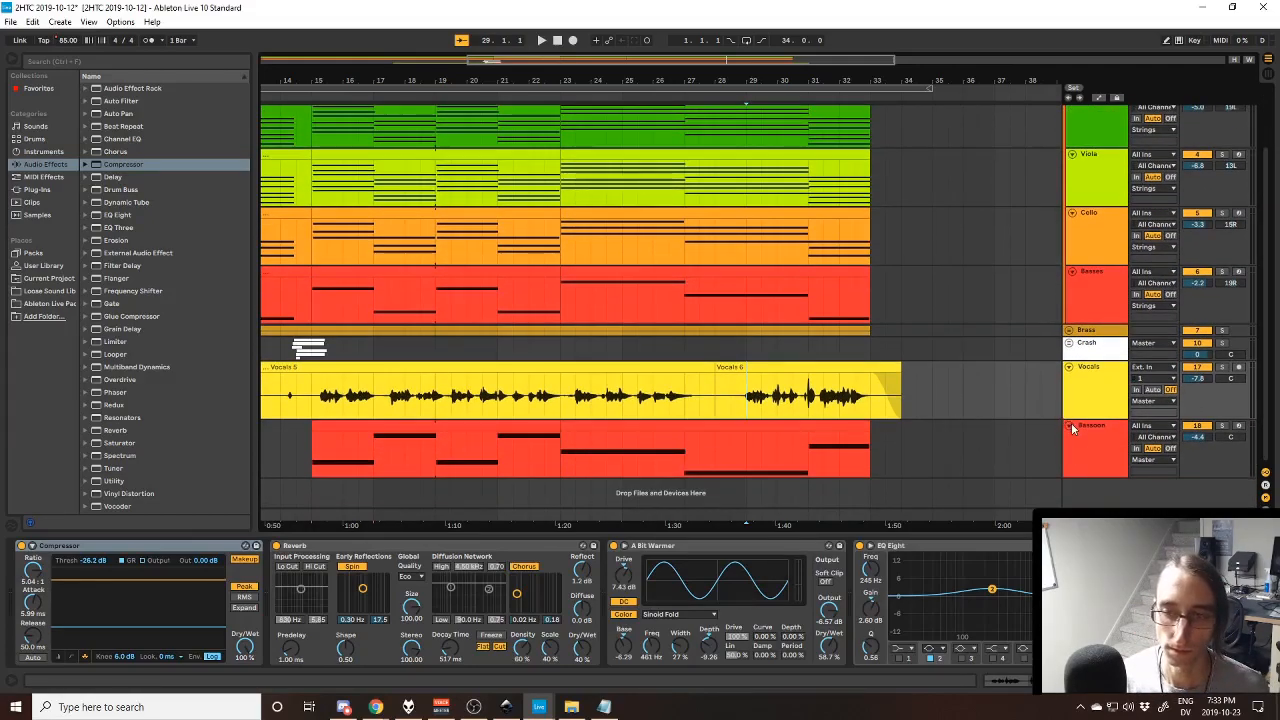
# - Fold the Bassoon and Vocals tracks, the four string instrument tracks and the Strings group
pyautogui.click(1071, 424)
pyautogui.click(1069, 367)
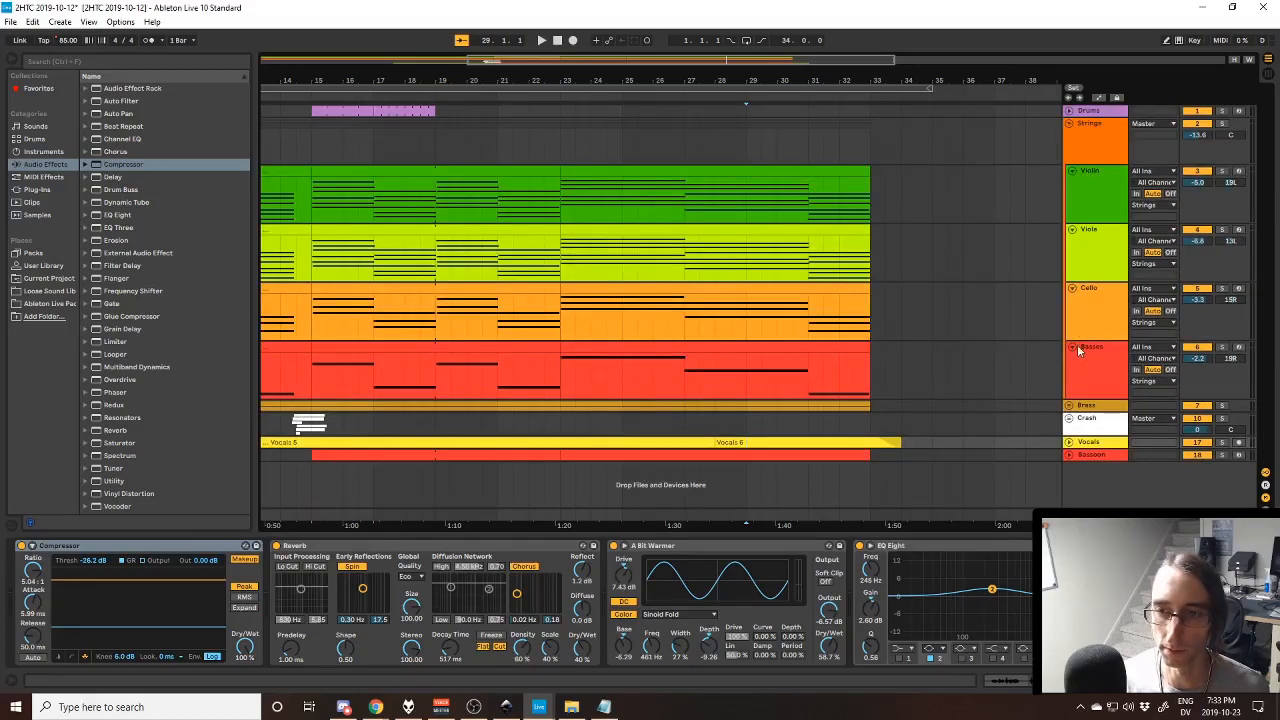
pyautogui.click(1072, 347)
pyautogui.click(1072, 288)
pyautogui.click(1072, 229)
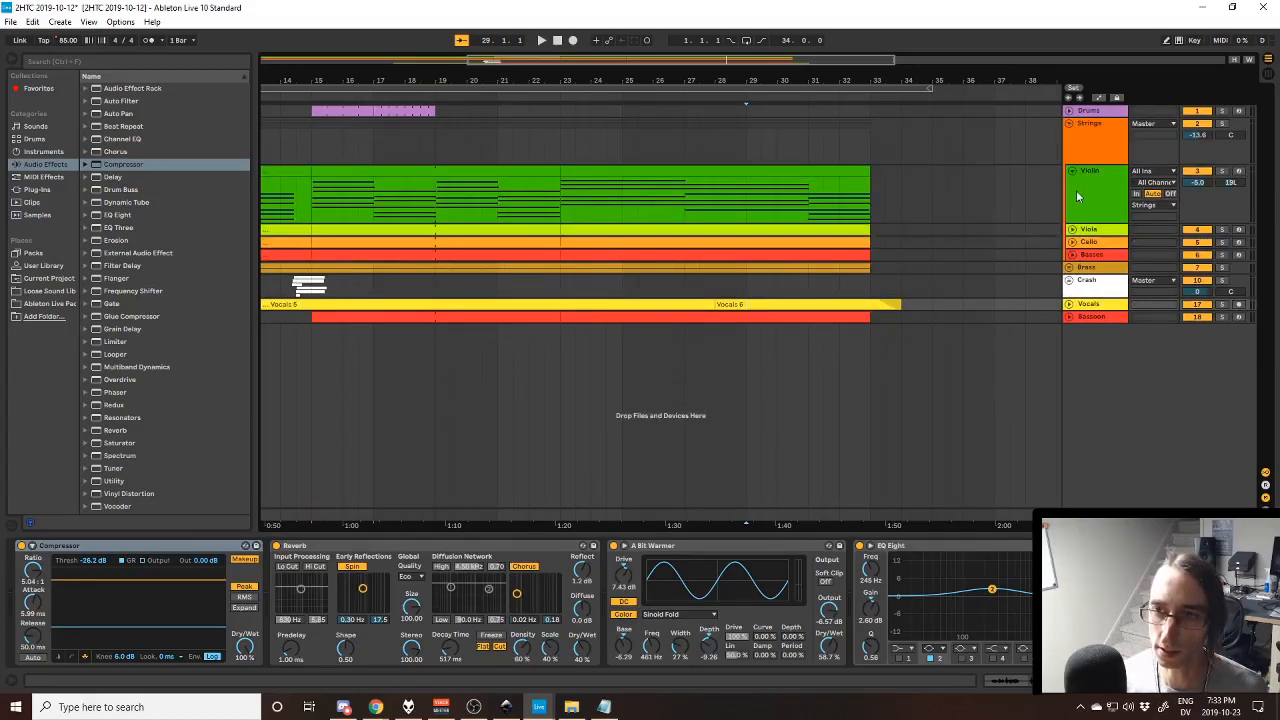
pyautogui.click(1072, 171)
pyautogui.click(1069, 124)
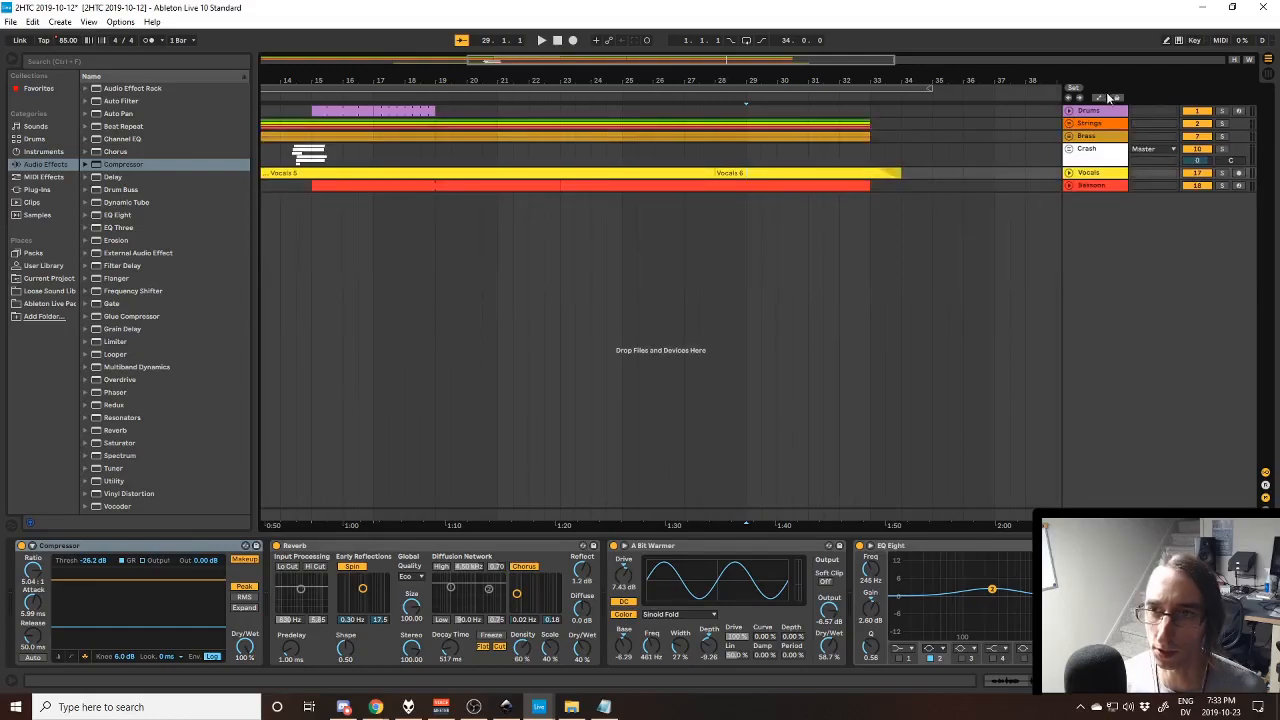
# - Show the Master track's automation and switch its displayed parameter from Song Tempo to the Limiter's Gain
pyautogui.click(1073, 507)
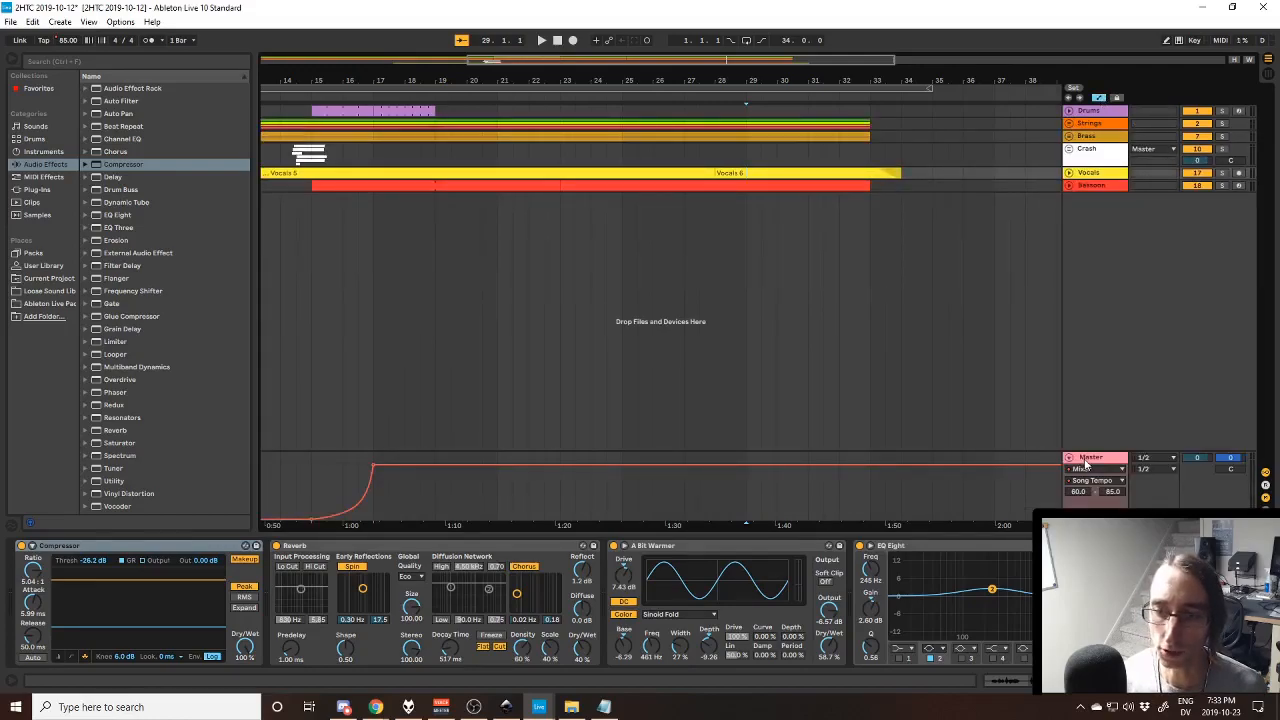
pyautogui.click(1085, 462)
pyautogui.click(1092, 480)
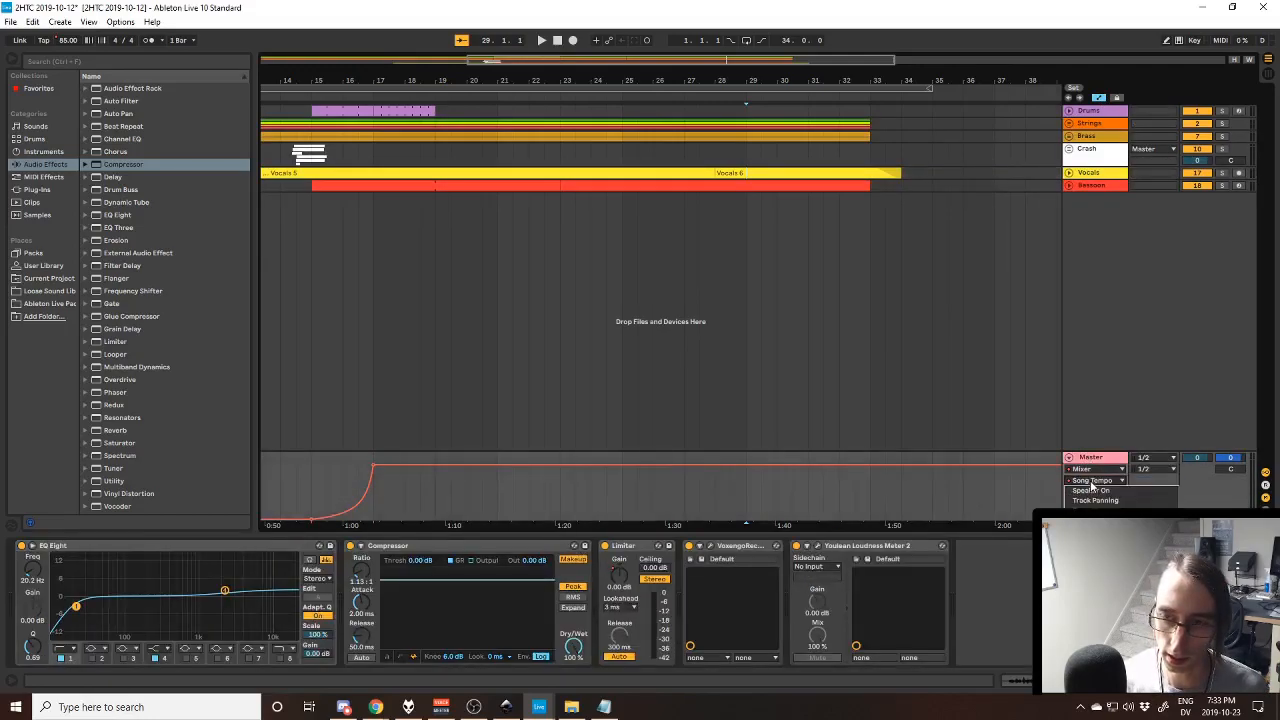
pyautogui.click(1090, 468)
pyautogui.click(1090, 468)
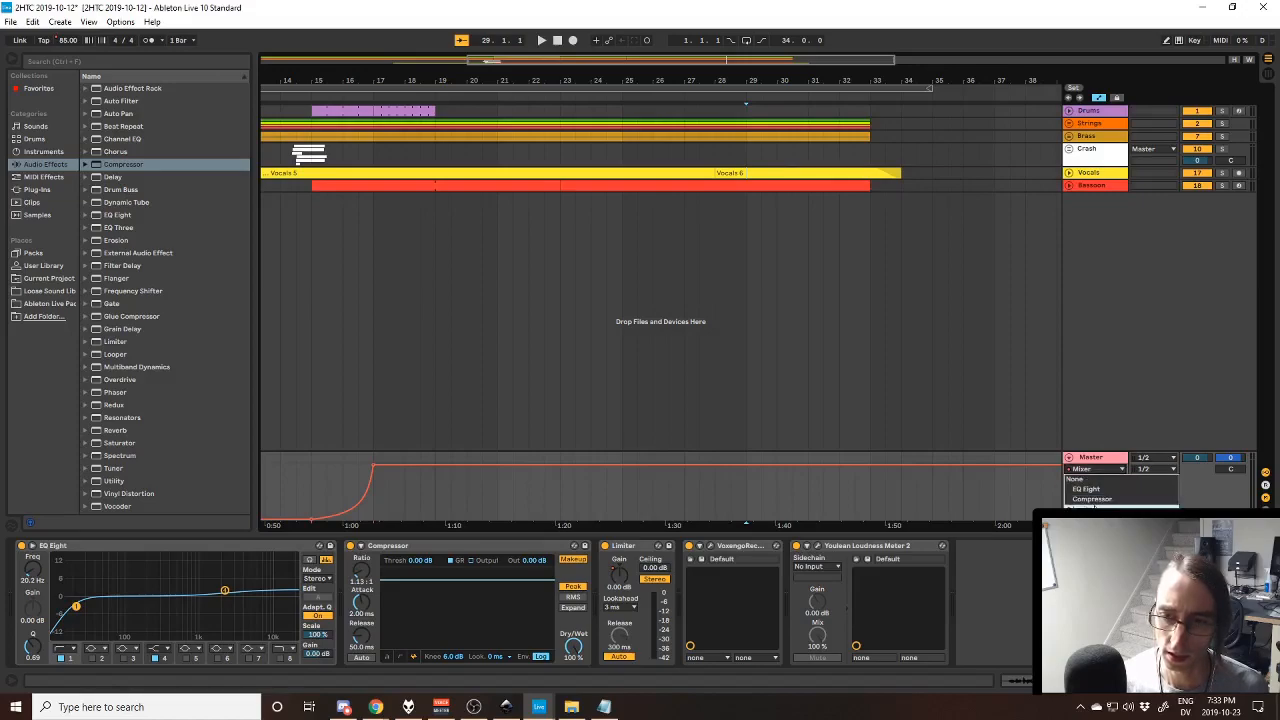
pyautogui.click(1089, 518)
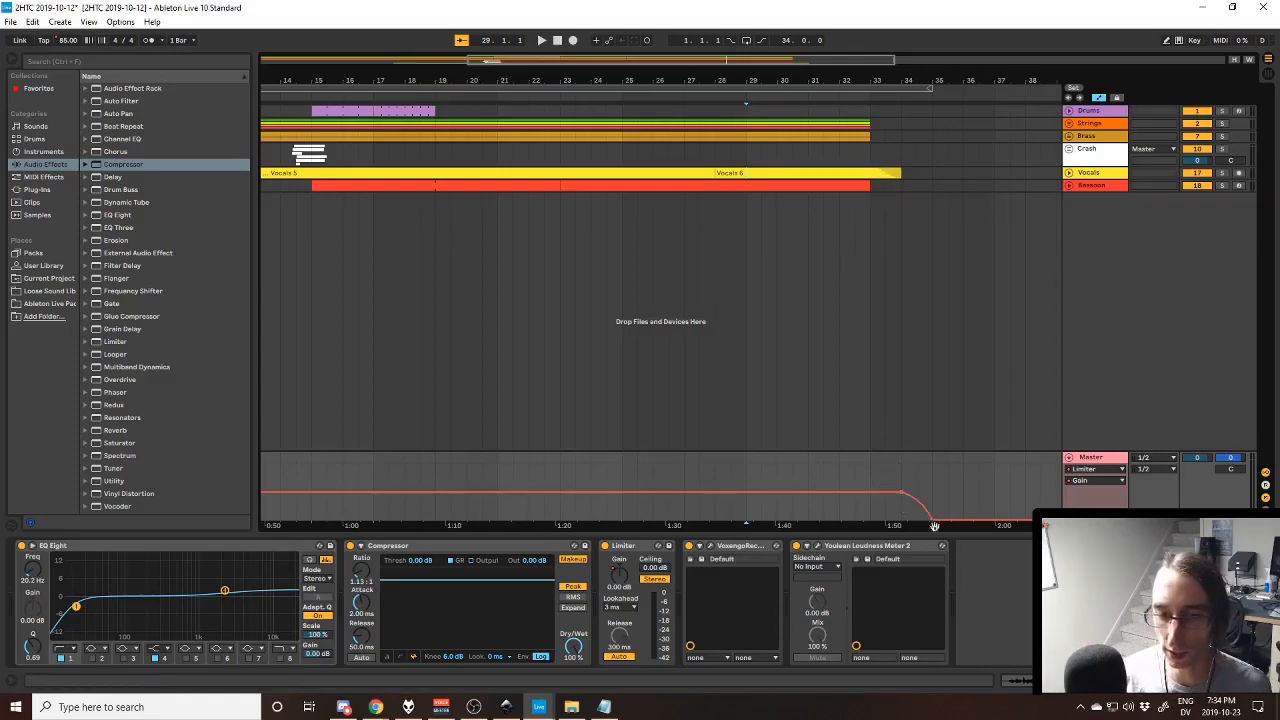
# - Point out the Limiter's Gain control and play the Master fade-out from bar 34
pyautogui.click(620, 585)
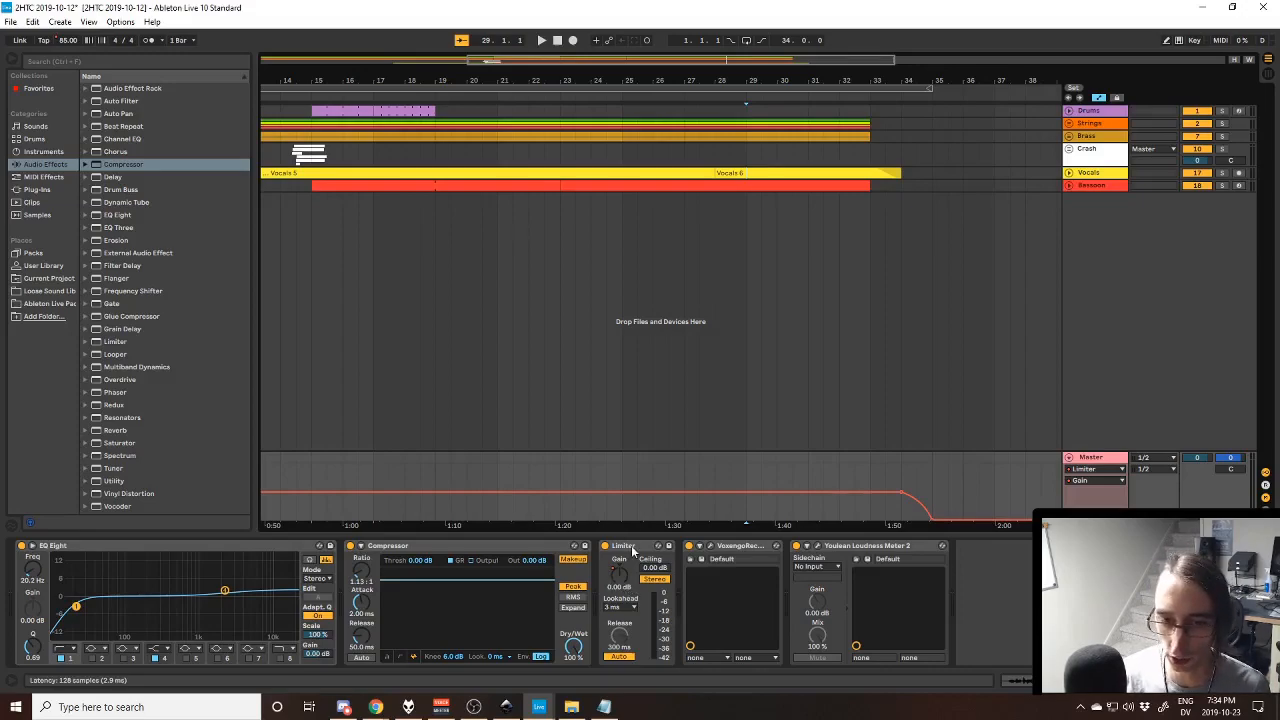
pyautogui.click(896, 494)
pyautogui.press('space')
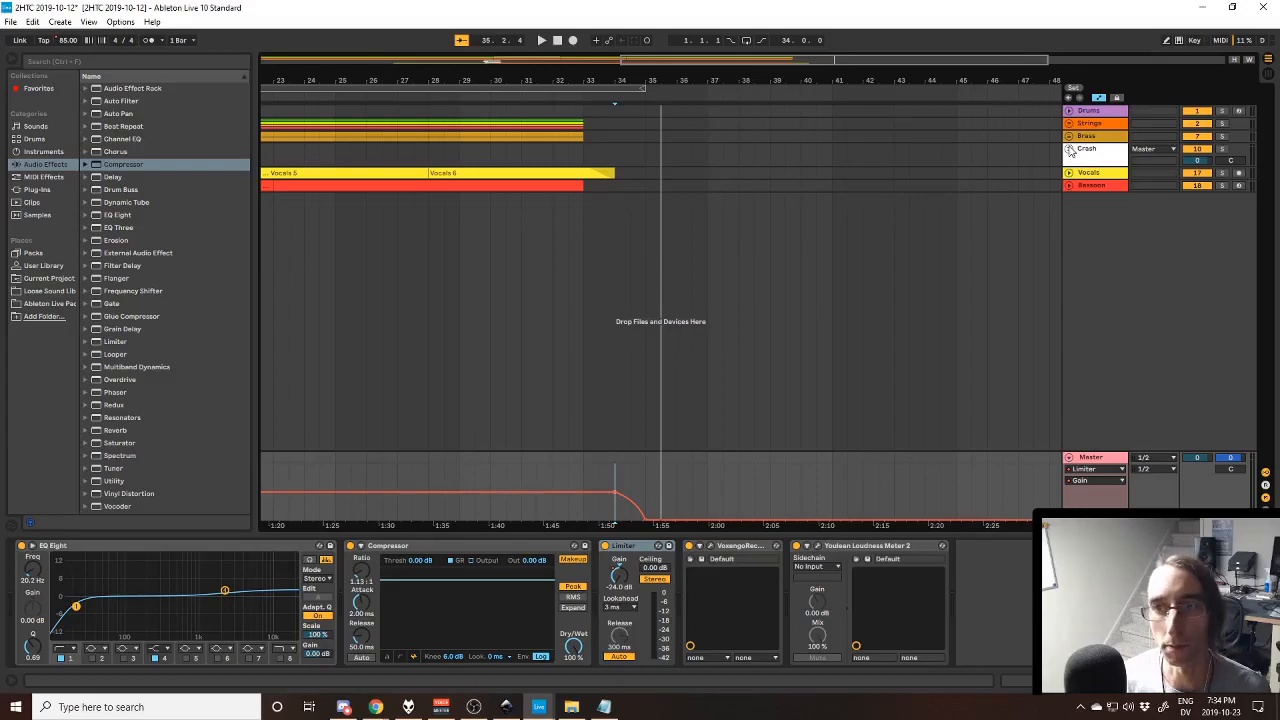
# - Show the device chains of the Vocals, Bassoon, Crash, Brass, Strings and Drums tracks one after another
pyautogui.click(1071, 175)
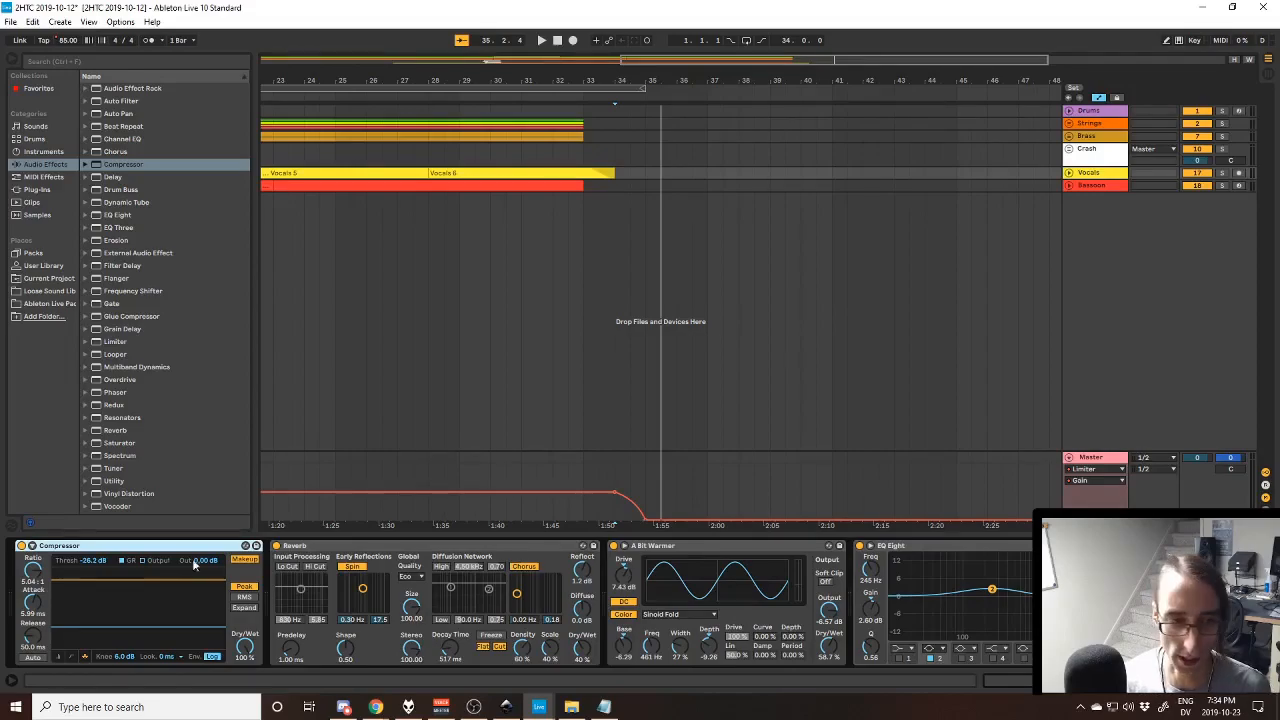
pyautogui.click(1100, 186)
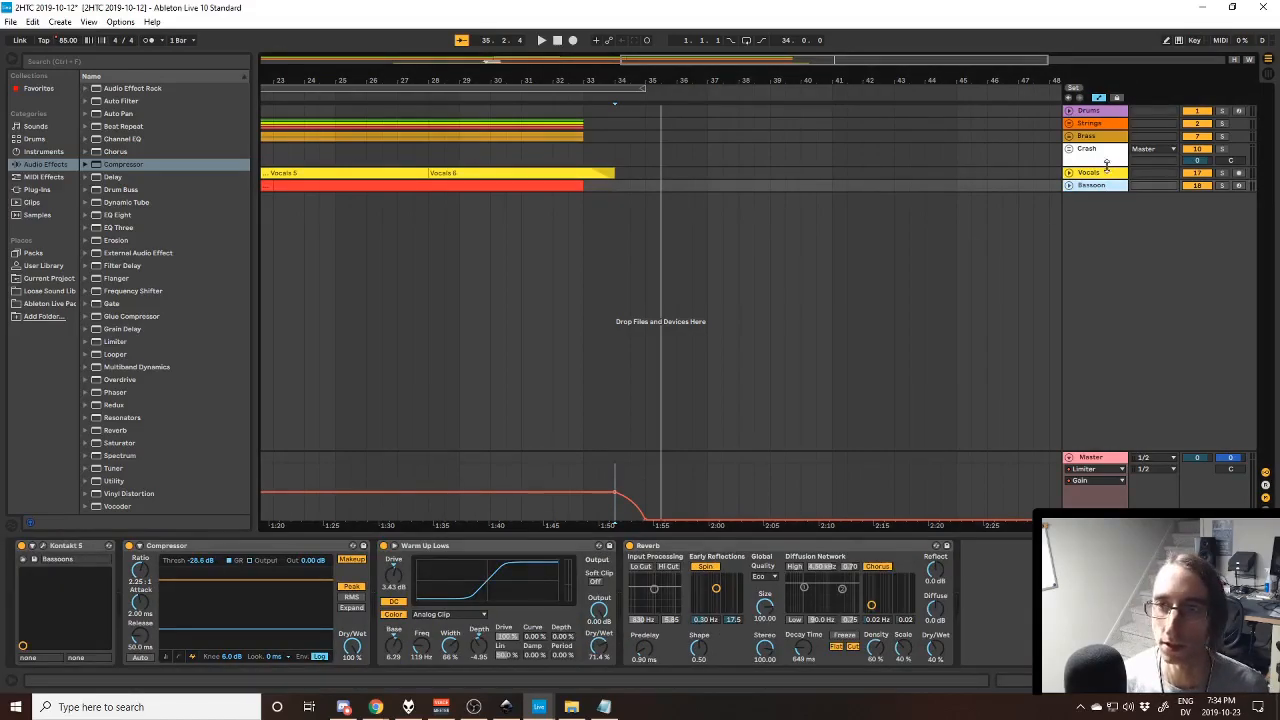
pyautogui.click(1108, 177)
pyautogui.click(1114, 146)
pyautogui.click(1103, 174)
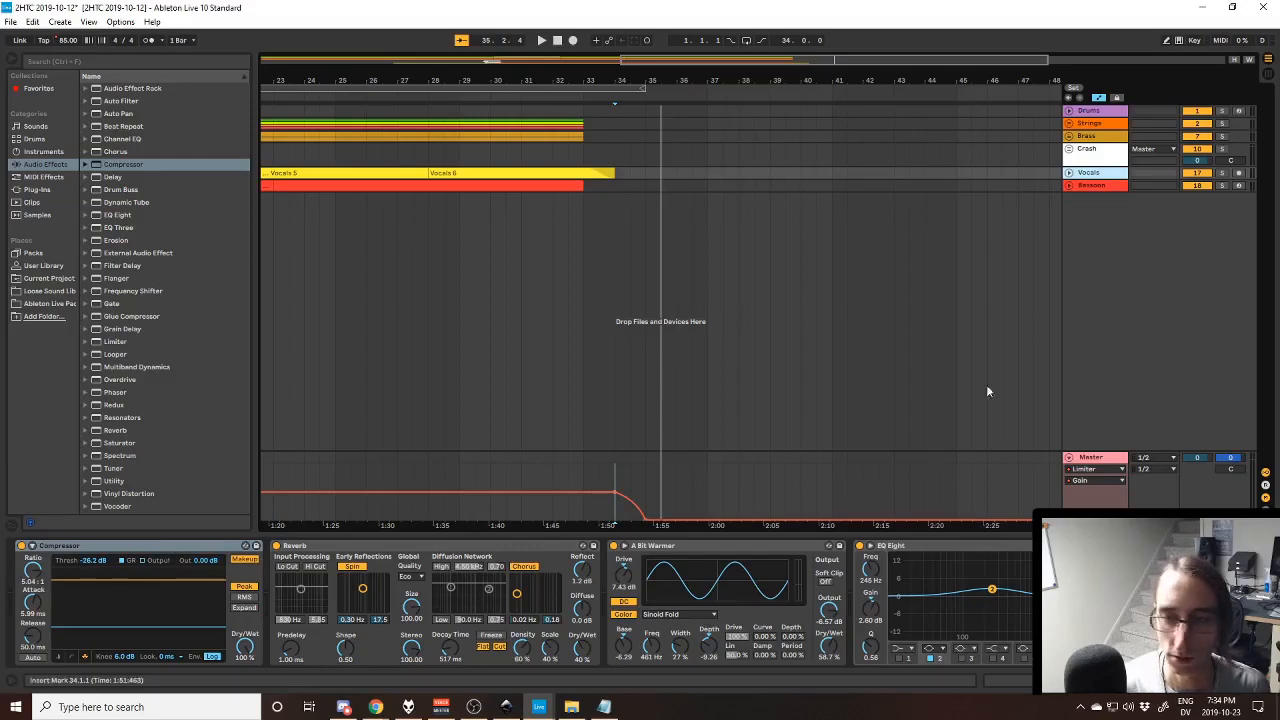
pyautogui.click(1100, 172)
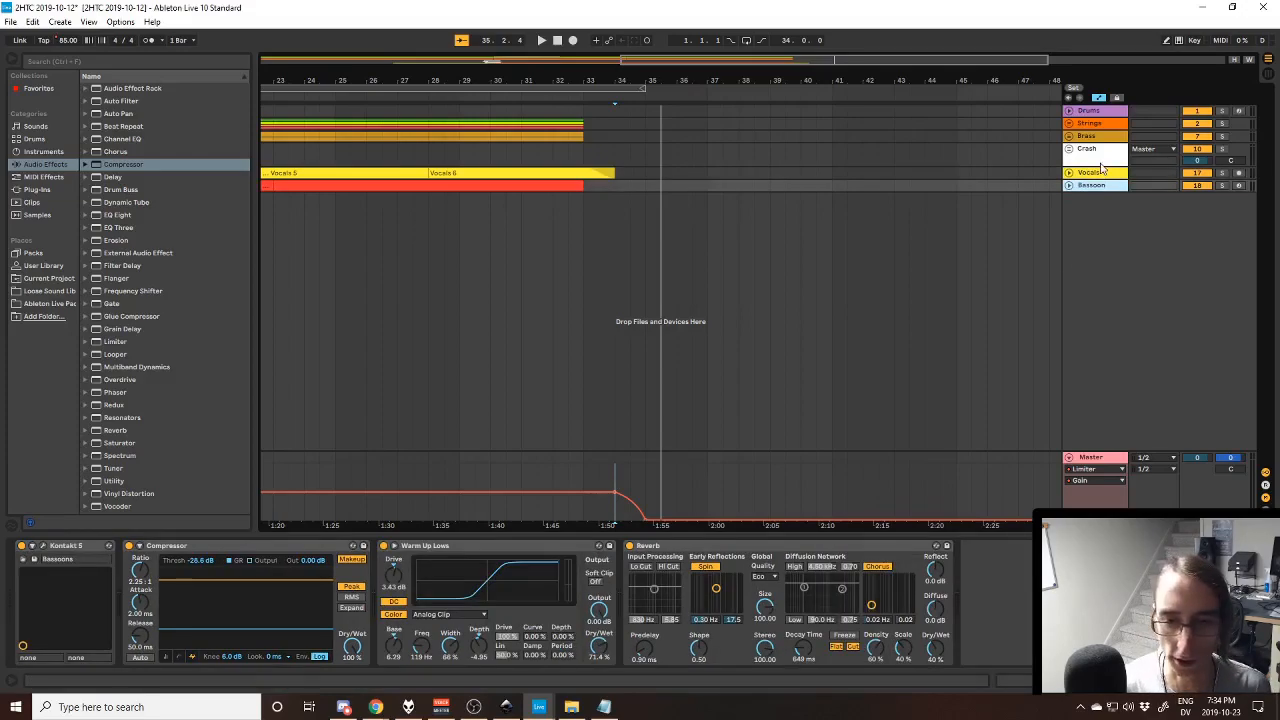
pyautogui.click(1104, 152)
pyautogui.click(1109, 136)
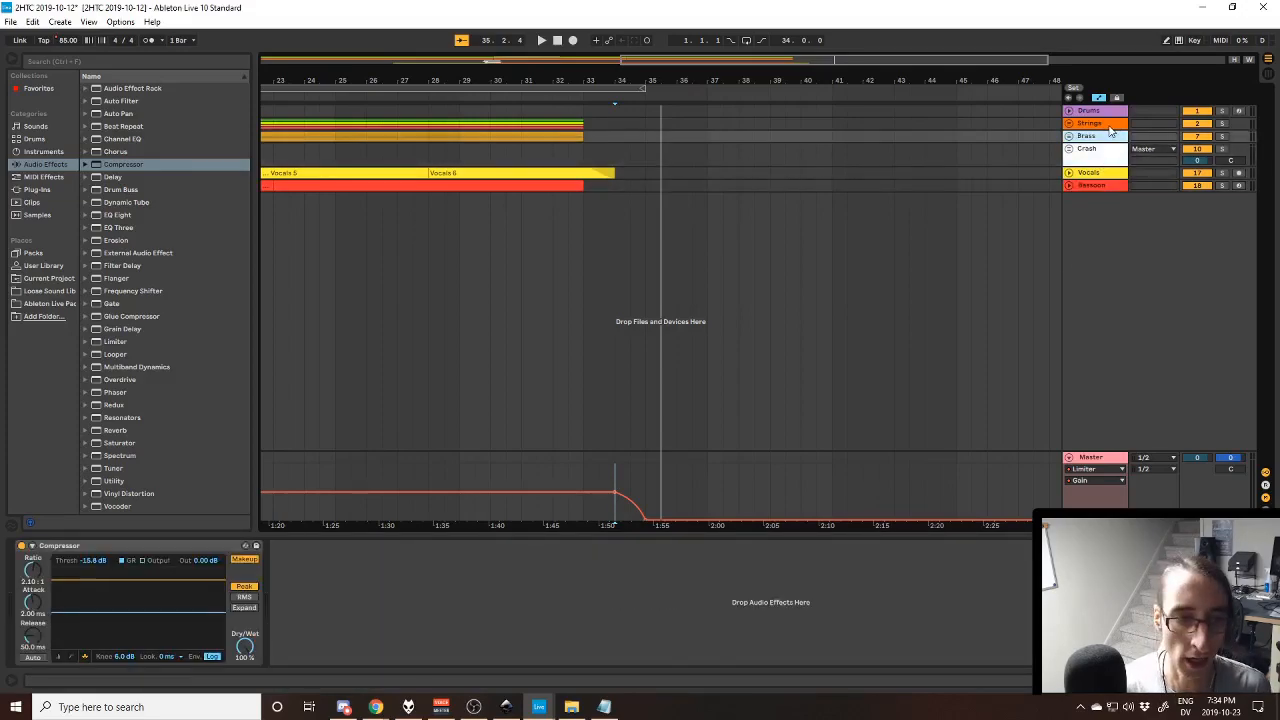
pyautogui.click(1109, 123)
pyautogui.click(1108, 111)
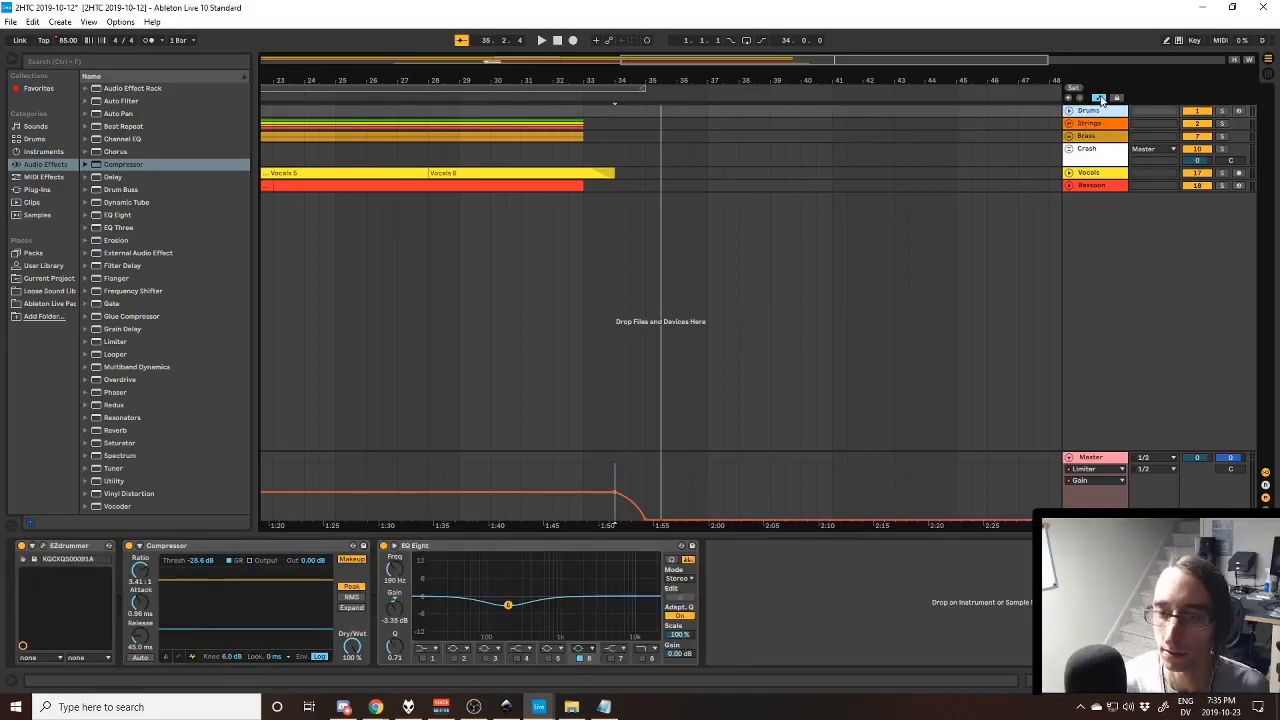
# - Turn off the automation display and fold the Master track
pyautogui.click(1100, 98)
pyautogui.click(1069, 458)
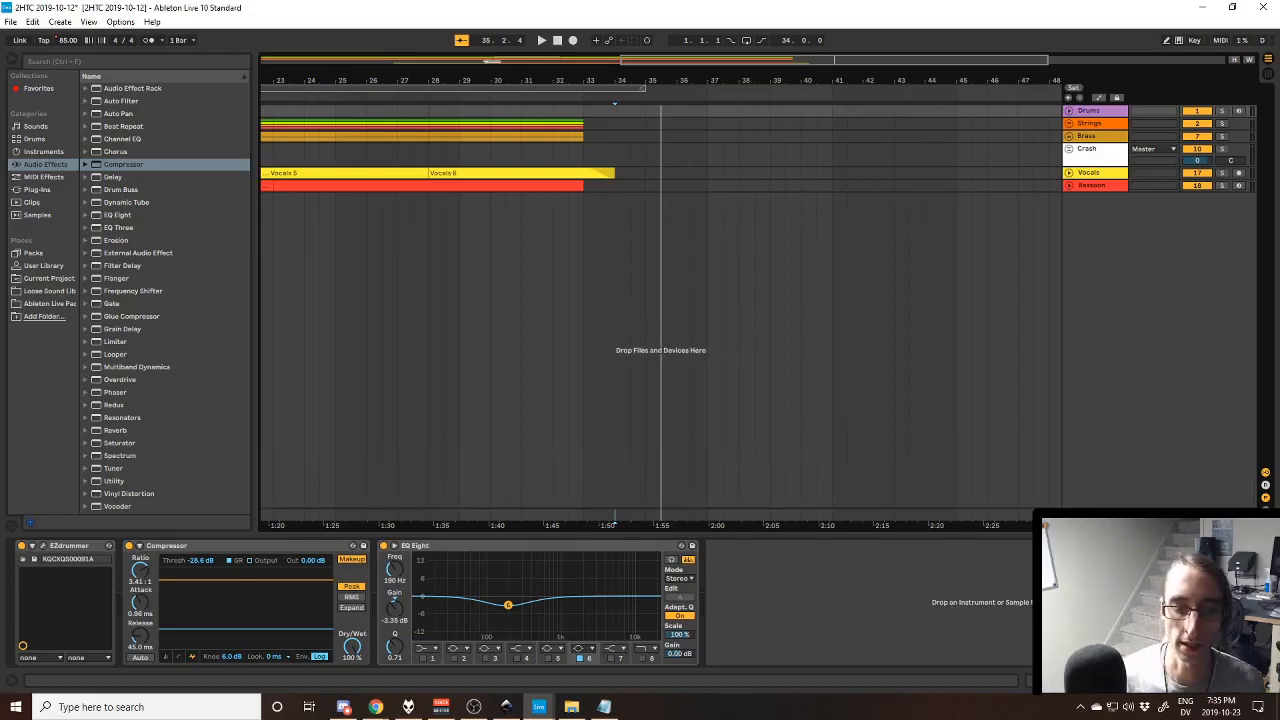
# - Switch to foobar2000, preview the Two Hour Album Challenge browser window, and return to the 2HTC 2019-10-12 project in Ableton Live
pyautogui.click(409, 707)
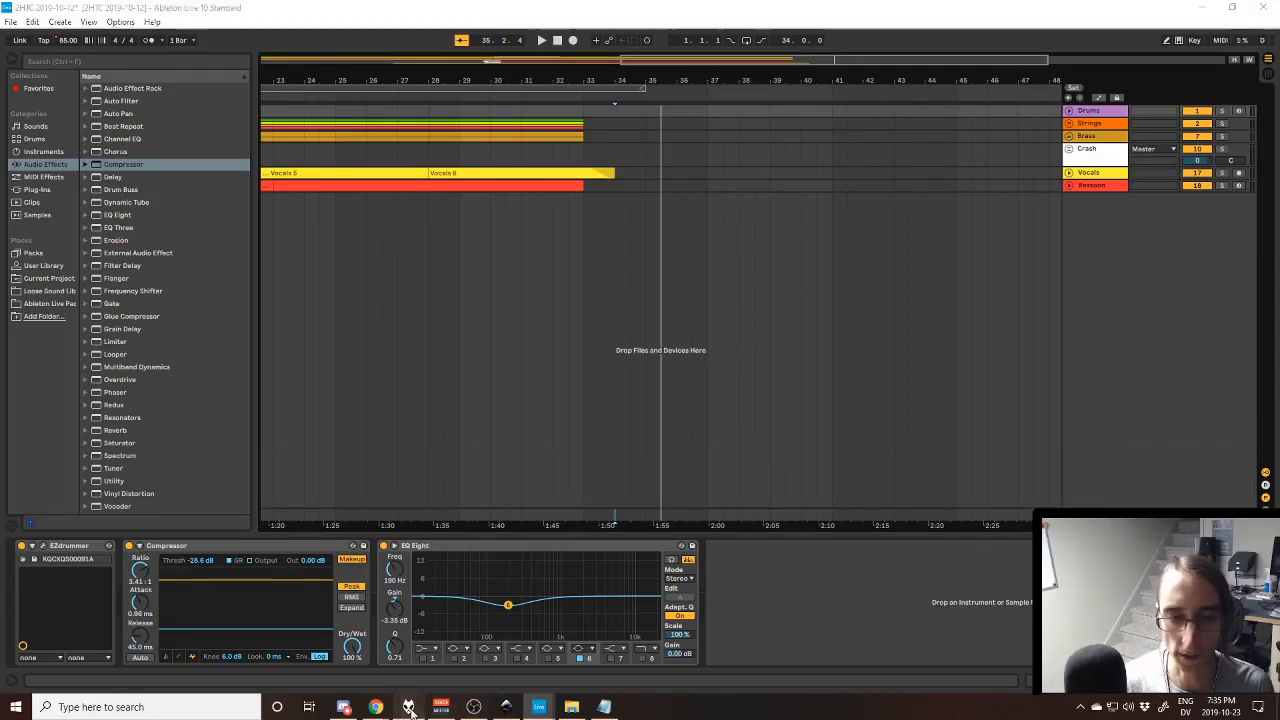
pyautogui.moveTo(375, 707)
pyautogui.moveTo(440, 667)
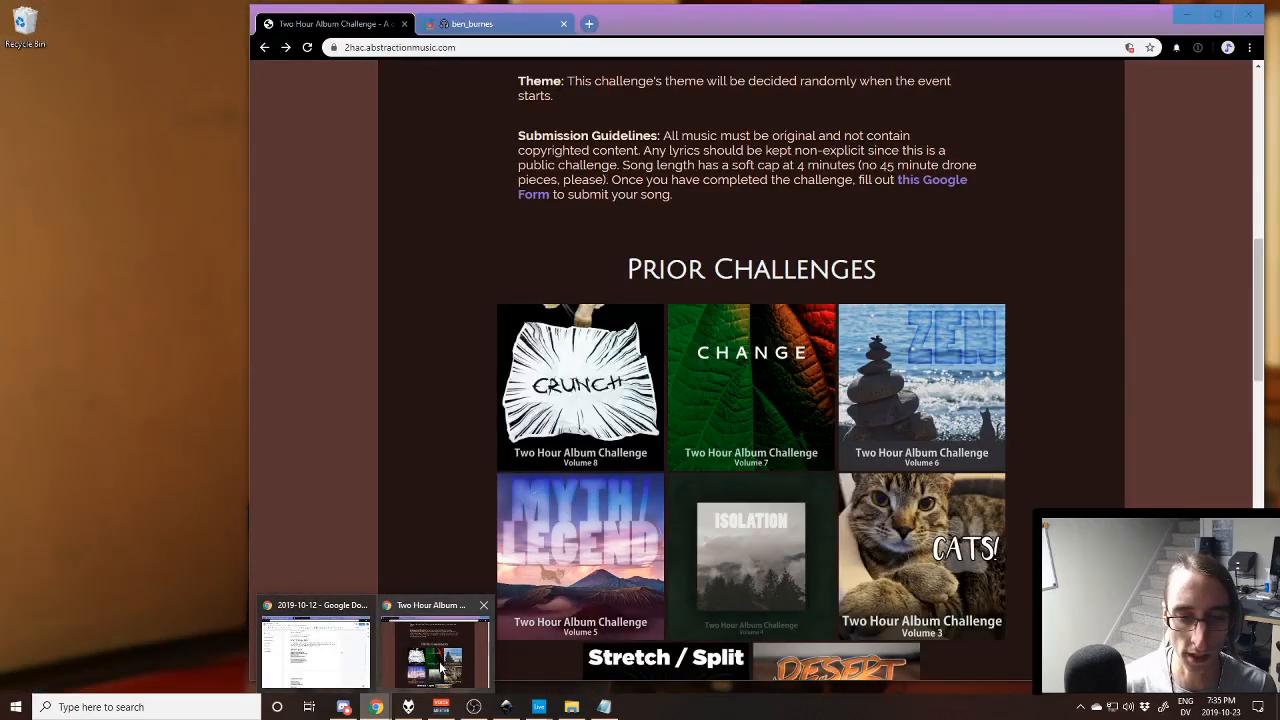
pyautogui.moveTo(539, 707)
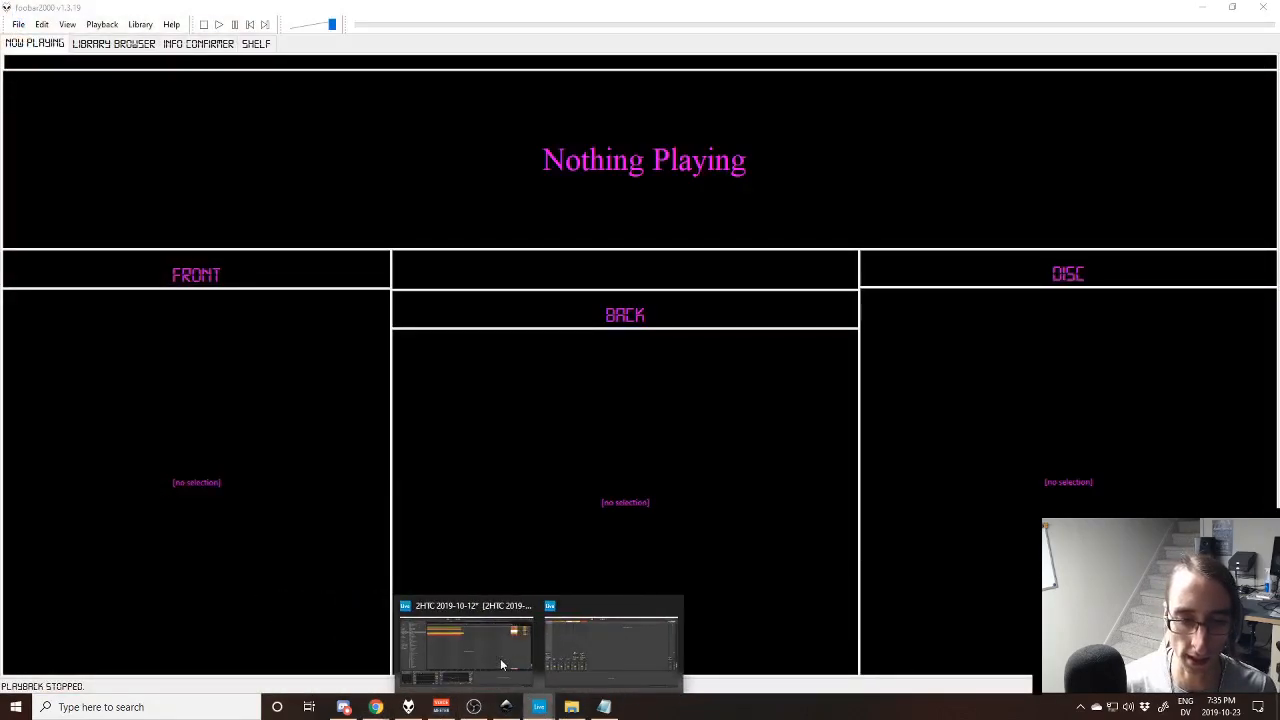
pyautogui.click(500, 658)
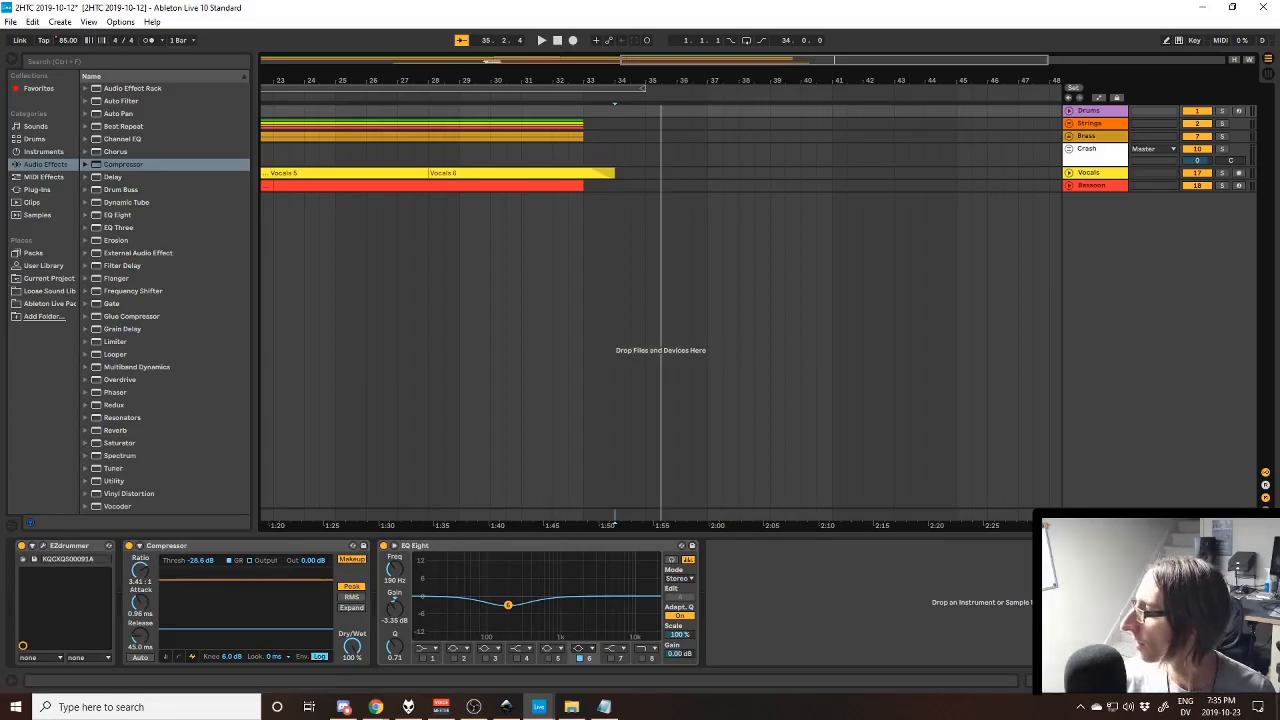